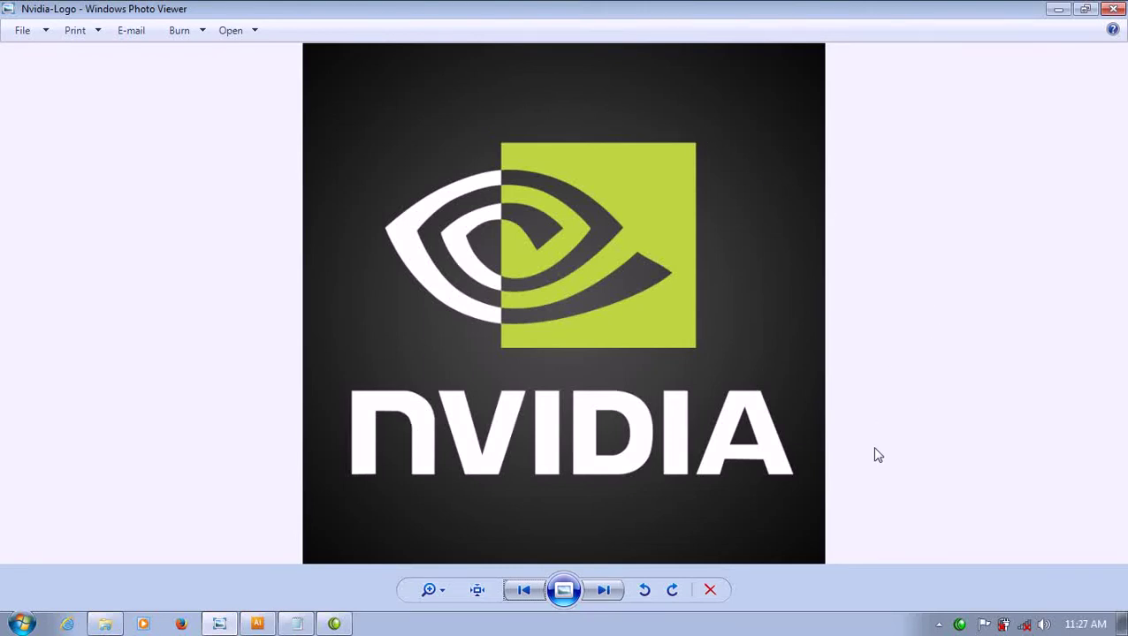
- Review the 'How To Make NVDIA Logo With Adobe Illustrator' title notes, then switch to Illustrator
{"action": "left_click", "coordinate": [297, 623]}
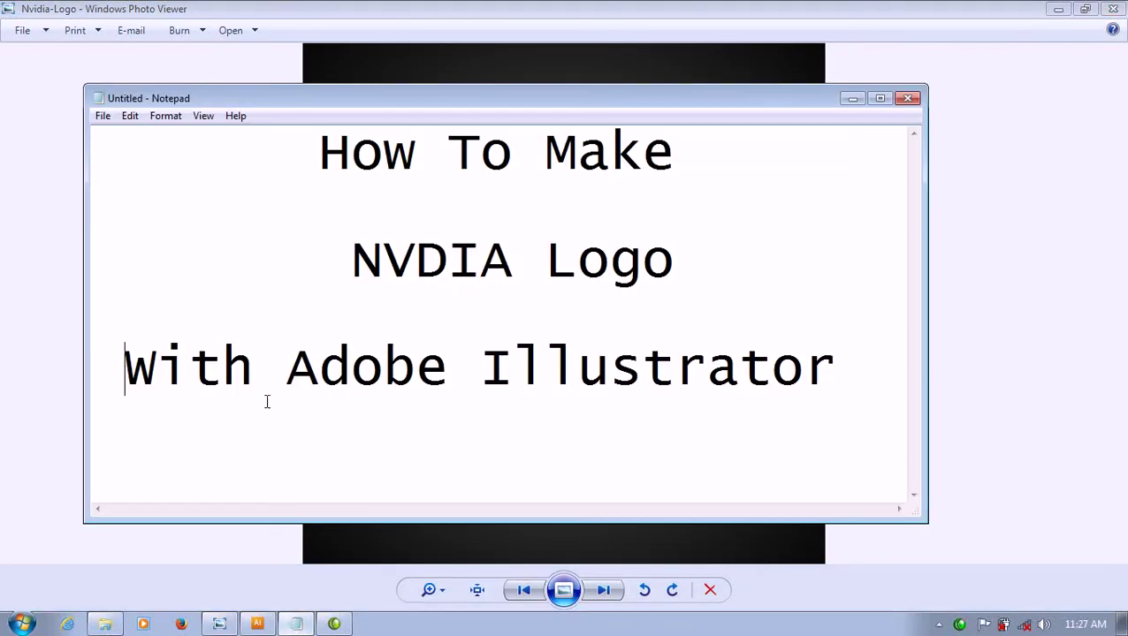
{"action": "left_click_drag", "start_coordinate": [309, 150], "coordinate": [764, 166]}
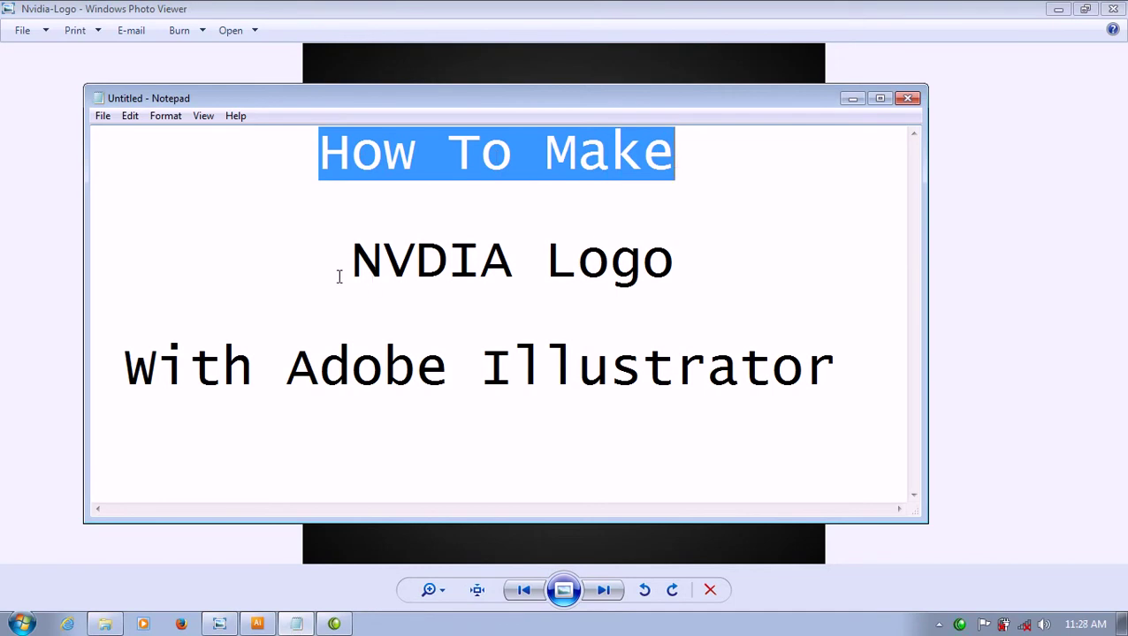
{"action": "left_click_drag", "start_coordinate": [339, 276], "coordinate": [839, 274]}
{"action": "left_click_drag", "start_coordinate": [125, 380], "coordinate": [846, 382]}
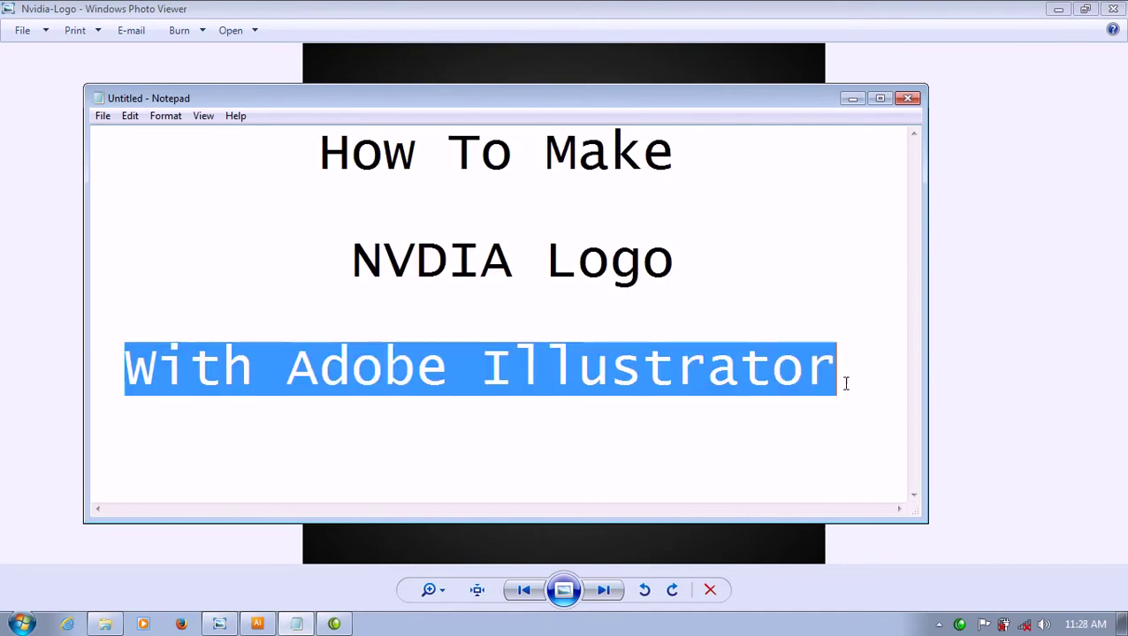
{"action": "left_click", "coordinate": [849, 100]}
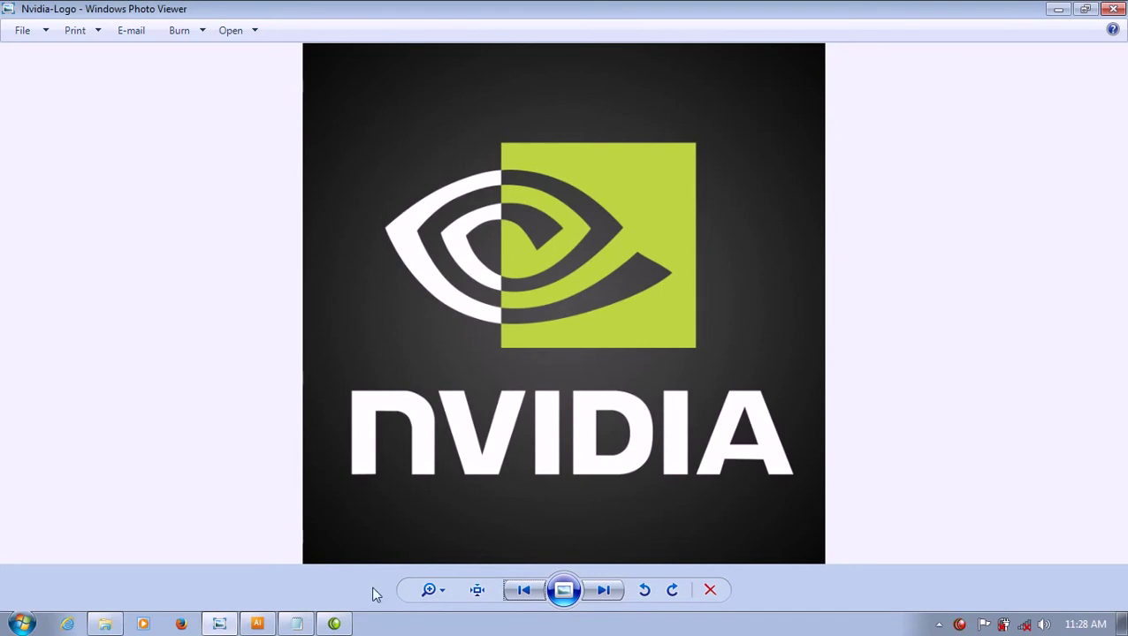
{"action": "left_click", "coordinate": [247, 624]}
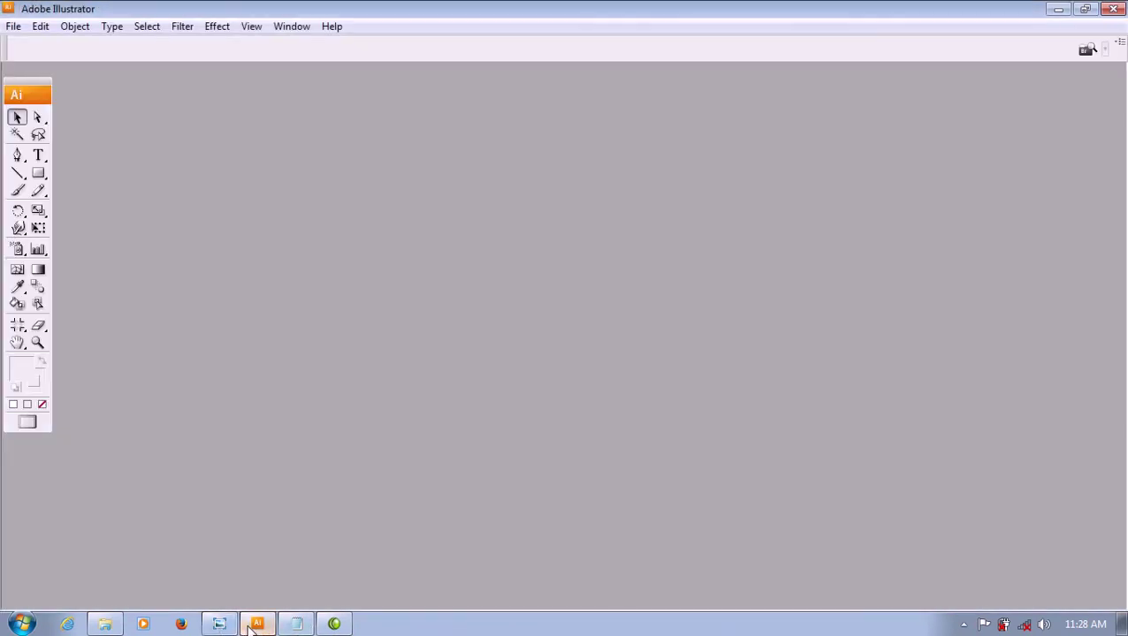
- Create a Legal-size, landscape document named Nvdia-Logo in centimetres, with height 33
{"action": "left_click", "coordinate": [19, 31]}
{"action": "left_click", "coordinate": [30, 53]}
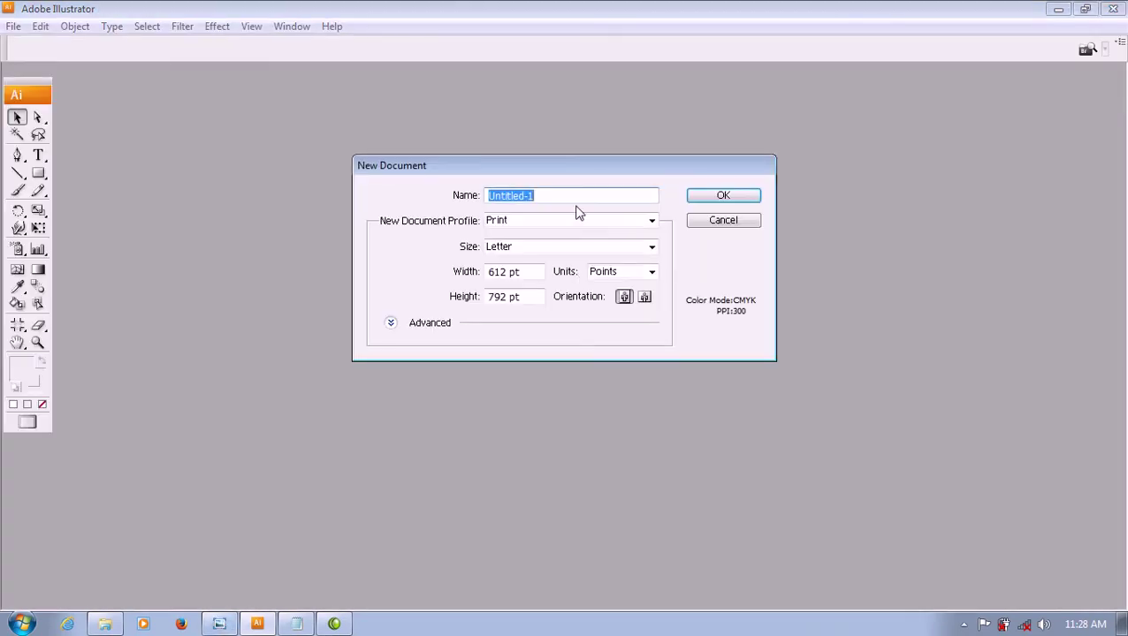
{"action": "type", "text": "Nvdia-Logo"}
{"action": "left_click", "coordinate": [616, 251]}
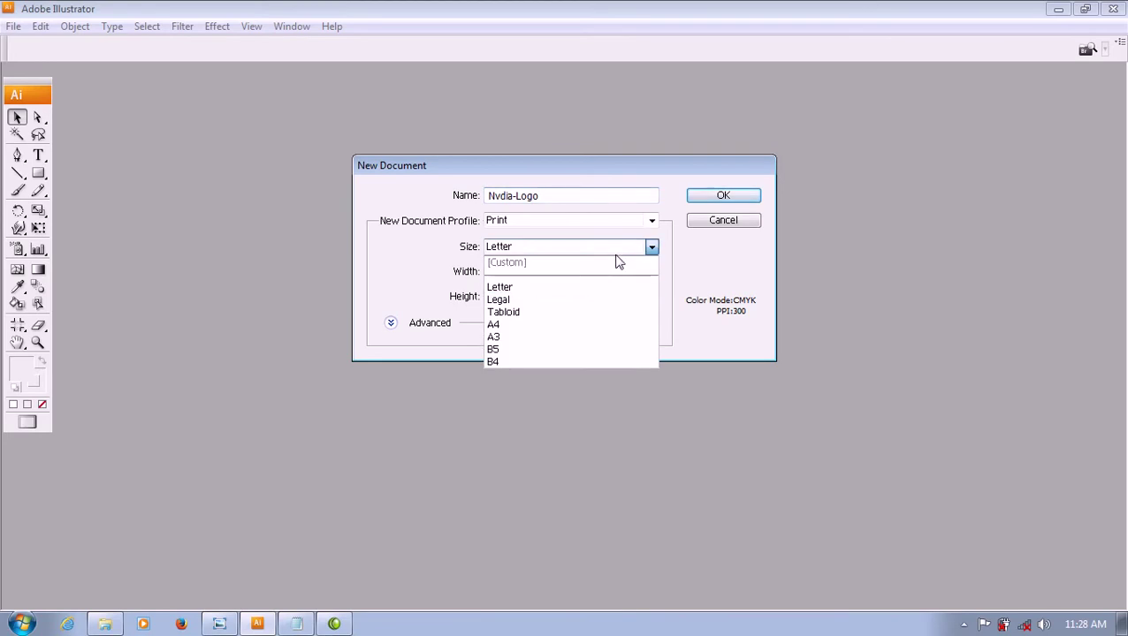
{"action": "left_click", "coordinate": [593, 300]}
{"action": "left_click", "coordinate": [642, 274]}
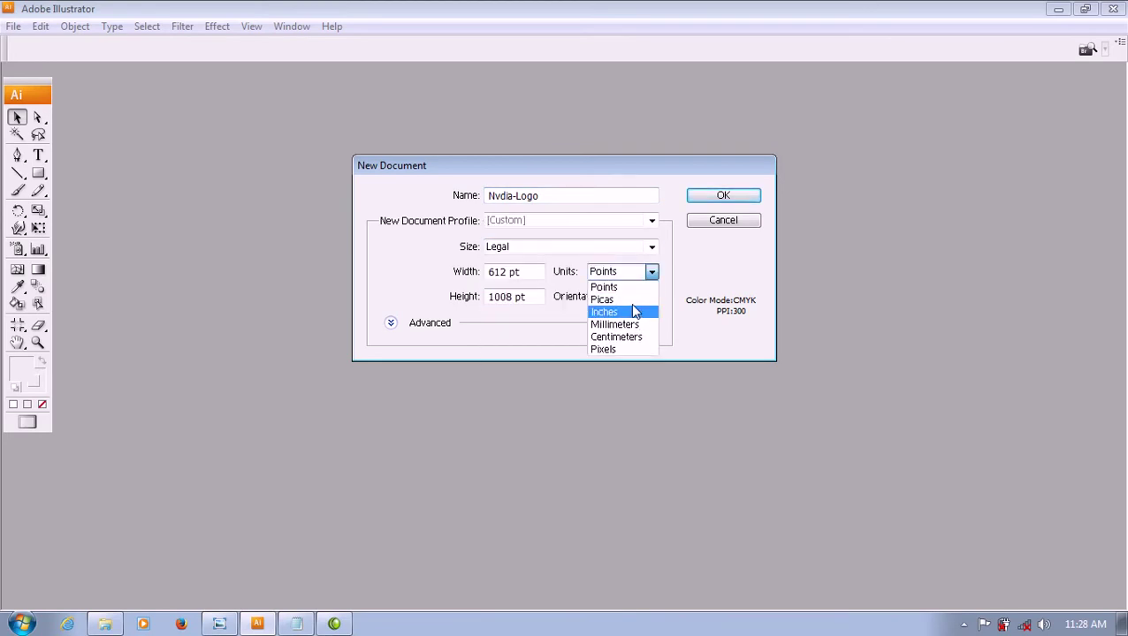
{"action": "left_click", "coordinate": [617, 330]}
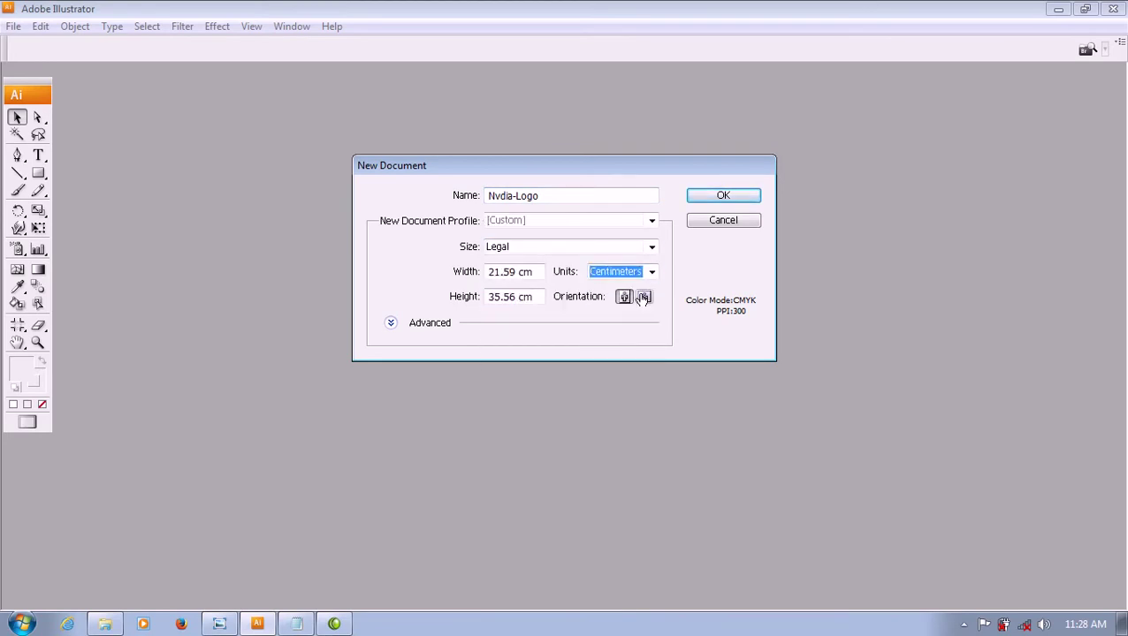
{"action": "left_click_drag", "start_coordinate": [517, 298], "coordinate": [475, 301]}
{"action": "type", "text": "33"}
{"action": "left_click", "coordinate": [644, 298]}
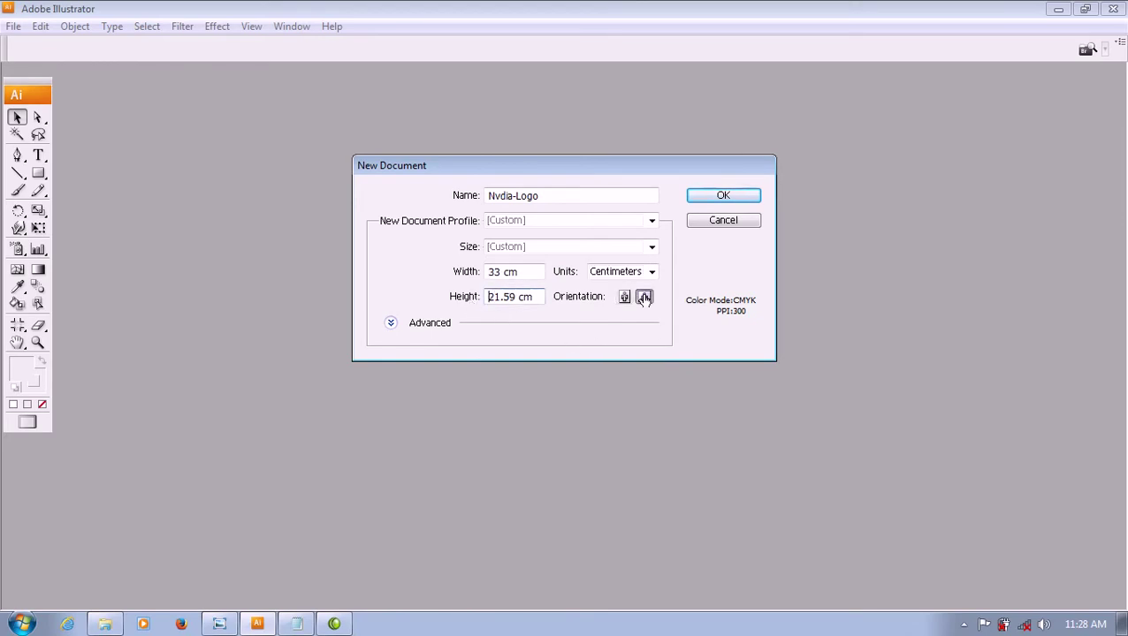
{"action": "left_click", "coordinate": [724, 198]}
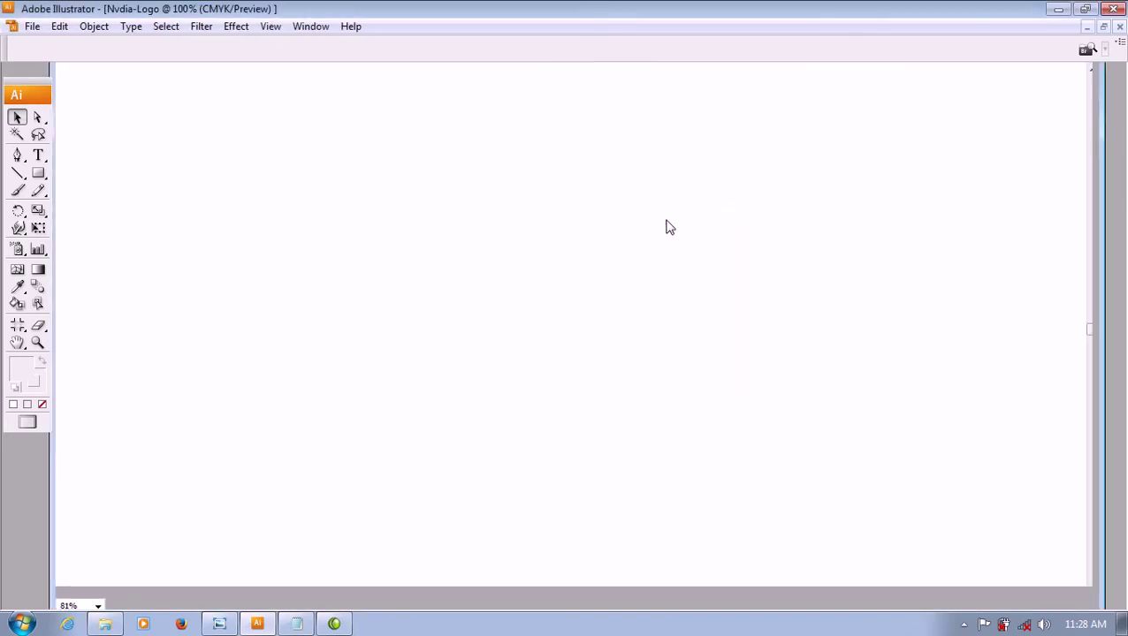
- Compare the blank artboard against the NVIDIA reference logo in Photo Viewer
{"action": "left_click", "coordinate": [219, 624]}
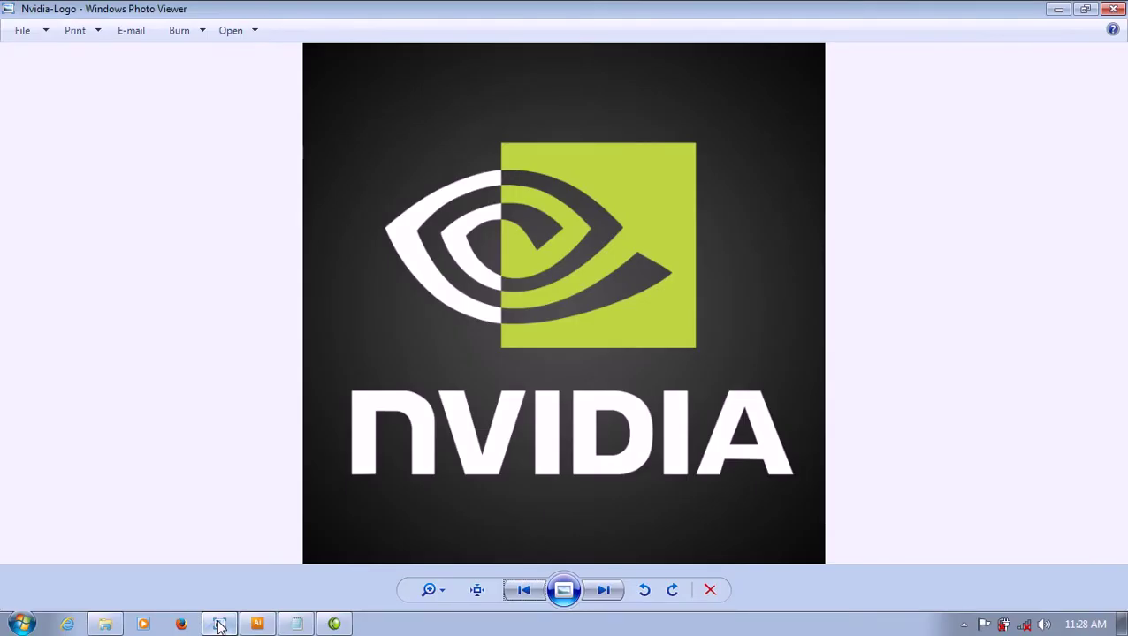
{"action": "left_click", "coordinate": [219, 624]}
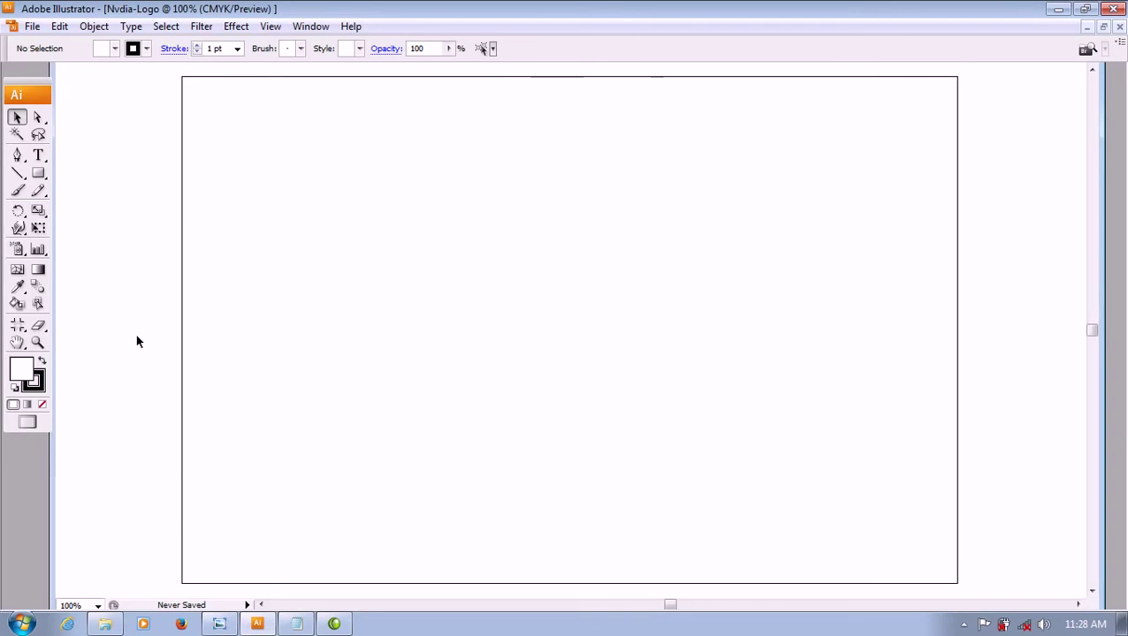
{"action": "left_click", "coordinate": [221, 624]}
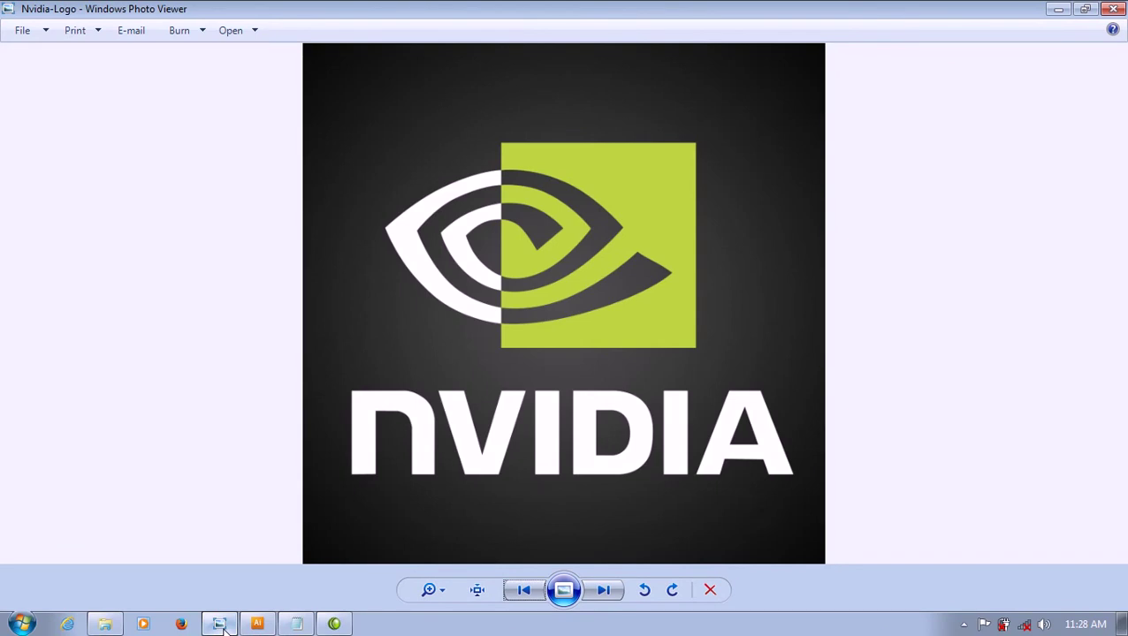
{"action": "left_click", "coordinate": [221, 625]}
- Draw a horizontal guide line across the upper middle of the artboard with the Line Segment tool
{"action": "left_click", "coordinate": [17, 173]}
{"action": "left_click_drag", "start_coordinate": [333, 305], "coordinate": [680, 309]}
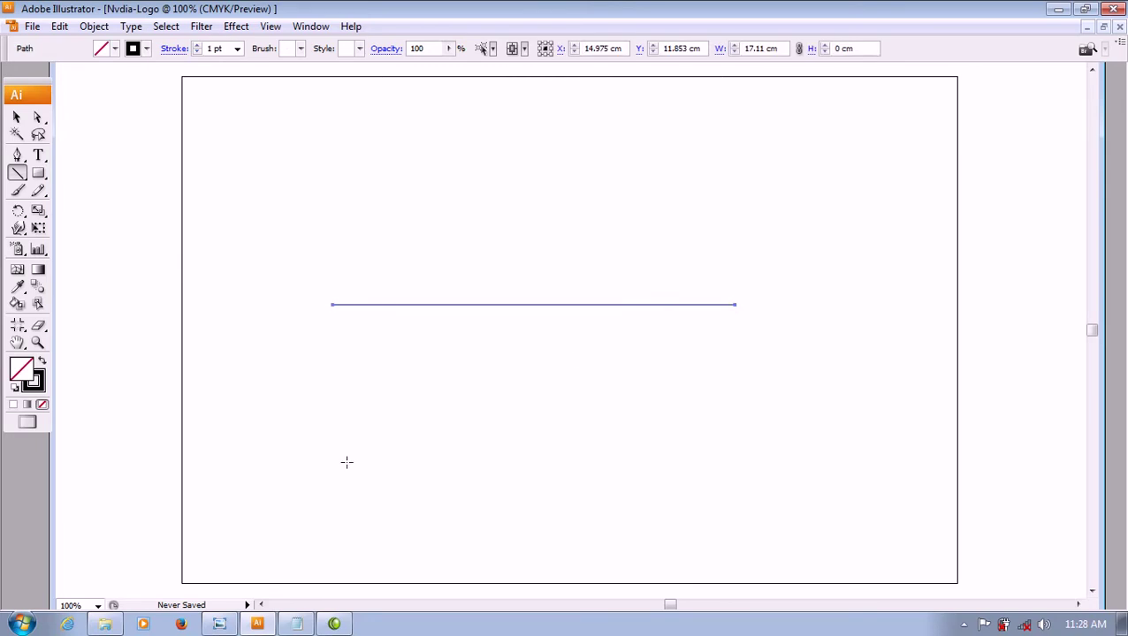
{"action": "left_click", "coordinate": [221, 625]}
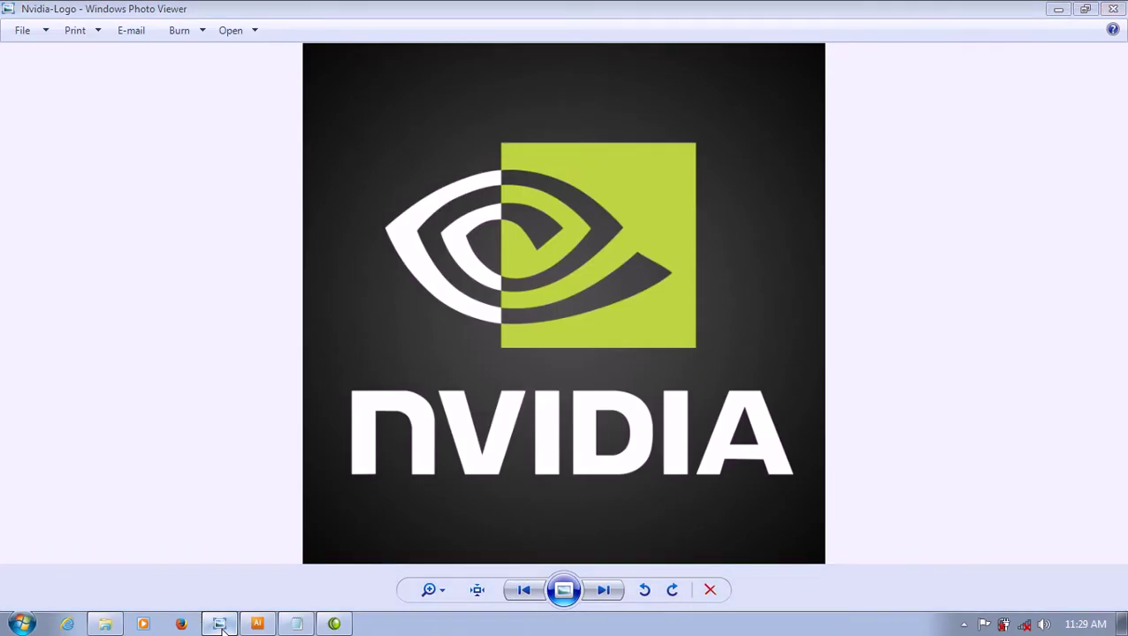
{"action": "left_click", "coordinate": [257, 624]}
- Select the Pen tool and study the reference logo's eye shape
{"action": "left_click", "coordinate": [17, 155]}
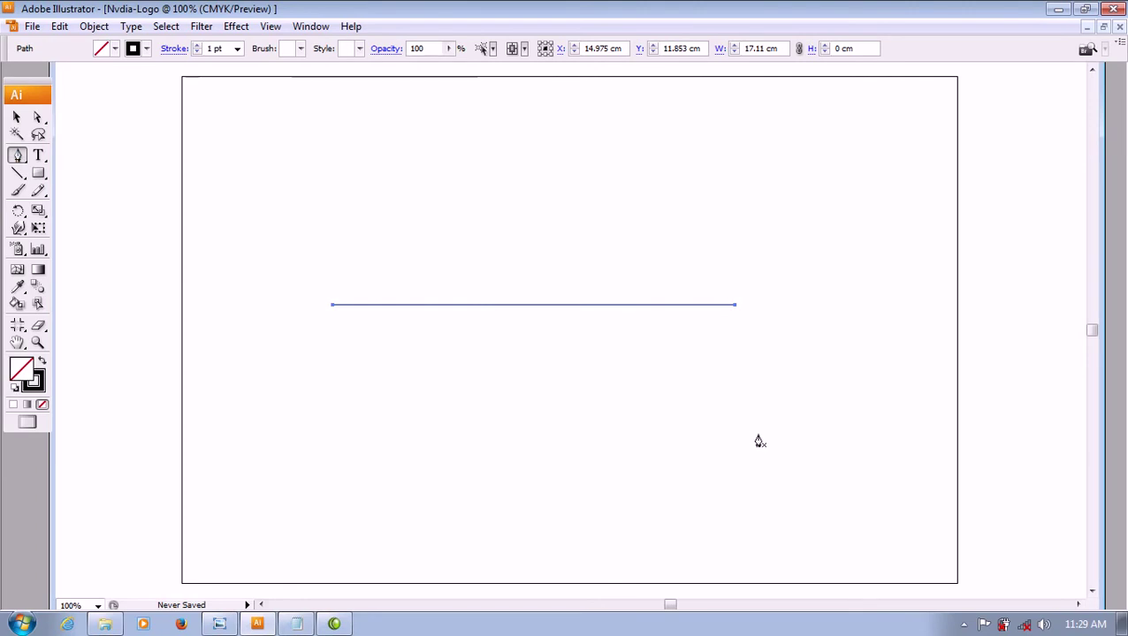
{"action": "left_click", "coordinate": [219, 624]}
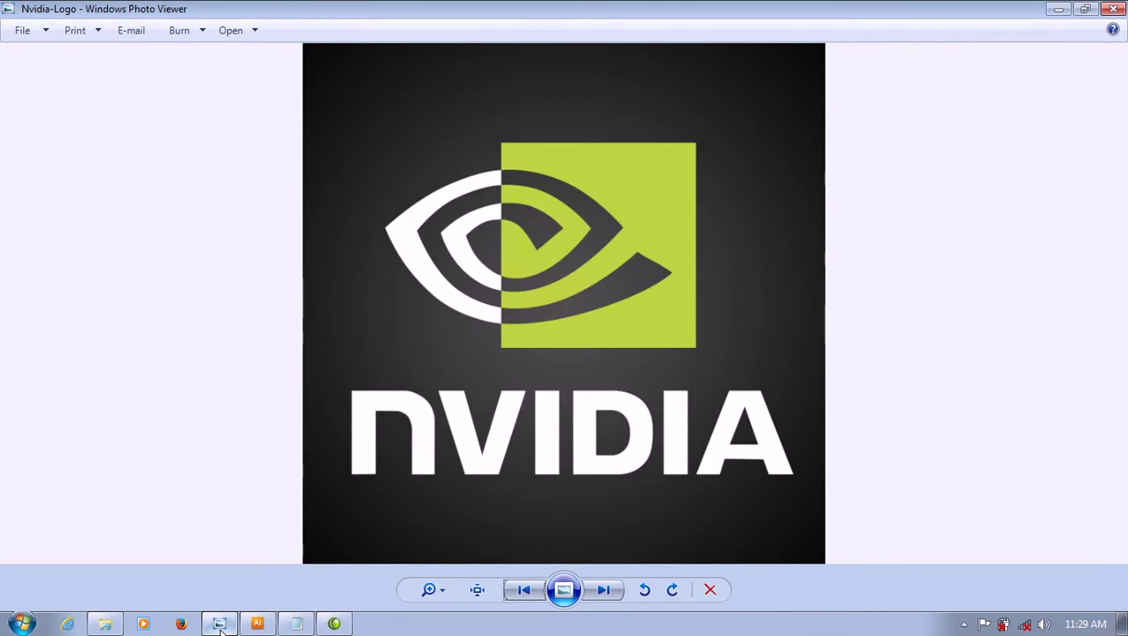
{"action": "left_click", "coordinate": [219, 624]}
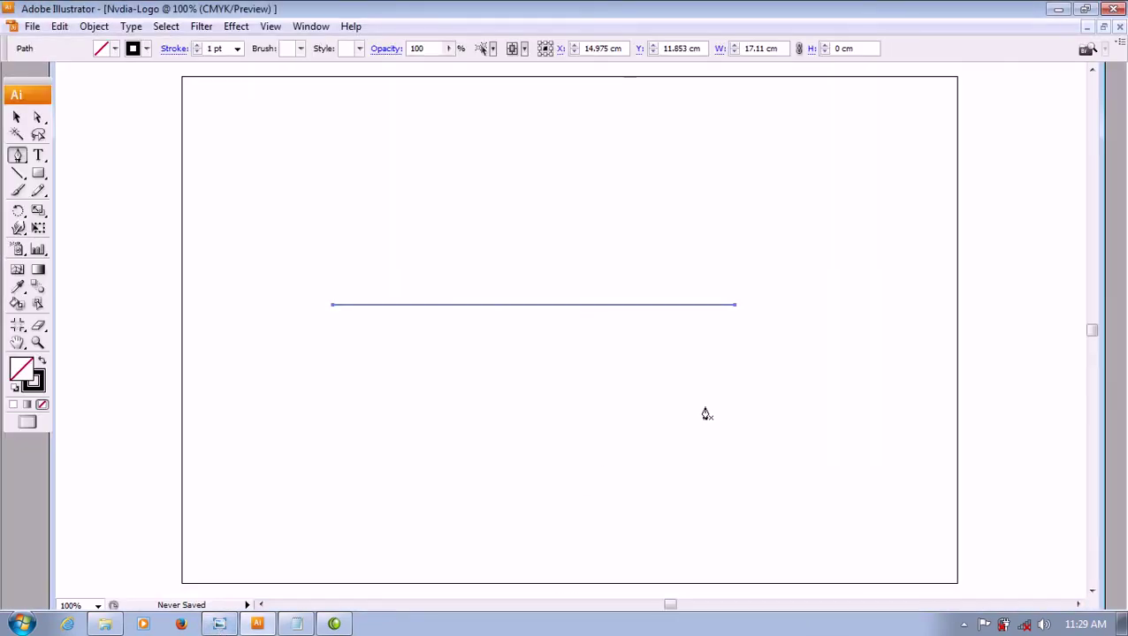
{"action": "left_click", "coordinate": [219, 624]}
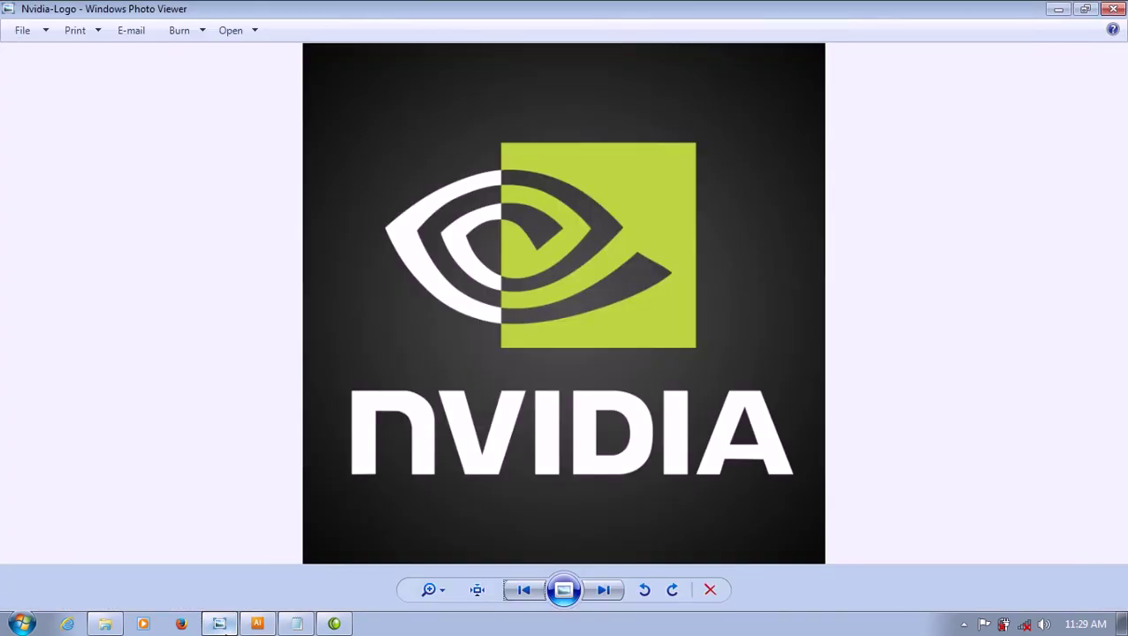
{"action": "left_click", "coordinate": [219, 624]}
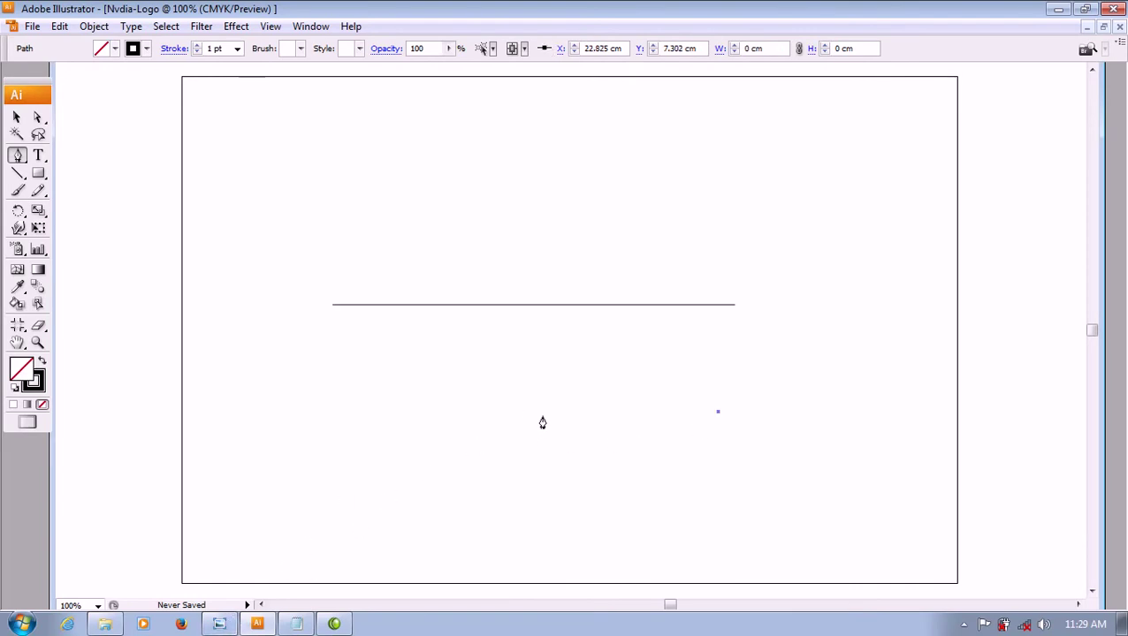
{"action": "left_click", "coordinate": [219, 624]}
{"action": "left_click", "coordinate": [219, 624]}
- Draw the eye's lower curve to the guide line's left end, then arch it upward
{"action": "left_click_drag", "start_coordinate": [533, 477], "coordinate": [484, 477]}
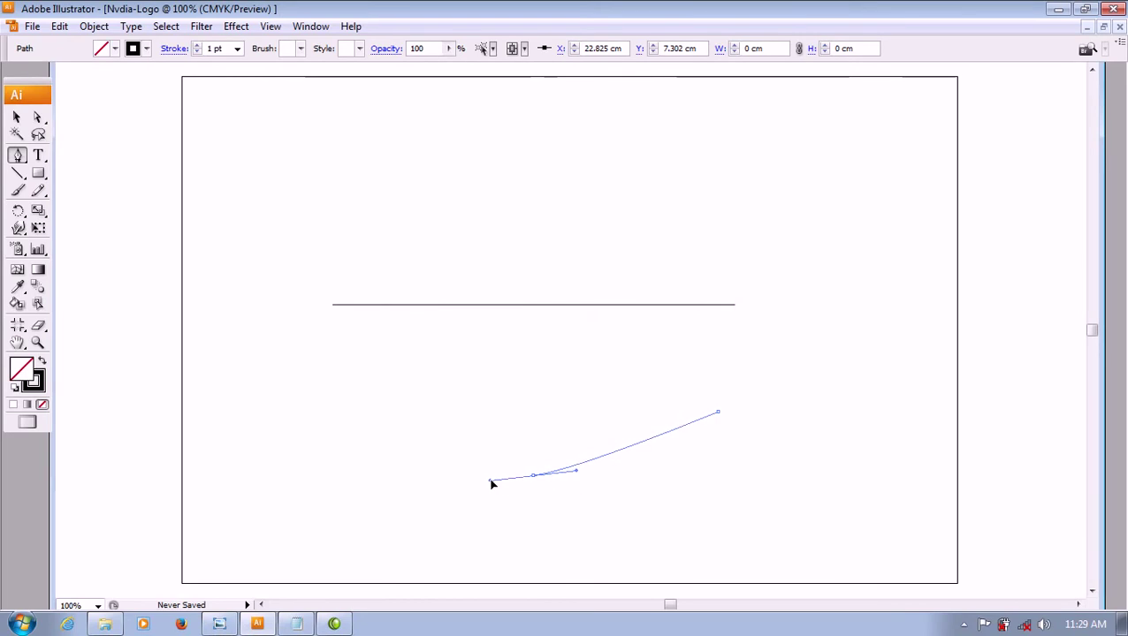
{"action": "left_click", "coordinate": [363, 306]}
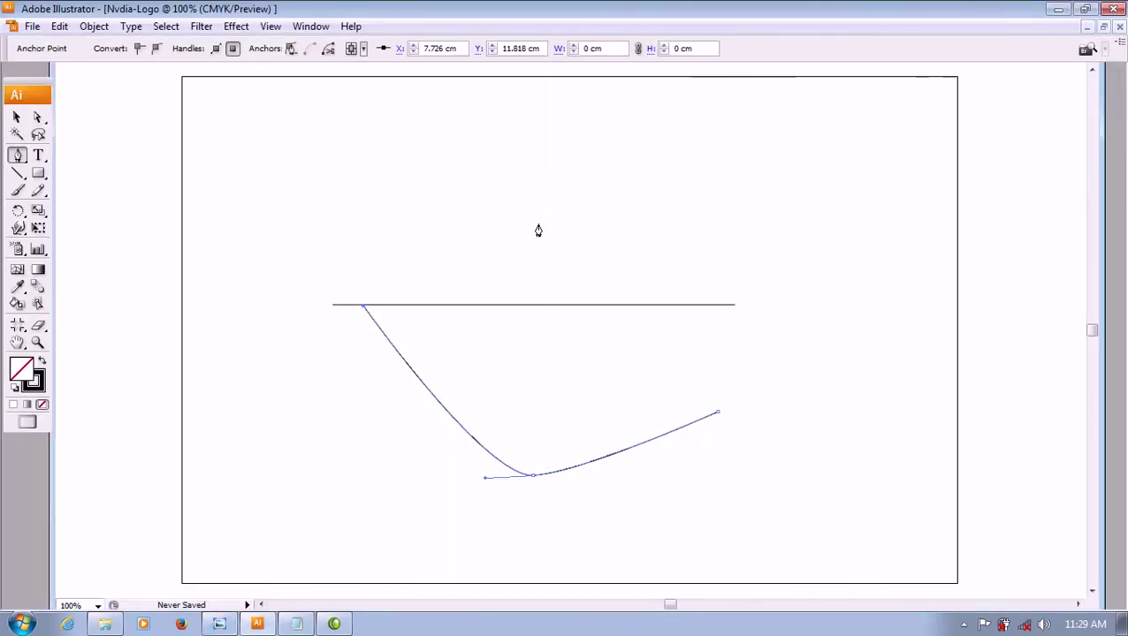
{"action": "left_click", "coordinate": [525, 204]}
{"action": "left_click_drag", "start_coordinate": [525, 204], "coordinate": [562, 213]}
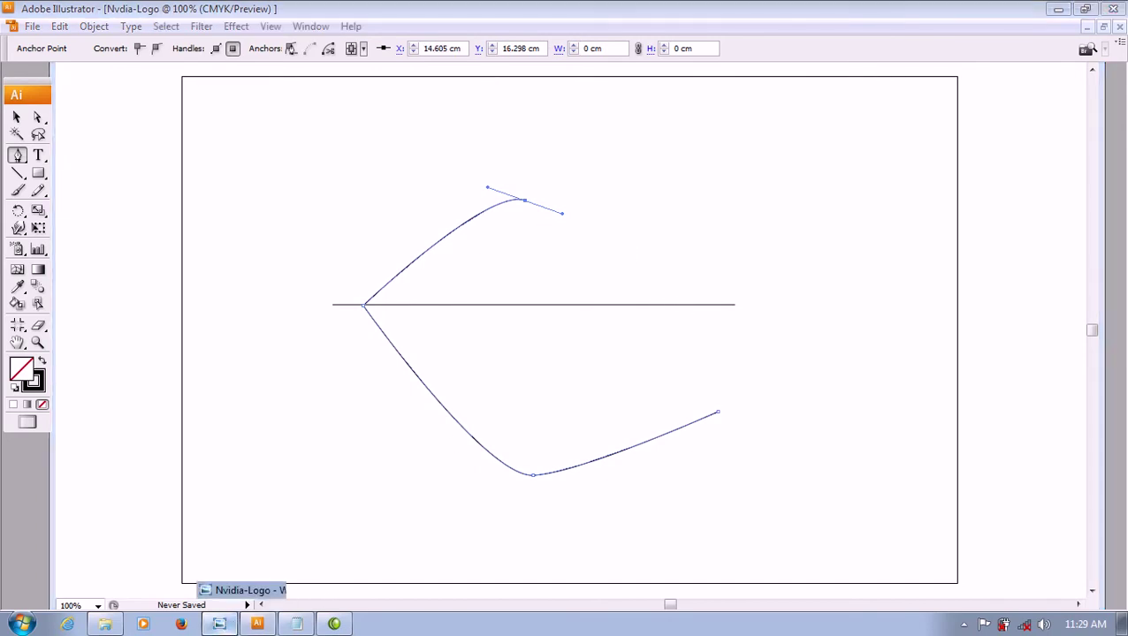
{"action": "mouse_move", "coordinate": [220, 624]}
{"action": "left_click", "coordinate": [234, 588]}
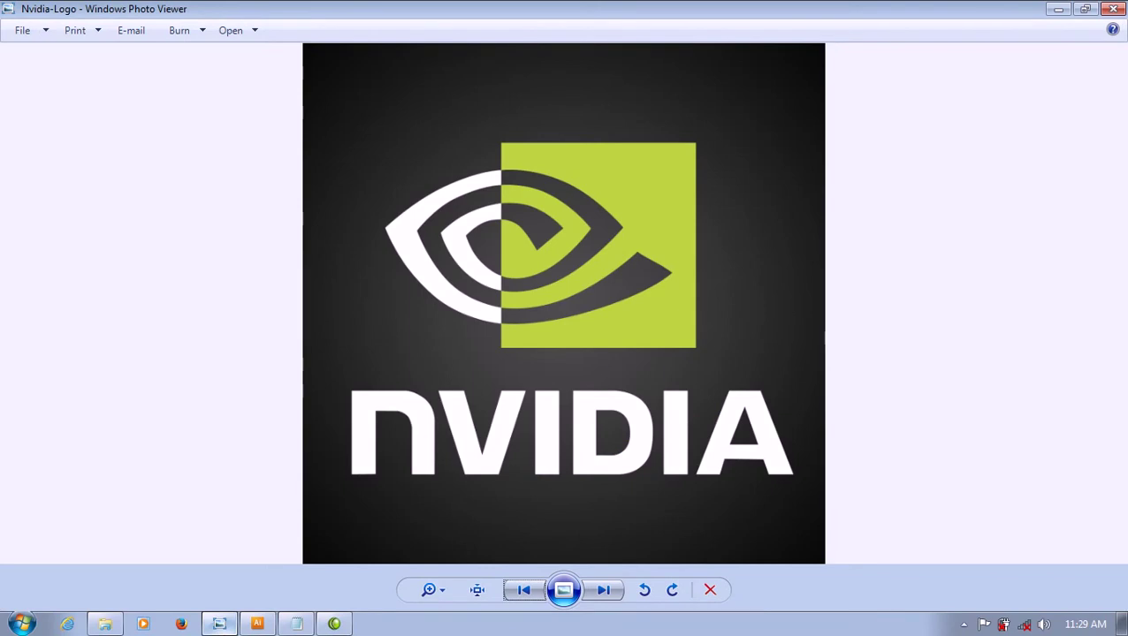
- Trace the inner swirl from the line's right corner inward to an anchor rising off the line
{"action": "key", "text": "alt+Tab"}
{"action": "left_click", "coordinate": [676, 304]}
{"action": "left_click_drag", "start_coordinate": [676, 305], "coordinate": [562, 385]}
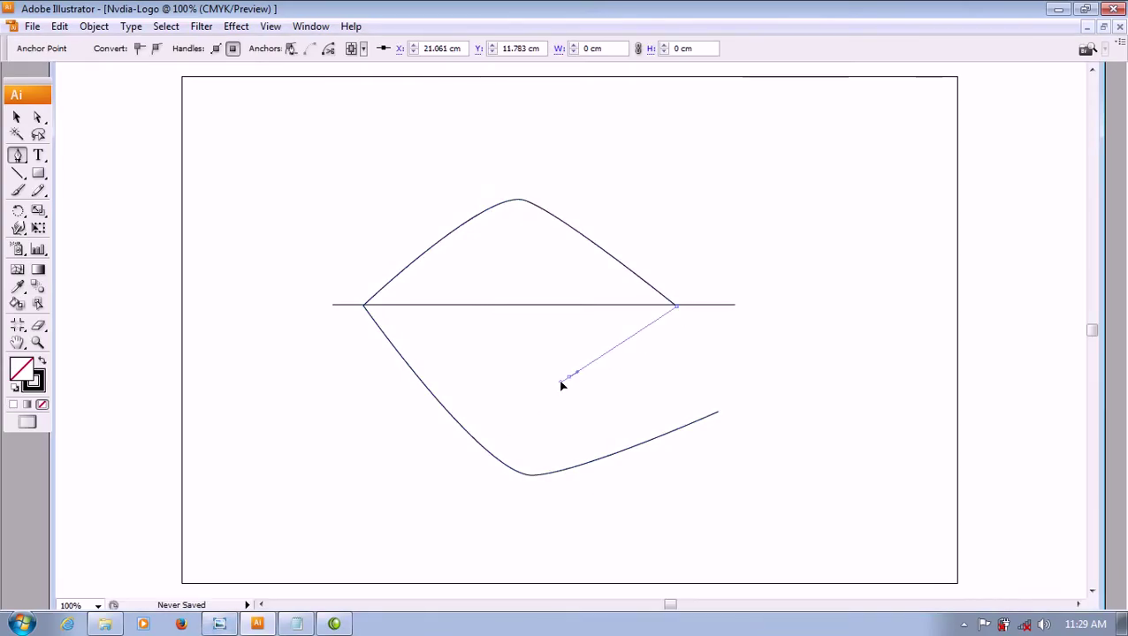
{"action": "left_click", "coordinate": [545, 385]}
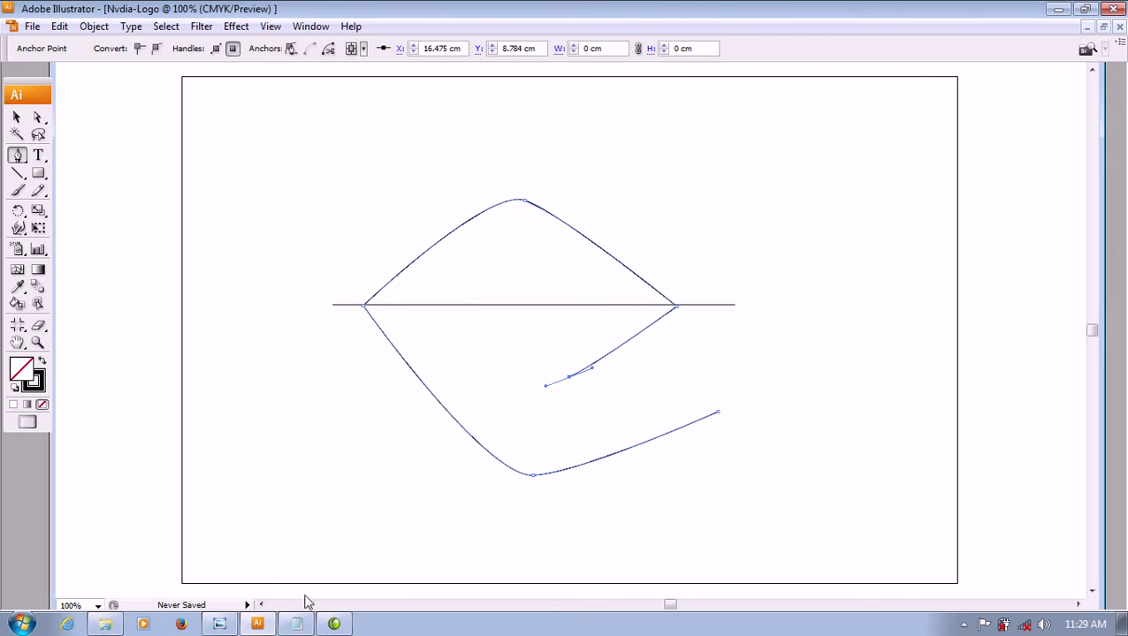
{"action": "left_click", "coordinate": [233, 625]}
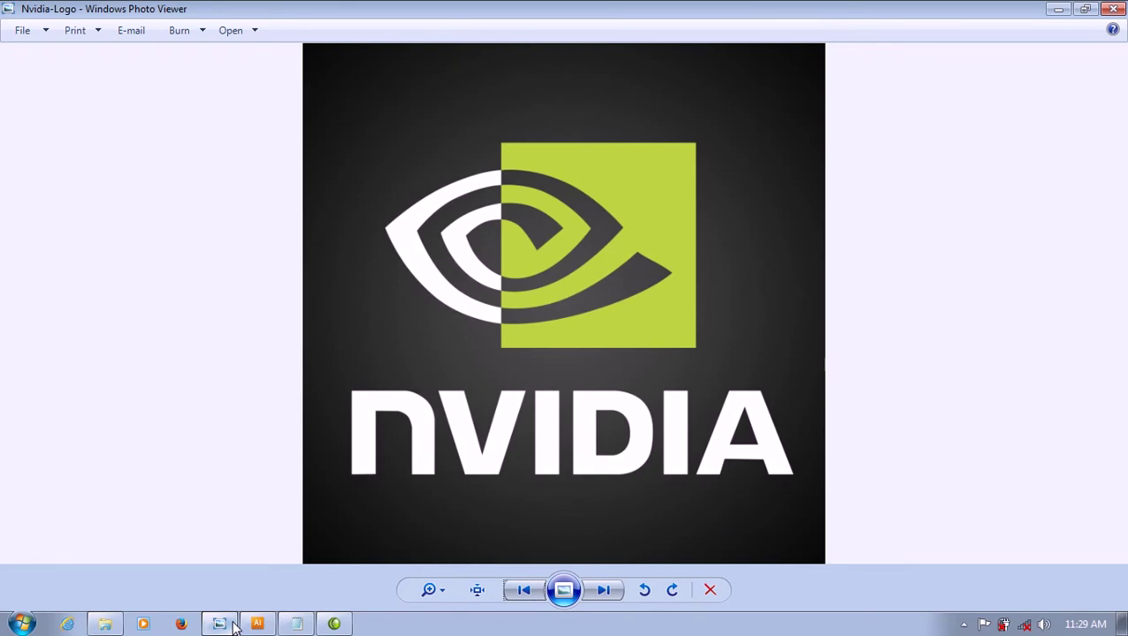
{"action": "left_click", "coordinate": [257, 624]}
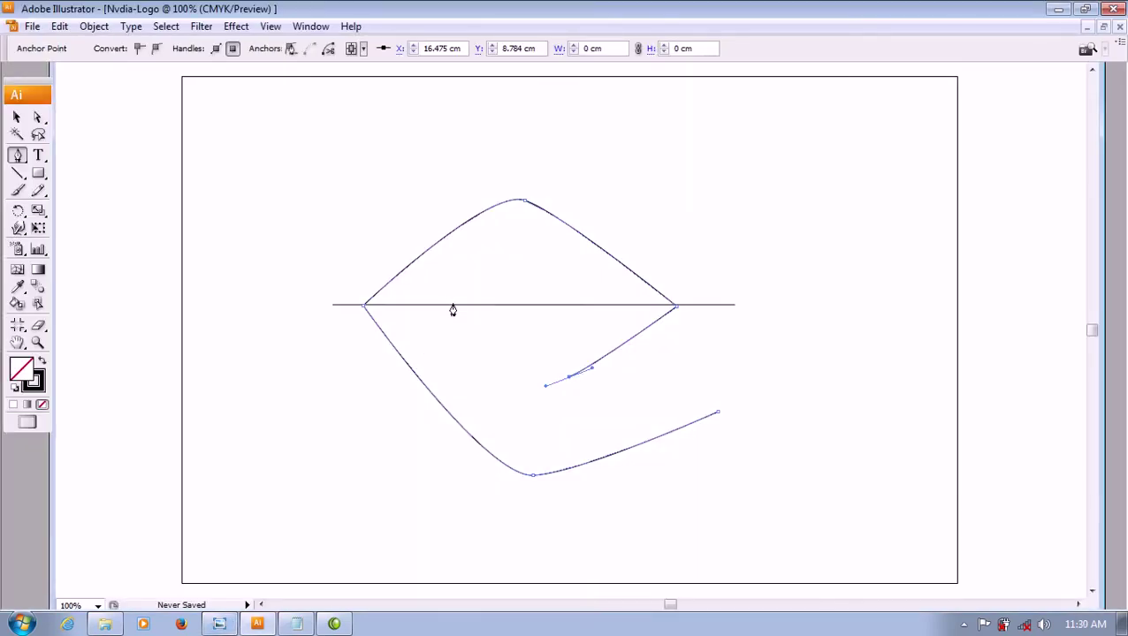
{"action": "left_click_drag", "start_coordinate": [459, 305], "coordinate": [512, 274]}
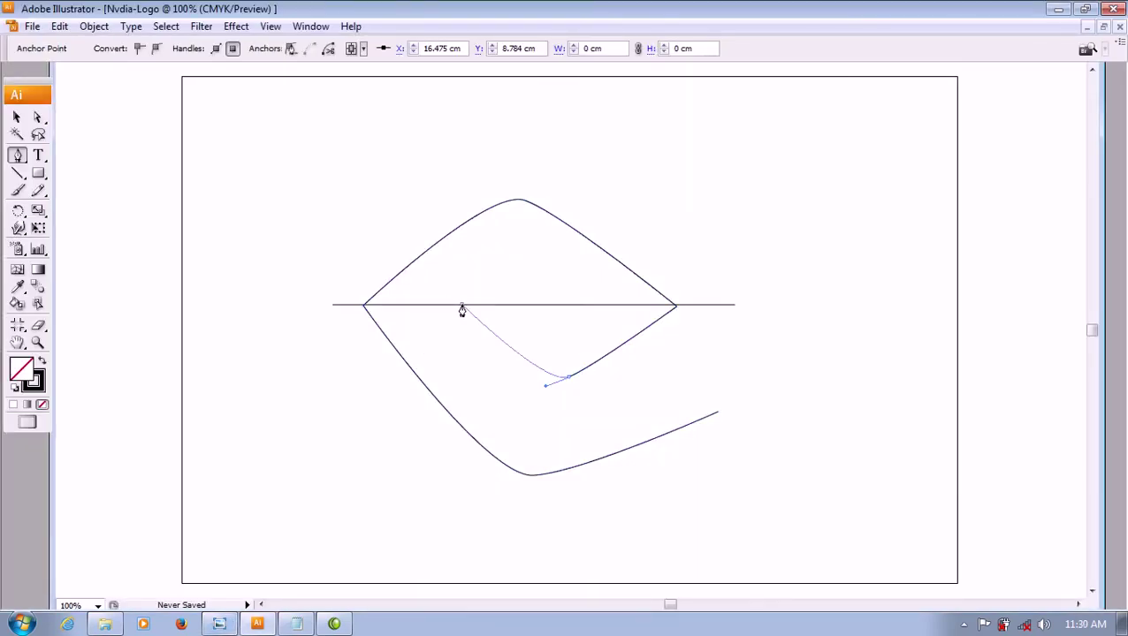
{"action": "left_click", "coordinate": [510, 270]}
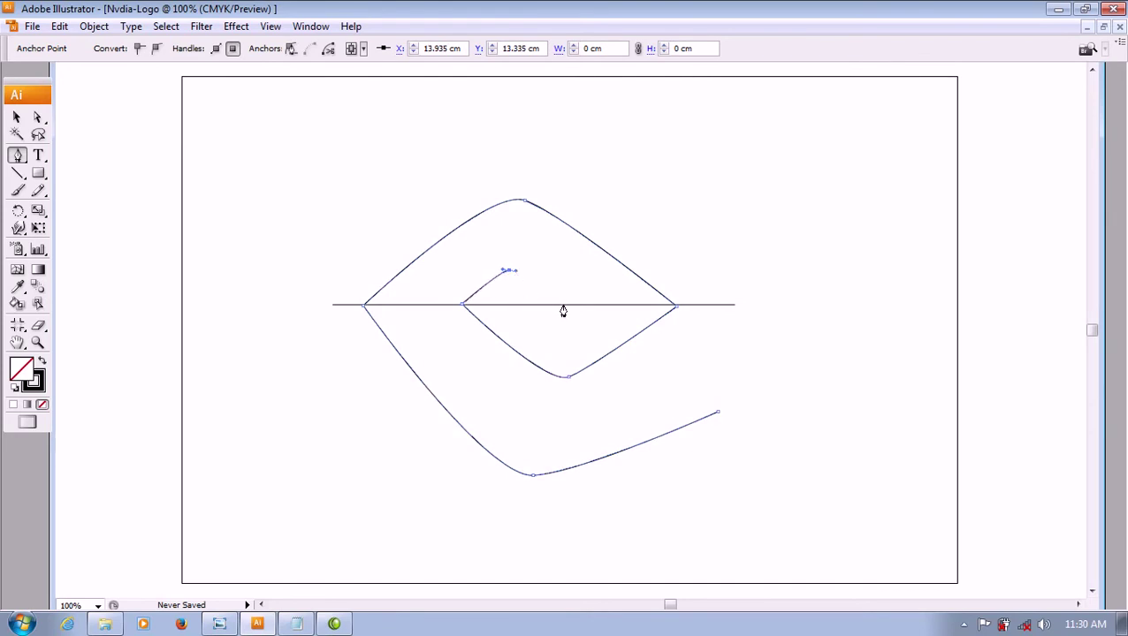
- Continue the swirl down-right, over a smooth top anchor, and back to the guide line
{"action": "left_click", "coordinate": [231, 627]}
{"action": "left_click", "coordinate": [232, 626]}
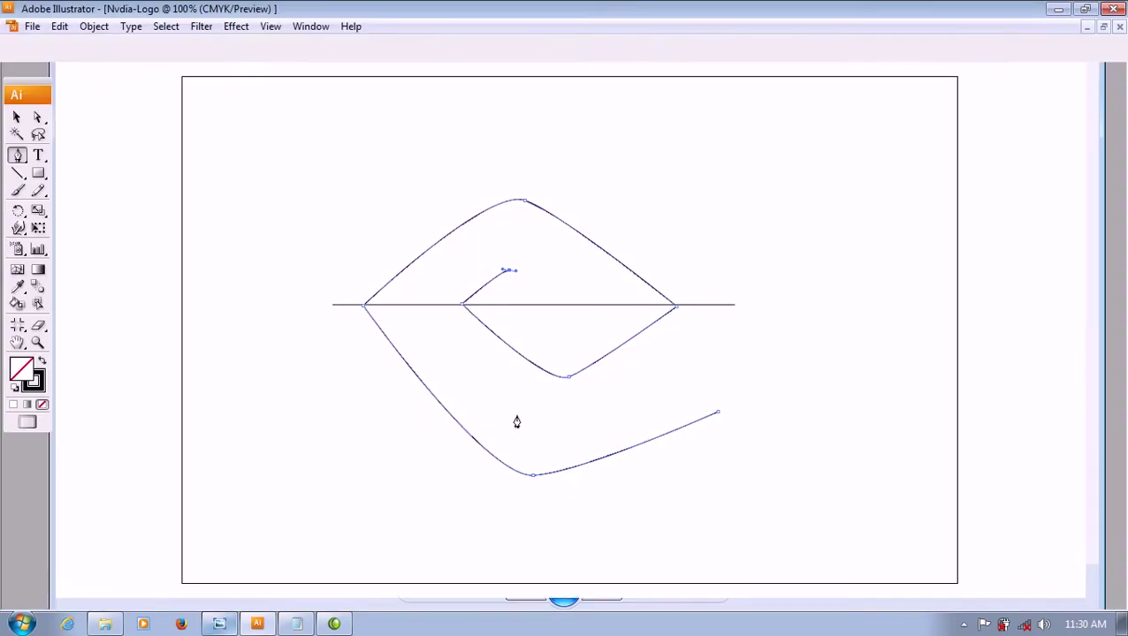
{"action": "left_click", "coordinate": [577, 326]}
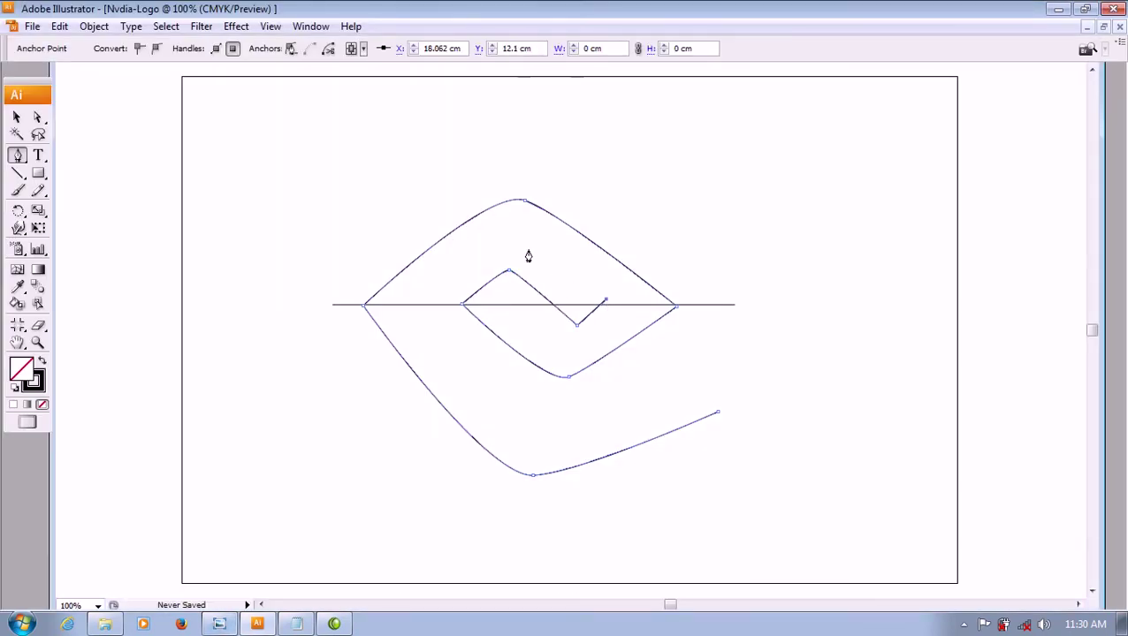
{"action": "left_click", "coordinate": [228, 626]}
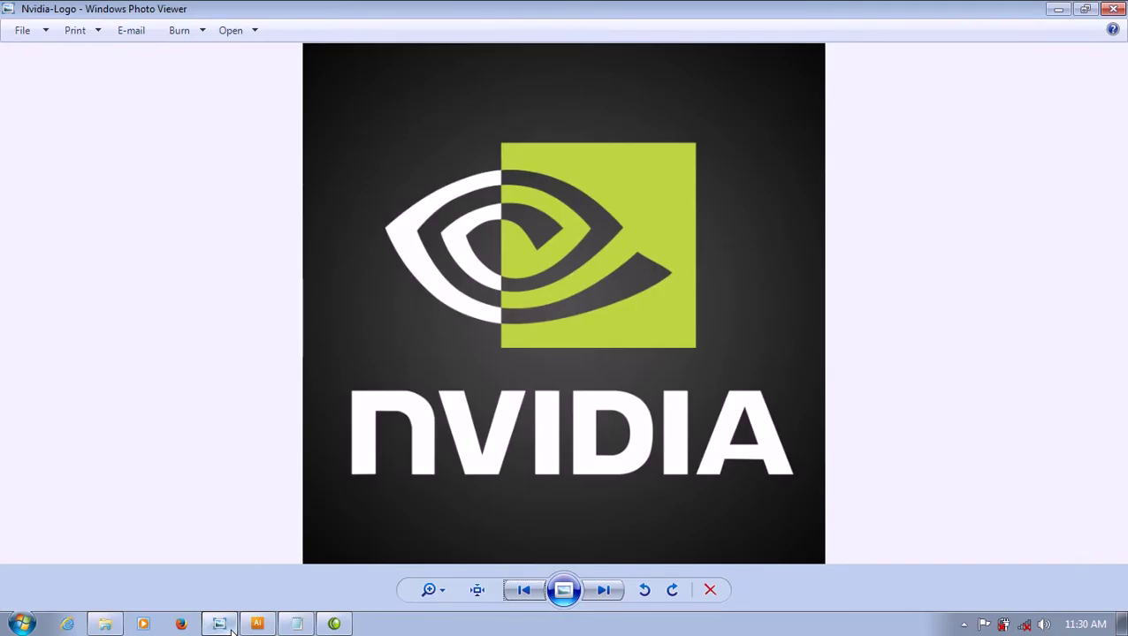
{"action": "left_click", "coordinate": [231, 629]}
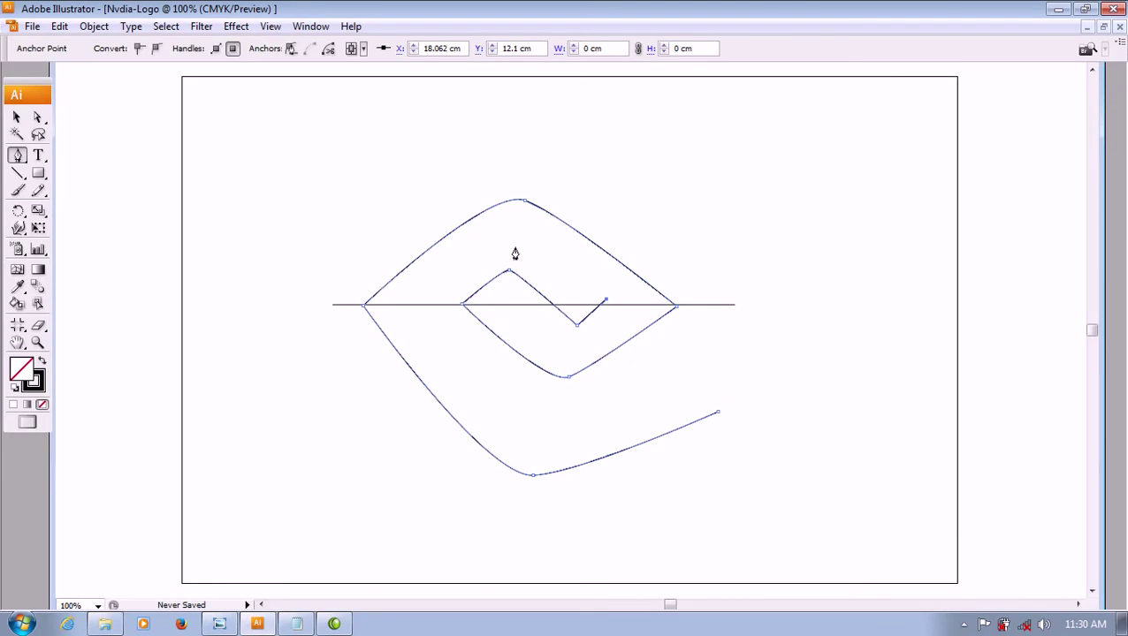
{"action": "left_click_drag", "start_coordinate": [519, 248], "coordinate": [508, 247]}
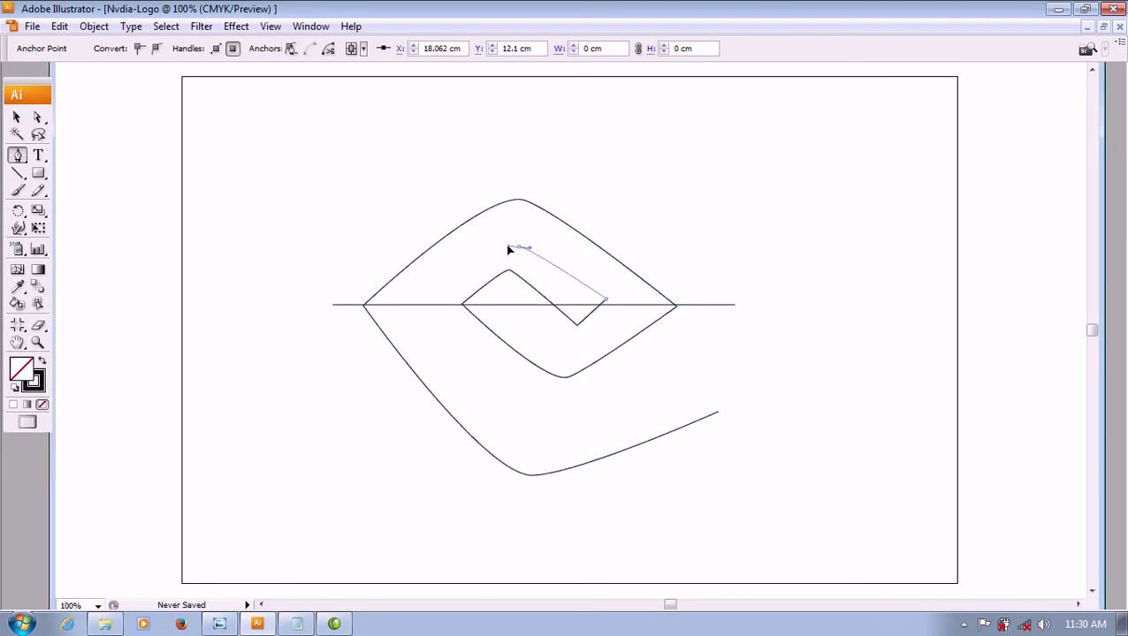
{"action": "left_click", "coordinate": [428, 306]}
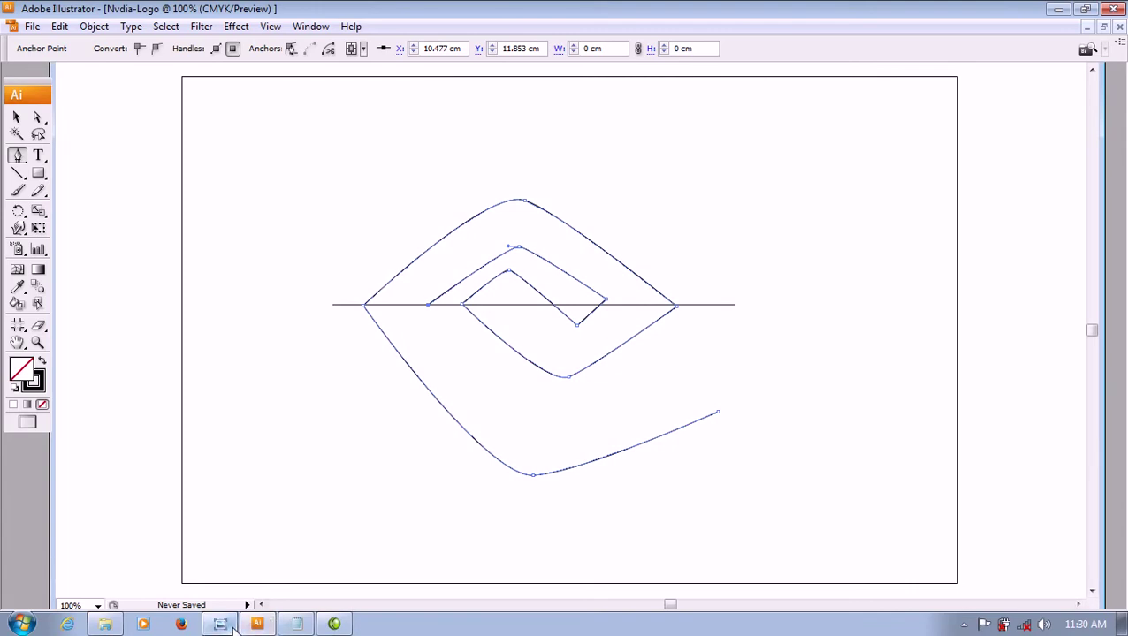
- Extend the path under the swirl, out to the line's right end, and over the eye's top
{"action": "left_click", "coordinate": [223, 626]}
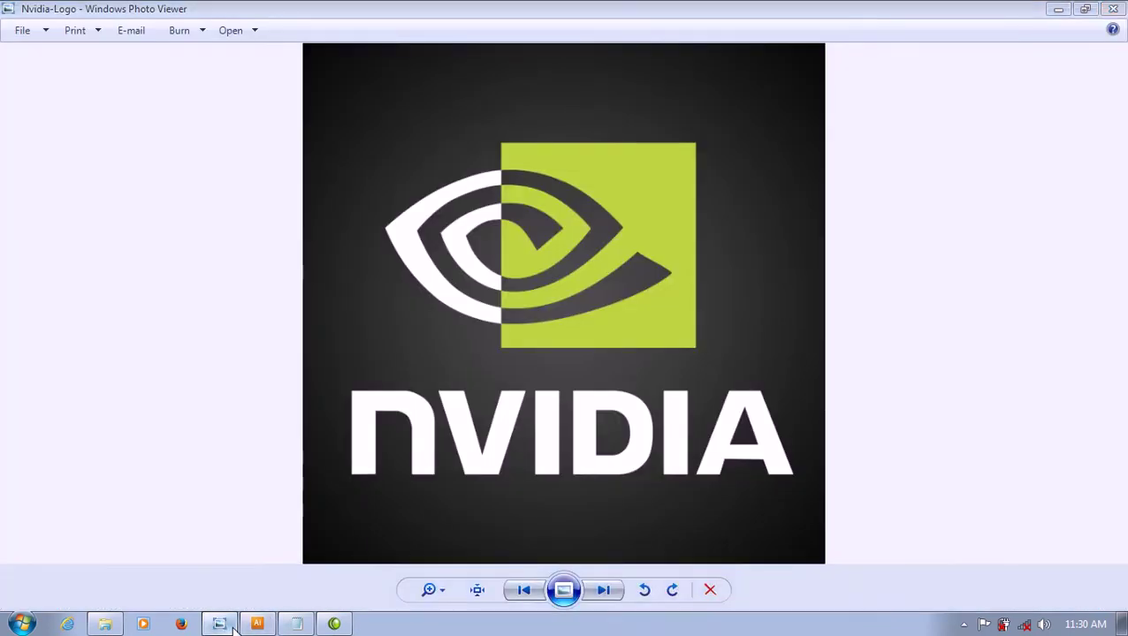
{"action": "left_click", "coordinate": [234, 626]}
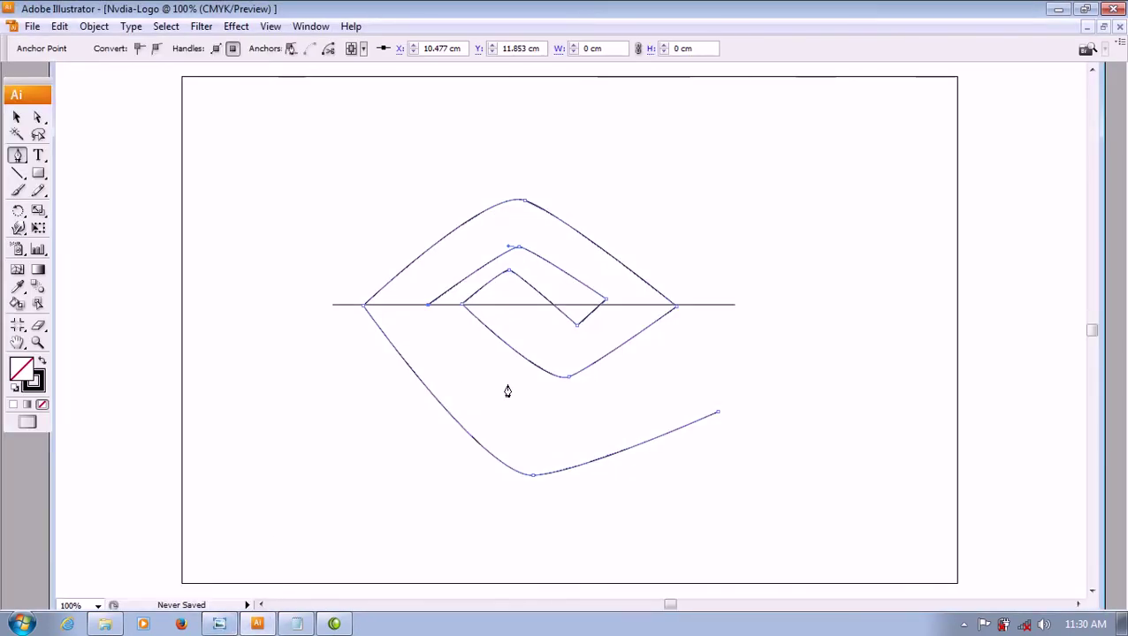
{"action": "left_click_drag", "start_coordinate": [539, 396], "coordinate": [560, 398]}
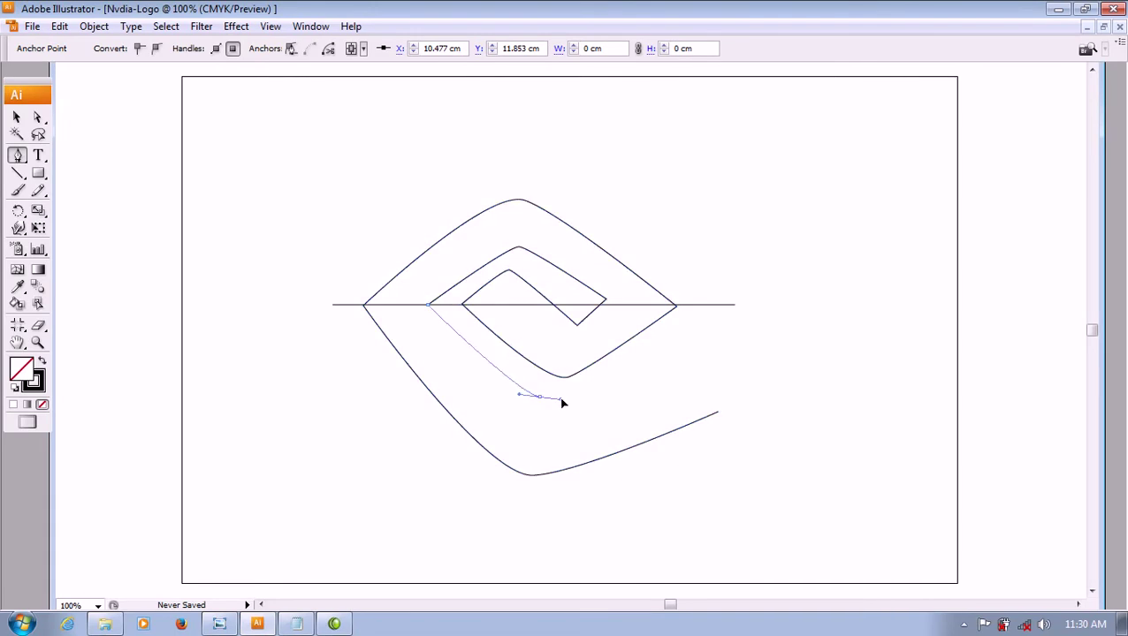
{"action": "left_click", "coordinate": [713, 306]}
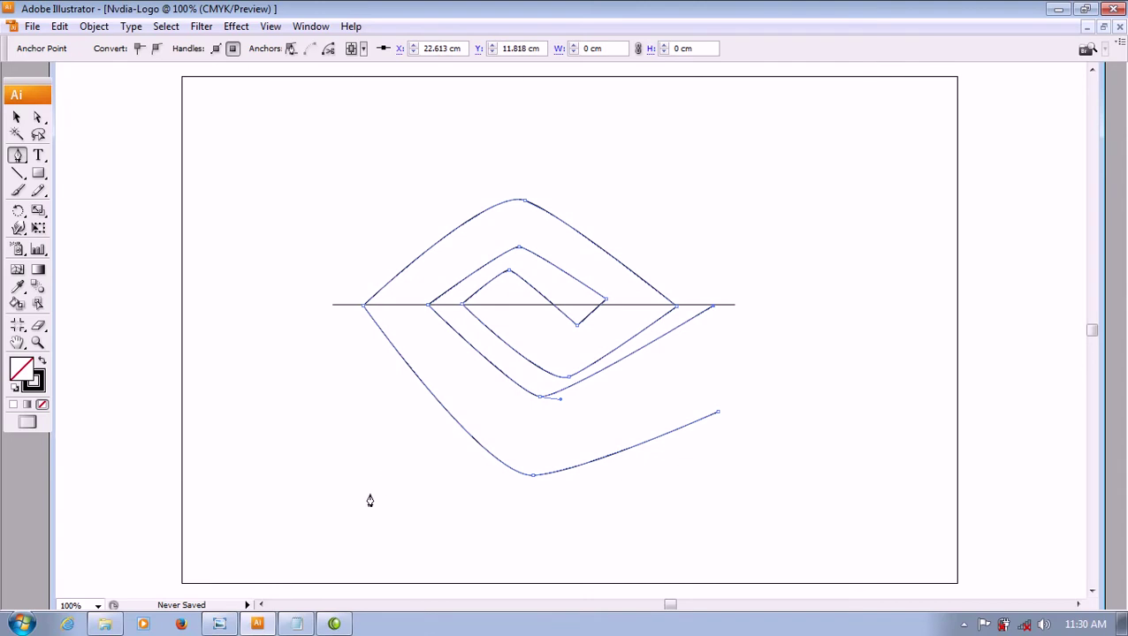
{"action": "left_click", "coordinate": [228, 624]}
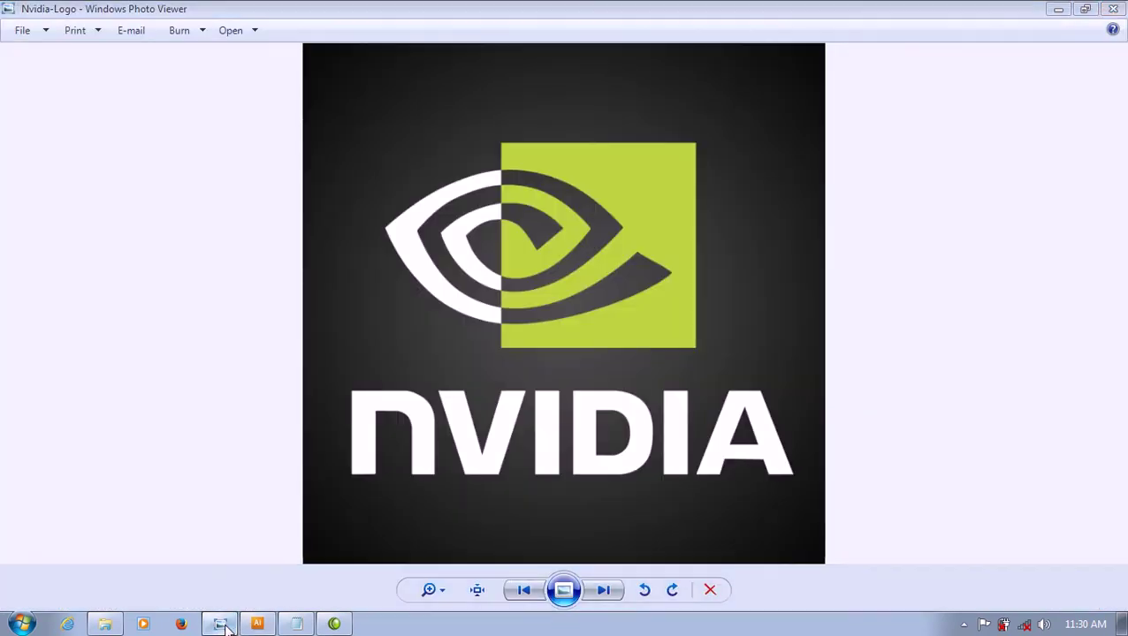
{"action": "left_click", "coordinate": [228, 624]}
{"action": "left_click_drag", "start_coordinate": [522, 170], "coordinate": [485, 183]}
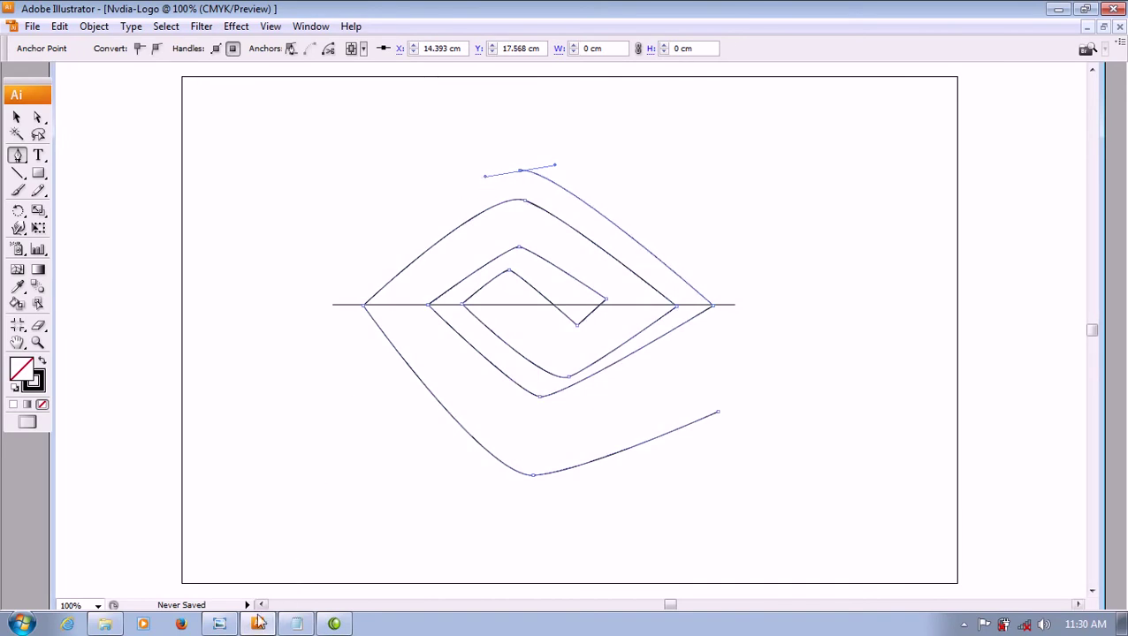
{"action": "left_click", "coordinate": [220, 625]}
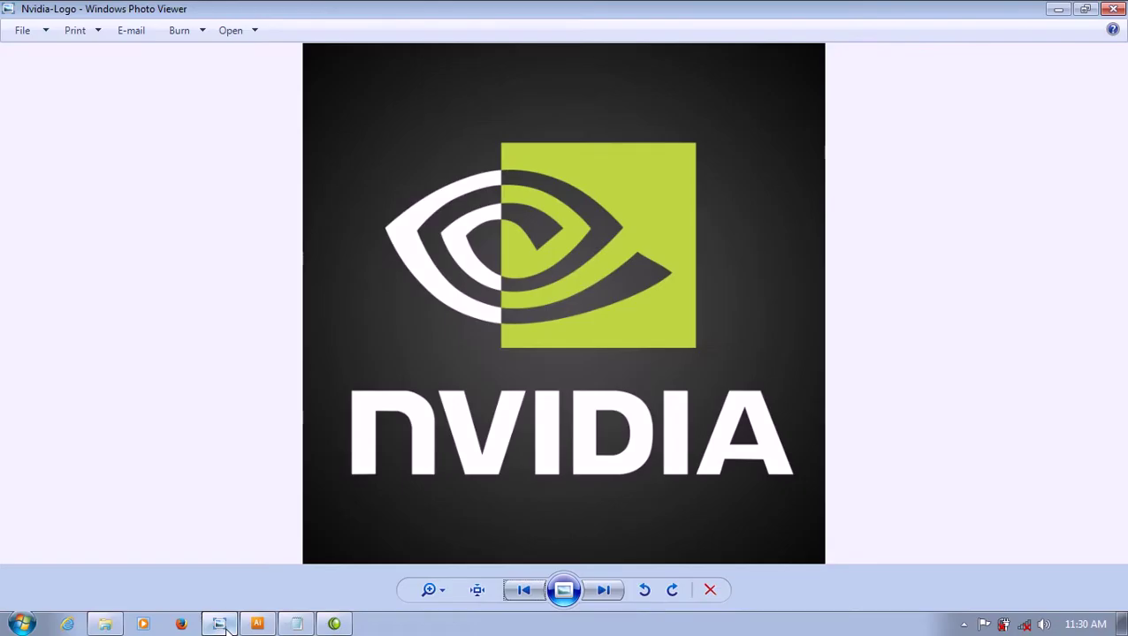
{"action": "left_click", "coordinate": [223, 625]}
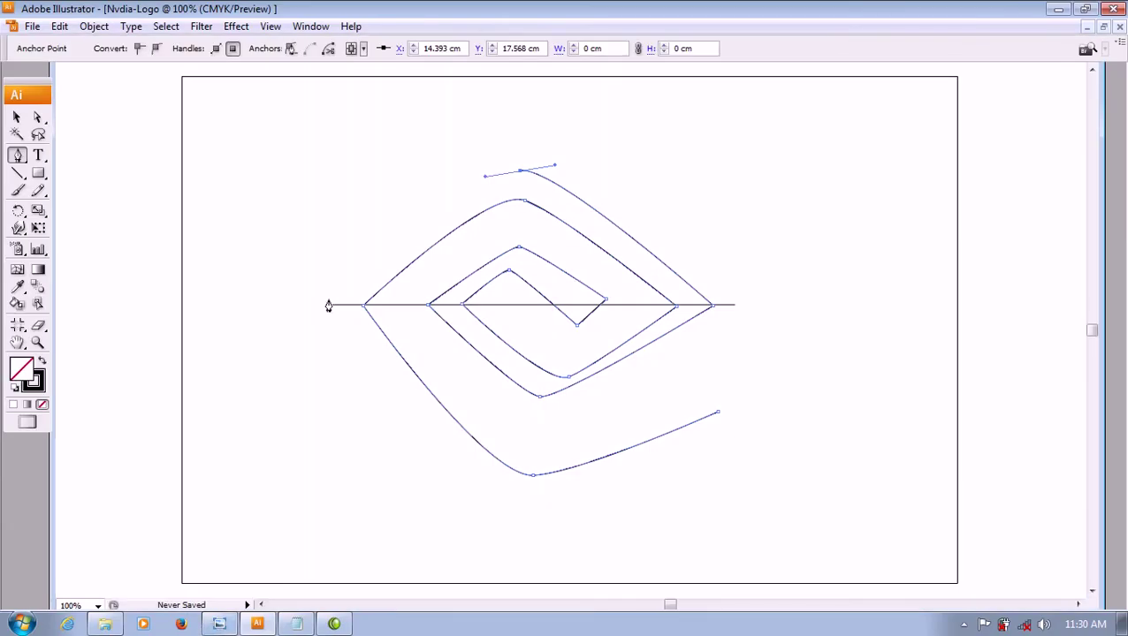
- Add the far-left anchor, curve below the eye, and close the path with a pointed tail
{"action": "left_click", "coordinate": [326, 304]}
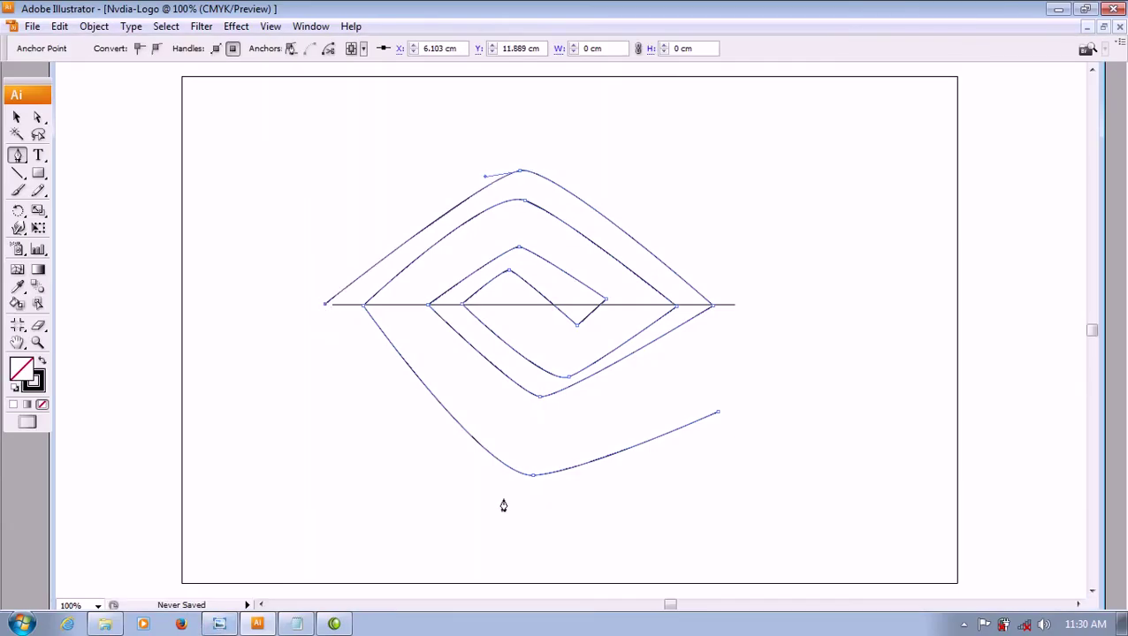
{"action": "left_click_drag", "start_coordinate": [535, 502], "coordinate": [584, 496]}
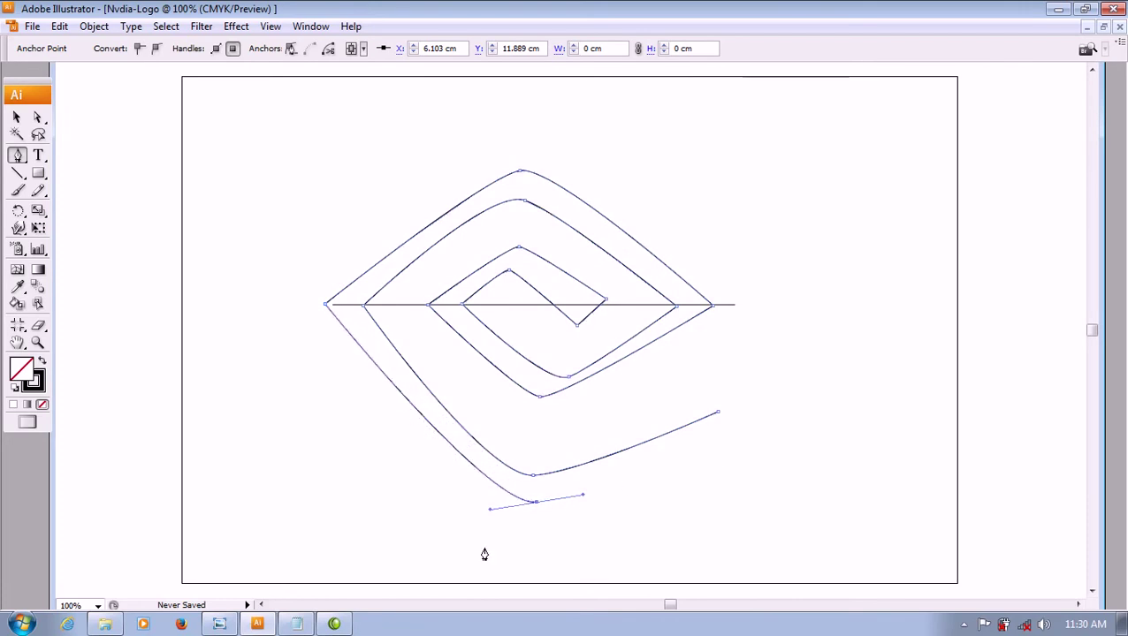
{"action": "left_click", "coordinate": [225, 625]}
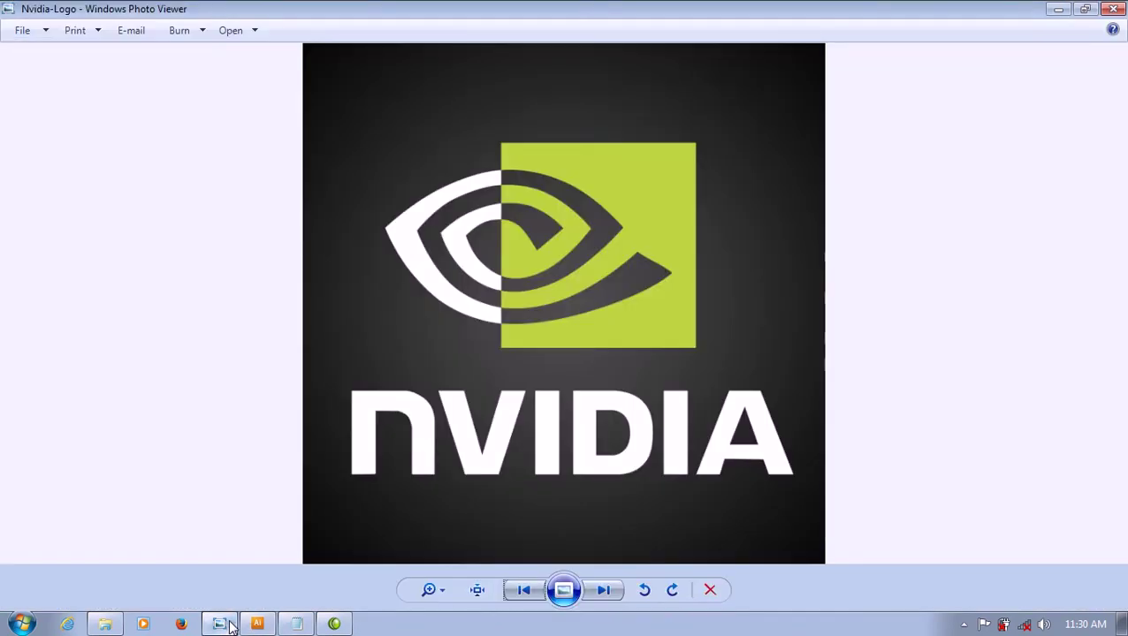
{"action": "left_click", "coordinate": [228, 625]}
{"action": "left_click", "coordinate": [776, 434]}
{"action": "left_click", "coordinate": [718, 415]}
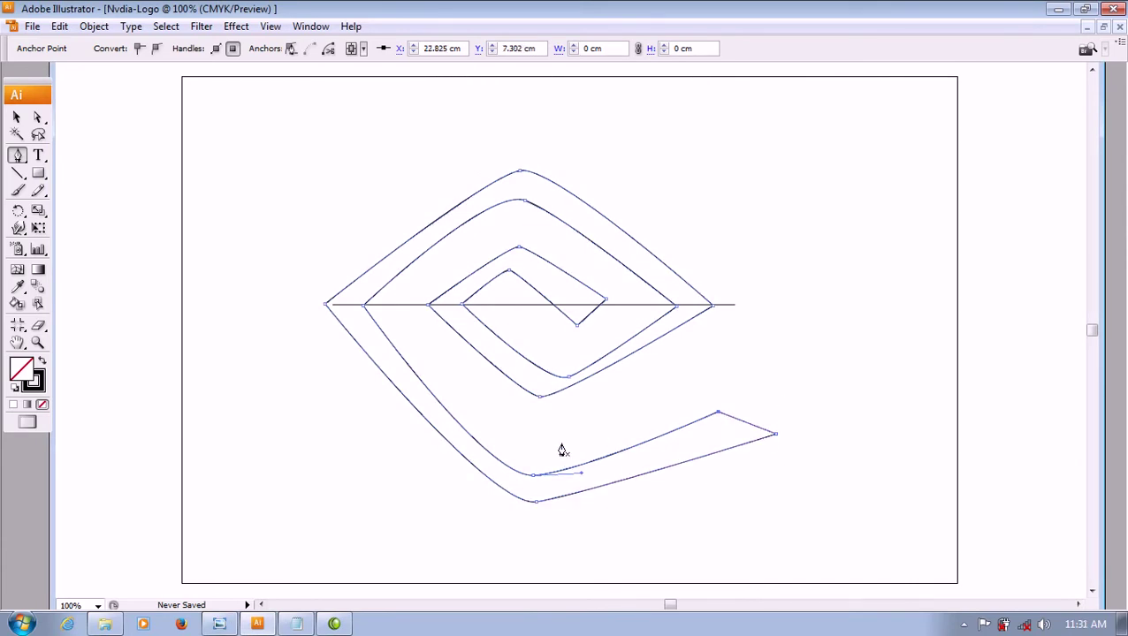
- Check the reference logo, then select the Convert Anchor Point tool
{"action": "left_click", "coordinate": [219, 625]}
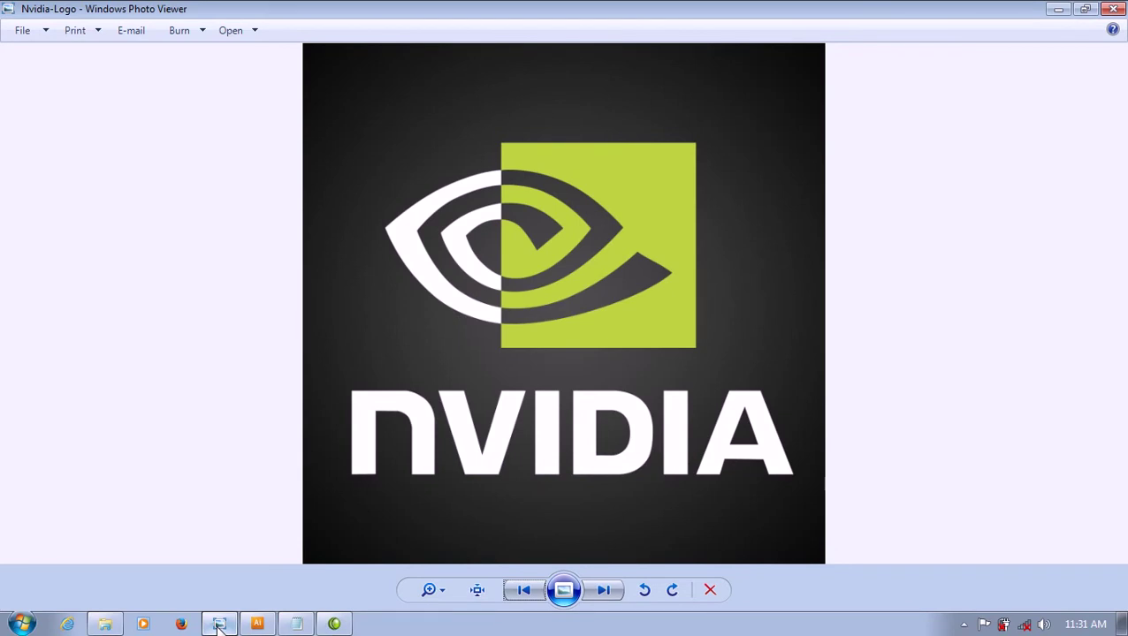
{"action": "left_click", "coordinate": [219, 625]}
{"action": "left_click_drag", "start_coordinate": [18, 157], "coordinate": [71, 211]}
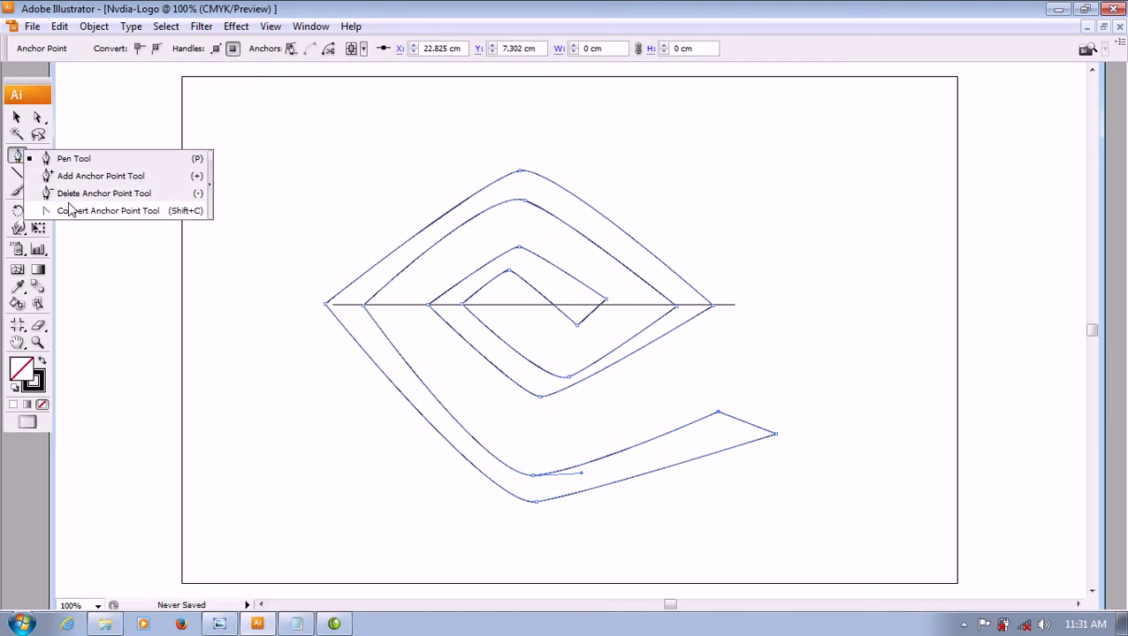
{"action": "left_click", "coordinate": [71, 211]}
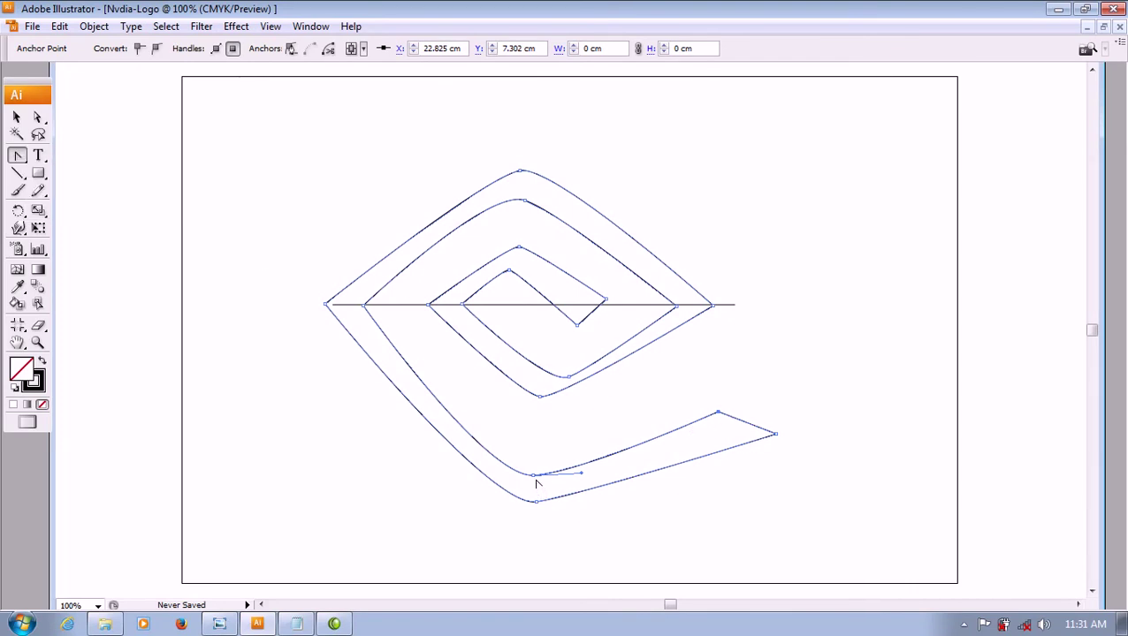
- Replace the Notepad text with 'To Move Point' / 'use "Shift" Key' on two lines
{"action": "left_click", "coordinate": [296, 624]}
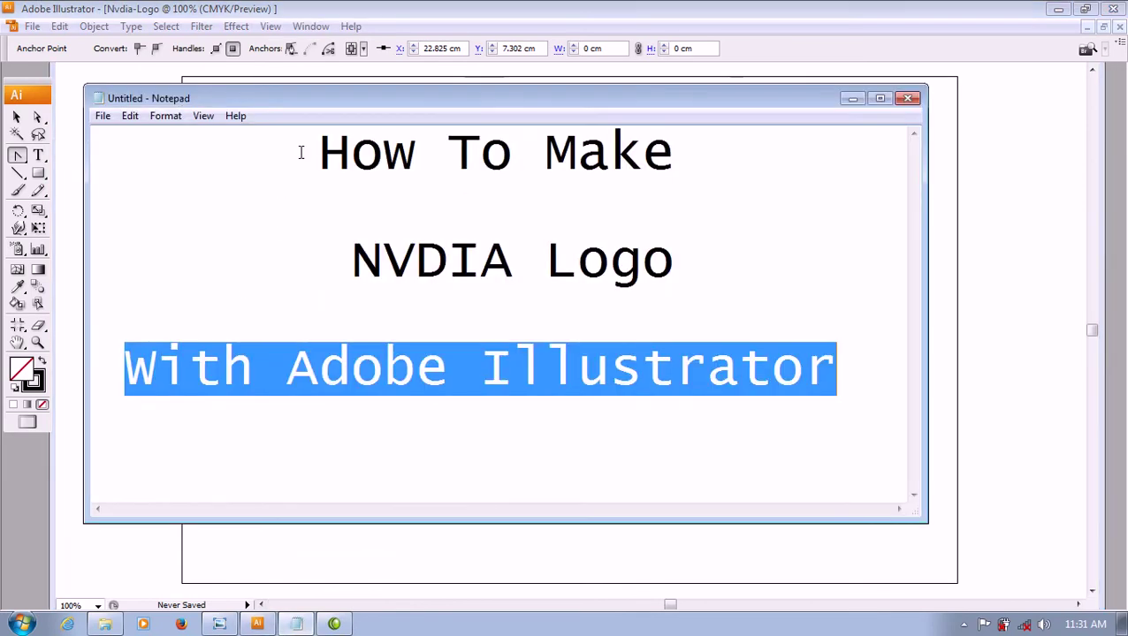
{"action": "left_click_drag", "start_coordinate": [301, 153], "coordinate": [858, 416]}
{"action": "type", "text": "To Move "}
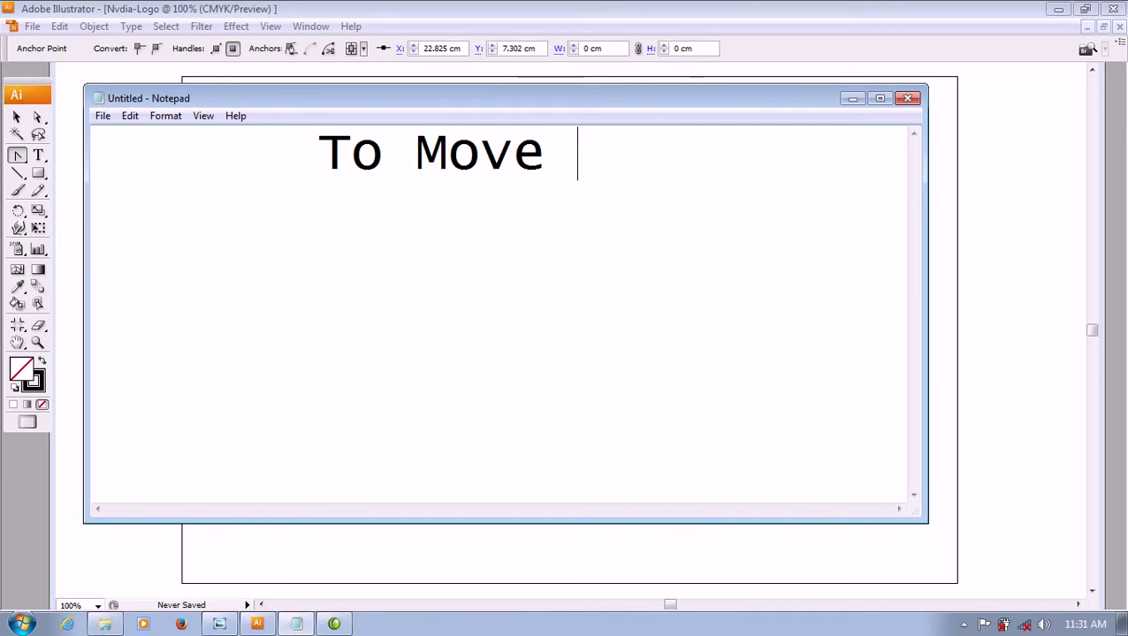
{"action": "type", "text": "Point"}
{"action": "key", "text": "Return"}
{"action": "type", "text": "use "}
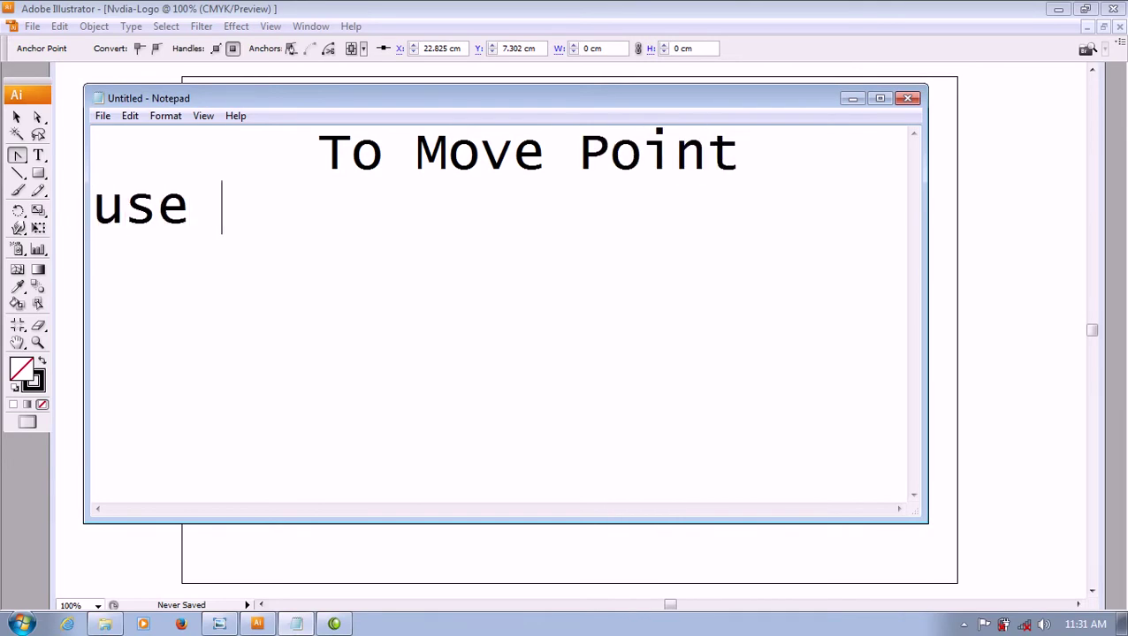
{"action": "type", "text": "\"Shift\""}
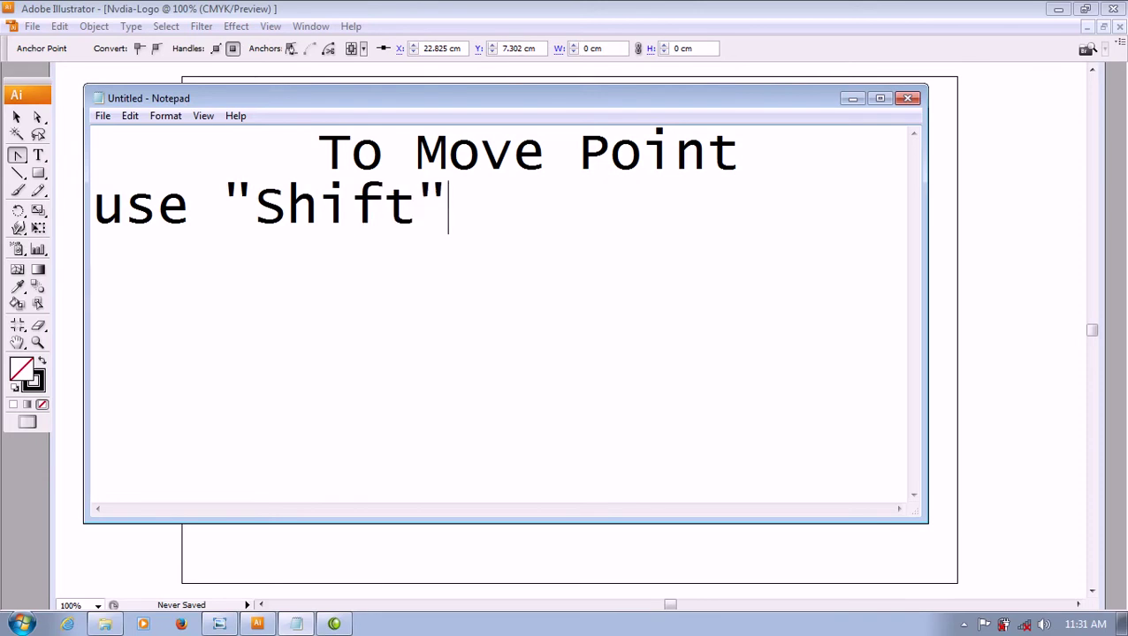
{"action": "type", "text": " Key"}
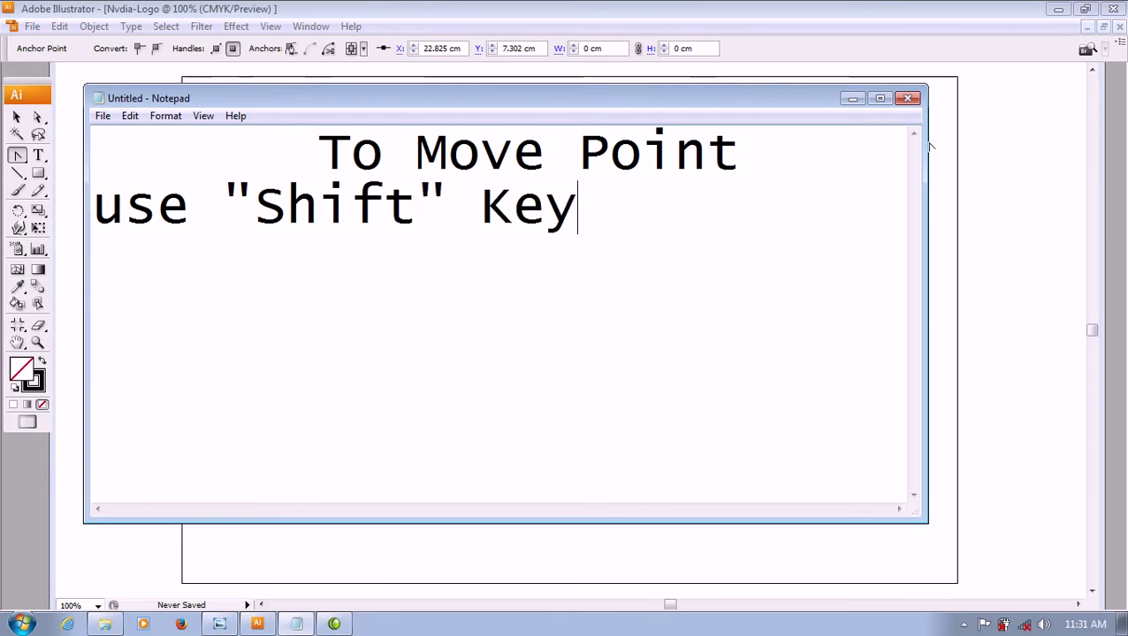
{"action": "left_click", "coordinate": [852, 98]}
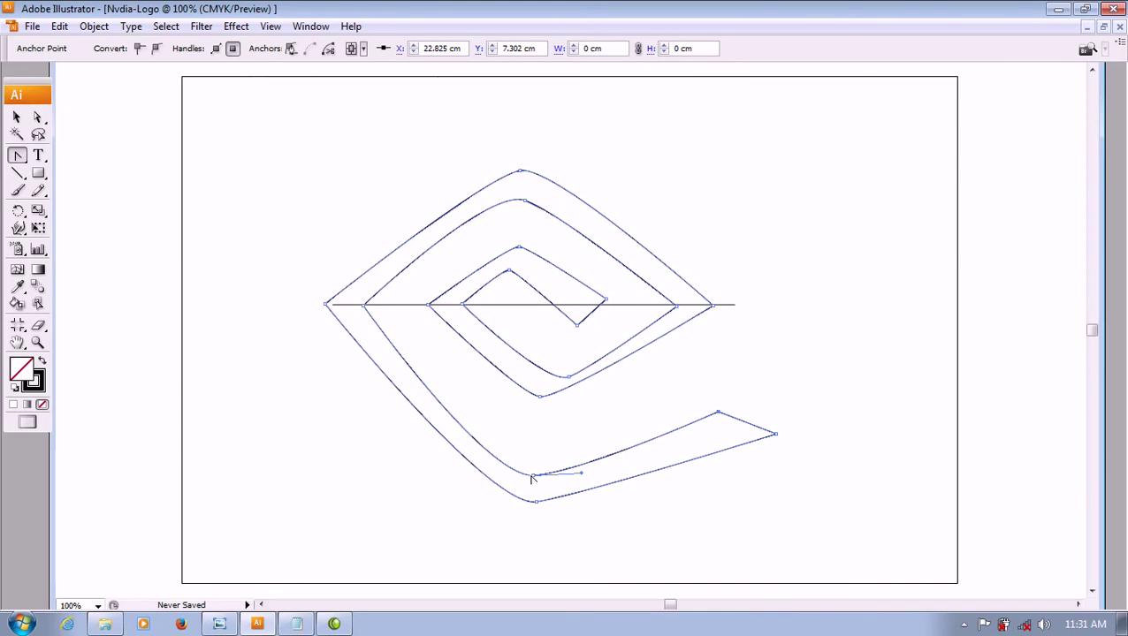
- Raise the lower inner anchor and rework the hook's right corner, dismissing the error warning
{"action": "left_click_drag", "start_coordinate": [534, 477], "coordinate": [534, 440]}
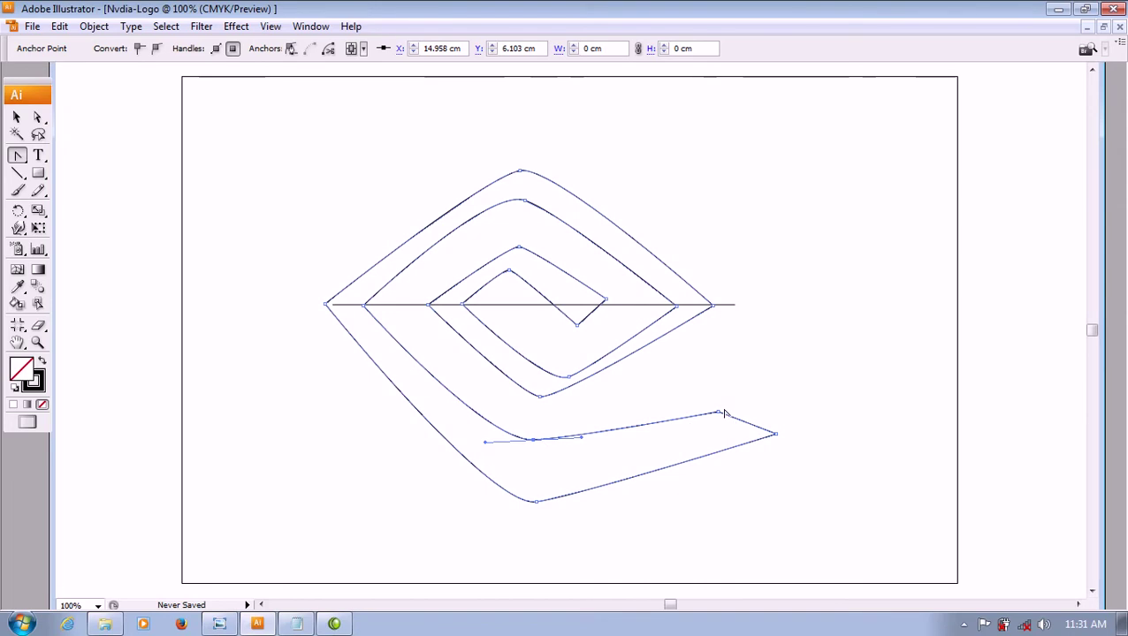
{"action": "left_click_drag", "start_coordinate": [719, 413], "coordinate": [746, 383]}
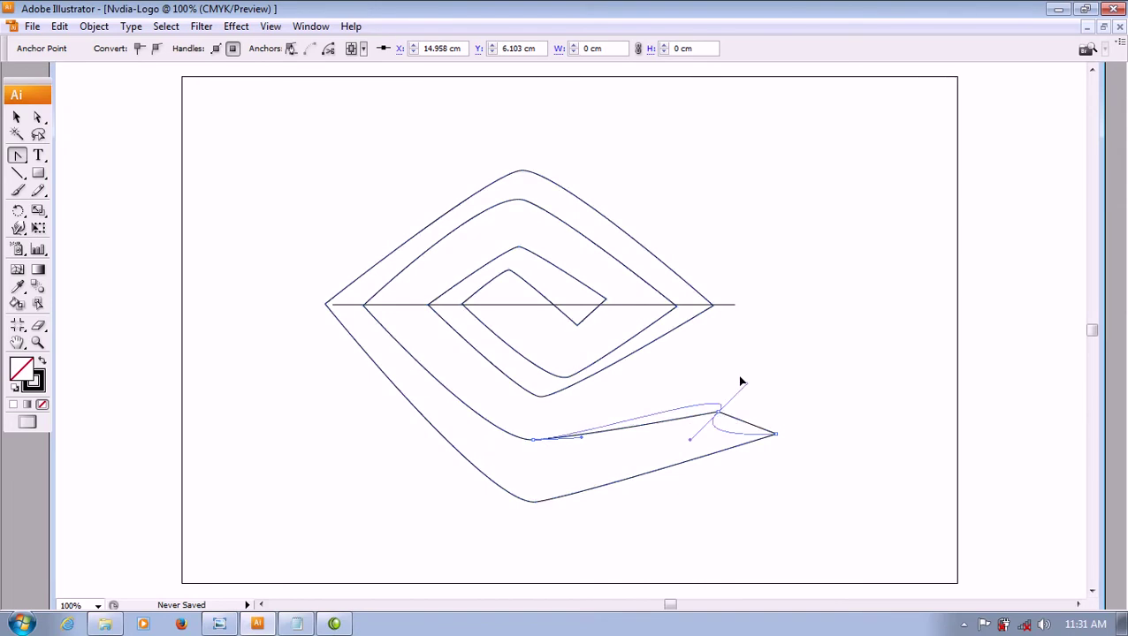
{"action": "left_click", "coordinate": [719, 413]}
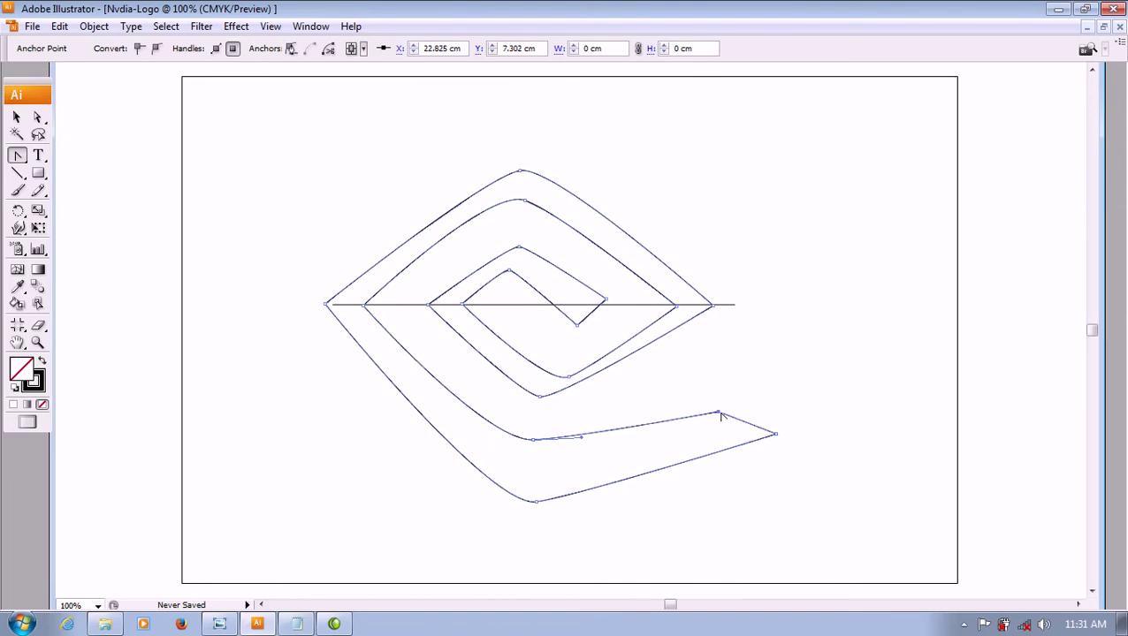
{"action": "left_click", "coordinate": [721, 416]}
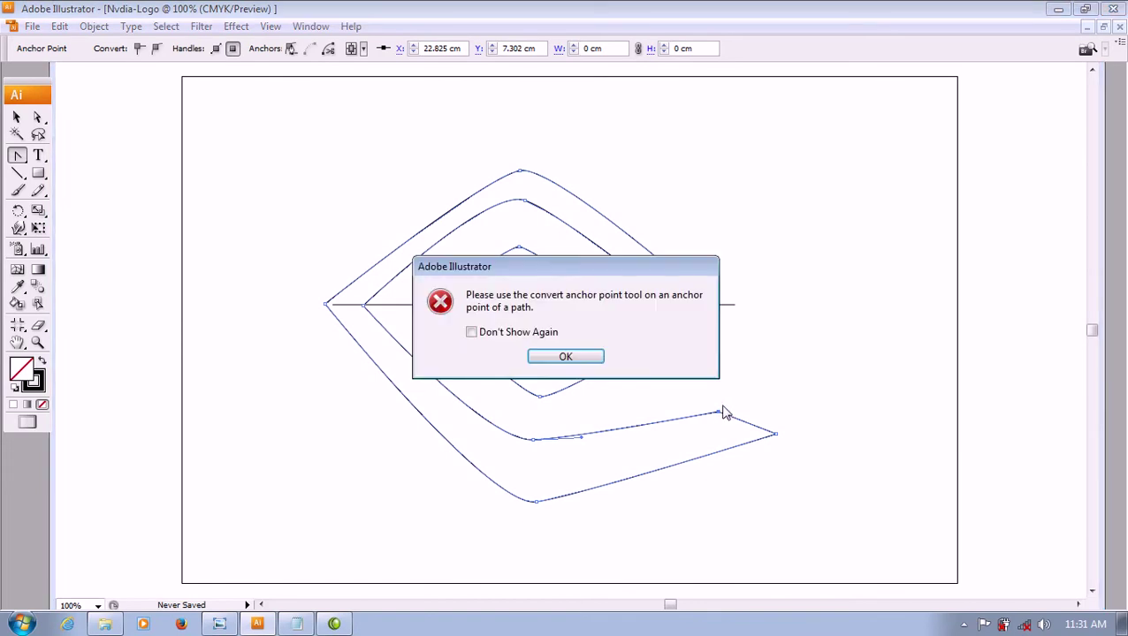
{"action": "left_click", "coordinate": [516, 333]}
{"action": "left_click", "coordinate": [580, 359]}
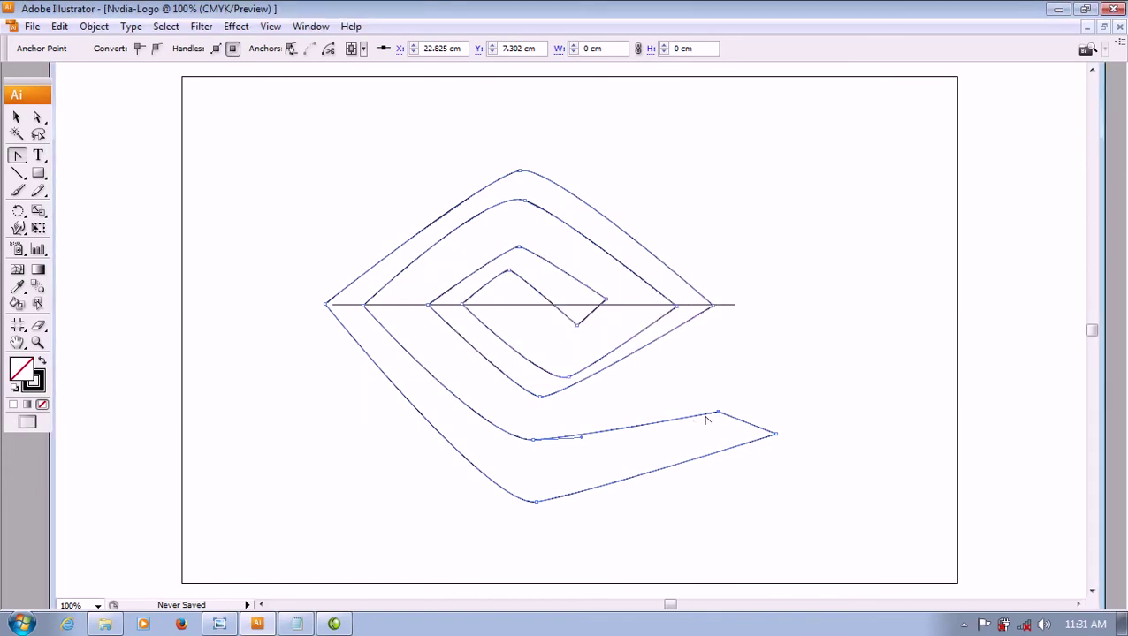
- Lift the hook's tip, end, and outer bottom point, then round the innermost curve's top
{"action": "left_click_drag", "start_coordinate": [719, 415], "coordinate": [719, 372]}
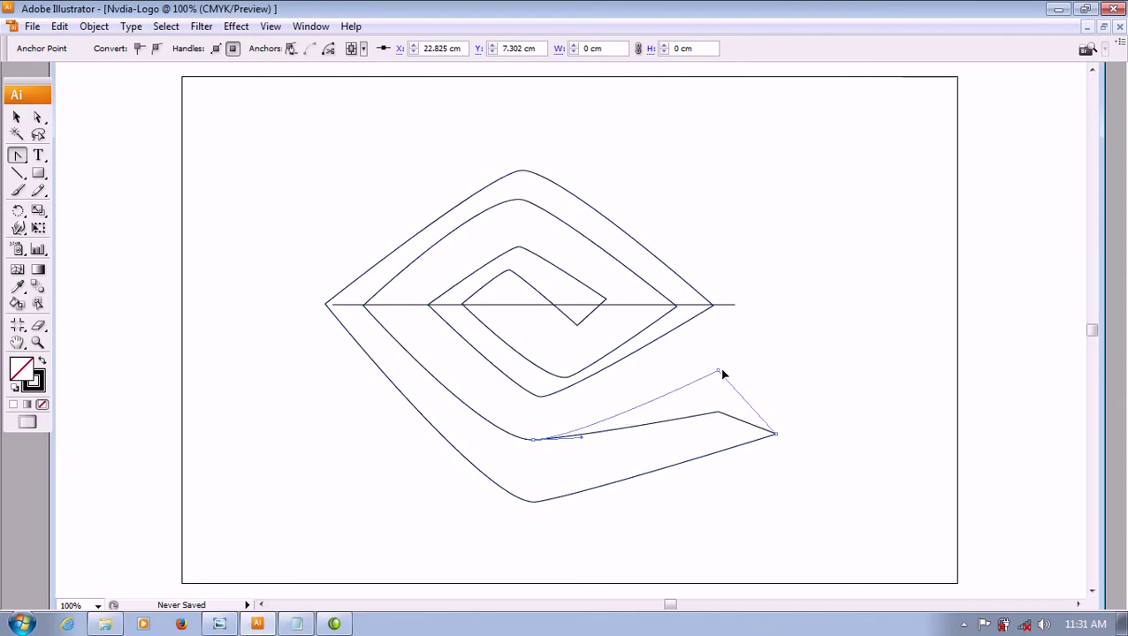
{"action": "left_click_drag", "start_coordinate": [776, 434], "coordinate": [751, 391]}
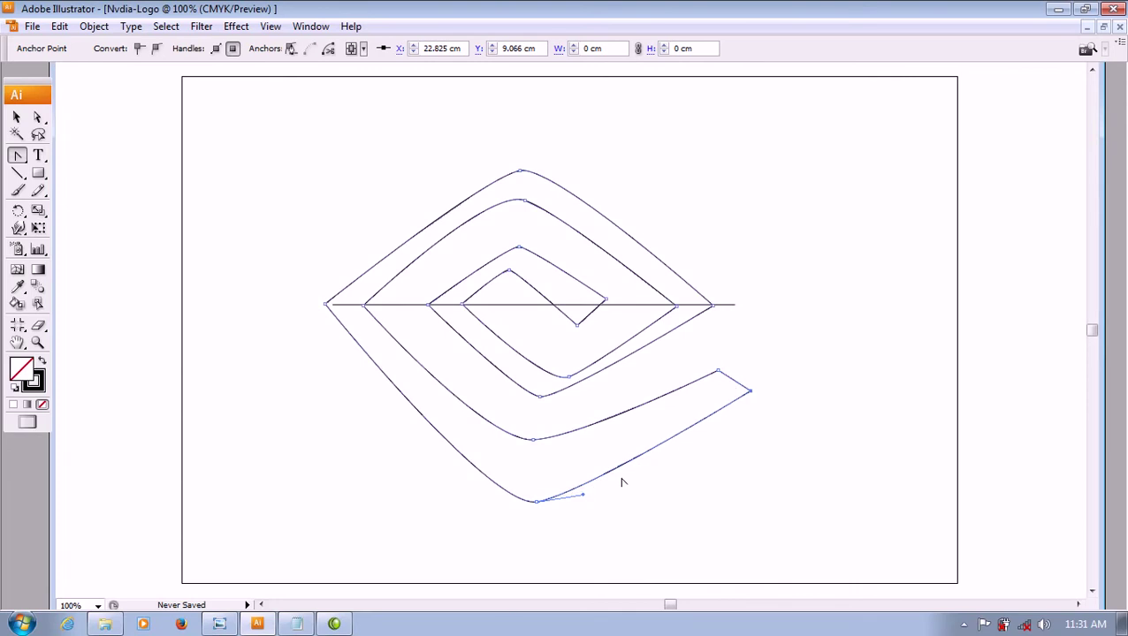
{"action": "left_click_drag", "start_coordinate": [535, 503], "coordinate": [537, 473]}
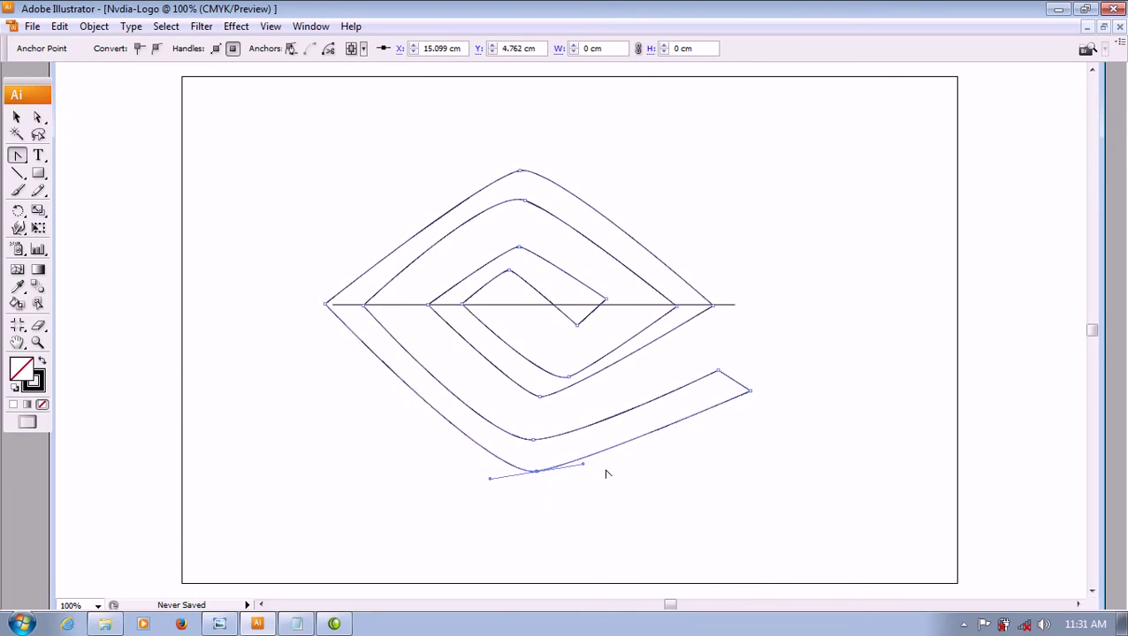
{"action": "left_click", "coordinate": [219, 624]}
{"action": "mouse_move", "coordinate": [519, 248]}
{"action": "left_mouse_down"}
{"action": "mouse_move", "coordinate": [468, 243]}
{"action": "mouse_move", "coordinate": [541, 275]}
{"action": "left_mouse_up"}
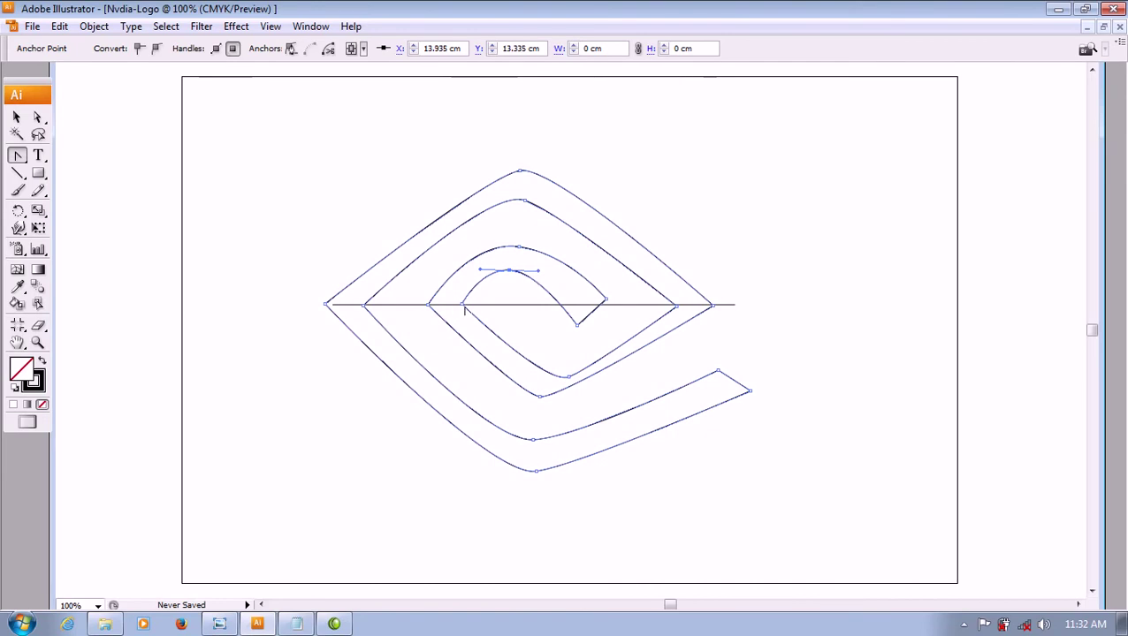
- Smooth the inner path's bottom point and round the second curve's bottom into a bowl
{"action": "left_click_drag", "start_coordinate": [568, 379], "coordinate": [501, 378]}
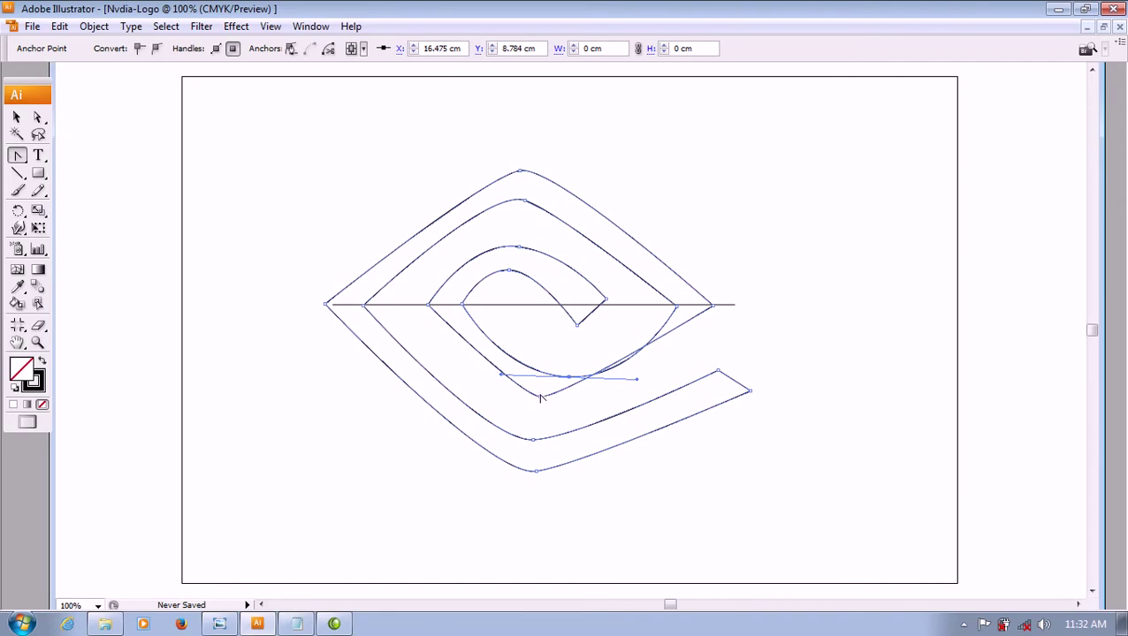
{"action": "left_click_drag", "start_coordinate": [541, 398], "coordinate": [625, 417]}
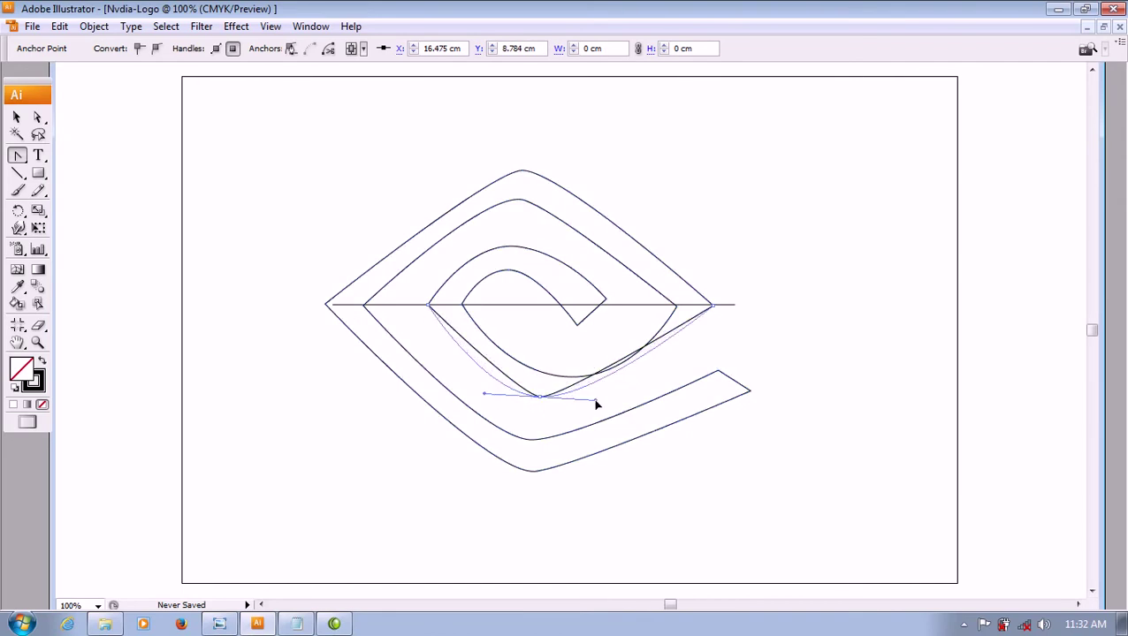
{"action": "left_click_drag", "start_coordinate": [625, 417], "coordinate": [625, 428]}
{"action": "left_click", "coordinate": [219, 624]}
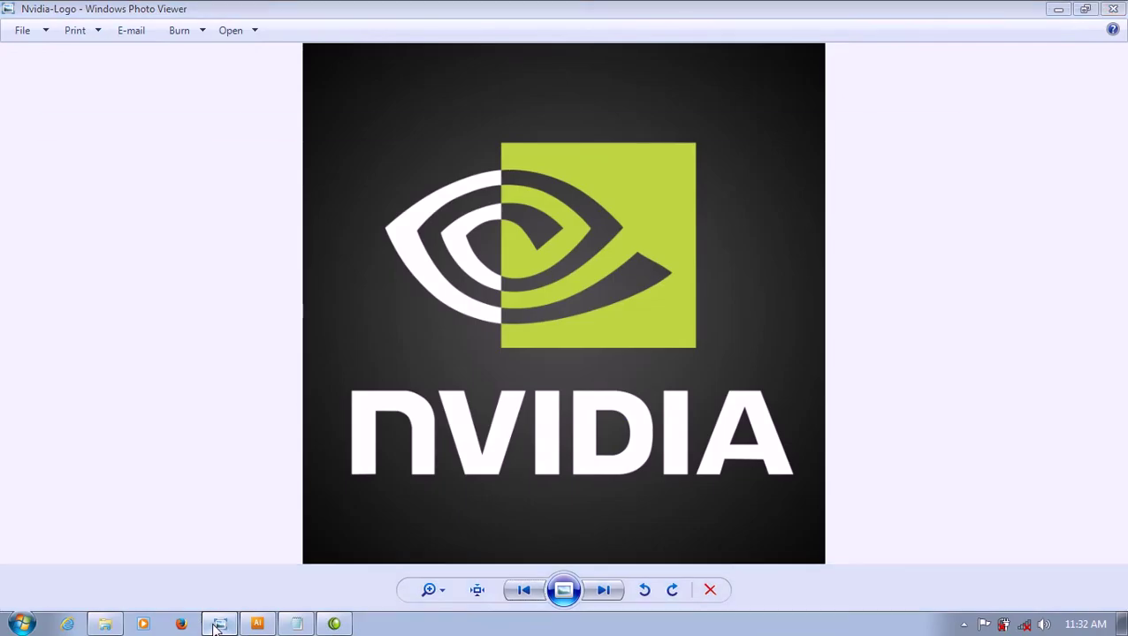
{"action": "left_click", "coordinate": [218, 624]}
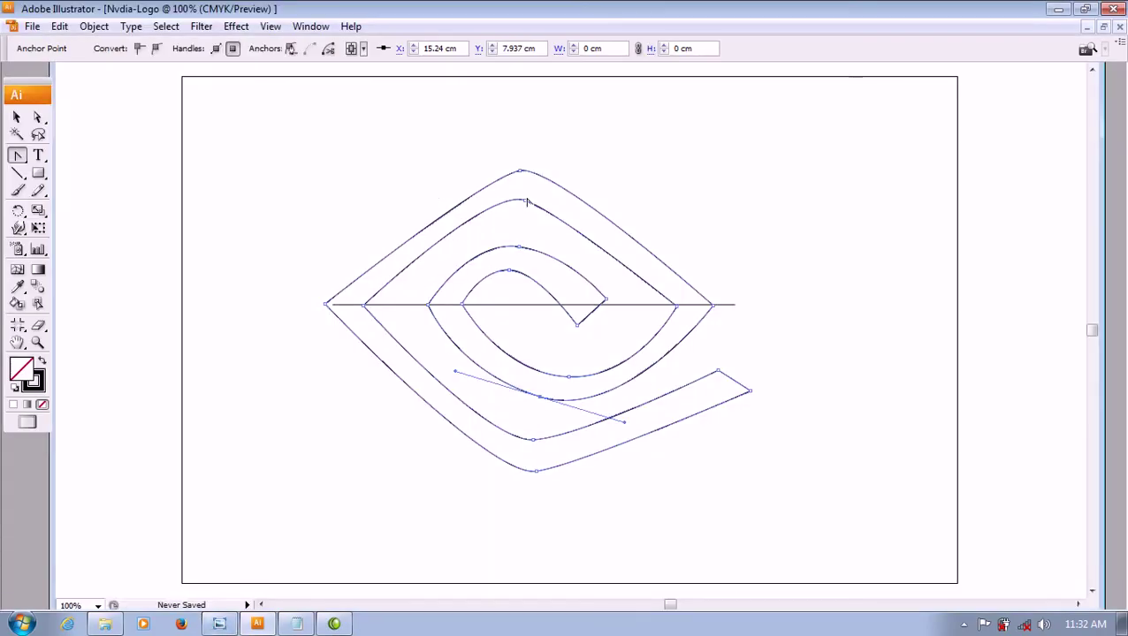
- Round the tops of the second and outer curves, and smooth the lower and bottom corners
{"action": "left_click_drag", "start_coordinate": [527, 204], "coordinate": [615, 201]}
{"action": "left_click", "coordinate": [521, 172]}
{"action": "left_click_drag", "start_coordinate": [520, 172], "coordinate": [402, 173]}
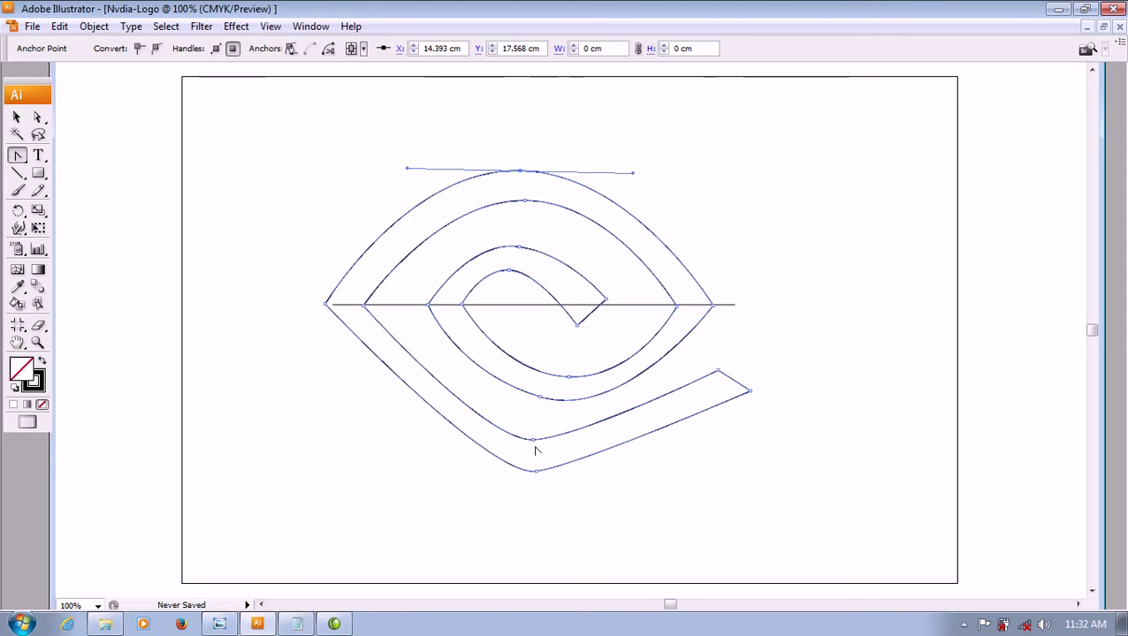
{"action": "left_click_drag", "start_coordinate": [531, 440], "coordinate": [428, 423]}
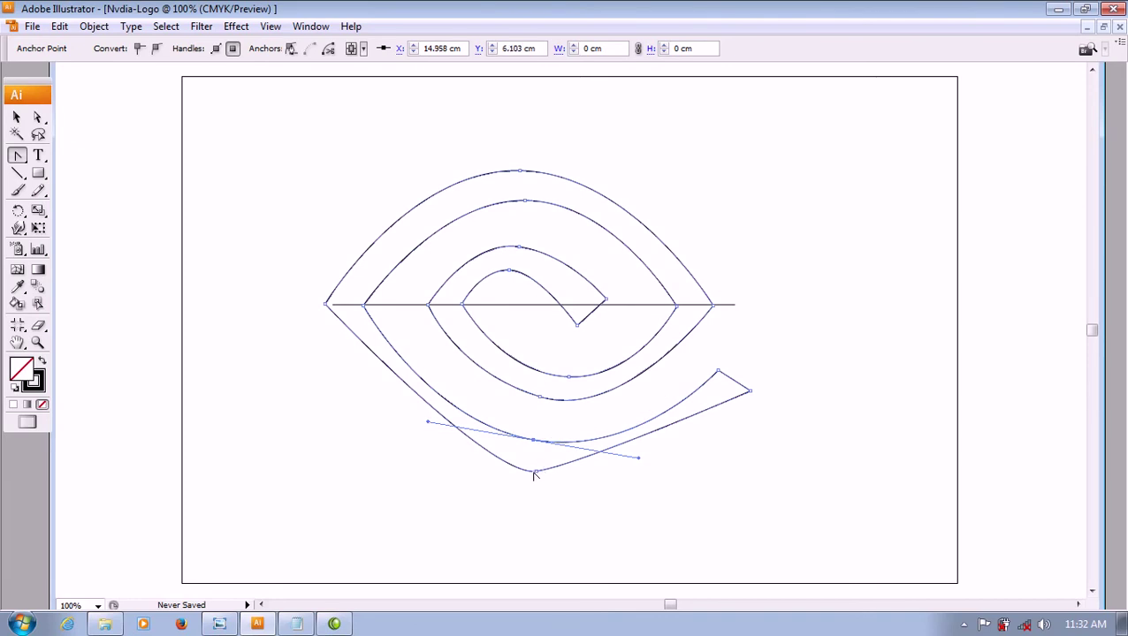
{"action": "left_click_drag", "start_coordinate": [536, 475], "coordinate": [668, 479]}
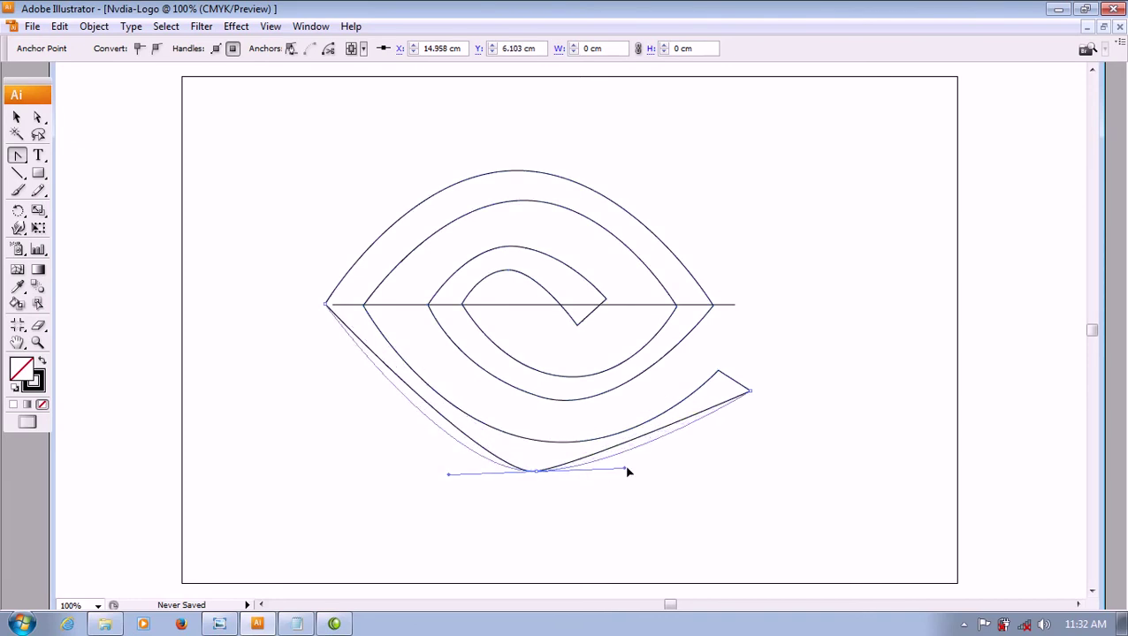
{"action": "left_click_drag", "start_coordinate": [668, 478], "coordinate": [668, 481]}
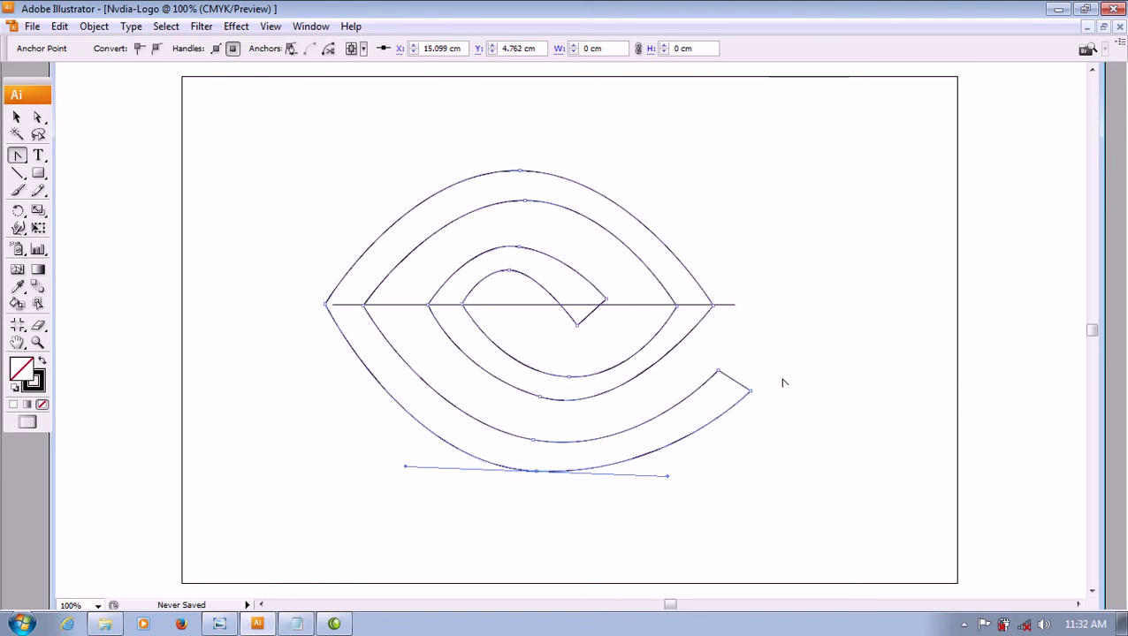
- Compare the smoothed eye with the reference logo, then select the whole eye outline
{"action": "left_click", "coordinate": [221, 625]}
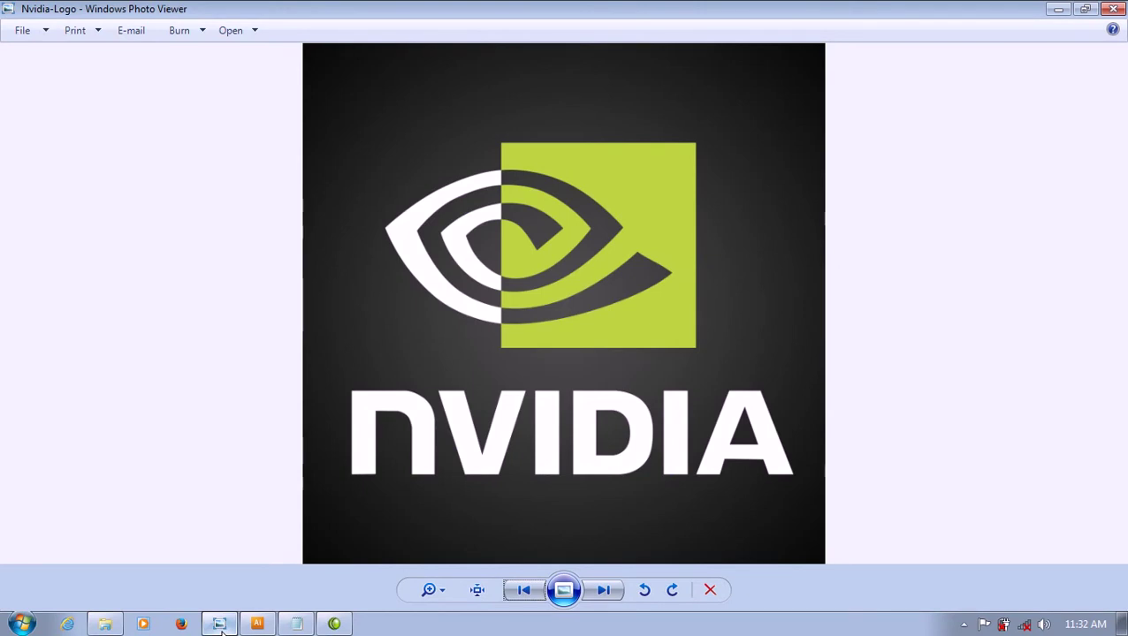
{"action": "left_click", "coordinate": [257, 624]}
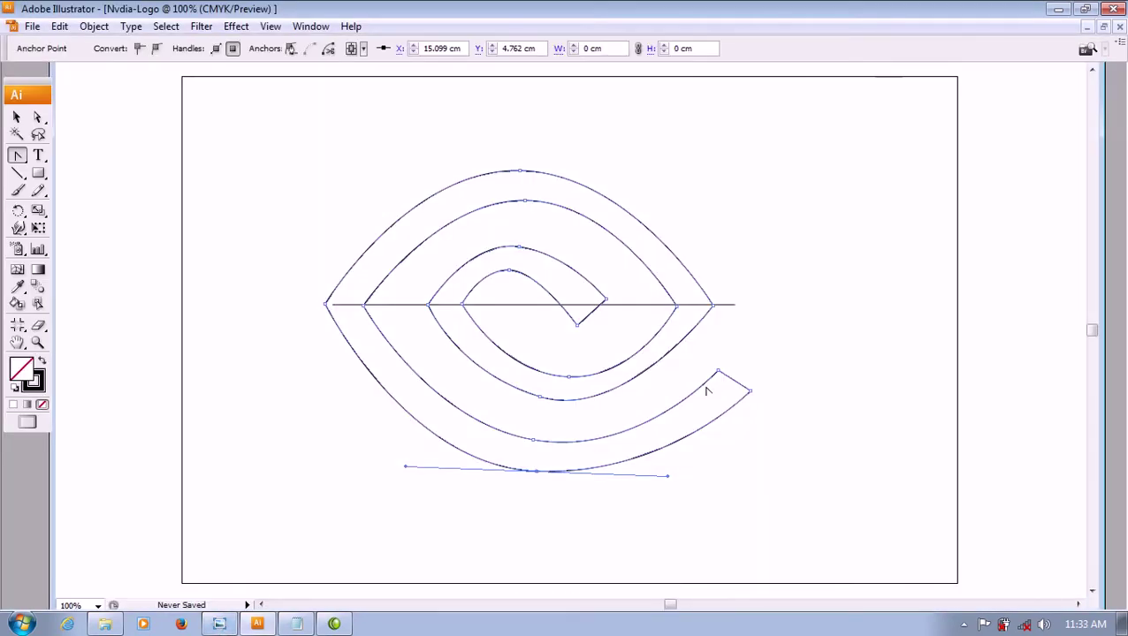
{"action": "left_click", "coordinate": [228, 625]}
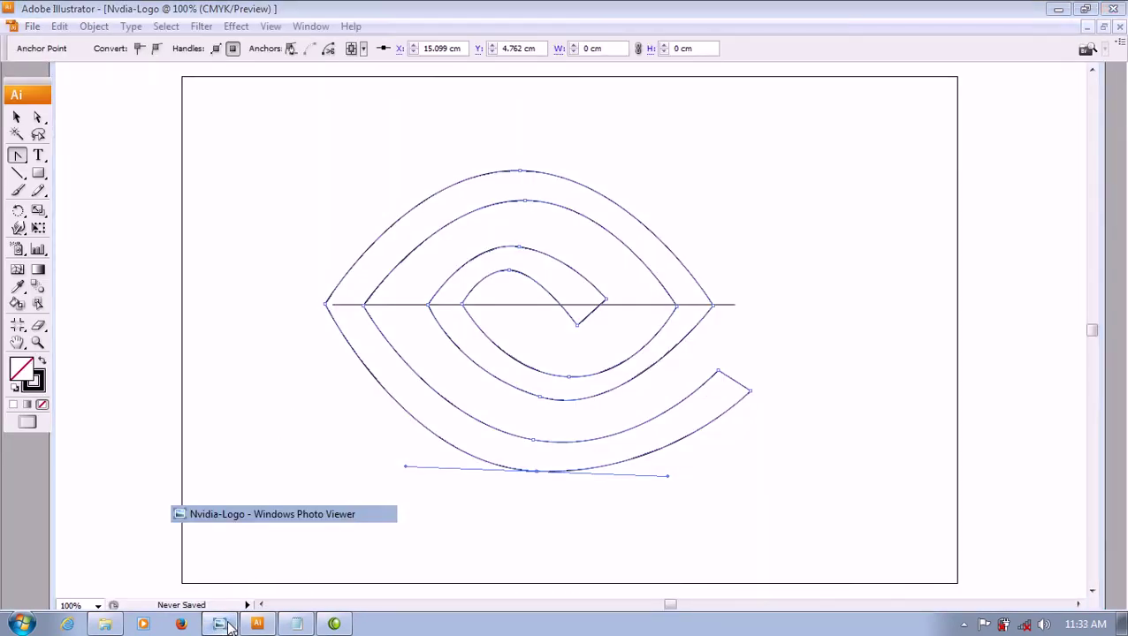
{"action": "left_click", "coordinate": [228, 625]}
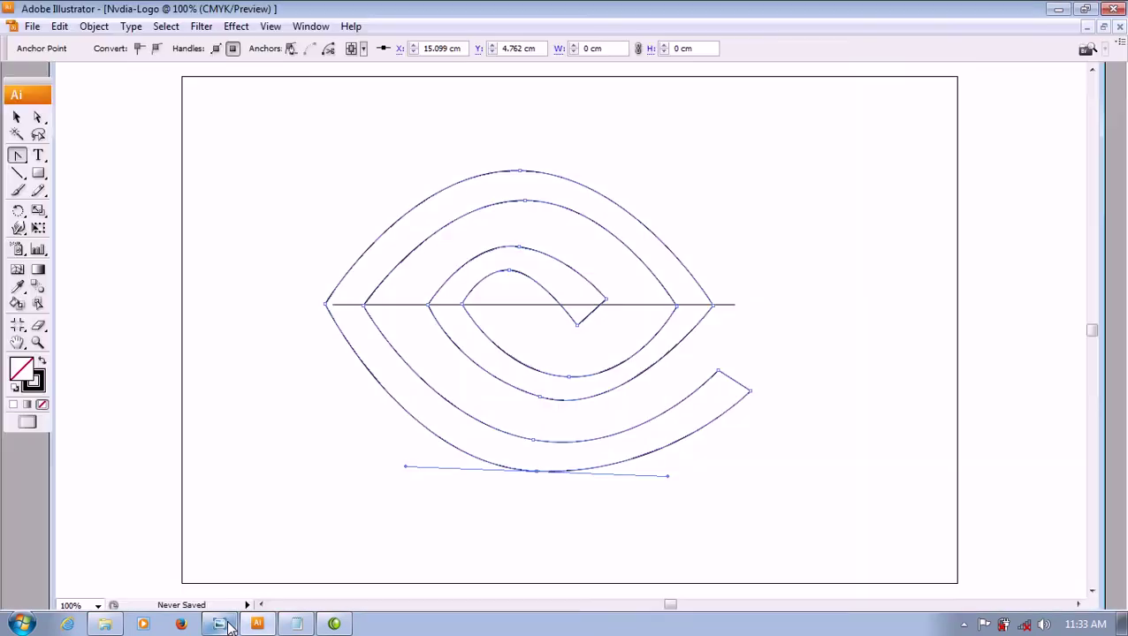
{"action": "left_click", "coordinate": [228, 625]}
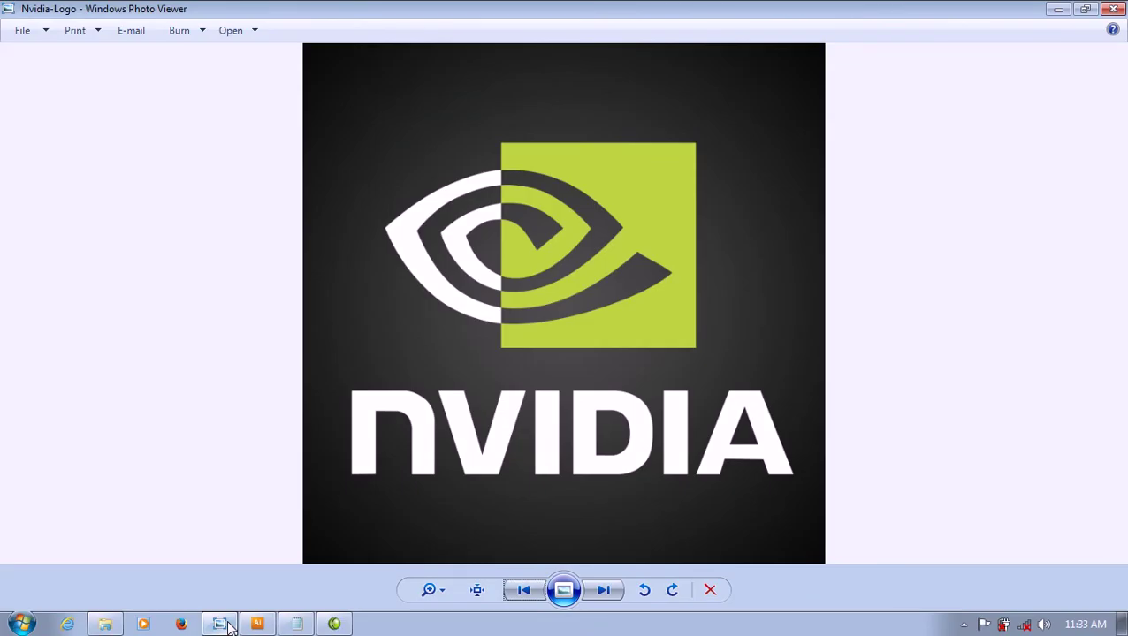
{"action": "left_click", "coordinate": [228, 625]}
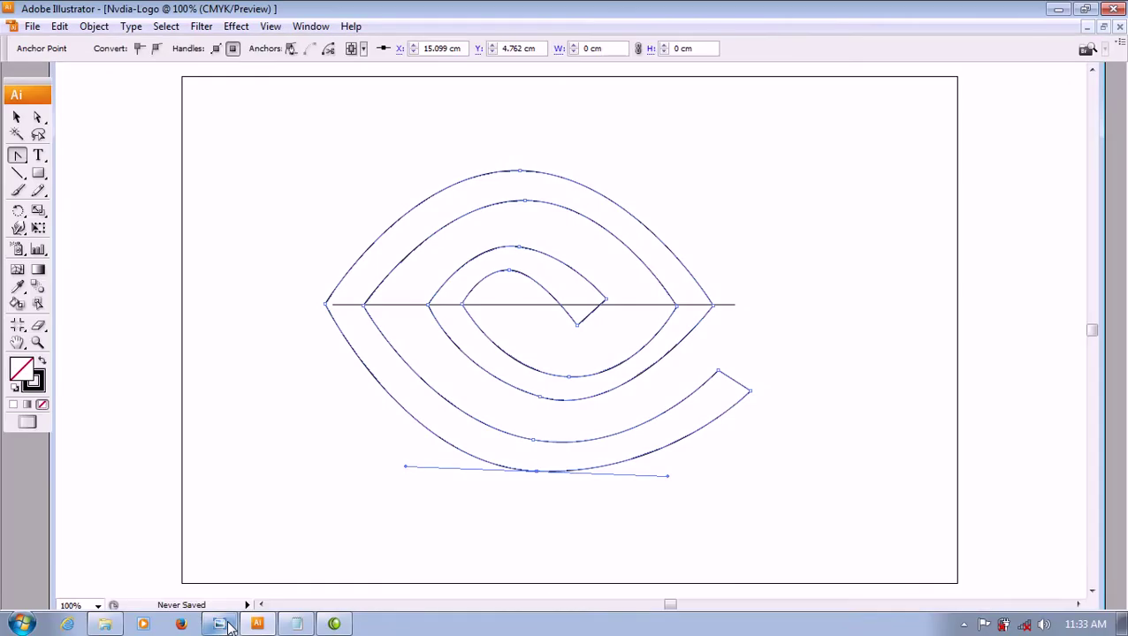
{"action": "left_click", "coordinate": [17, 118]}
{"action": "left_click", "coordinate": [684, 413]}
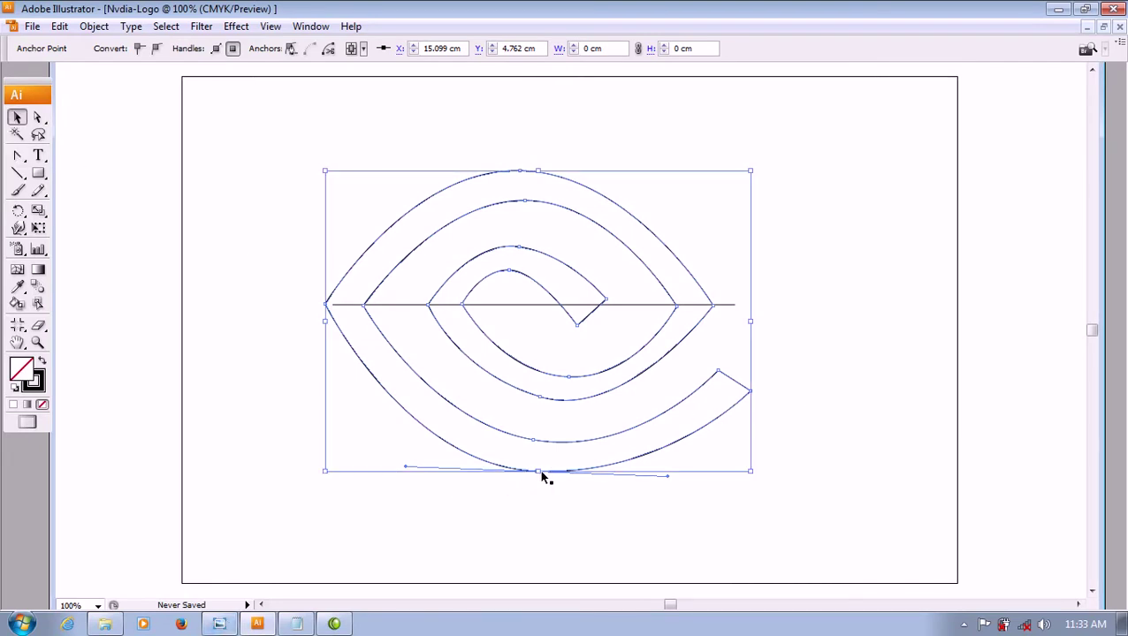
- Squash the eye outline vertically and narrow it, checking against the reference
{"action": "left_click_drag", "start_coordinate": [538, 473], "coordinate": [539, 397]}
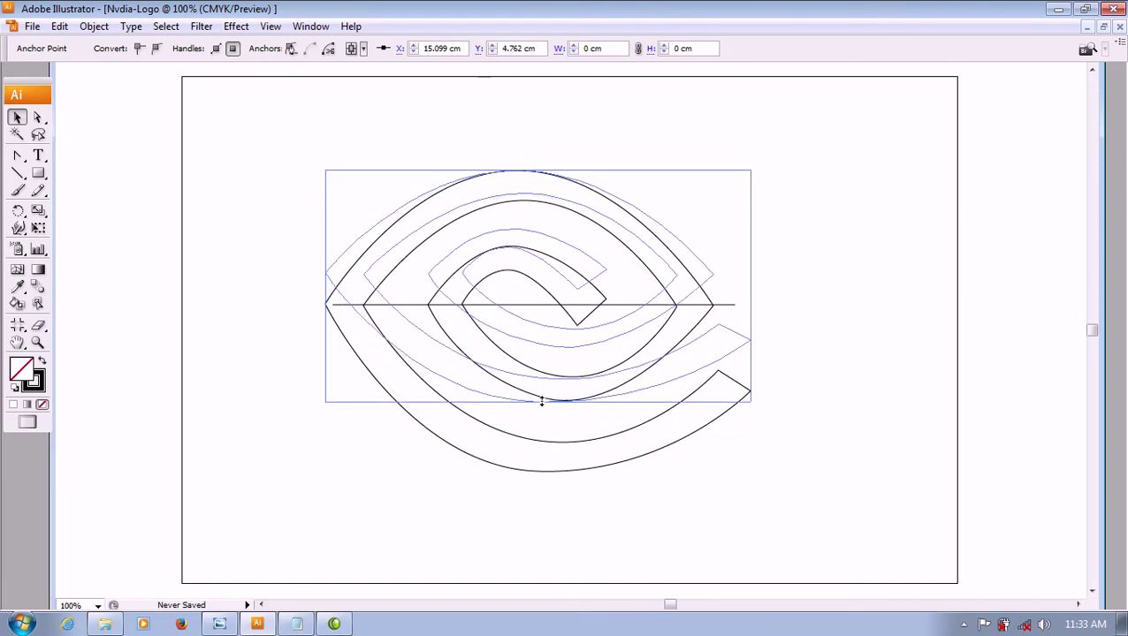
{"action": "left_click", "coordinate": [731, 466]}
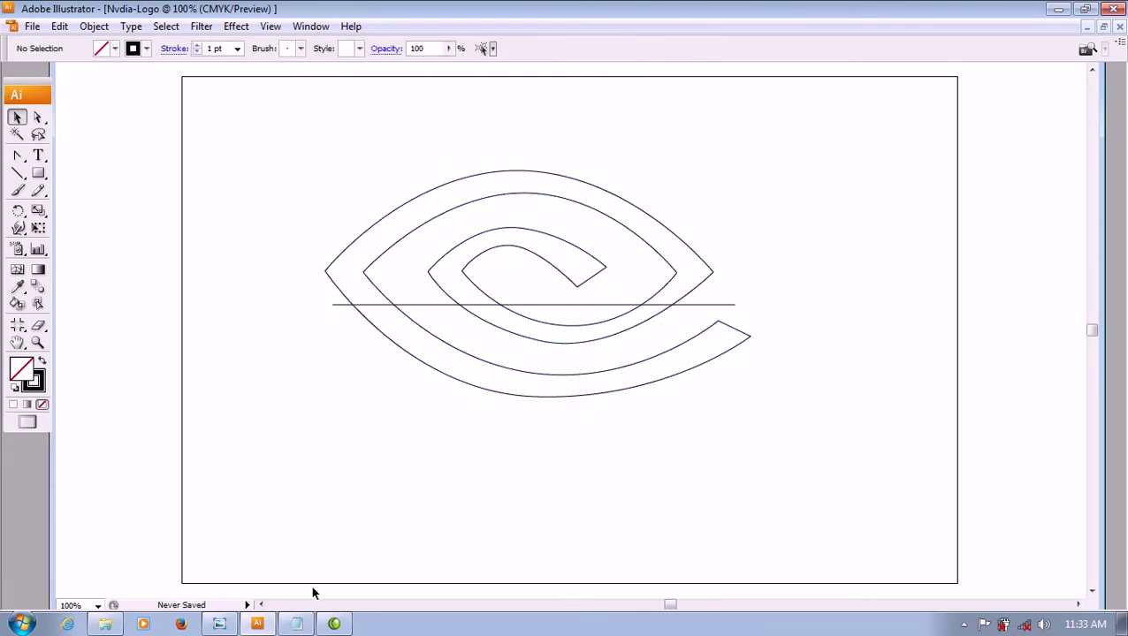
{"action": "left_click", "coordinate": [221, 624]}
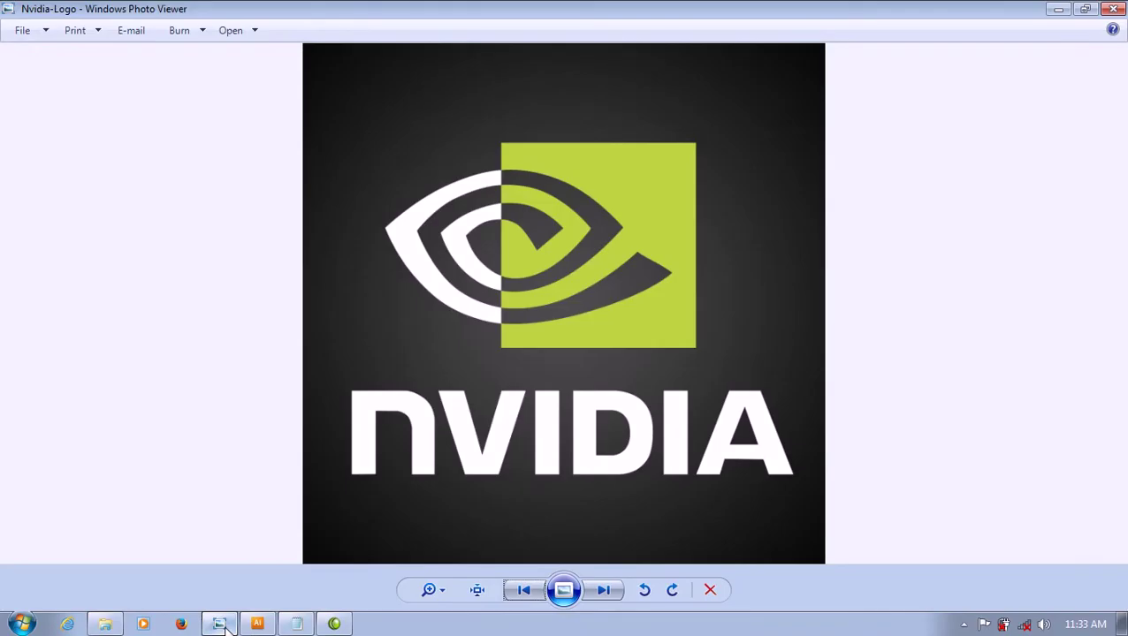
{"action": "left_click", "coordinate": [221, 624]}
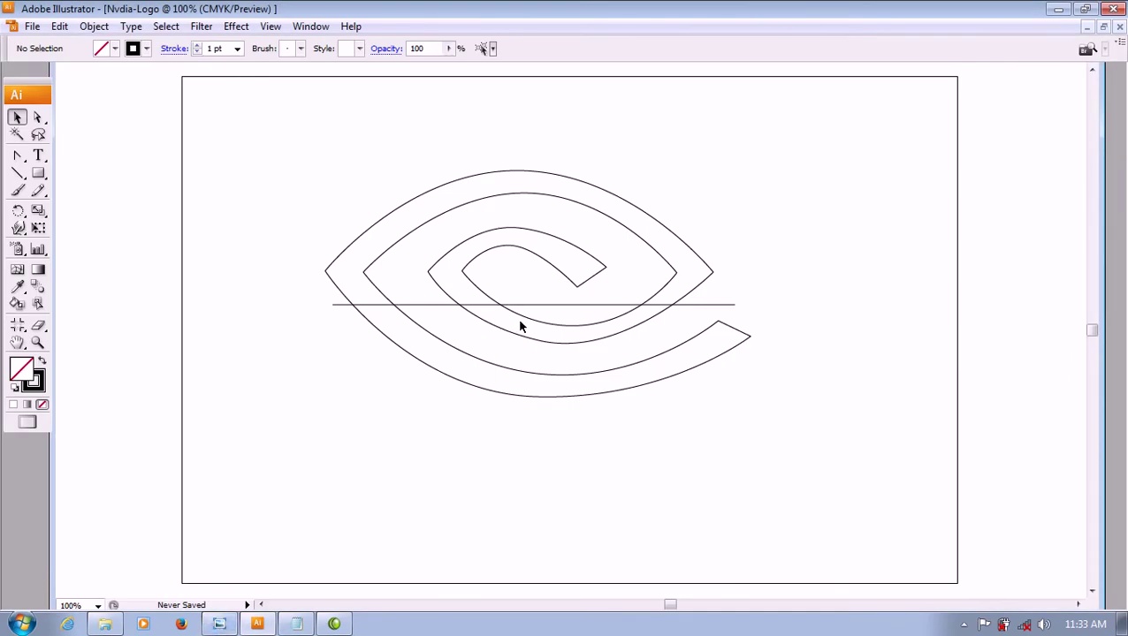
{"action": "left_click", "coordinate": [383, 297]}
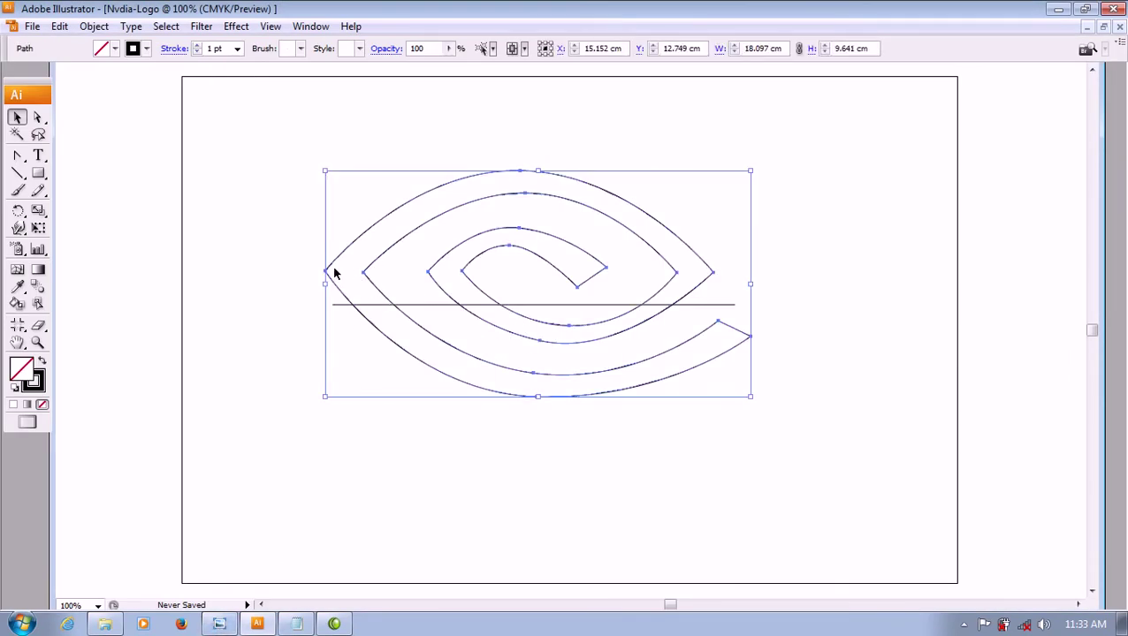
{"action": "mouse_move", "coordinate": [323, 284]}
{"action": "left_mouse_down"}
{"action": "mouse_move", "coordinate": [360, 284]}
{"action": "mouse_move", "coordinate": [350, 389]}
{"action": "left_mouse_up"}
- Delete the horizontal guide line and move the eye outline lower on the artboard
{"action": "left_click", "coordinate": [348, 422]}
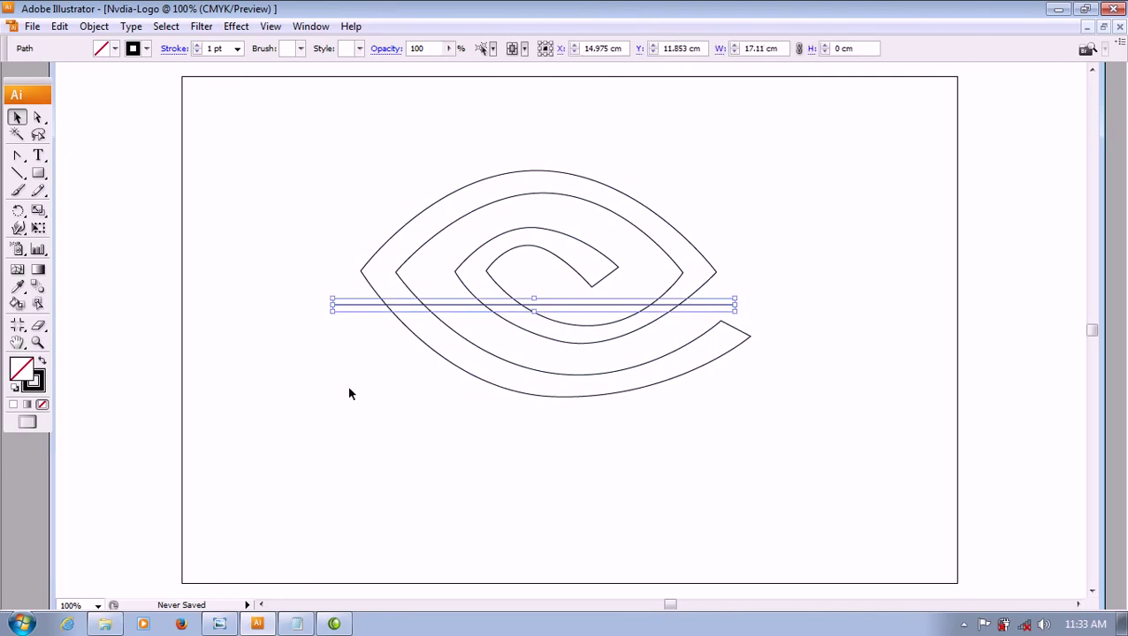
{"action": "key", "text": "Delete"}
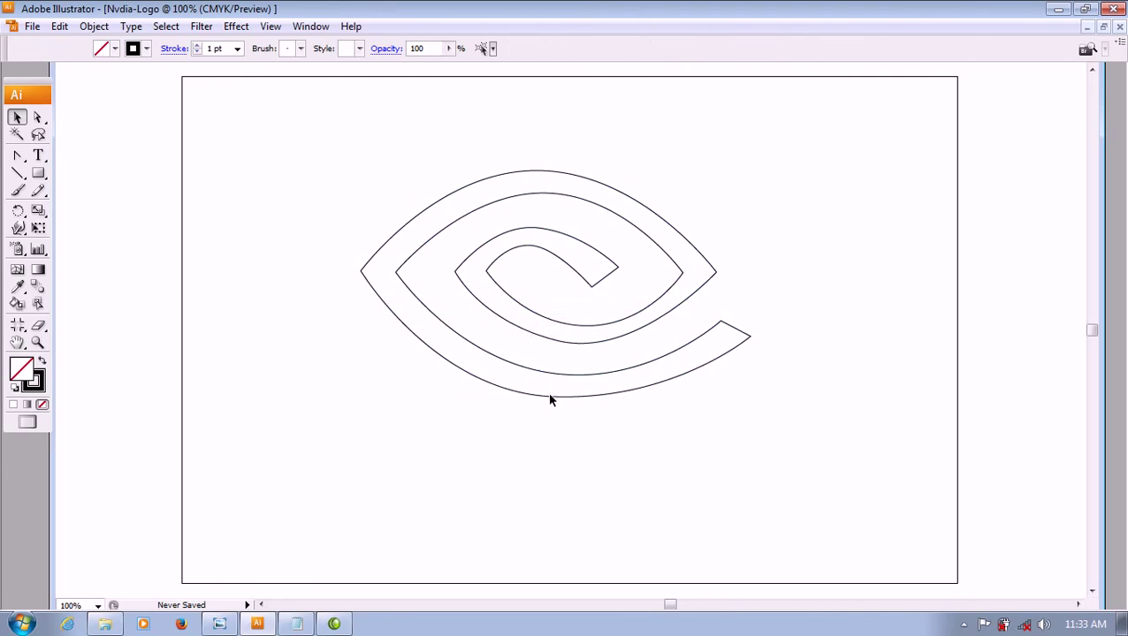
{"action": "left_click_drag", "start_coordinate": [549, 399], "coordinate": [544, 336]}
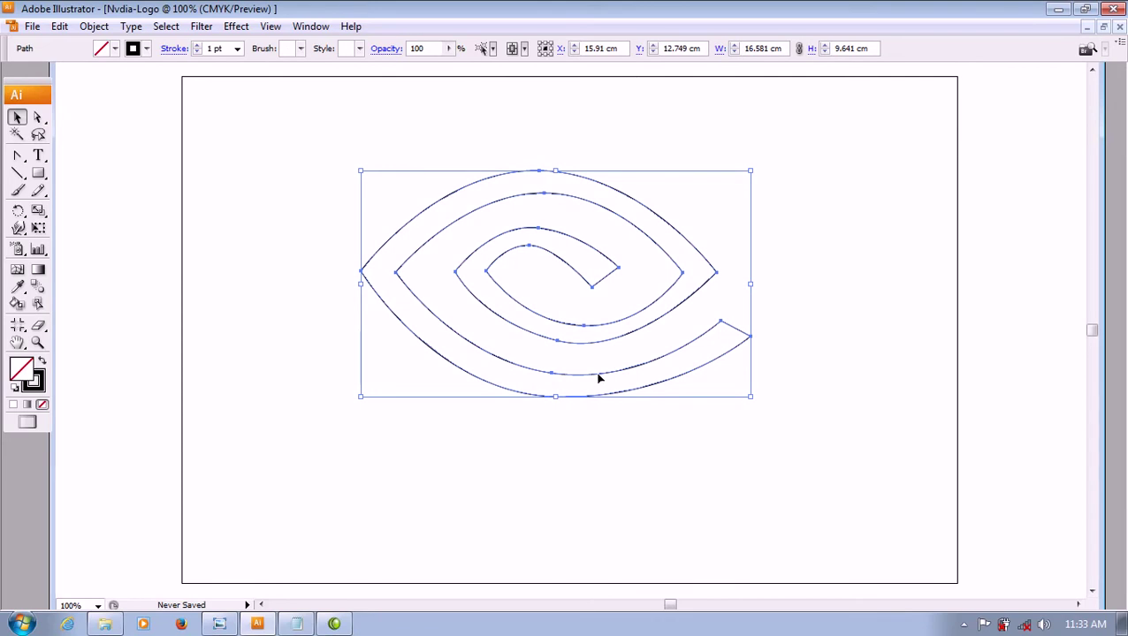
{"action": "left_click_drag", "start_coordinate": [598, 378], "coordinate": [591, 421]}
{"action": "left_click", "coordinate": [480, 562]}
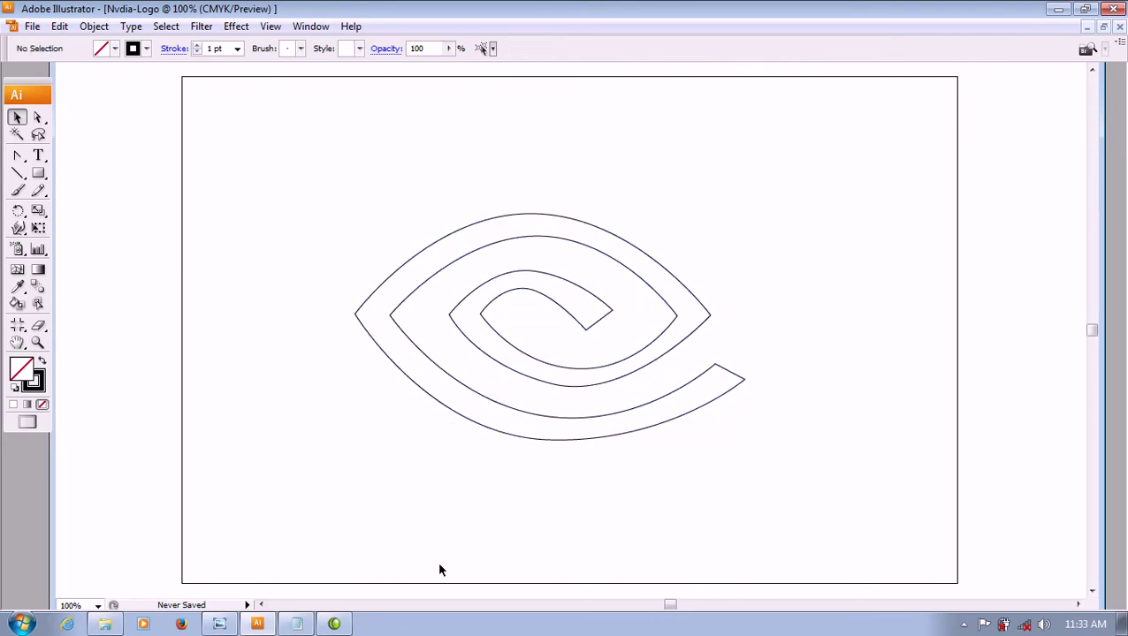
- Compare the repositioned eye against the NVIDIA reference logo
{"action": "left_click", "coordinate": [221, 625]}
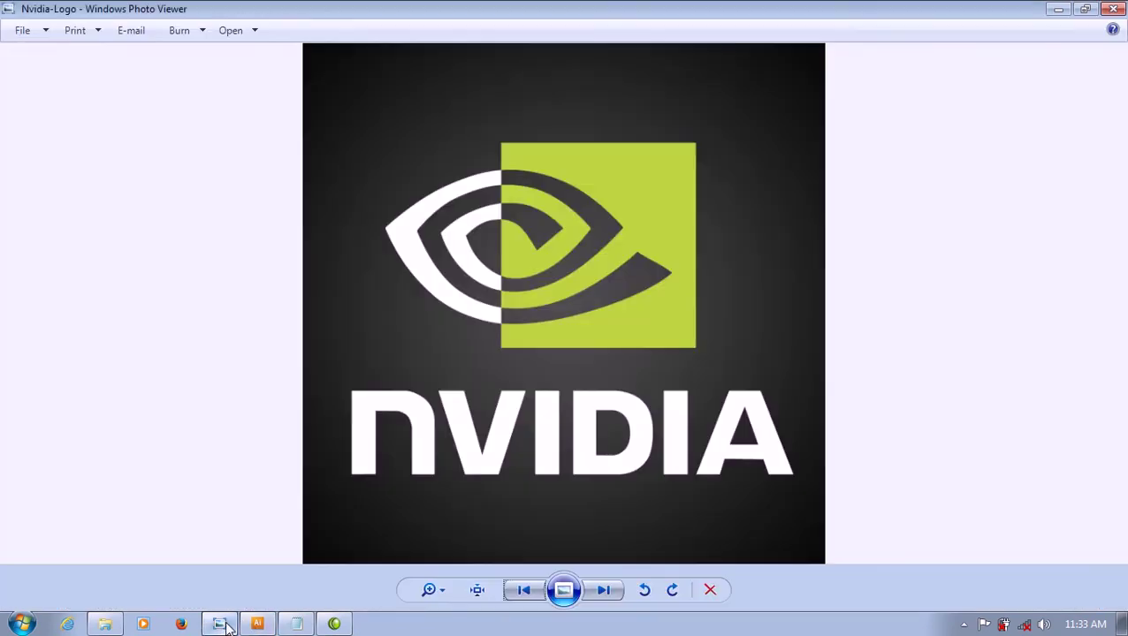
{"action": "left_click", "coordinate": [221, 624]}
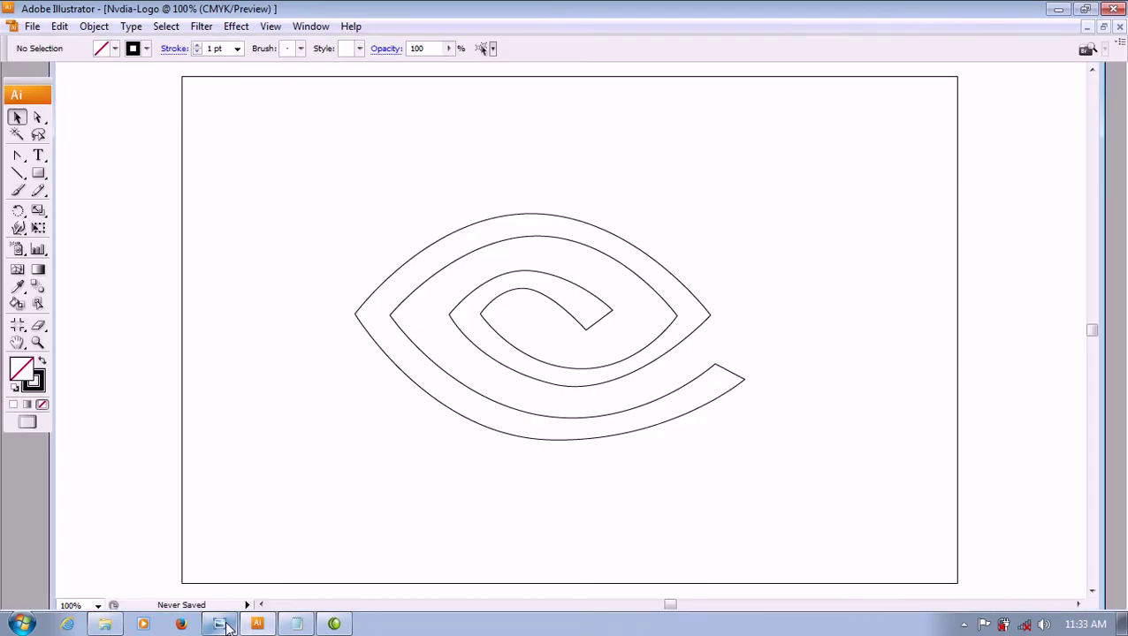
{"action": "left_click", "coordinate": [221, 625]}
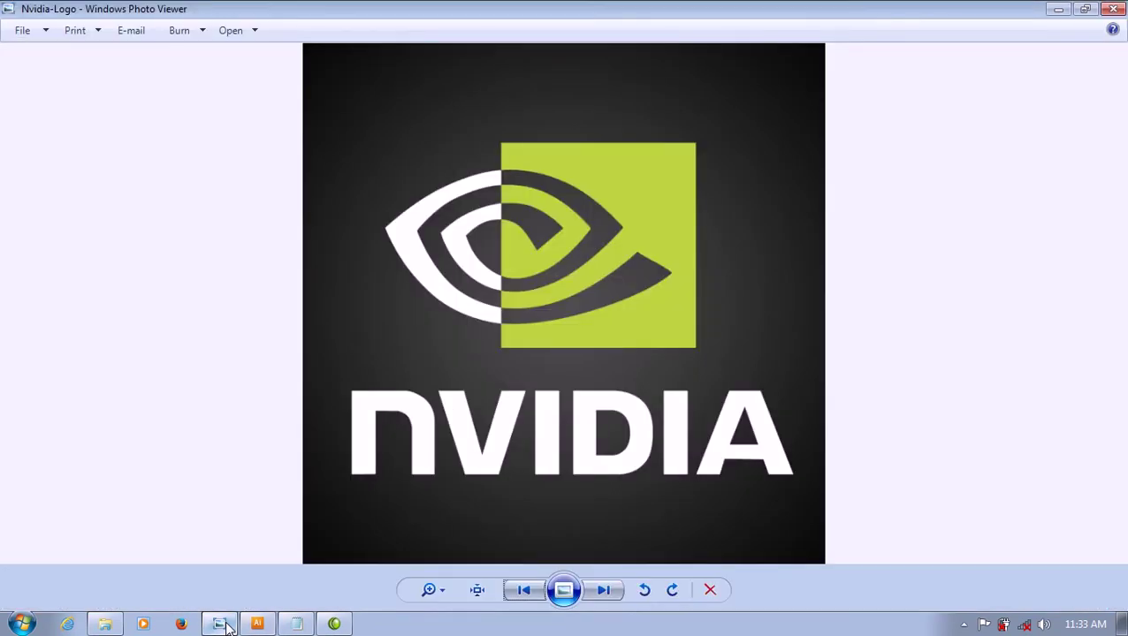
{"action": "left_click", "coordinate": [221, 625]}
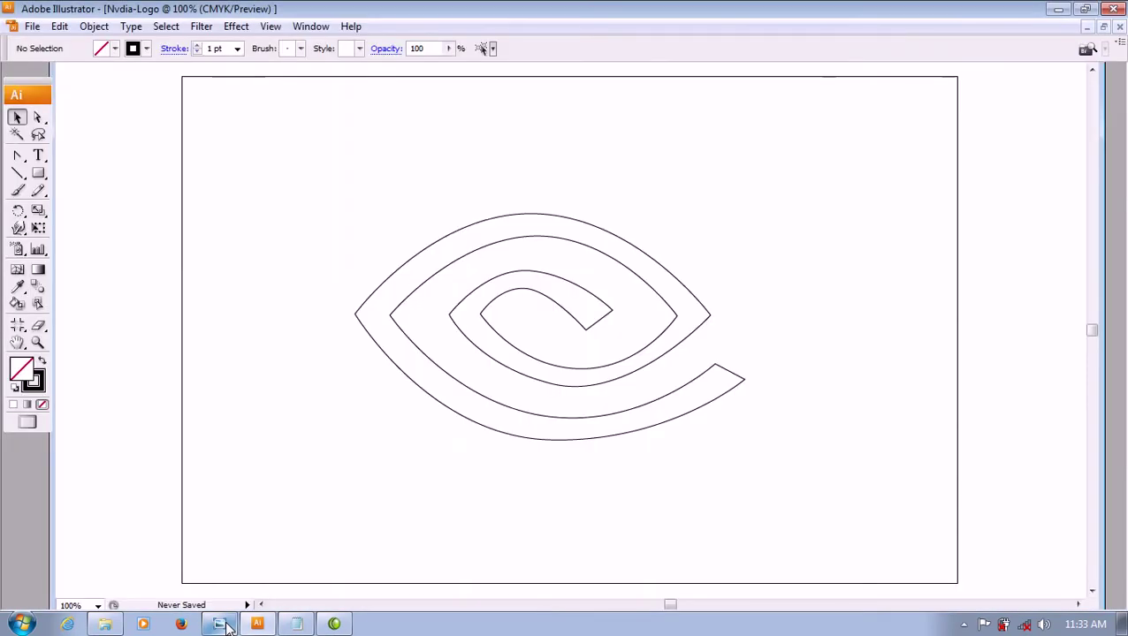
- Reshape the eye's lower tail anchors so the tail reaches farther to the right
{"action": "left_click", "coordinate": [221, 625]}
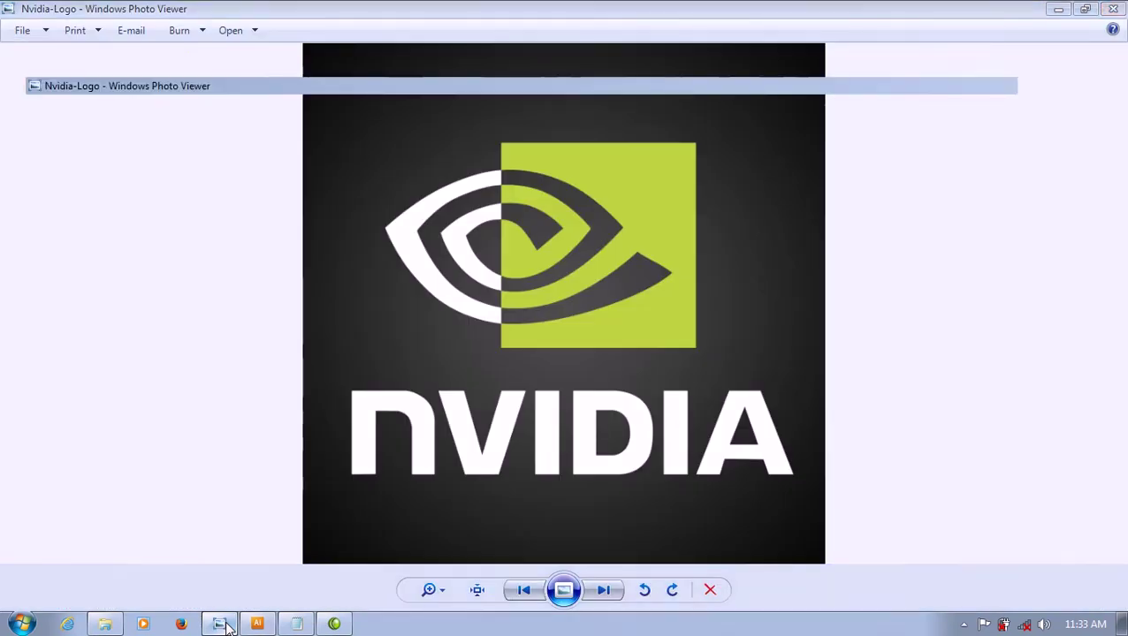
{"action": "left_click", "coordinate": [221, 624]}
{"action": "left_click", "coordinate": [723, 375]}
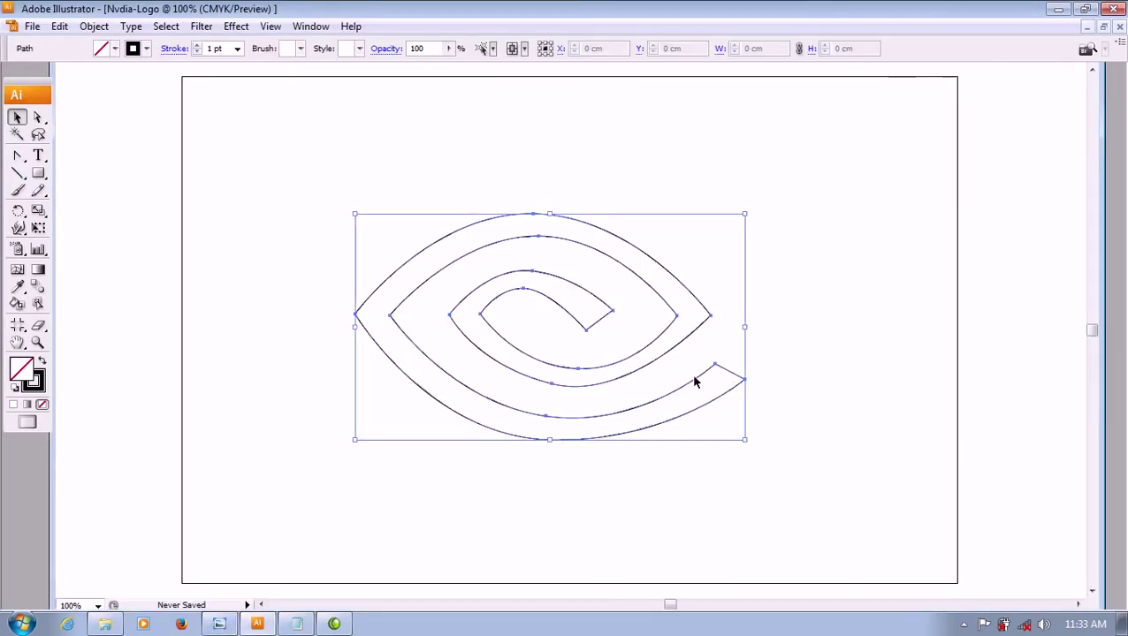
{"action": "left_click", "coordinate": [17, 157]}
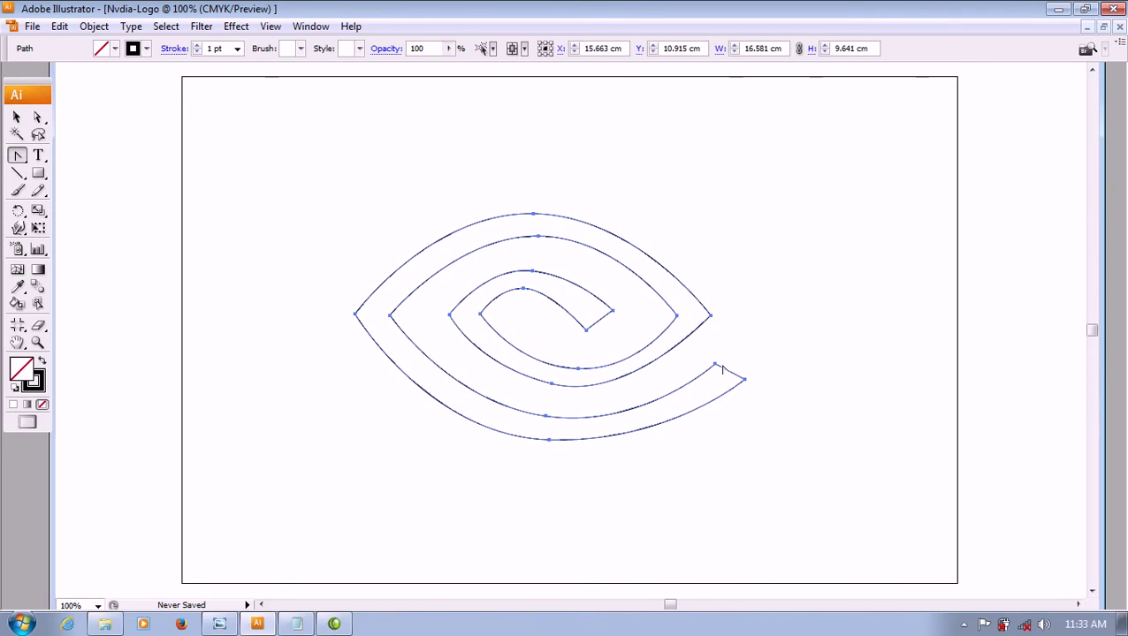
{"action": "left_click_drag", "start_coordinate": [716, 366], "coordinate": [738, 355]}
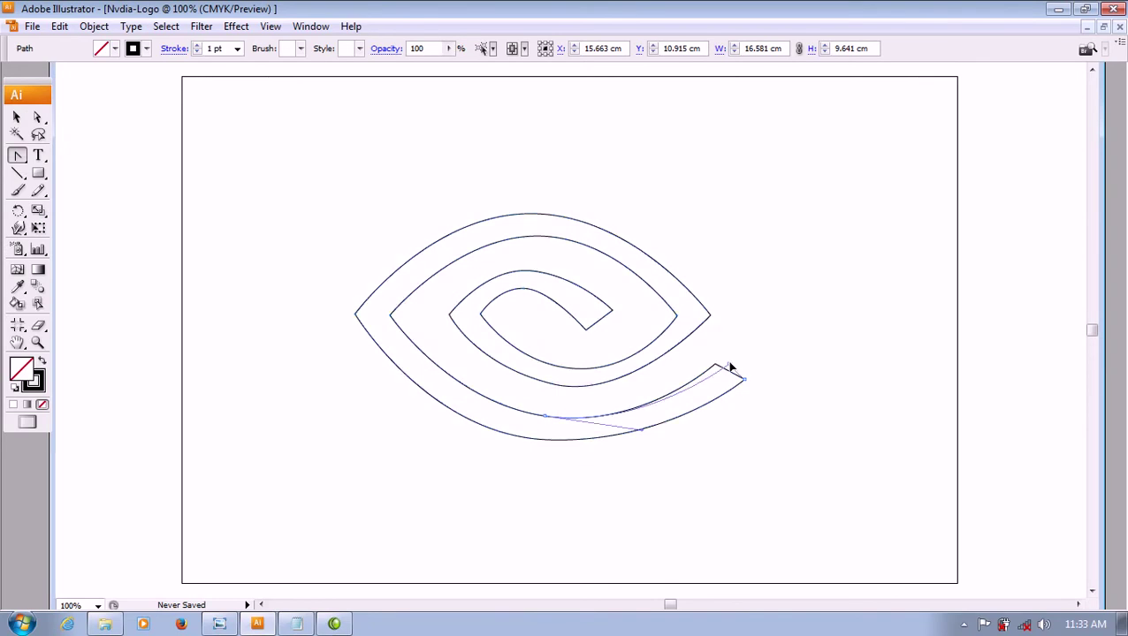
{"action": "left_click", "coordinate": [745, 381]}
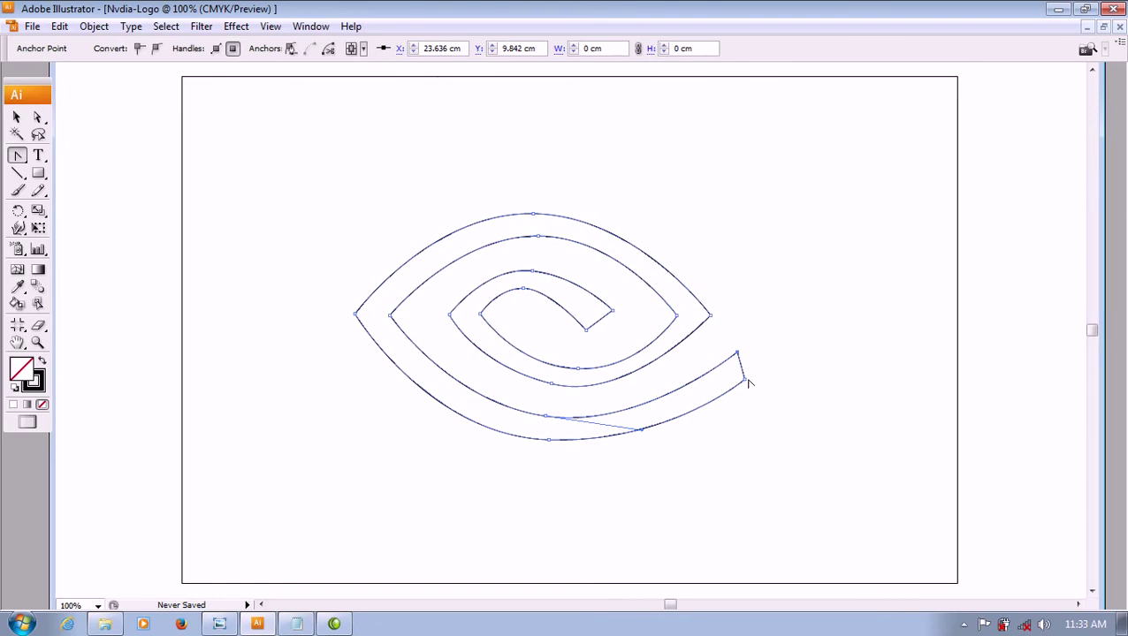
{"action": "mouse_move", "coordinate": [745, 381]}
{"action": "left_mouse_down"}
{"action": "mouse_move", "coordinate": [773, 391]}
{"action": "mouse_move", "coordinate": [782, 382]}
{"action": "left_mouse_up"}
{"action": "key", "text": "ctrl+a"}
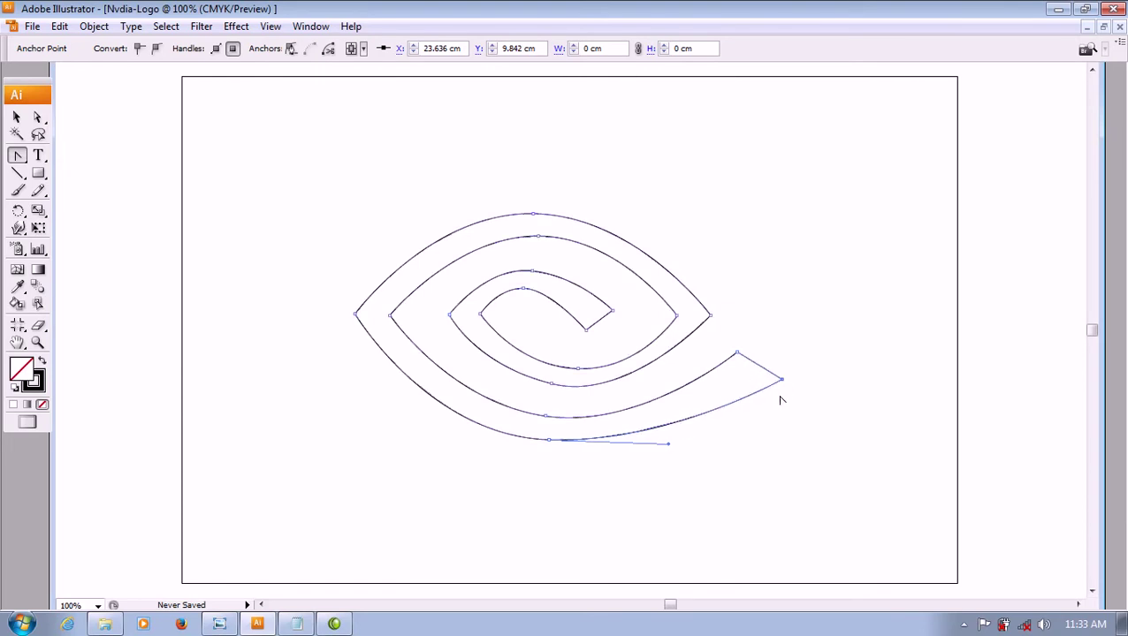
- Curve the tail's bottom edge smoothly into its tip, checking against the reference logo
{"action": "left_click", "coordinate": [220, 624]}
{"action": "left_click", "coordinate": [257, 624]}
{"action": "left_click_drag", "start_coordinate": [741, 354], "coordinate": [745, 363]}
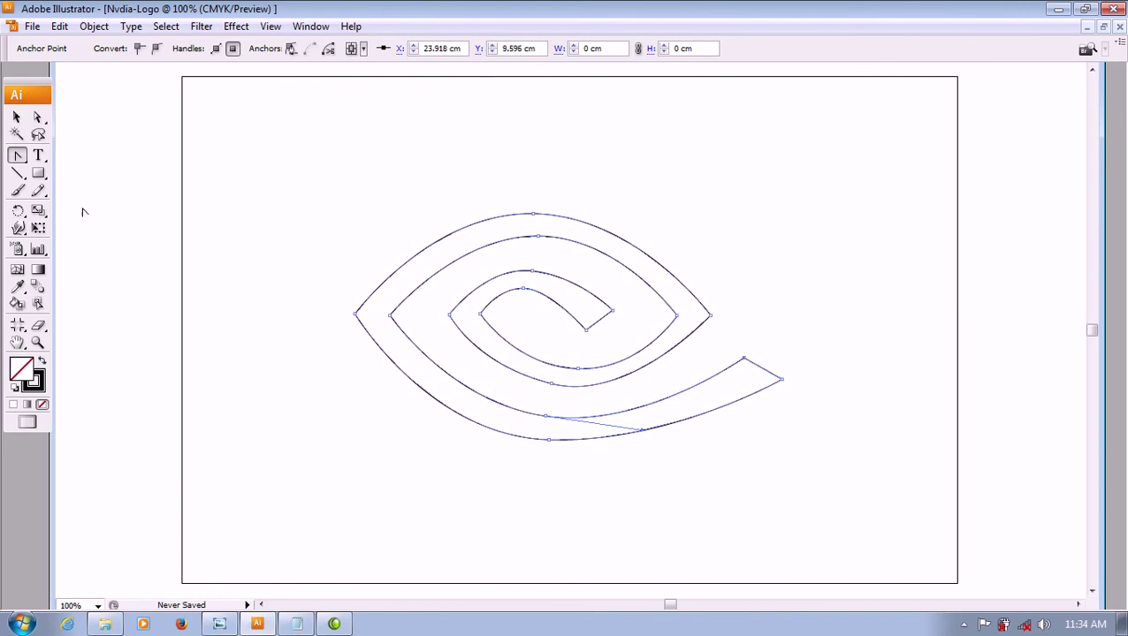
{"action": "left_click", "coordinate": [17, 119]}
{"action": "left_click", "coordinate": [349, 169]}
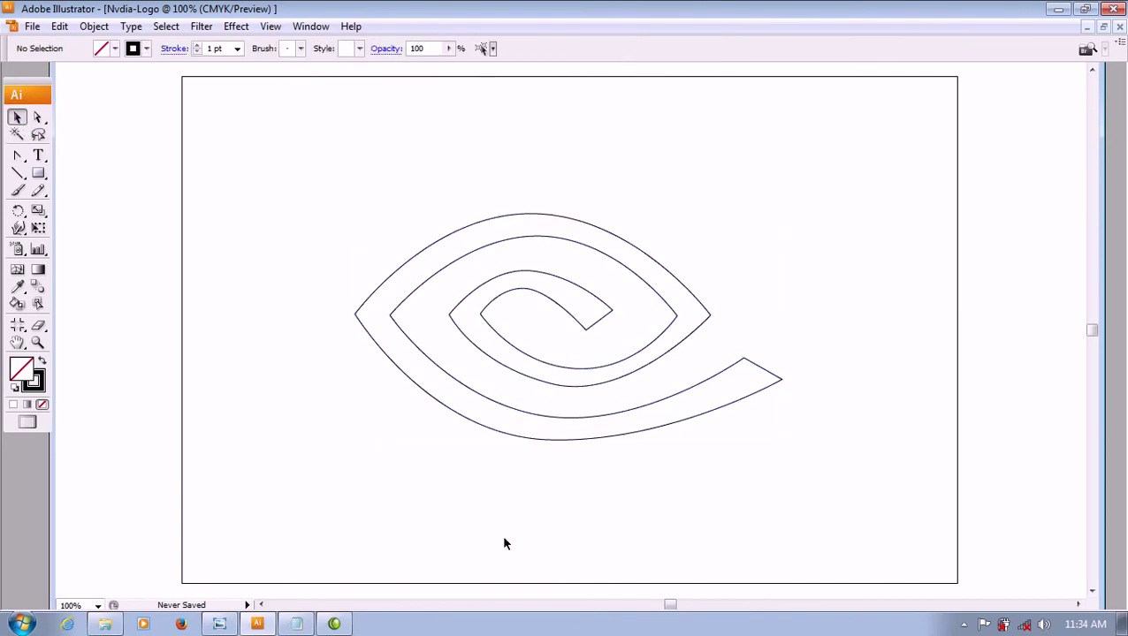
- Compare the traced eye against the reference logo several times
{"action": "left_click", "coordinate": [220, 625]}
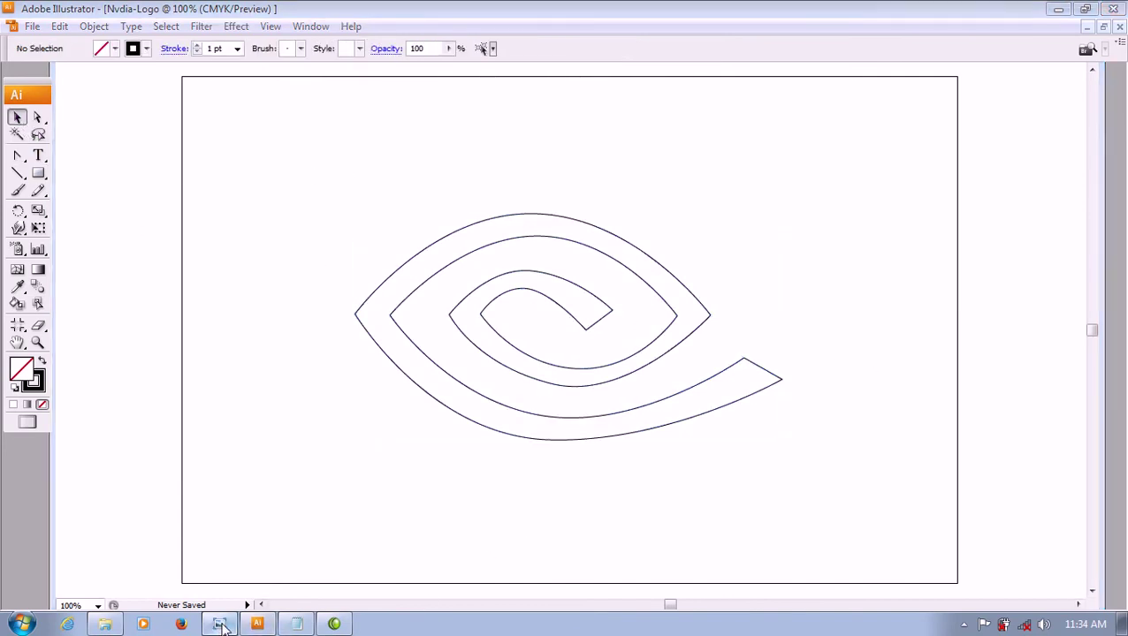
{"action": "left_click", "coordinate": [220, 625]}
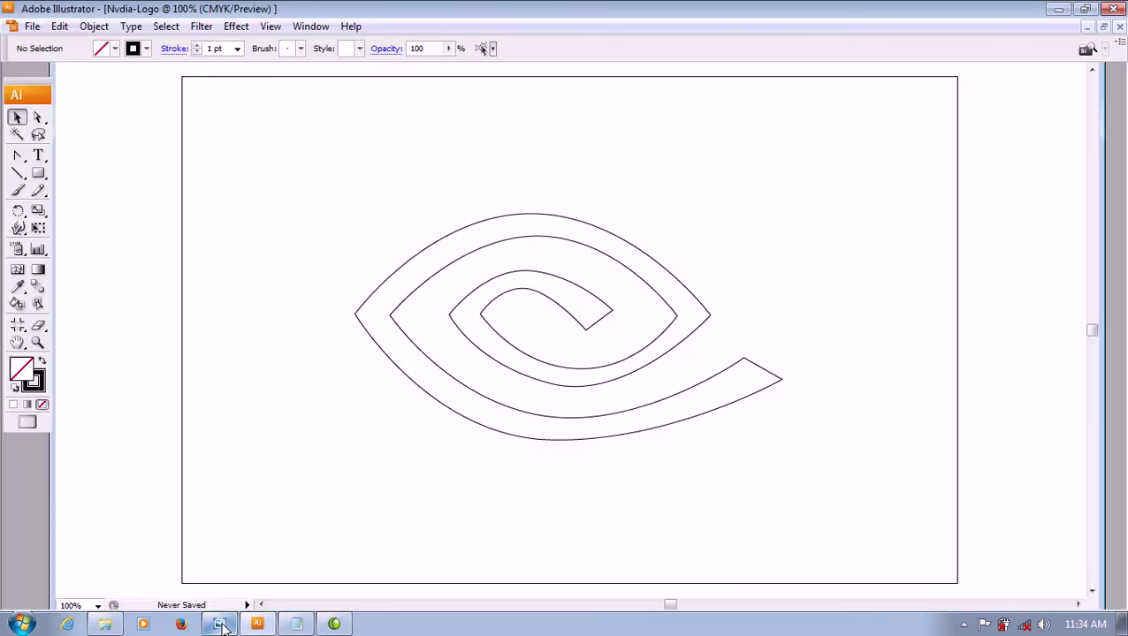
{"action": "left_click", "coordinate": [220, 625]}
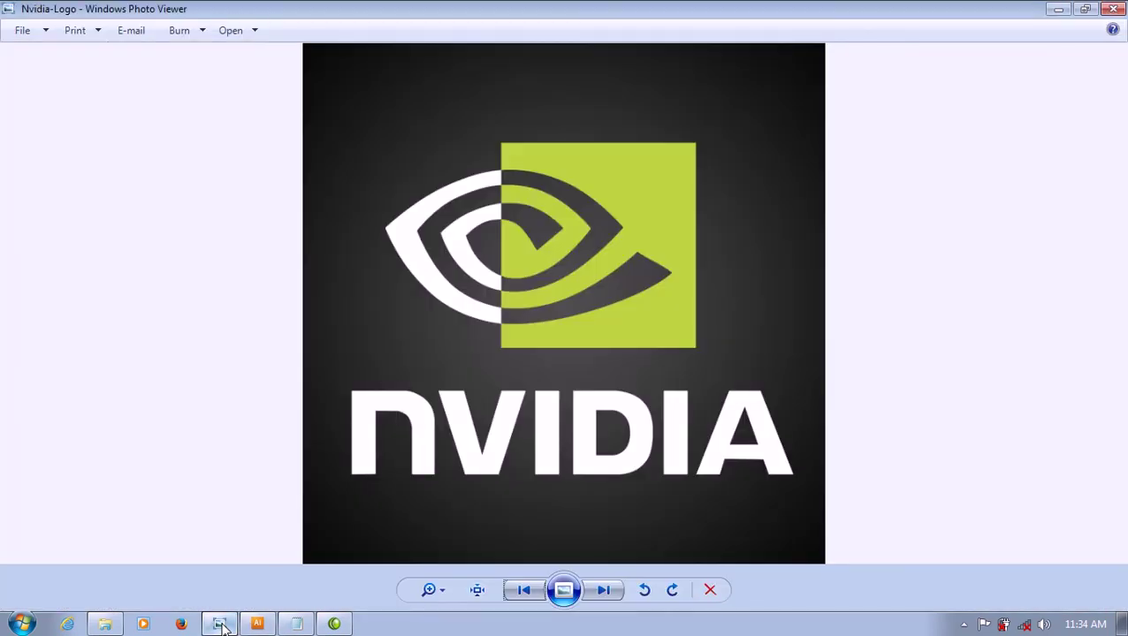
{"action": "left_click", "coordinate": [220, 625]}
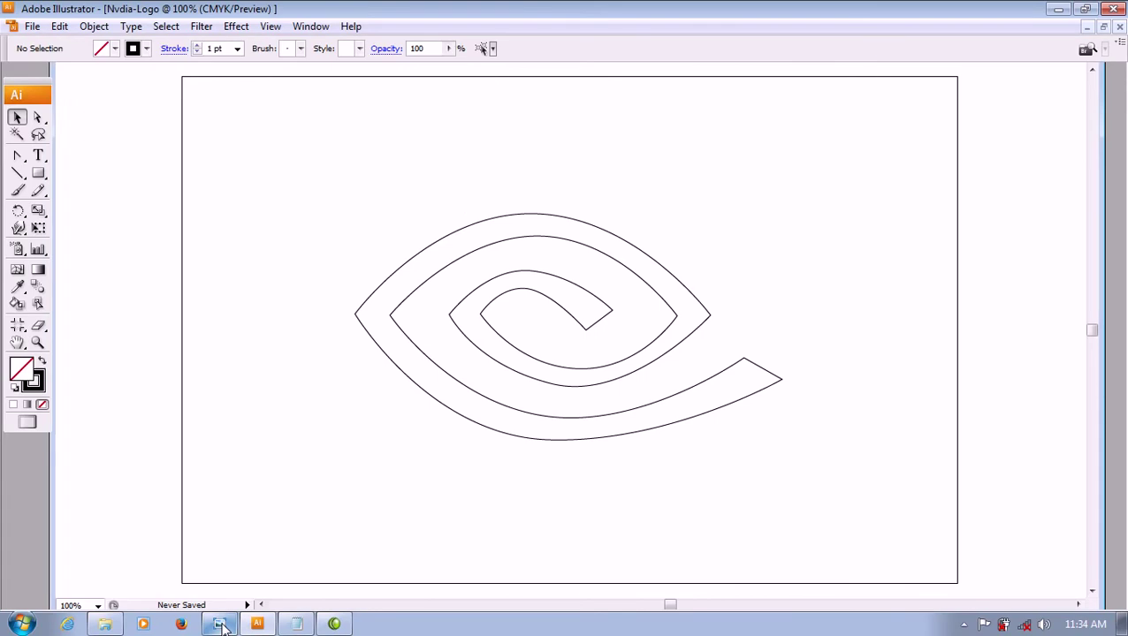
{"action": "left_click", "coordinate": [220, 625]}
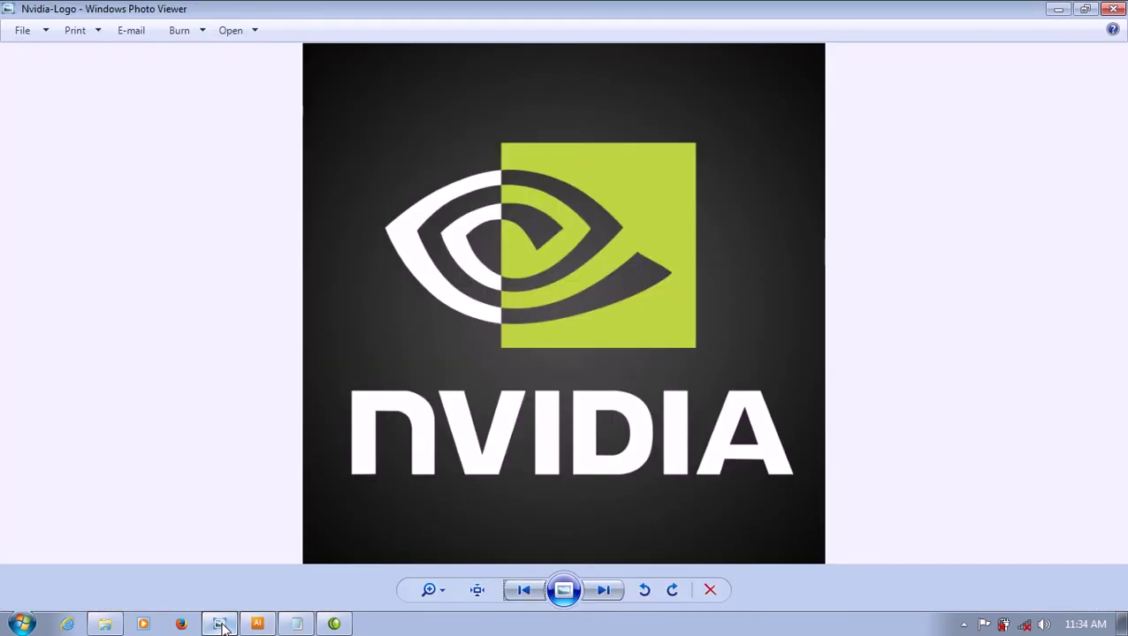
{"action": "left_click", "coordinate": [220, 625]}
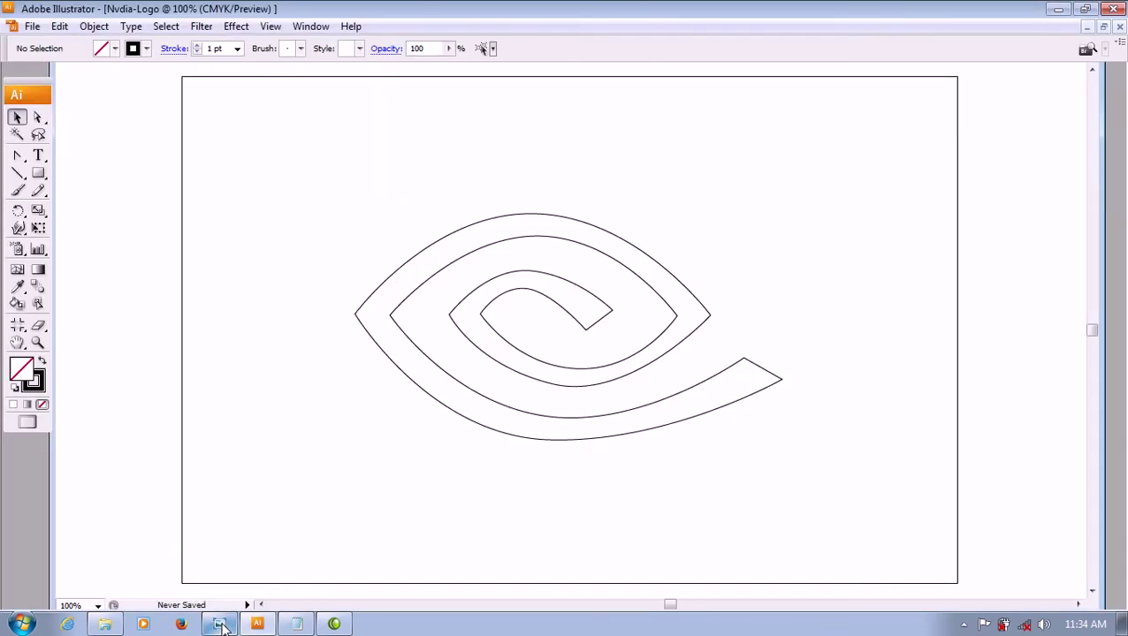
{"action": "left_click", "coordinate": [220, 625]}
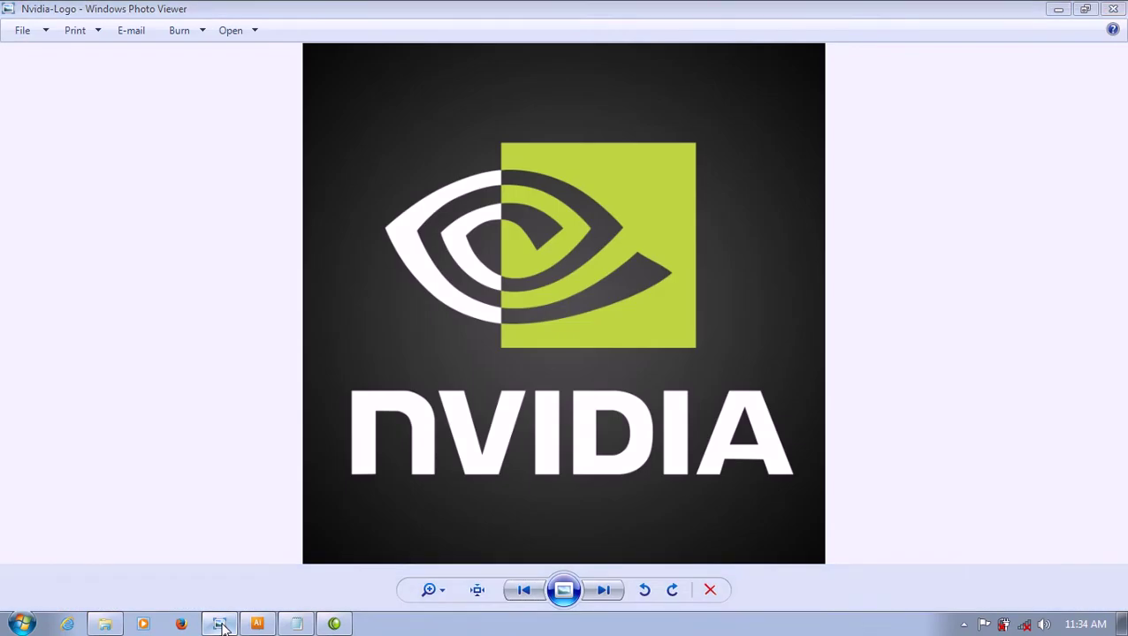
{"action": "left_click", "coordinate": [220, 625]}
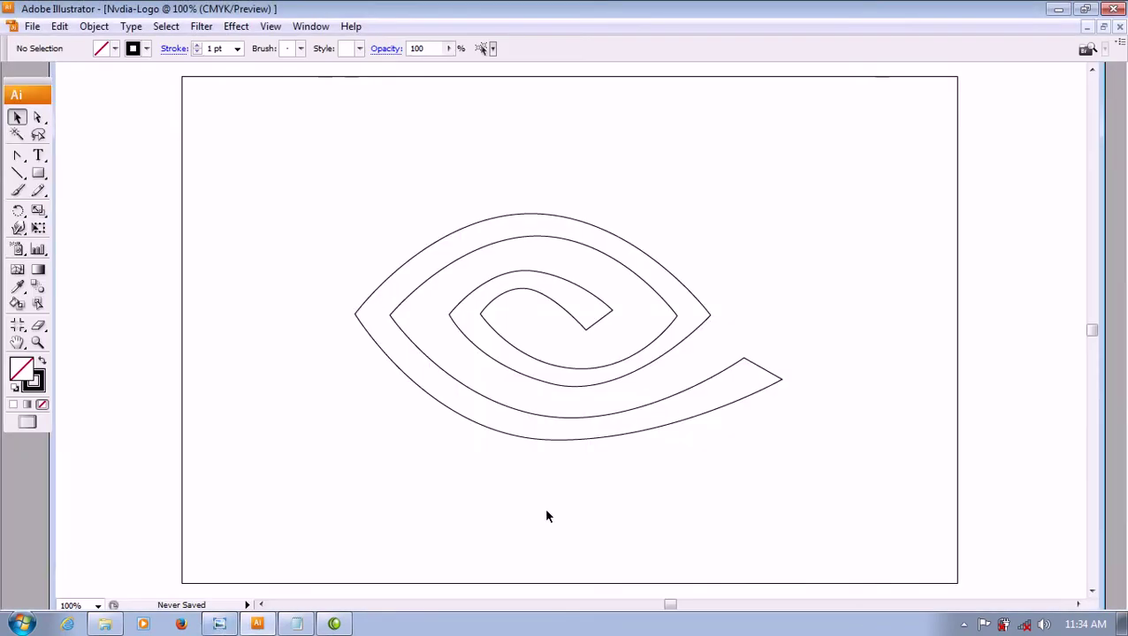
- Smooth the bottom anchor point of the eye's outer curve
{"action": "left_click", "coordinate": [579, 442]}
{"action": "left_click", "coordinate": [539, 441]}
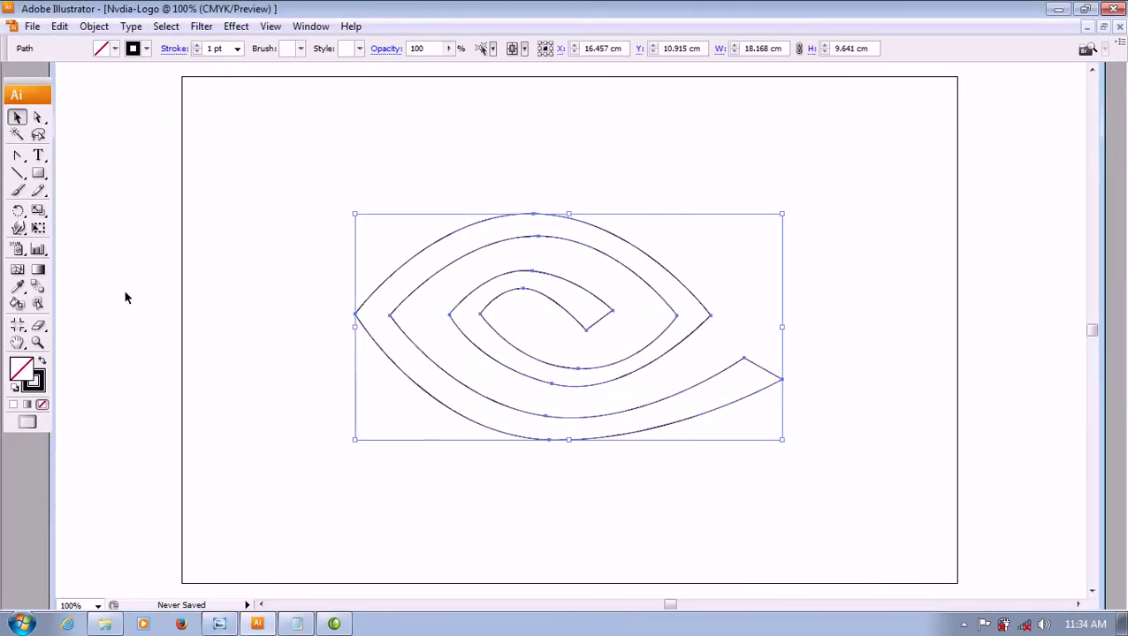
{"action": "left_click", "coordinate": [18, 155]}
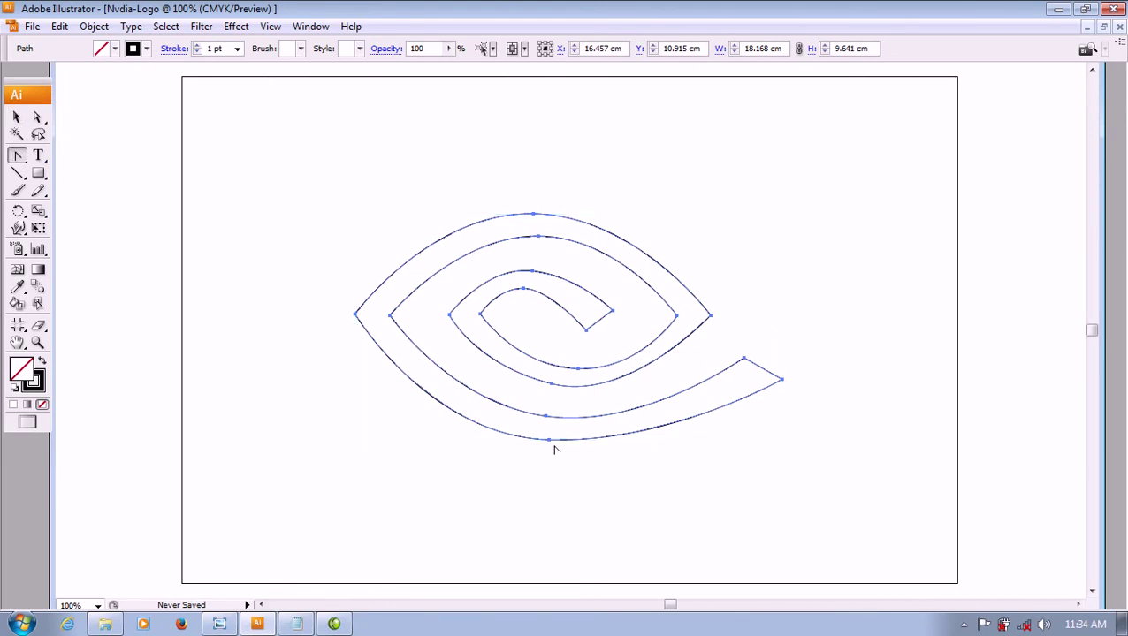
{"action": "left_click_drag", "start_coordinate": [548, 442], "coordinate": [550, 446]}
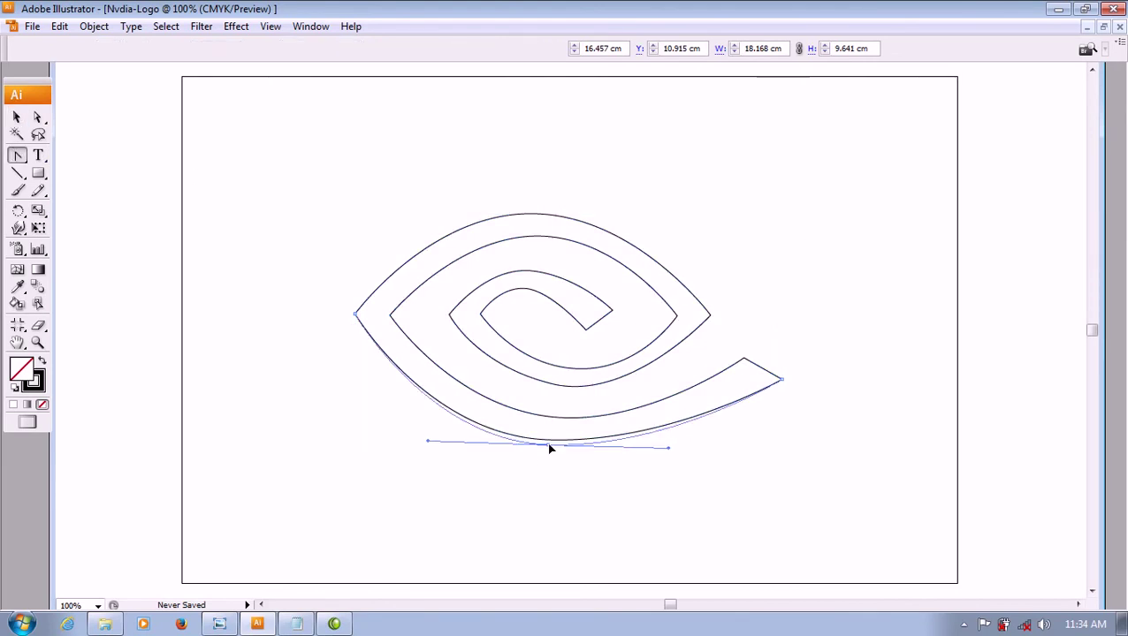
{"action": "left_click", "coordinate": [15, 116]}
{"action": "left_click", "coordinate": [646, 168]}
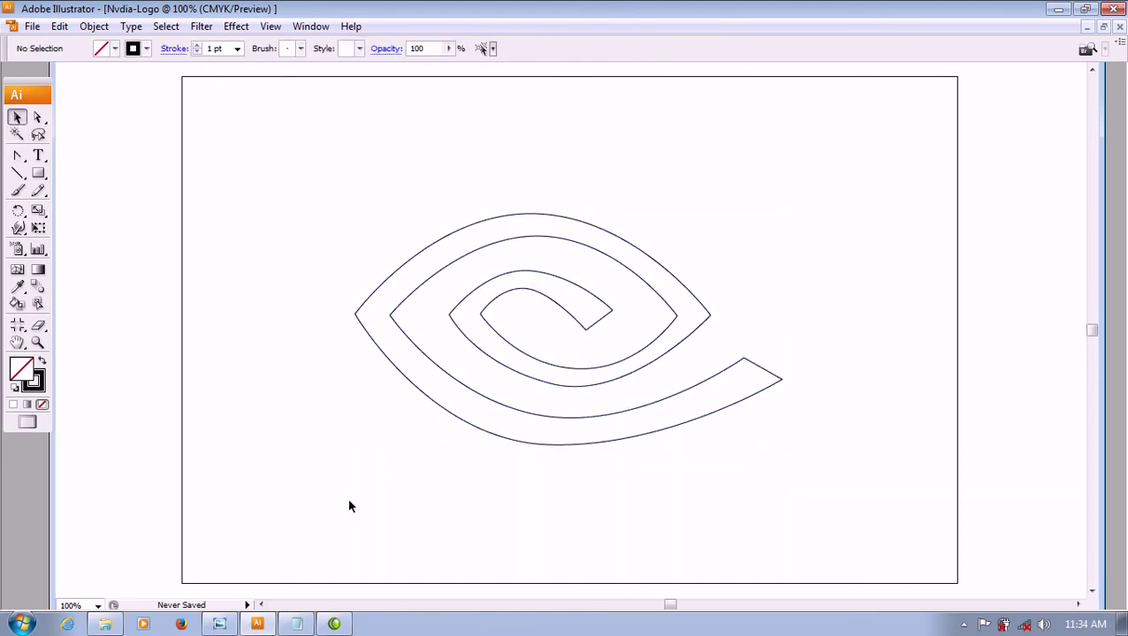
- Raise the eye paths' bottom edge slightly so the eye becomes shorter
{"action": "left_click", "coordinate": [219, 624]}
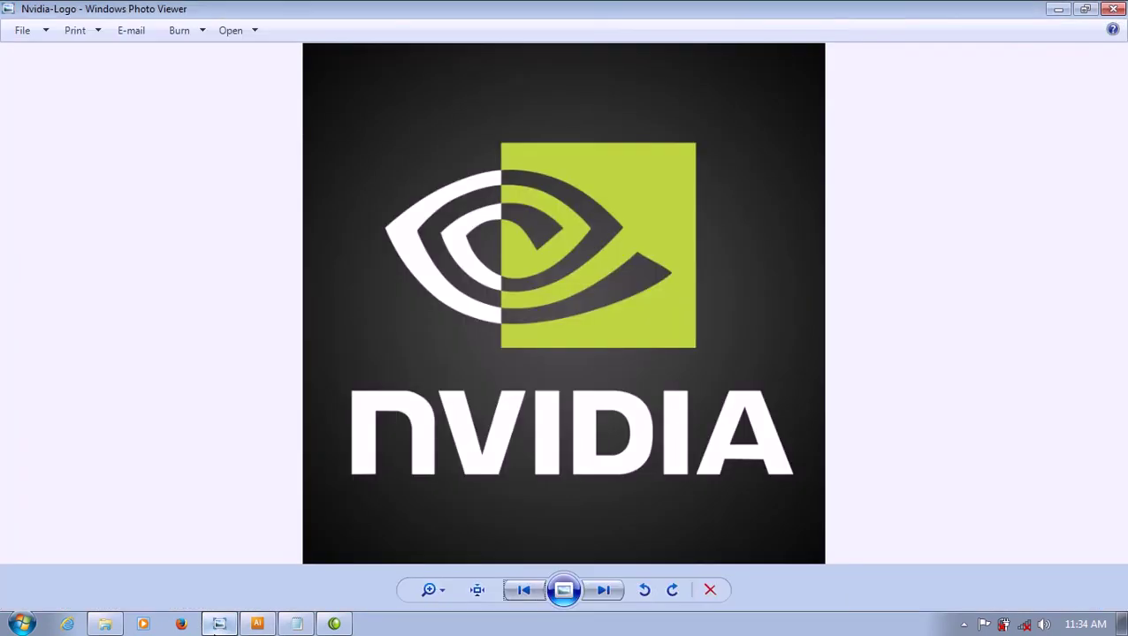
{"action": "left_click", "coordinate": [217, 625]}
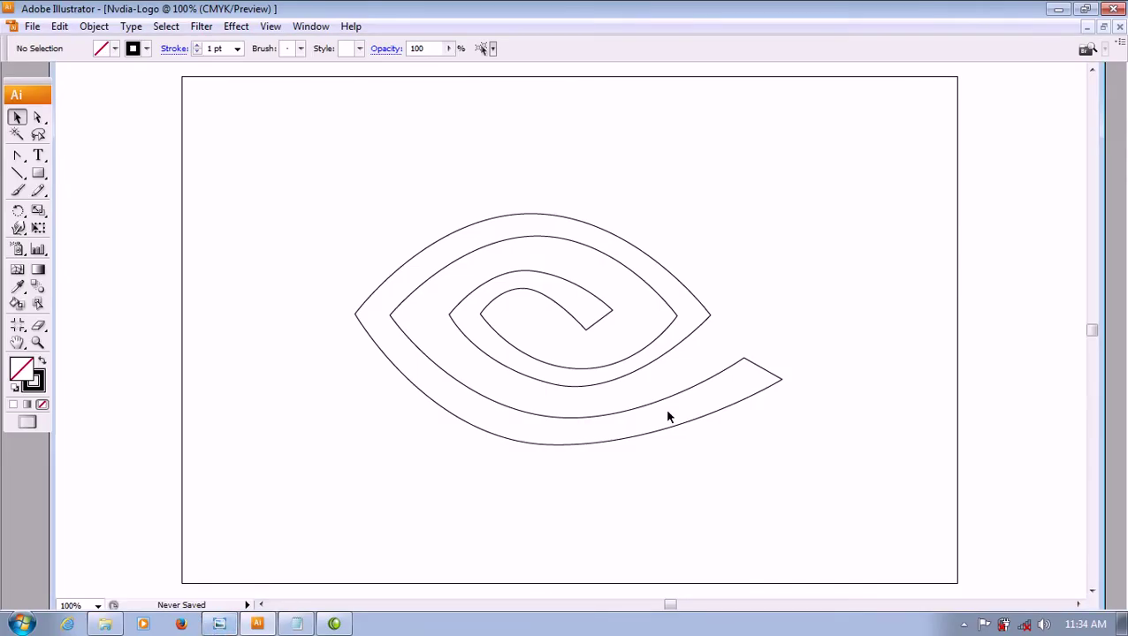
{"action": "left_click", "coordinate": [693, 387]}
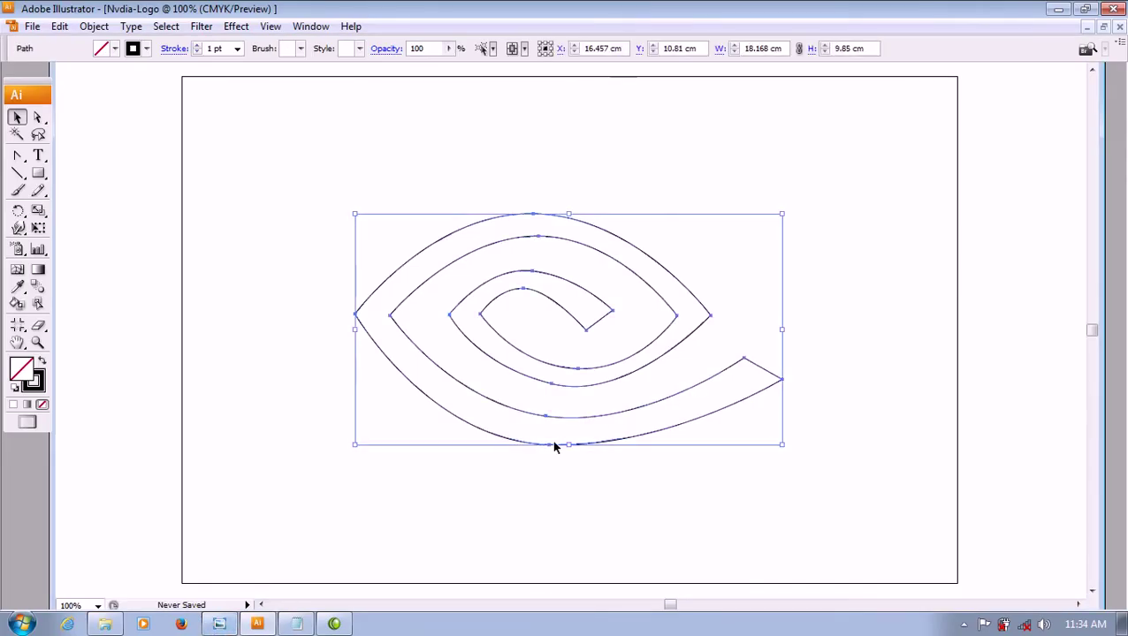
{"action": "left_click_drag", "start_coordinate": [570, 445], "coordinate": [569, 431]}
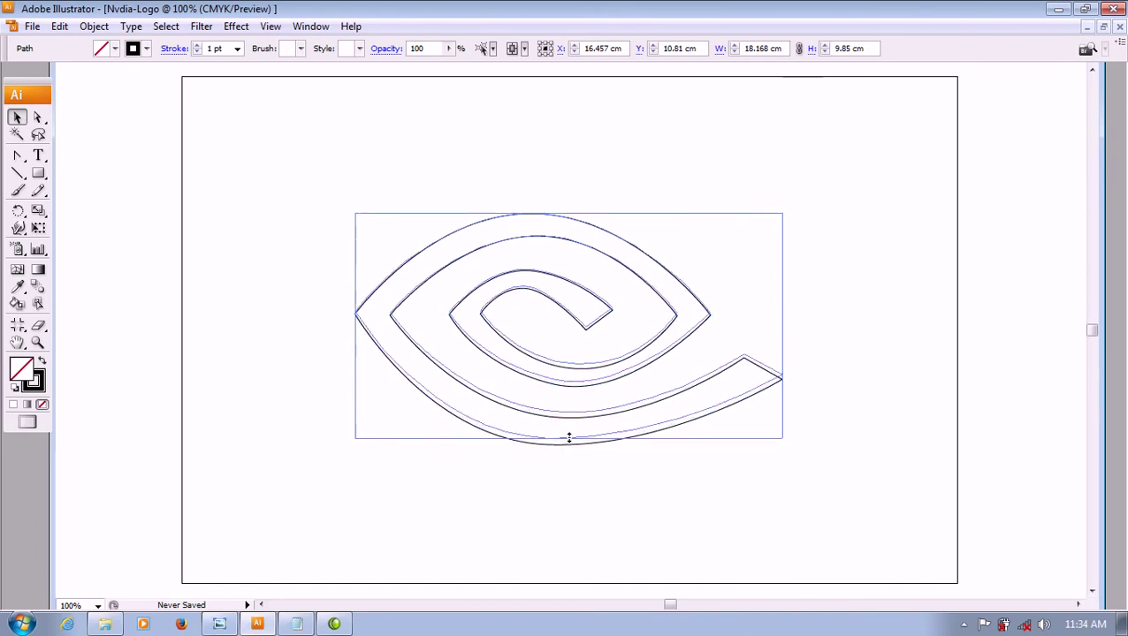
{"action": "left_click", "coordinate": [828, 500]}
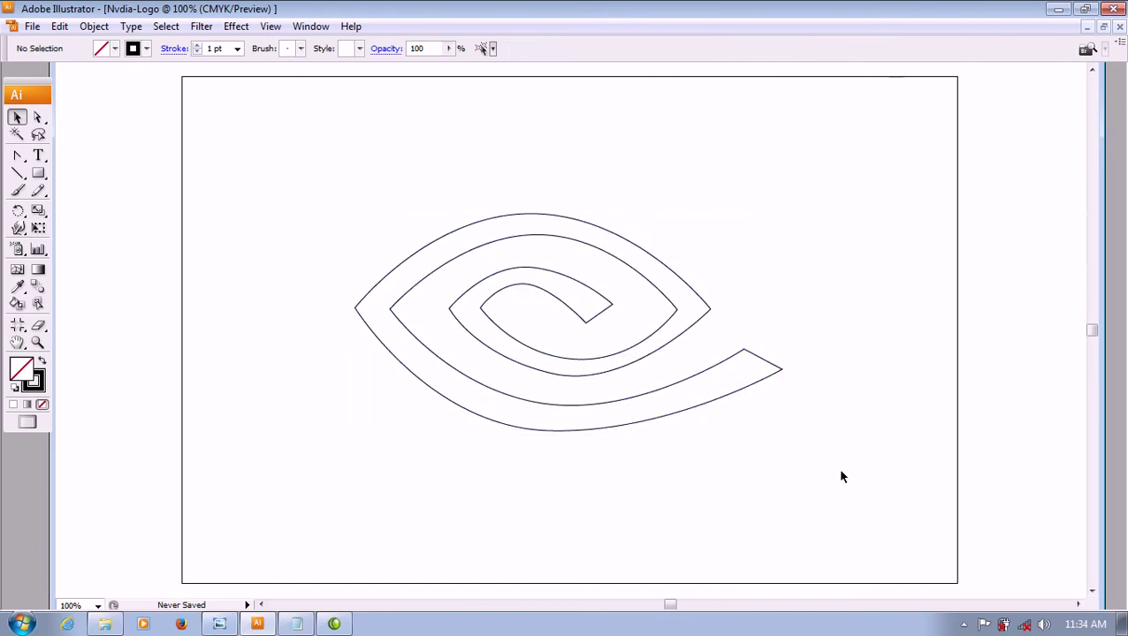
- Draw a 12.171 × 11.994 cm rectangle over the eye's right half, matching the reference
{"action": "left_click", "coordinate": [712, 372]}
{"action": "left_click", "coordinate": [219, 625]}
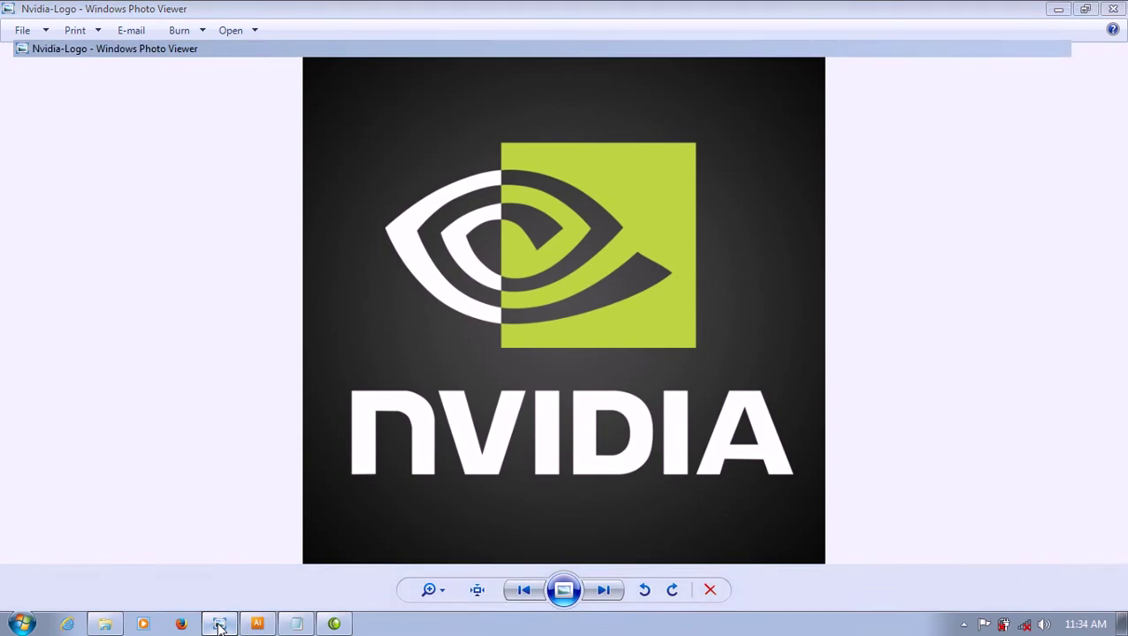
{"action": "left_click", "coordinate": [219, 625]}
{"action": "left_click", "coordinate": [352, 190]}
{"action": "left_click", "coordinate": [38, 173]}
{"action": "left_click_drag", "start_coordinate": [528, 177], "coordinate": [814, 458]}
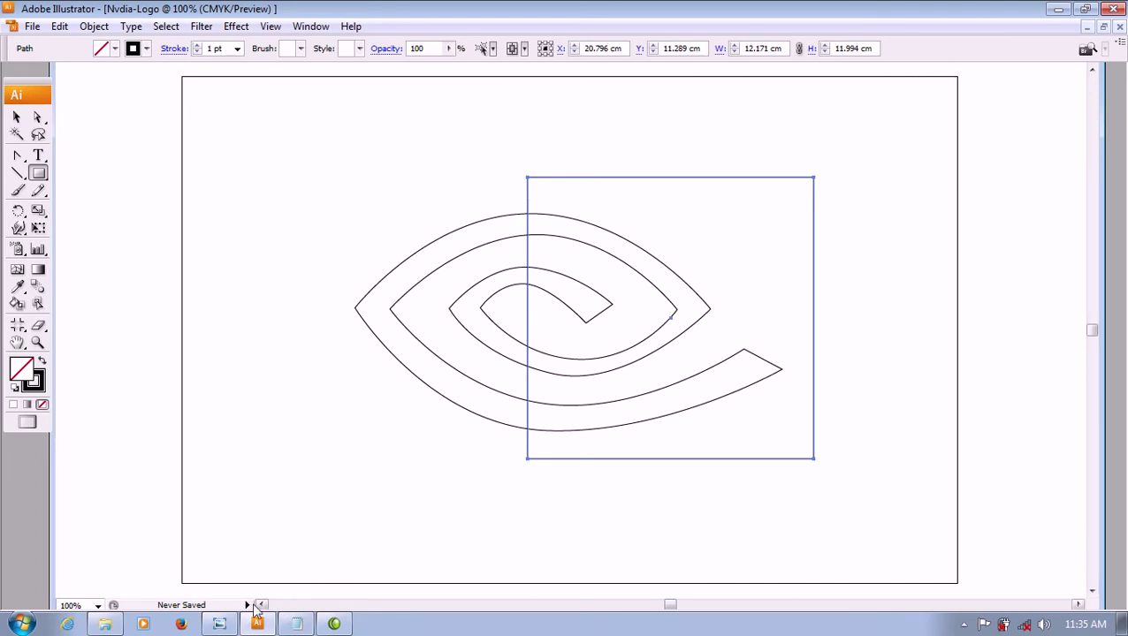
{"action": "left_click", "coordinate": [220, 625]}
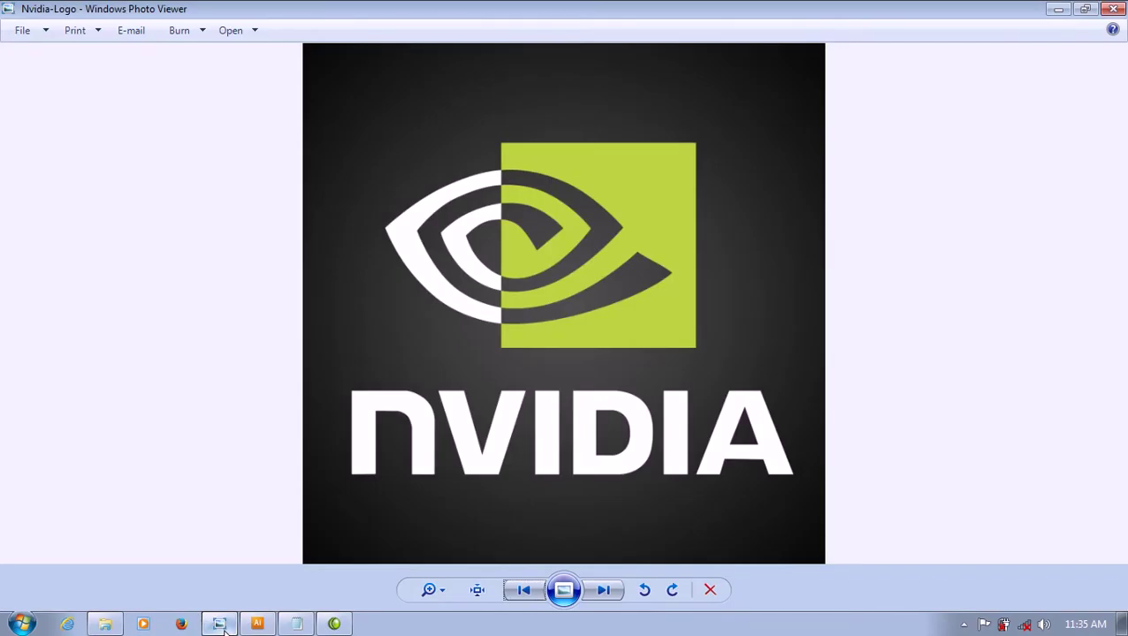
{"action": "left_click", "coordinate": [221, 625]}
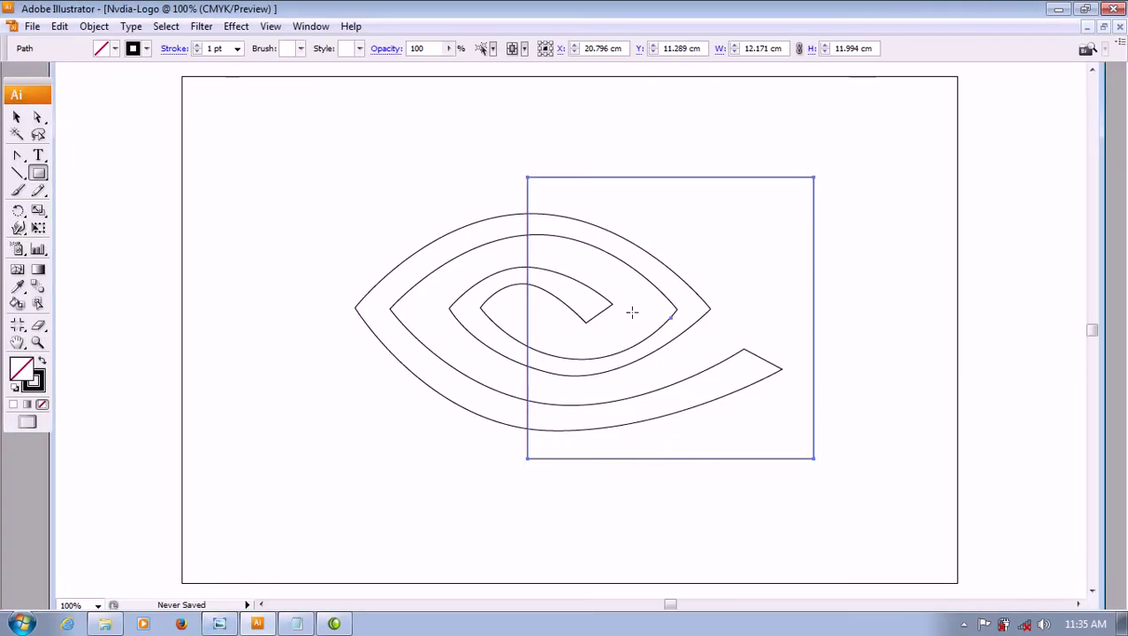
- Fill the square with lime green CMYK 30.2/0/100/0, tuned against the reference logo
{"action": "left_click", "coordinate": [1116, 104]}
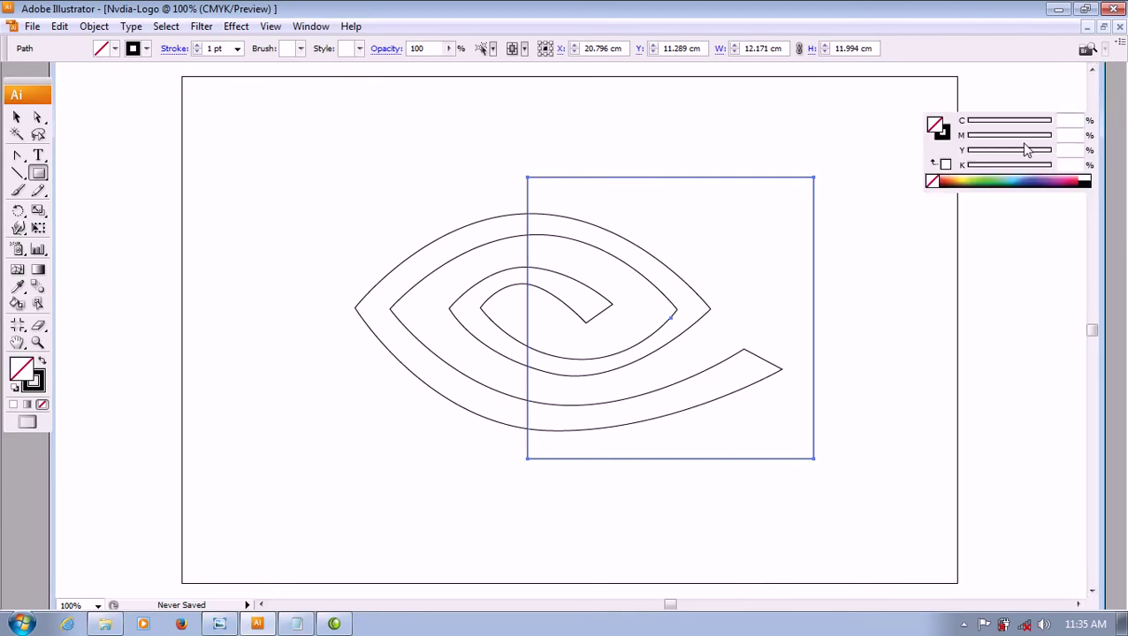
{"action": "left_click", "coordinate": [979, 181]}
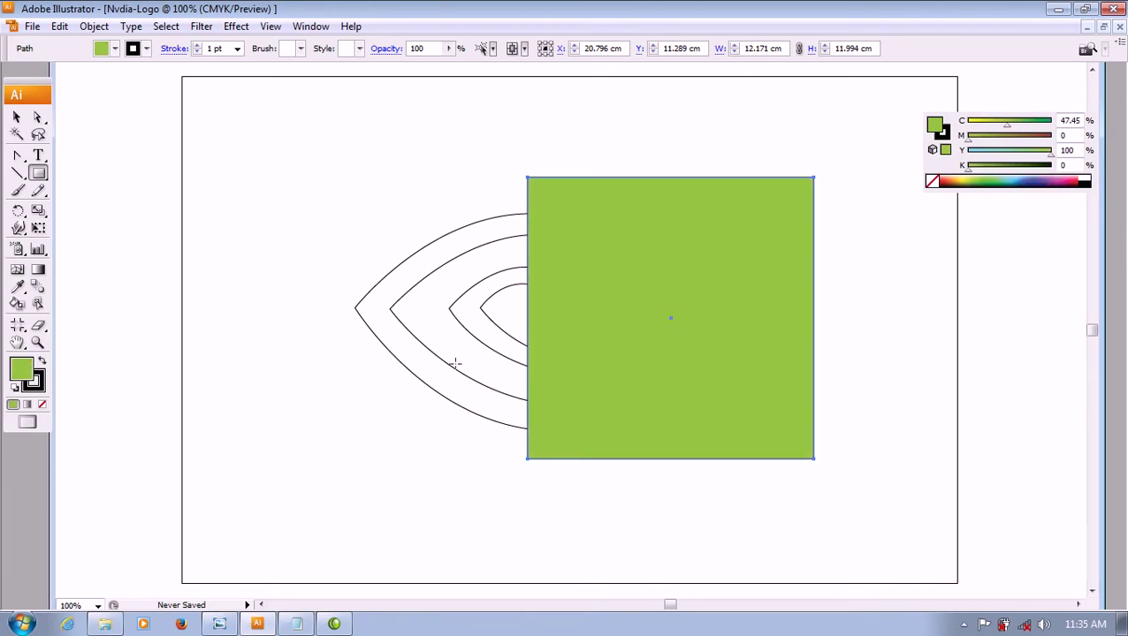
{"action": "left_click", "coordinate": [222, 625]}
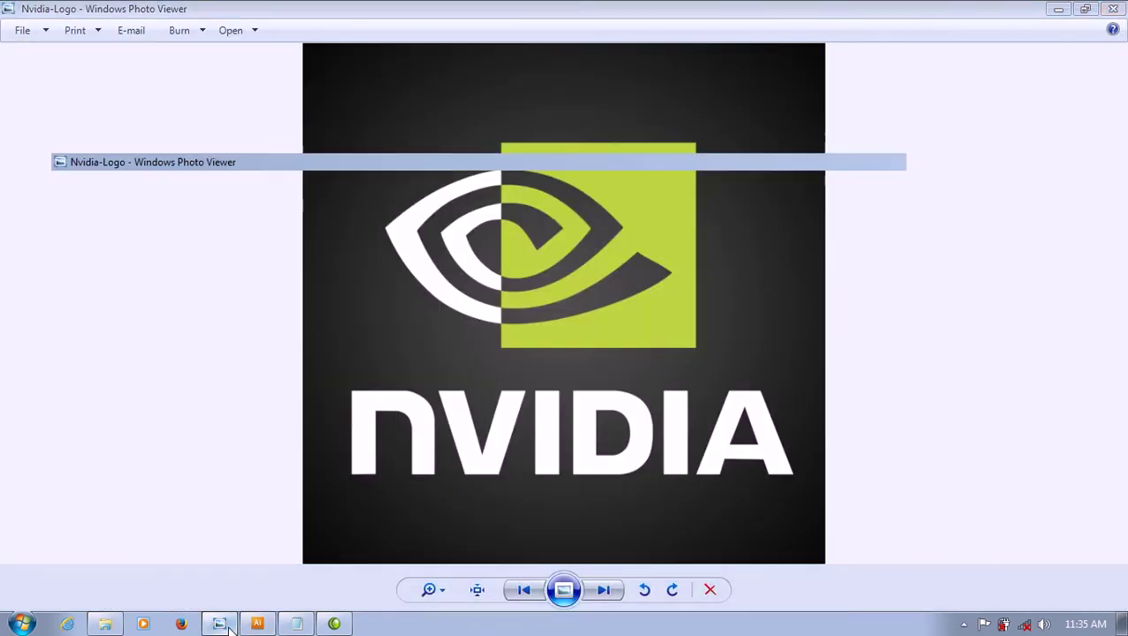
{"action": "left_click", "coordinate": [222, 625]}
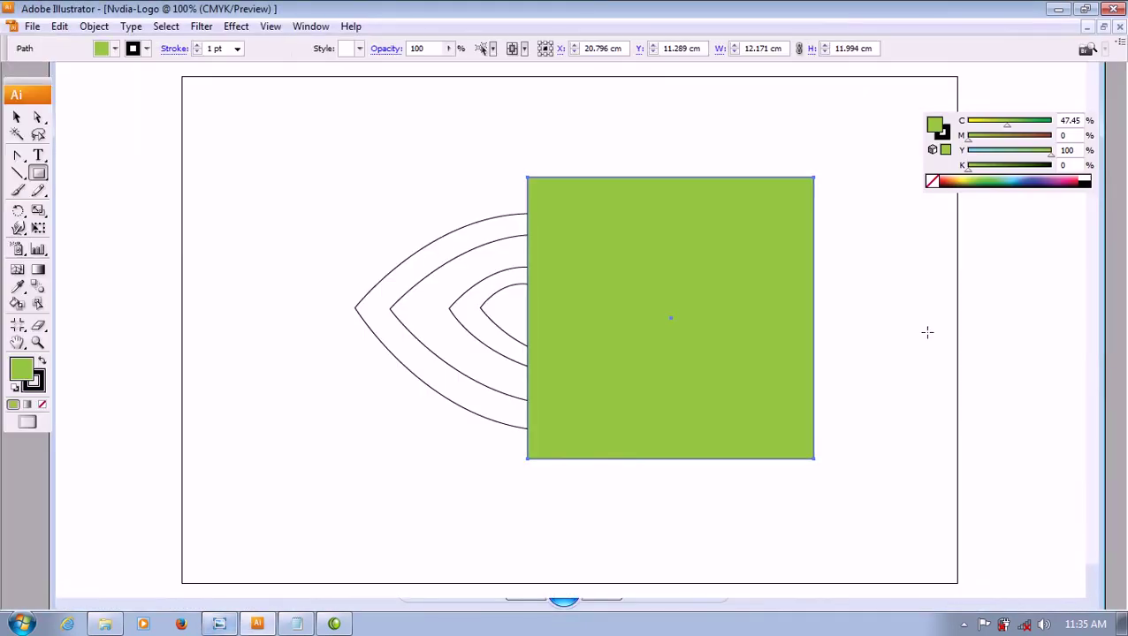
{"action": "left_click", "coordinate": [978, 176]}
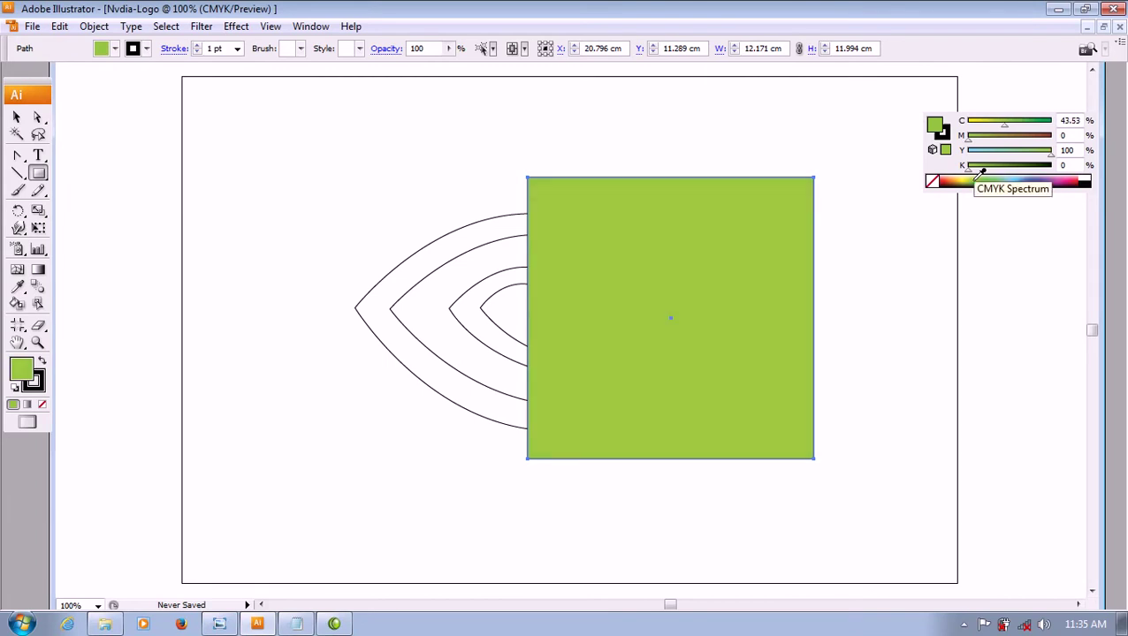
{"action": "left_click", "coordinate": [977, 180]}
{"action": "left_click", "coordinate": [976, 175]}
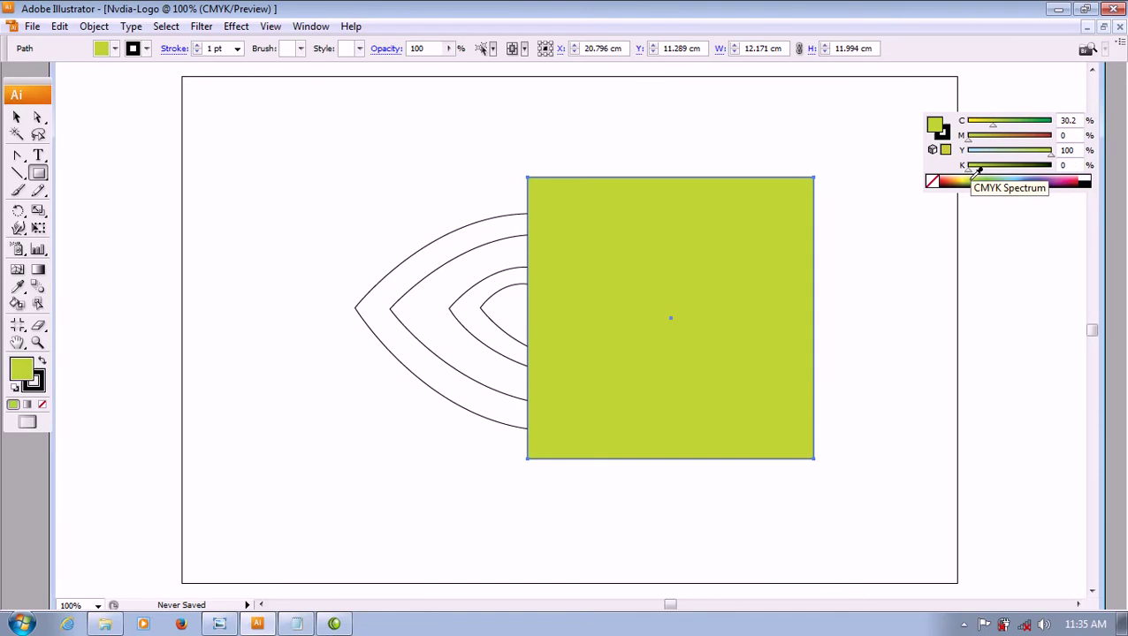
{"action": "left_click", "coordinate": [222, 626]}
{"action": "left_click", "coordinate": [222, 626]}
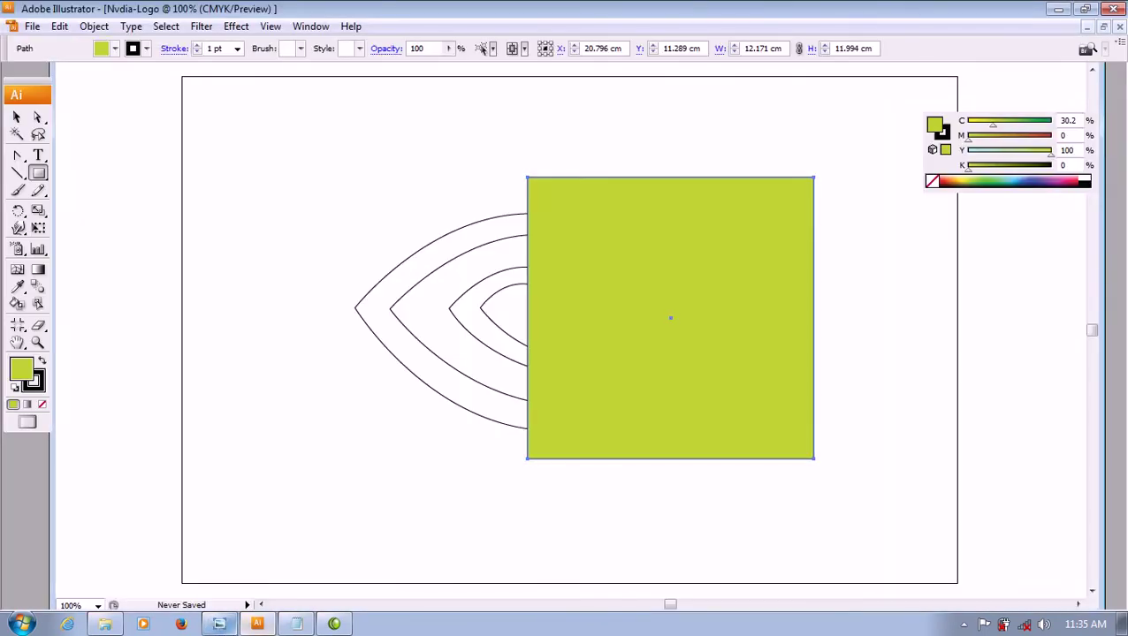
{"action": "left_click", "coordinate": [18, 117]}
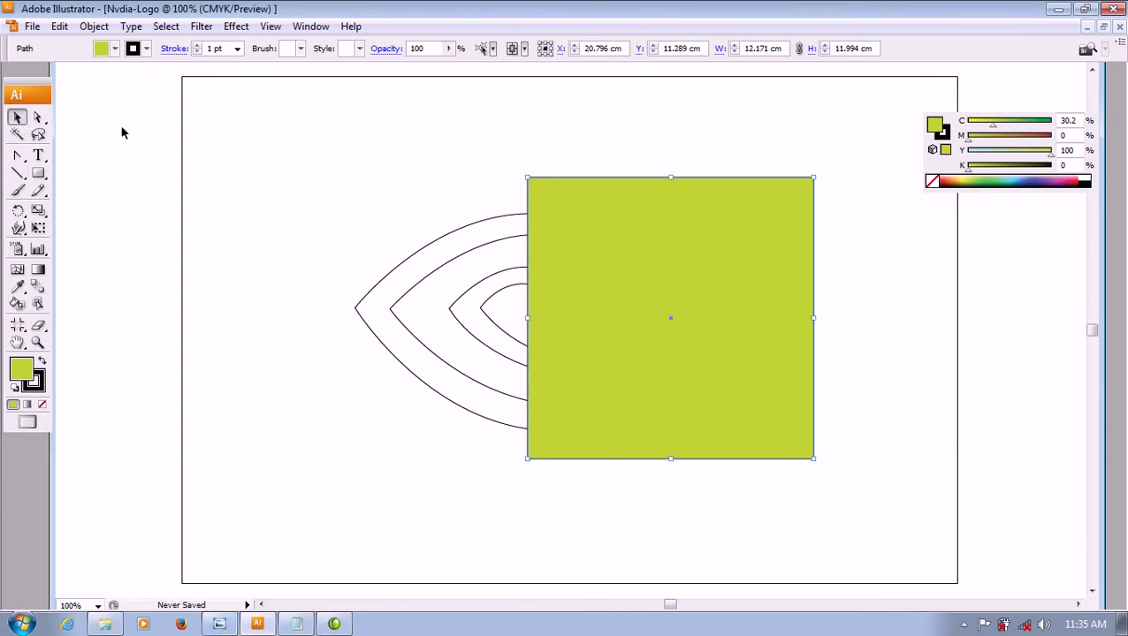
{"action": "left_click", "coordinate": [322, 322]}
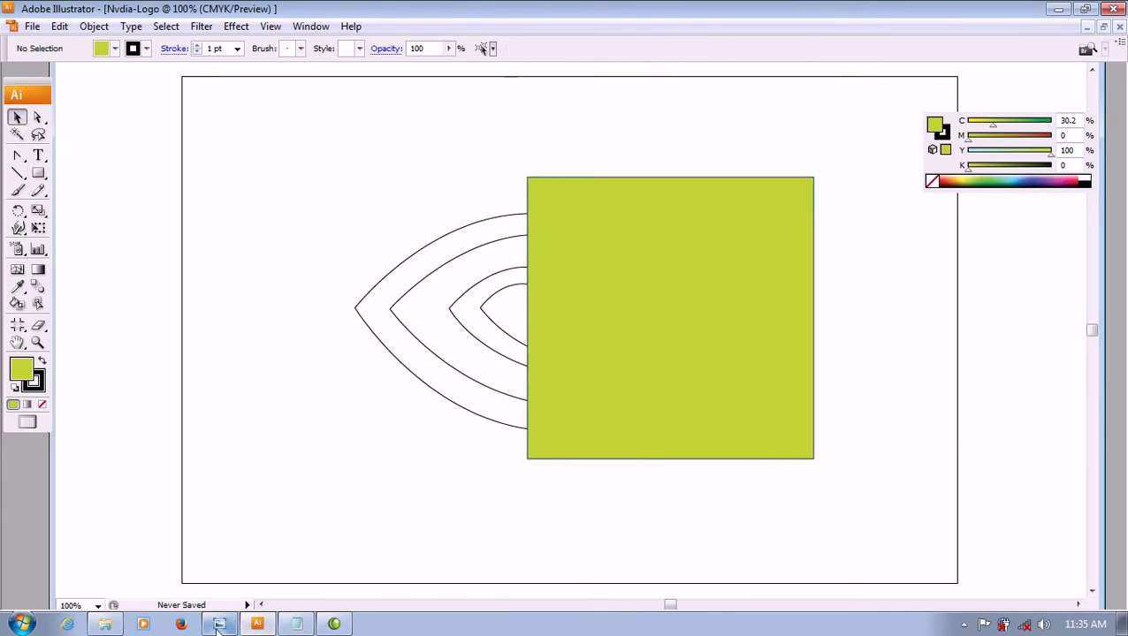
{"action": "left_click", "coordinate": [219, 624]}
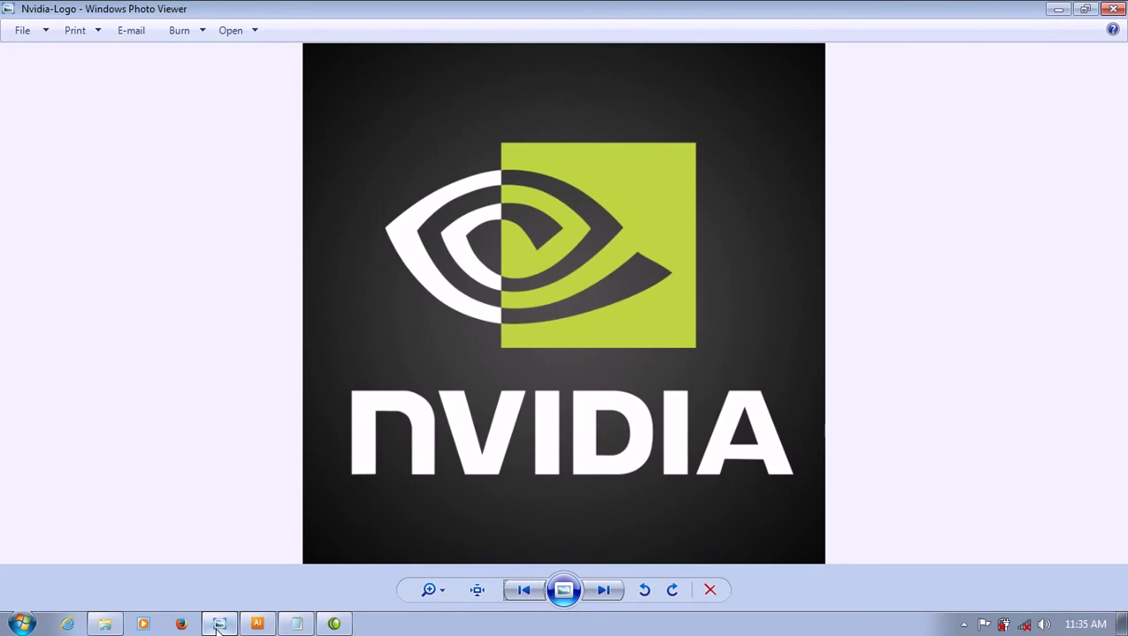
- Copy the eye paths alone and paste a duplicate in front
{"action": "left_click", "coordinate": [219, 624]}
{"action": "left_click_drag", "start_coordinate": [406, 217], "coordinate": [675, 433]}
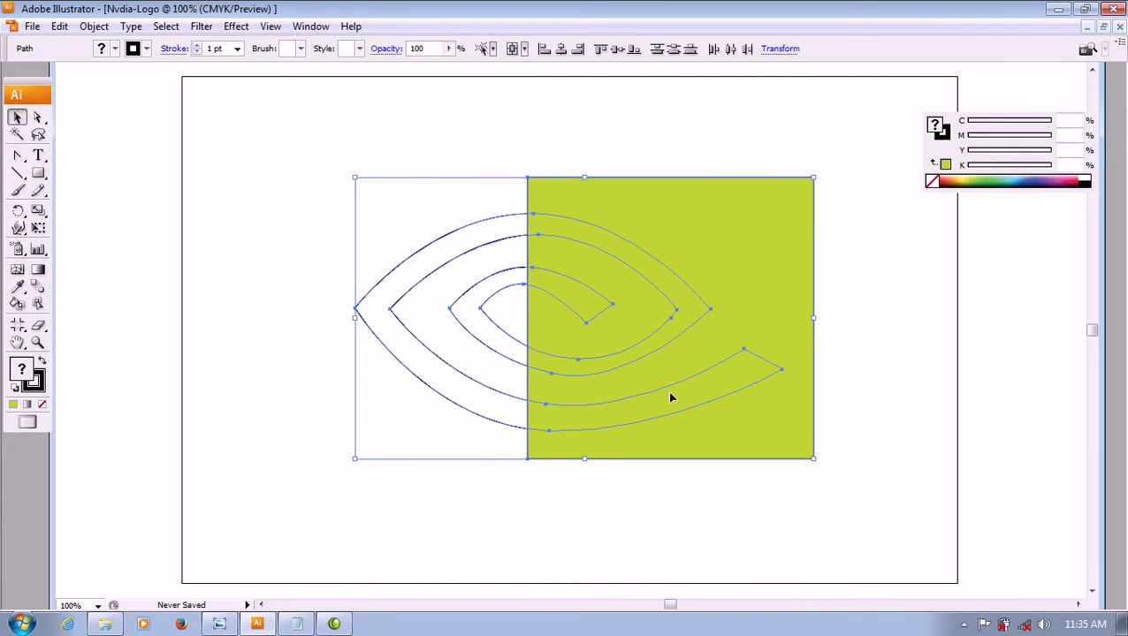
{"action": "left_click", "coordinate": [479, 528]}
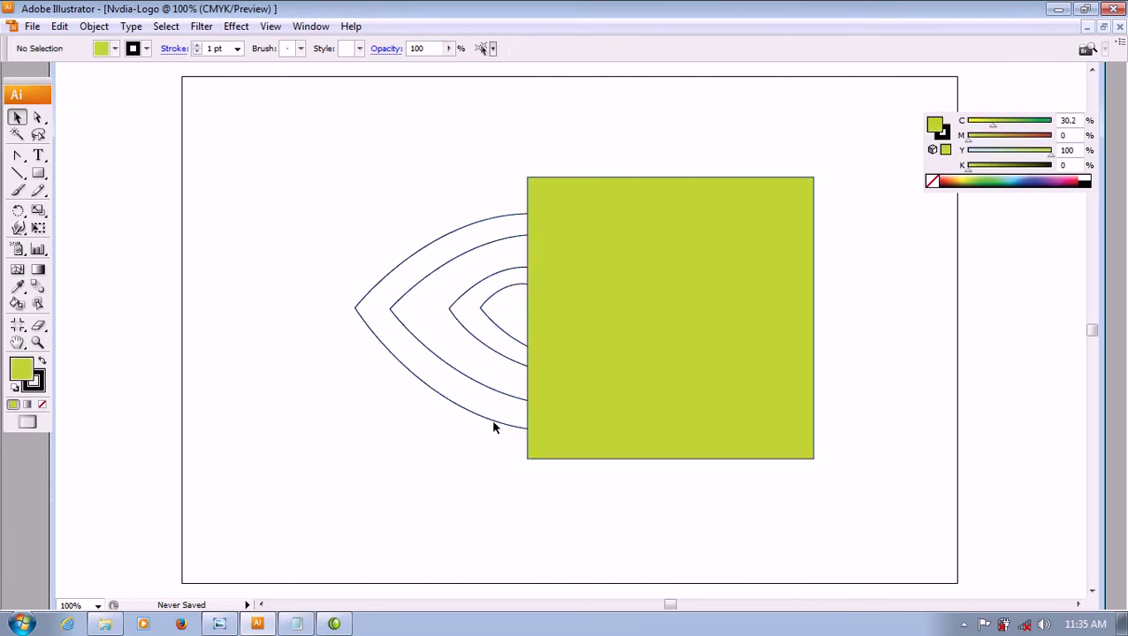
{"action": "left_click", "coordinate": [497, 425]}
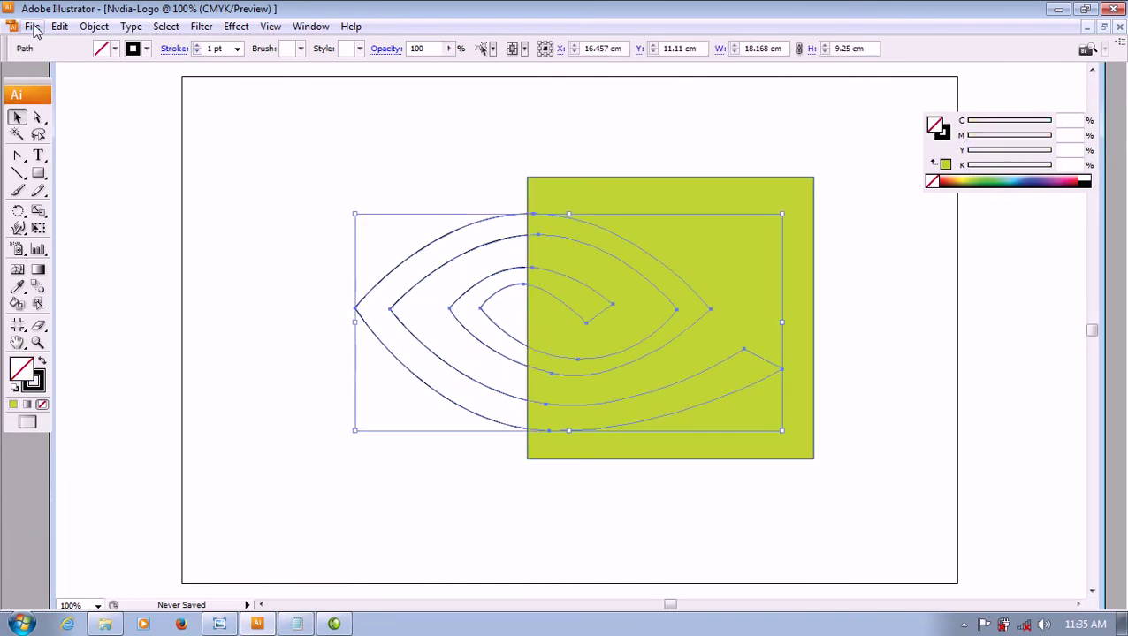
{"action": "left_click", "coordinate": [59, 25]}
{"action": "left_click", "coordinate": [112, 108]}
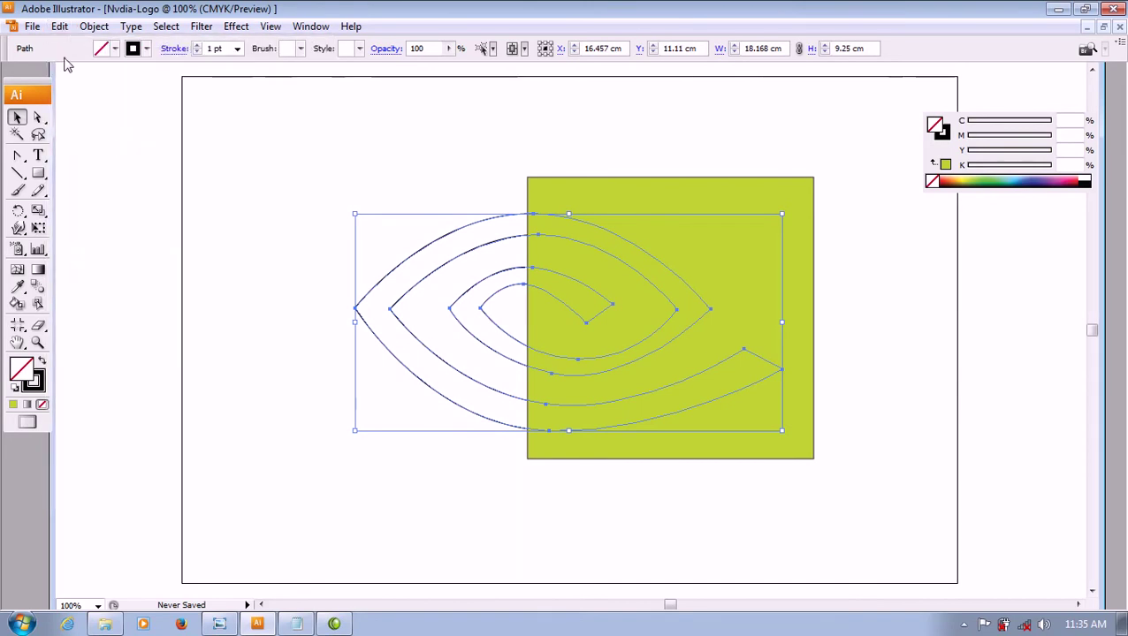
{"action": "left_click", "coordinate": [61, 26]}
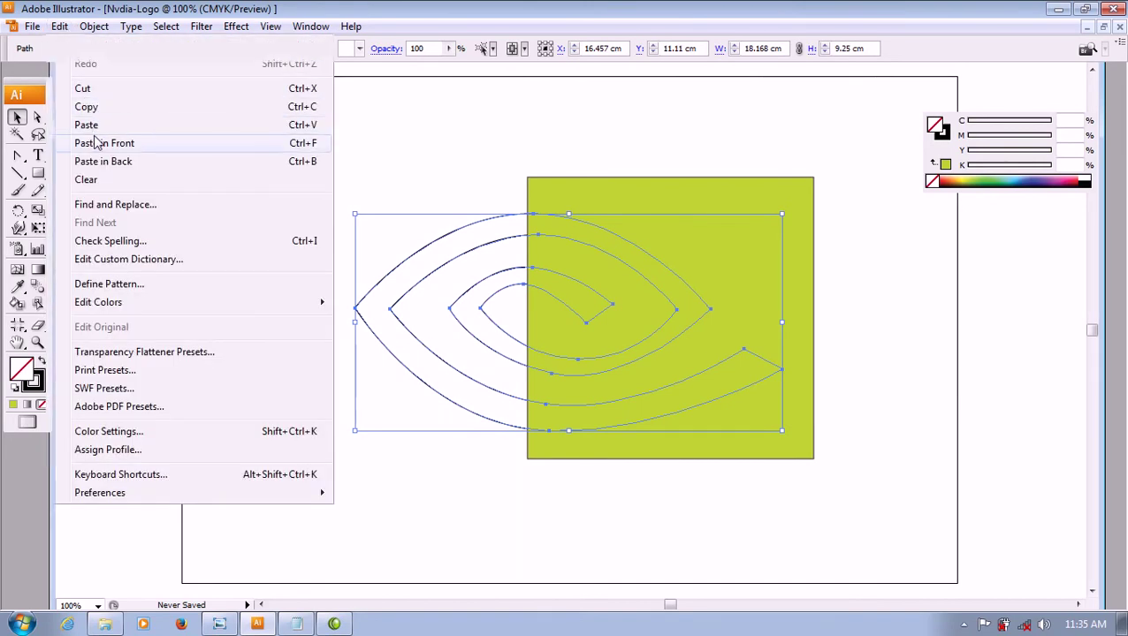
{"action": "left_click", "coordinate": [88, 142]}
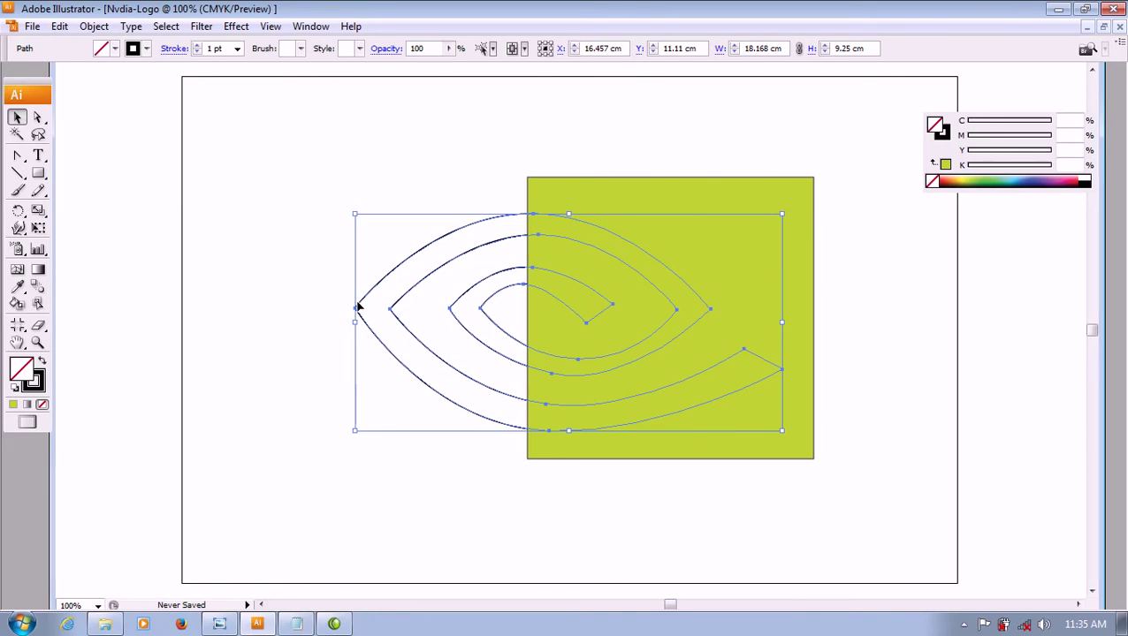
- Drag the pasted eye copy to the artboard's lower-left
{"action": "left_click_drag", "start_coordinate": [358, 306], "coordinate": [44, 423]}
{"action": "left_click_drag", "start_coordinate": [392, 356], "coordinate": [127, 522]}
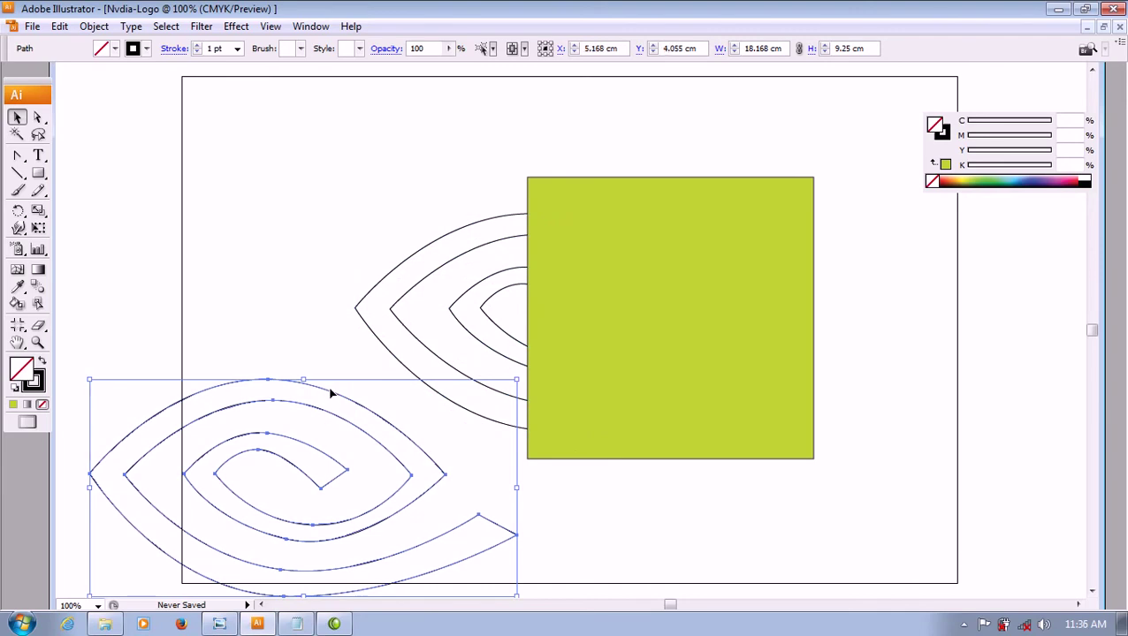
{"action": "left_click_drag", "start_coordinate": [329, 395], "coordinate": [134, 336]}
- Push the eye copy past the artboard's left edge and marquee-select the eye with the green square
{"action": "left_click_drag", "start_coordinate": [196, 367], "coordinate": [115, 364]}
{"action": "left_click", "coordinate": [623, 511]}
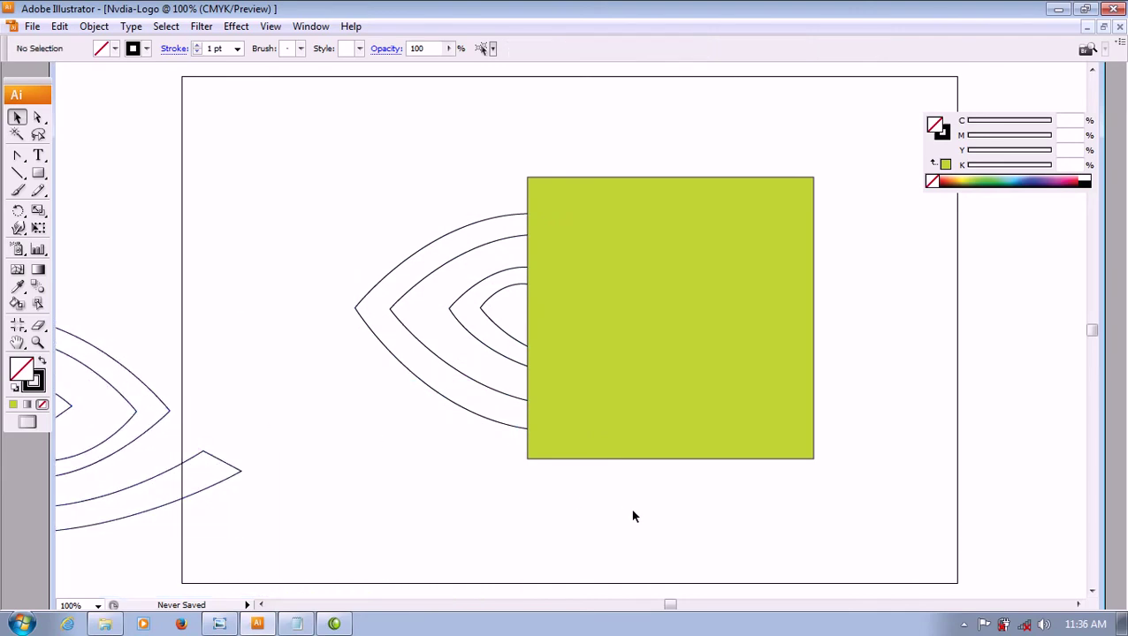
{"action": "left_click_drag", "start_coordinate": [391, 196], "coordinate": [541, 382]}
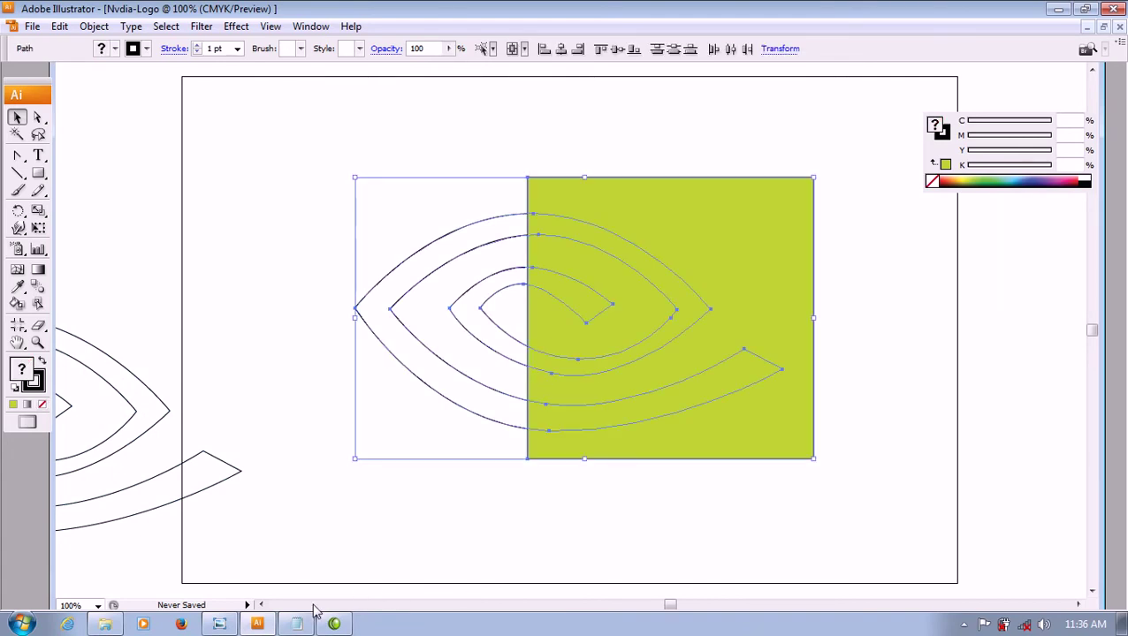
{"action": "left_click", "coordinate": [218, 624]}
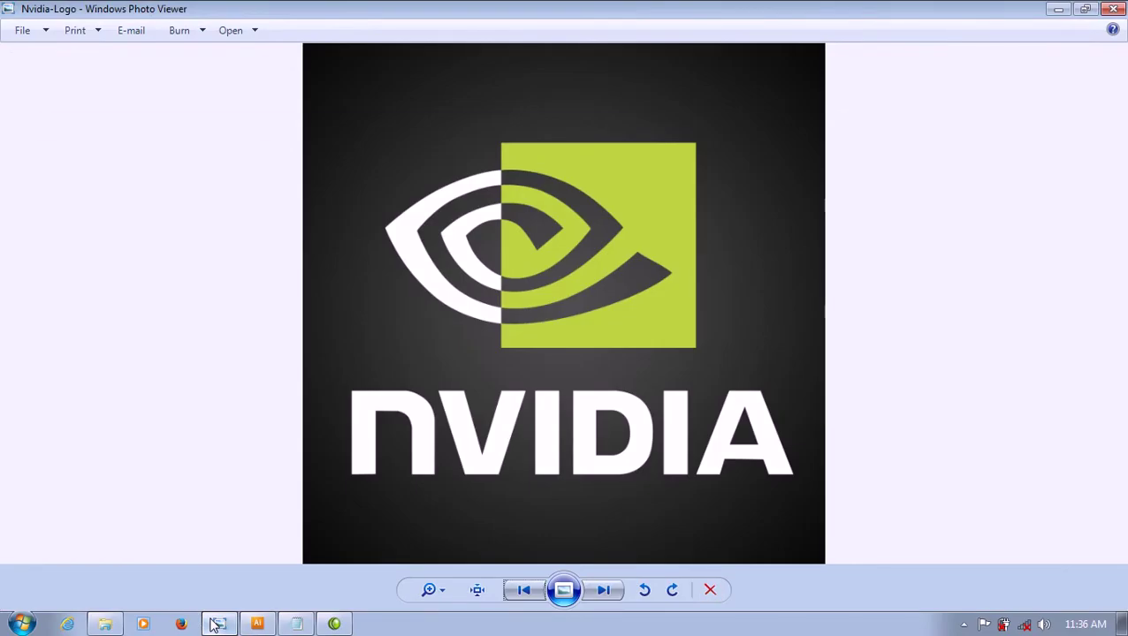
{"action": "left_click", "coordinate": [214, 626]}
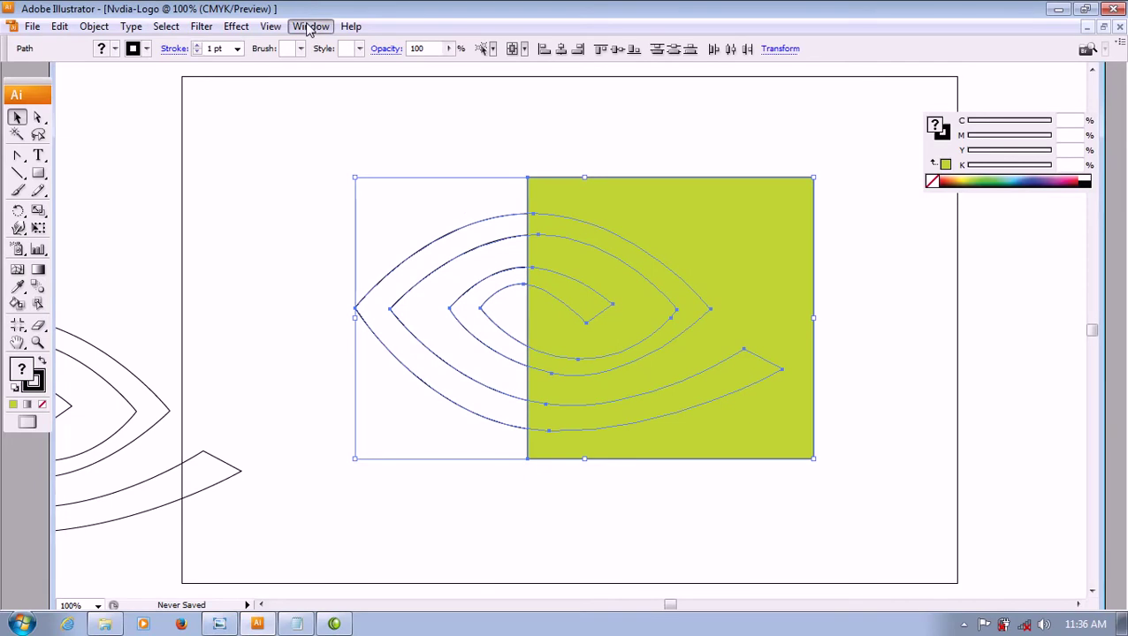
{"action": "left_click", "coordinate": [312, 26]}
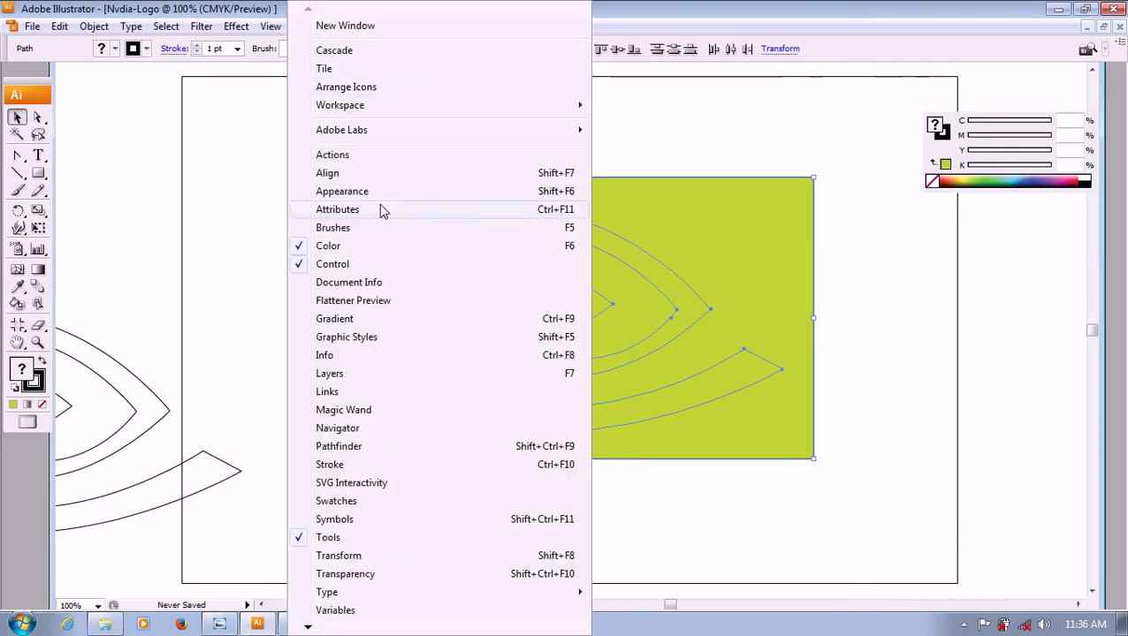
{"action": "left_click", "coordinate": [340, 446]}
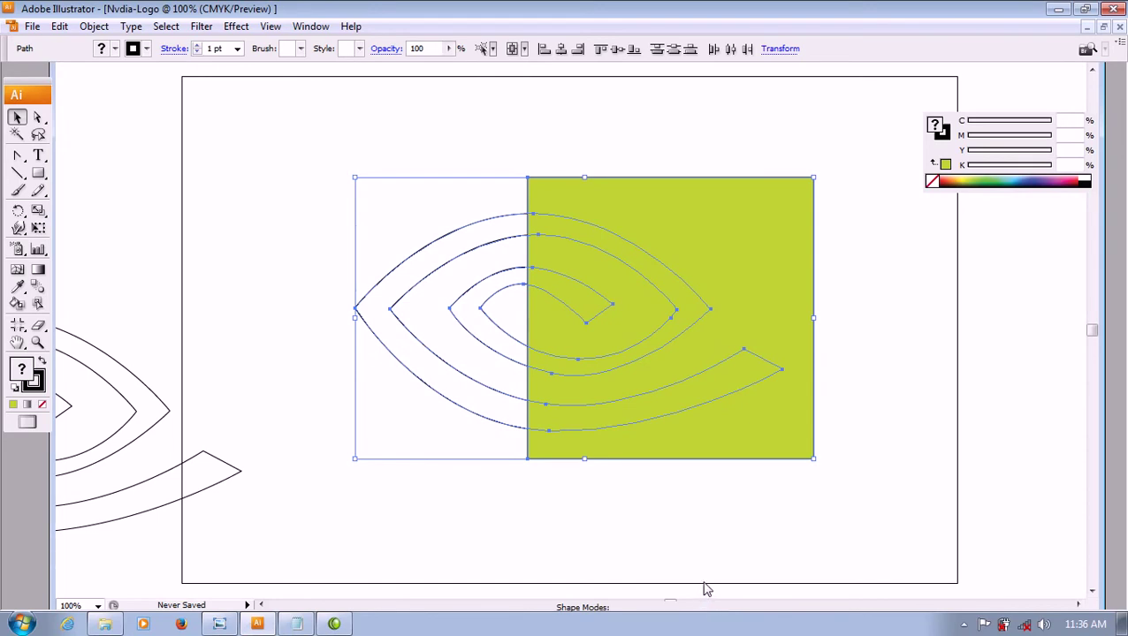
- Divide the eye and square into separate pieces with Pathfinder and select the inner band
{"action": "left_click", "coordinate": [909, 378]}
{"action": "left_click", "coordinate": [833, 252]}
{"action": "left_click", "coordinate": [40, 120]}
{"action": "left_click", "coordinate": [589, 240]}
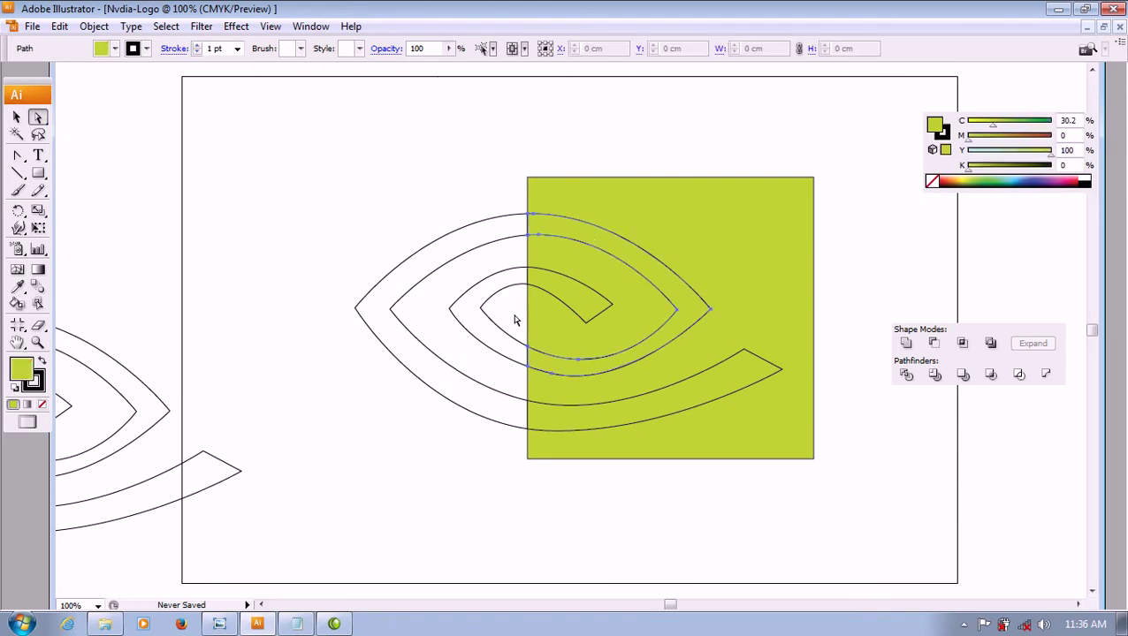
{"action": "left_click", "coordinate": [221, 625]}
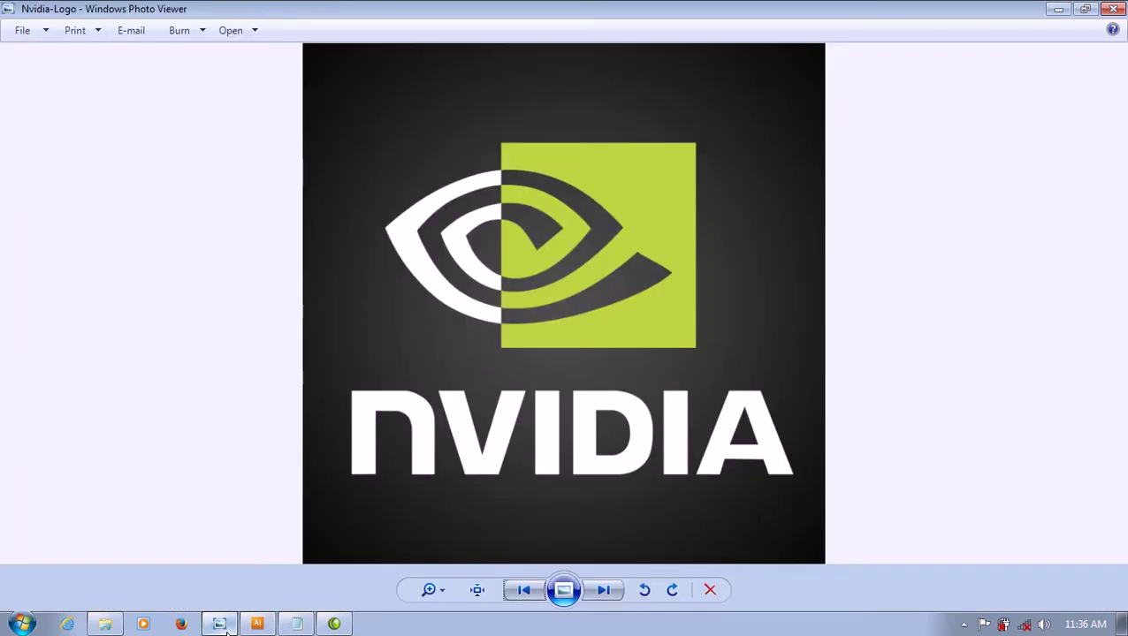
{"action": "left_click", "coordinate": [257, 625]}
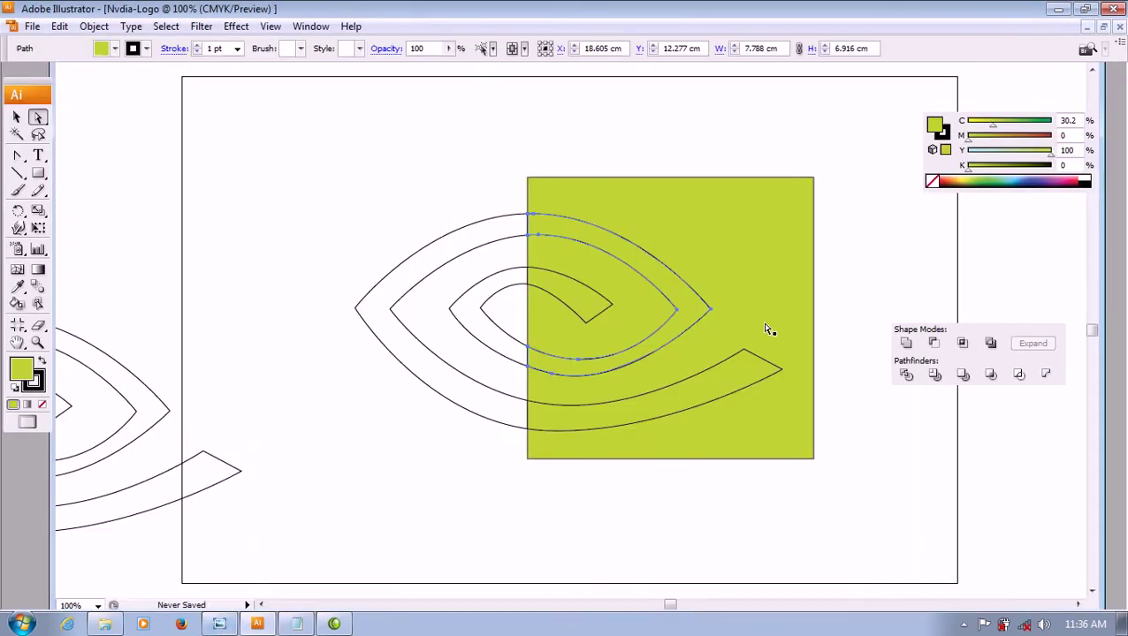
- Fill the middle band, hook and lower band inside the green square with white
{"action": "left_click", "coordinate": [938, 296]}
{"action": "left_click", "coordinate": [594, 305]}
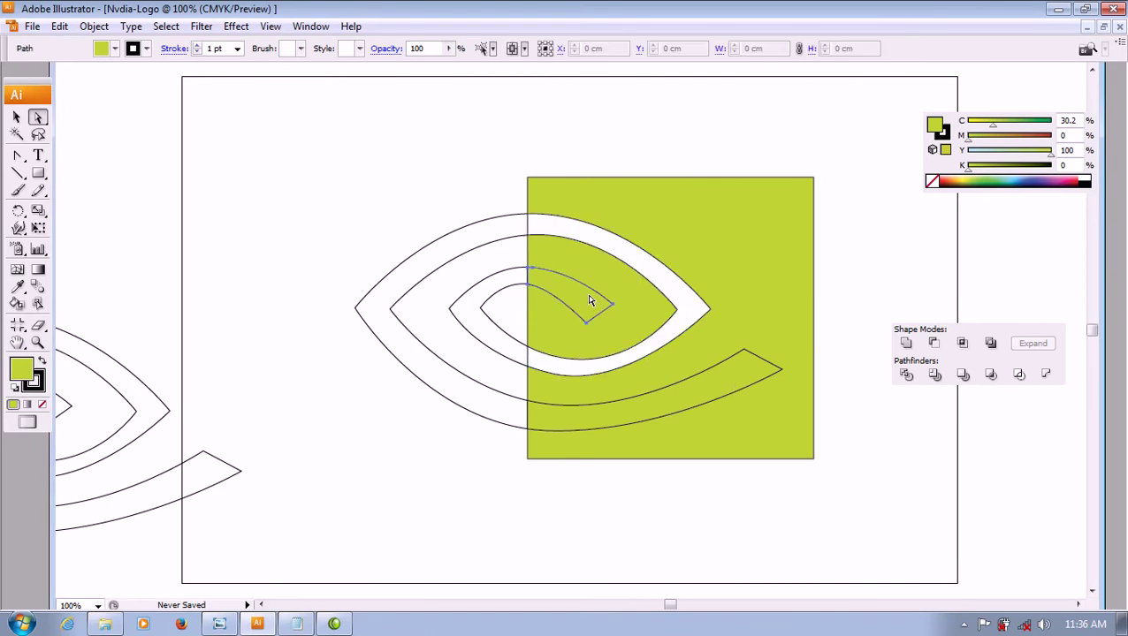
{"action": "left_click", "coordinate": [591, 301]}
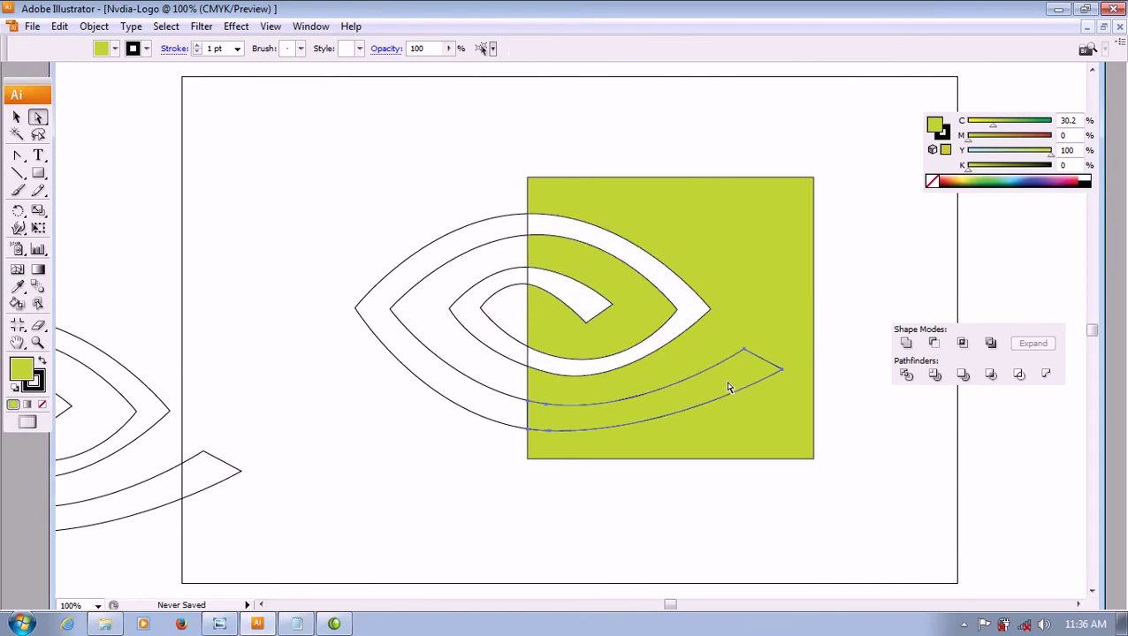
{"action": "left_click", "coordinate": [728, 387]}
{"action": "left_click", "coordinate": [490, 246]}
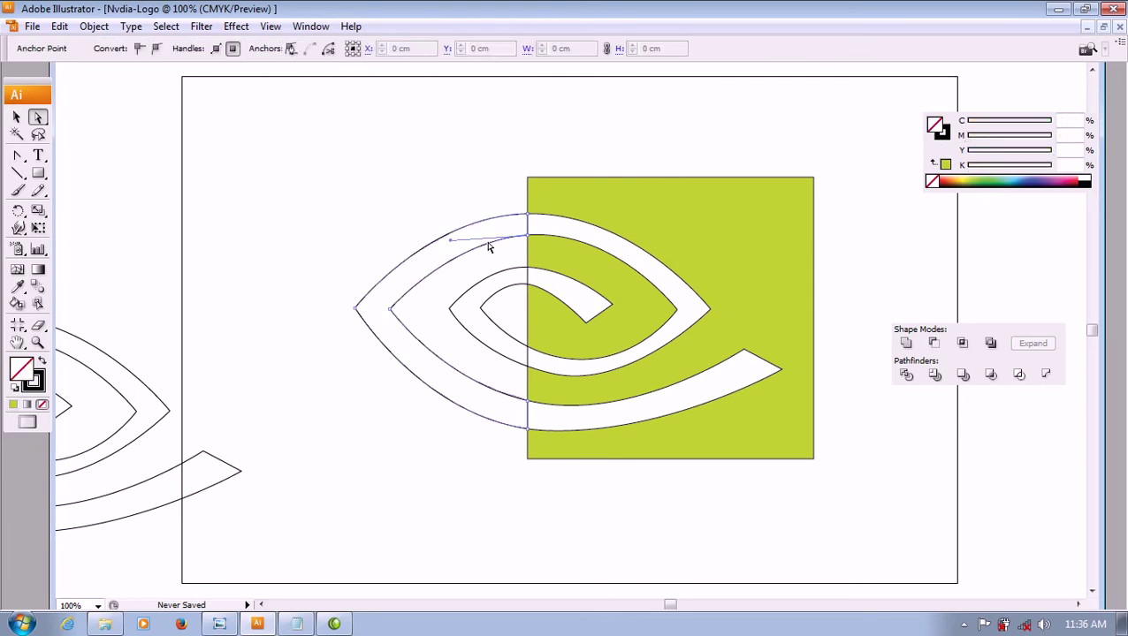
- Inspect how the divided eye-and-square artwork is grouped, then clear the selection
{"action": "left_click", "coordinate": [24, 116]}
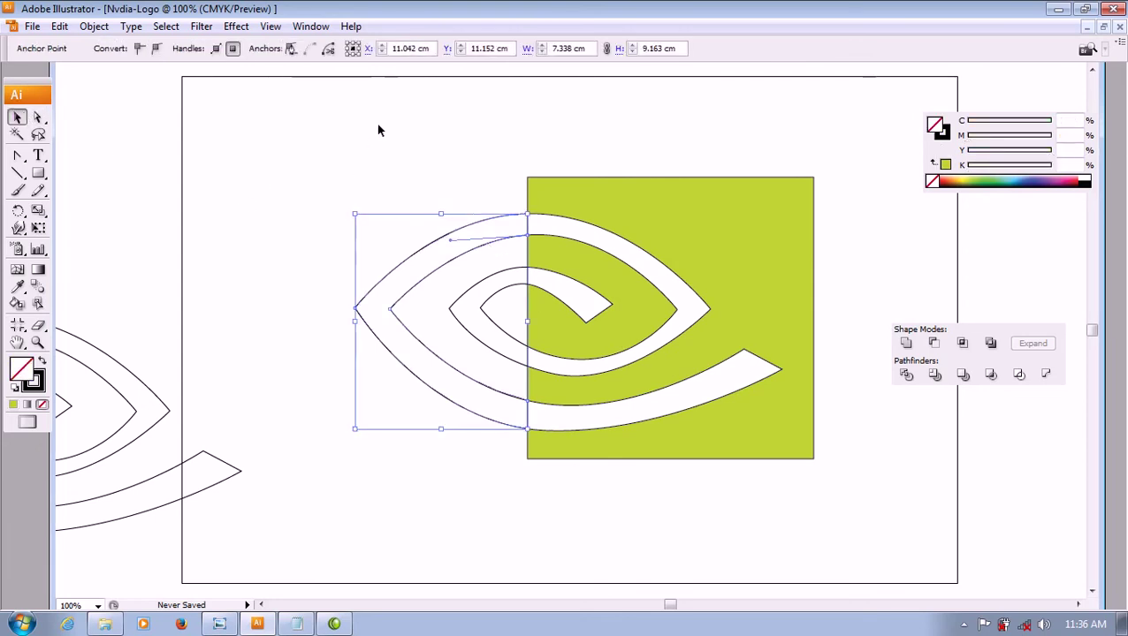
{"action": "left_click", "coordinate": [377, 129]}
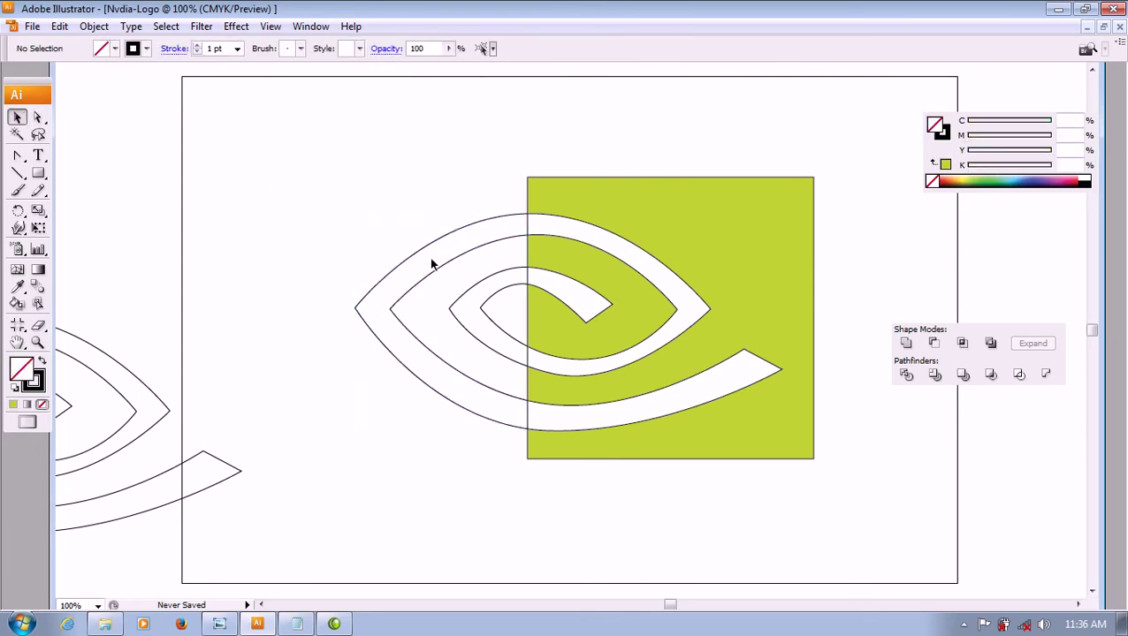
{"action": "left_click", "coordinate": [460, 370]}
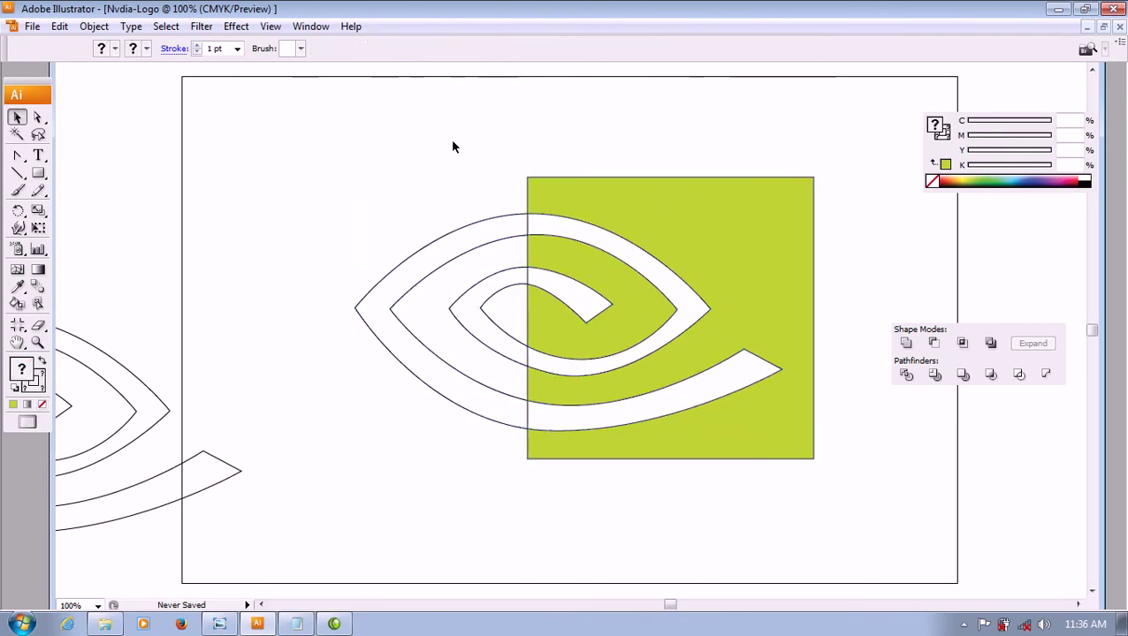
{"action": "left_click", "coordinate": [436, 242]}
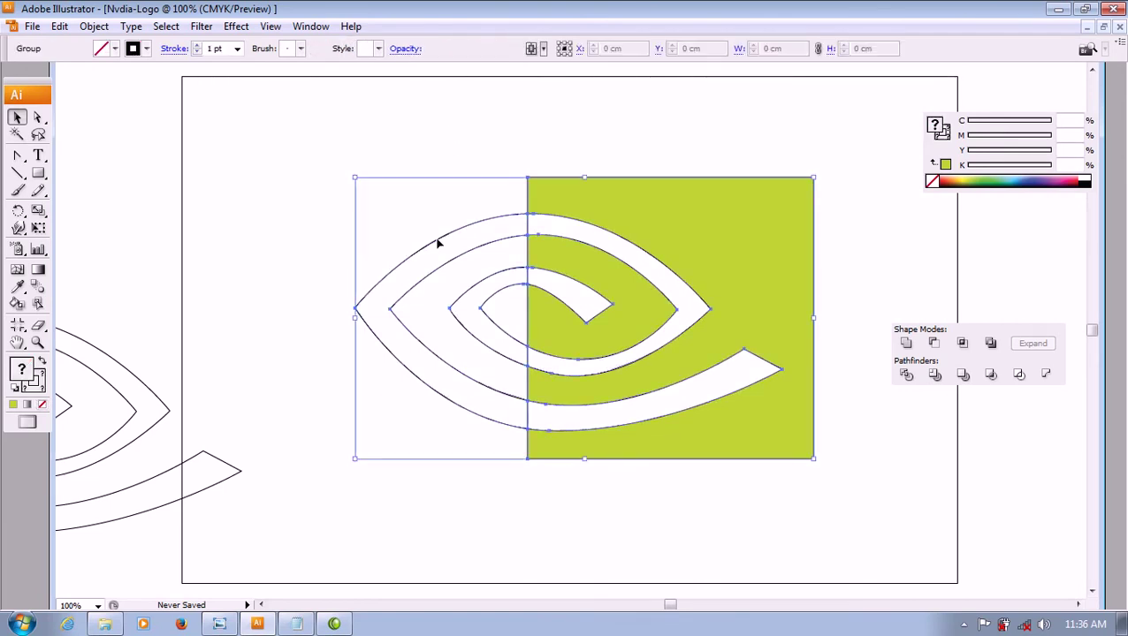
{"action": "left_click", "coordinate": [38, 116]}
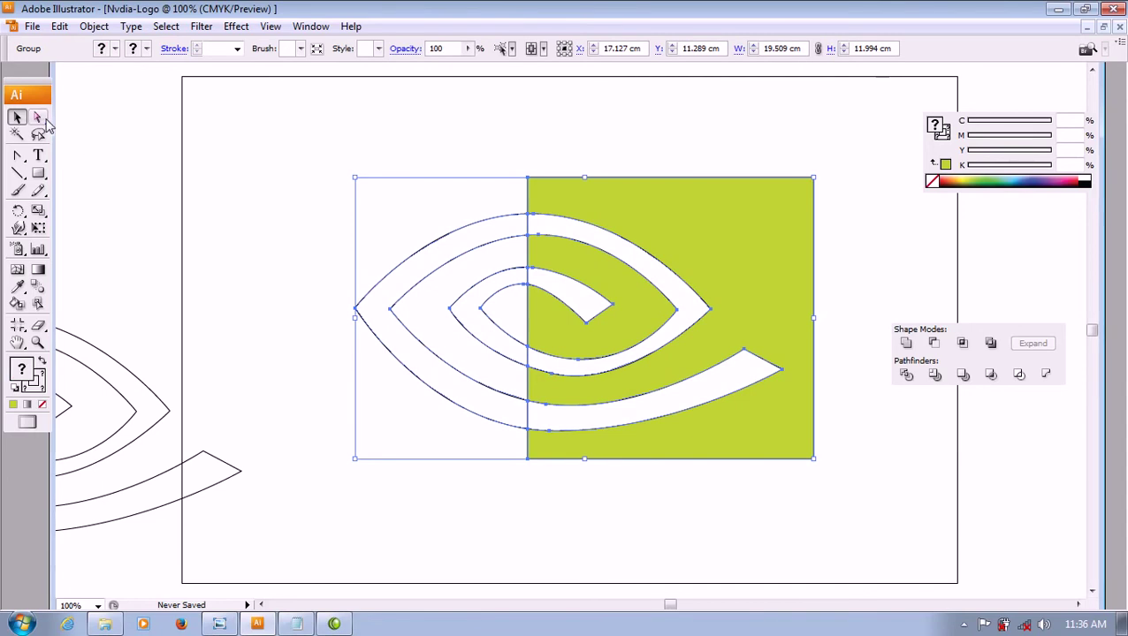
{"action": "key", "text": "ctrl+shift+a"}
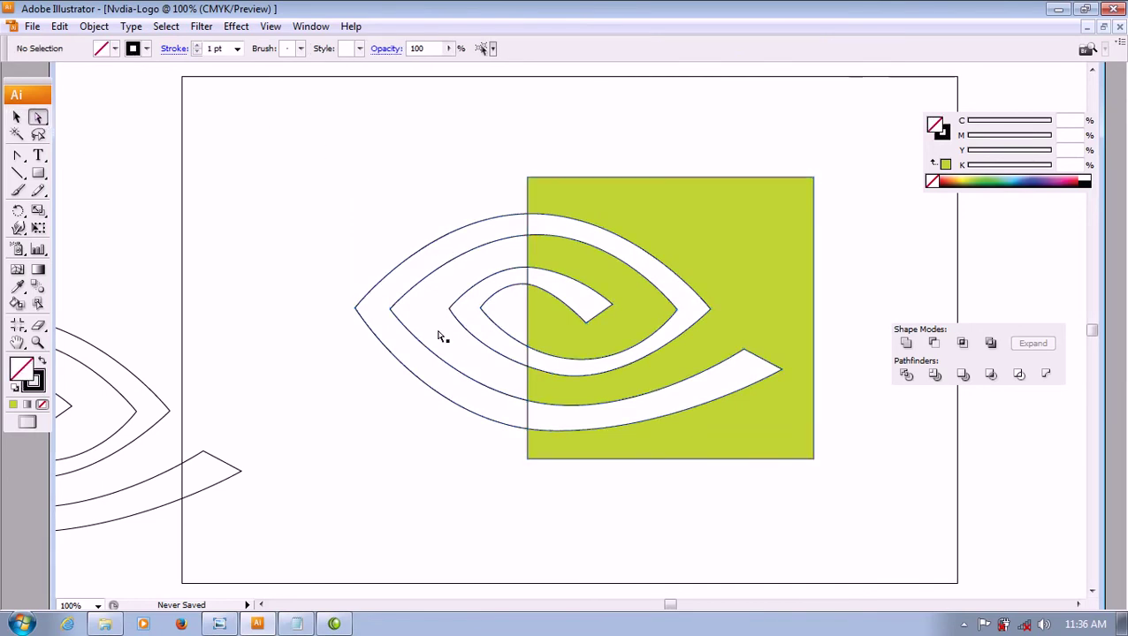
- Fill the eye's outer and inner left bands with white, comparing with the reference logo
{"action": "left_click", "coordinate": [433, 279]}
{"action": "left_click", "coordinate": [488, 322], "text": "shift"}
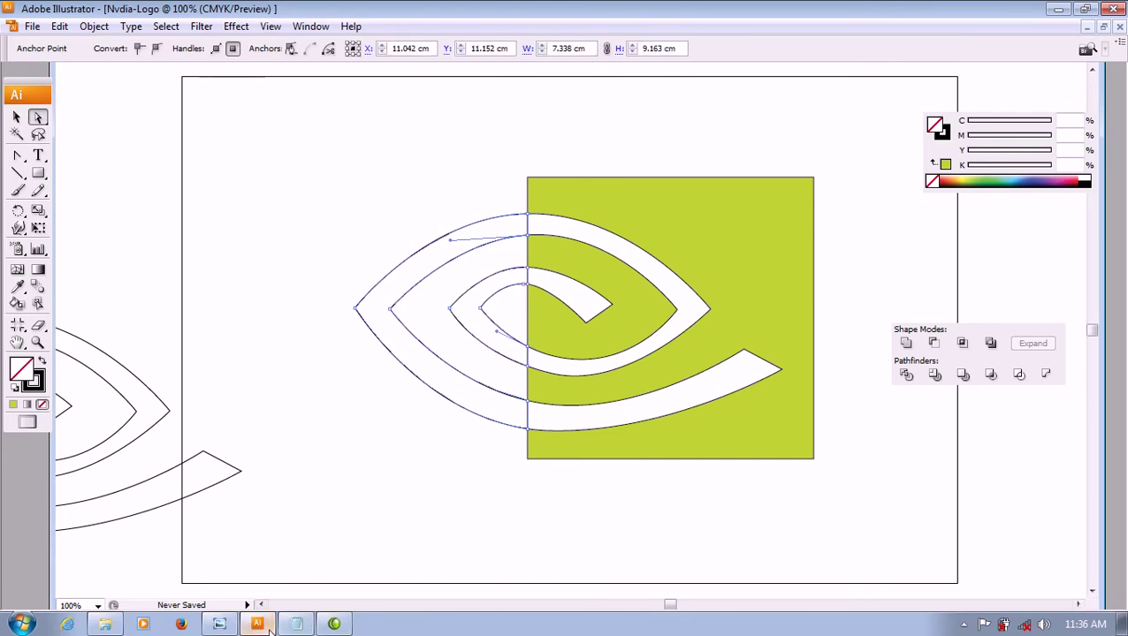
{"action": "left_click", "coordinate": [219, 625]}
{"action": "left_click", "coordinate": [219, 625]}
{"action": "left_click", "coordinate": [1085, 178]}
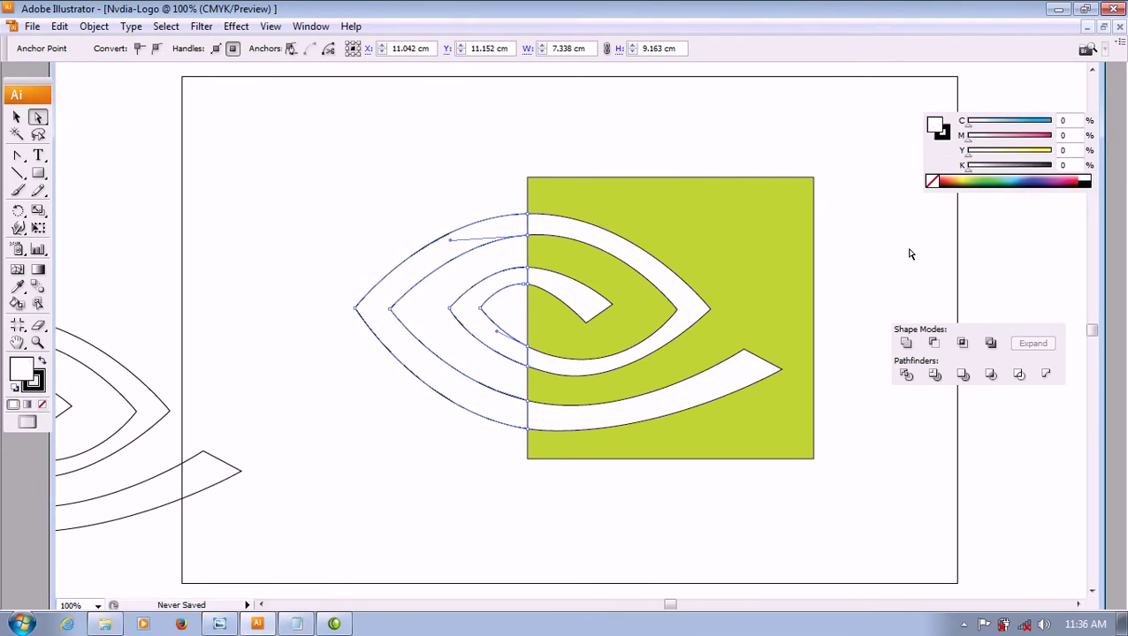
{"action": "left_click", "coordinate": [910, 254]}
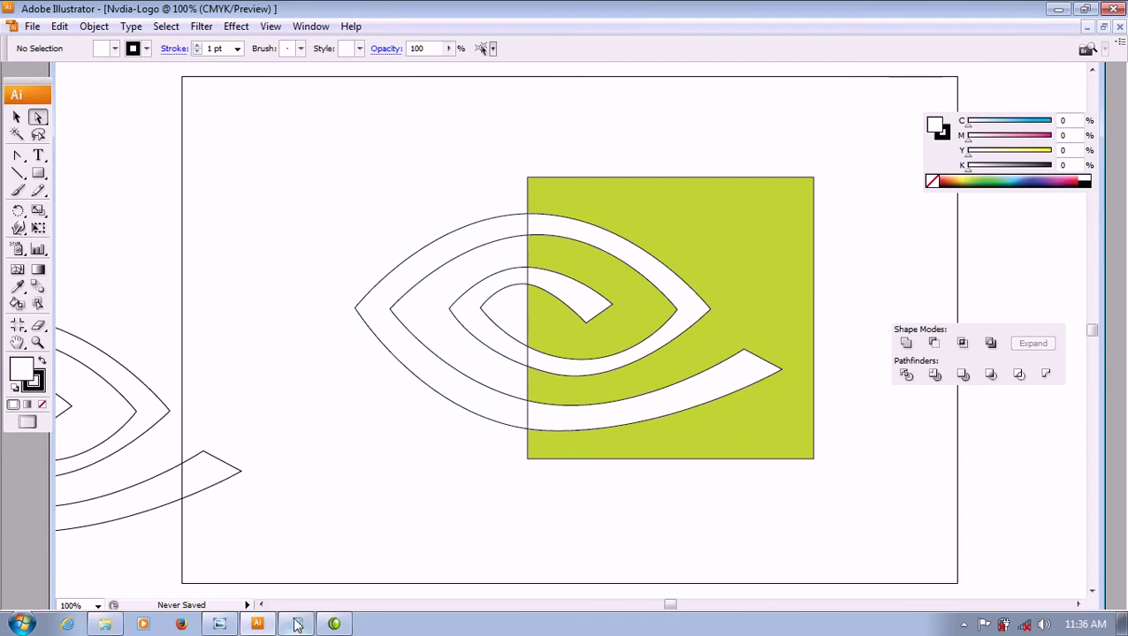
{"action": "left_click", "coordinate": [221, 625]}
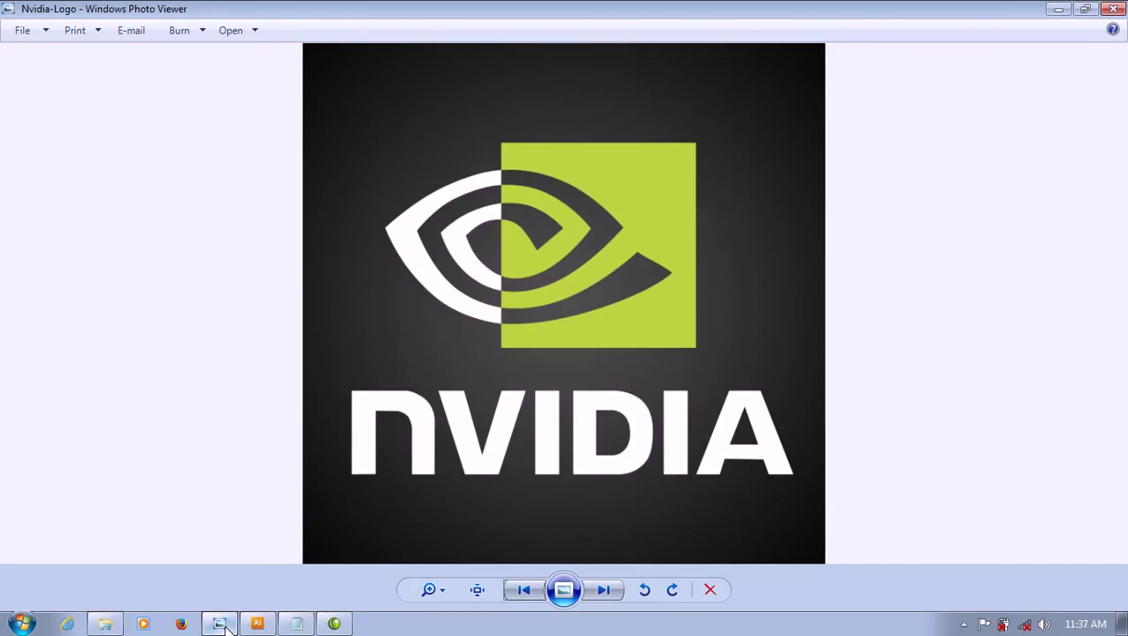
{"action": "left_click", "coordinate": [221, 625]}
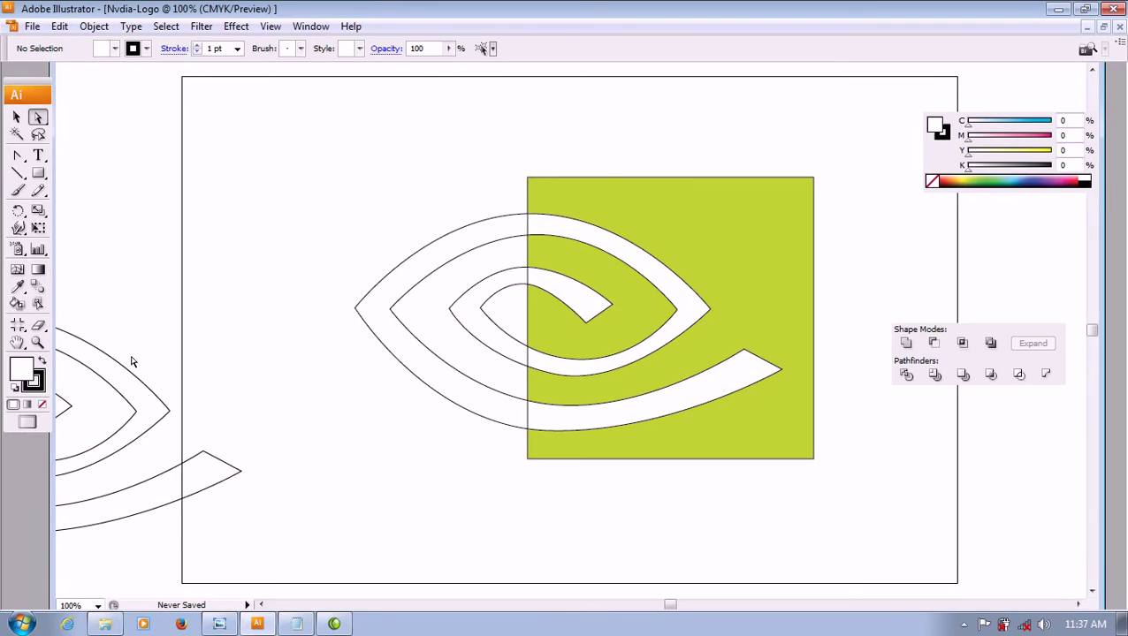
- Move the spare eye artwork further left off the artboard
{"action": "left_click", "coordinate": [130, 361]}
{"action": "left_click", "coordinate": [146, 485]}
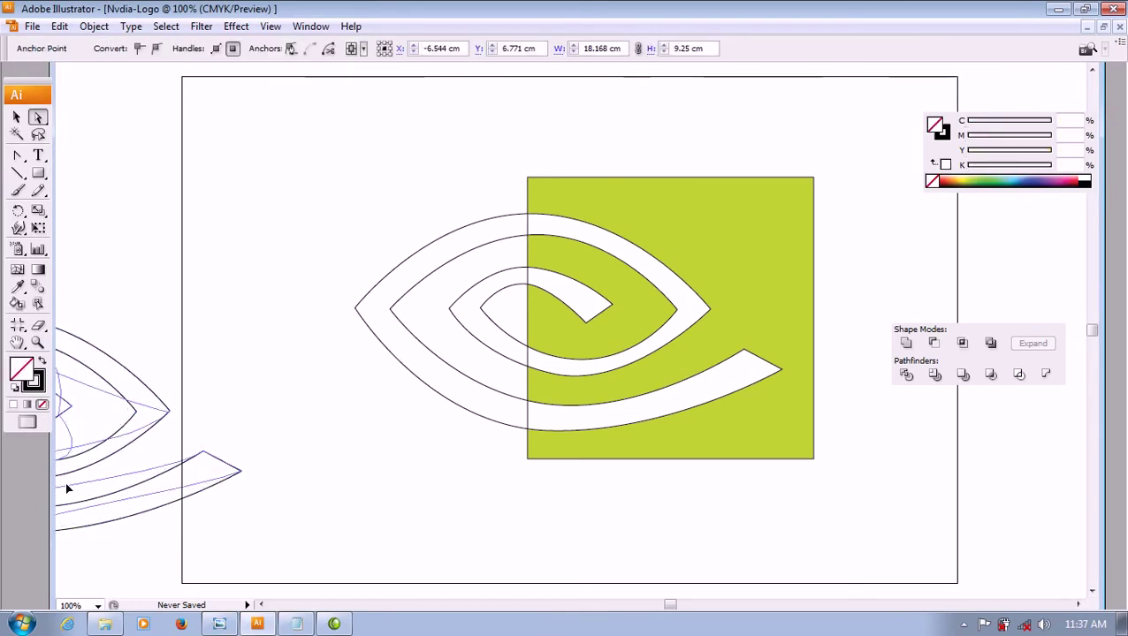
{"action": "scroll", "coordinate": [177, 487], "scroll_direction": "left", "scroll_amount": 1}
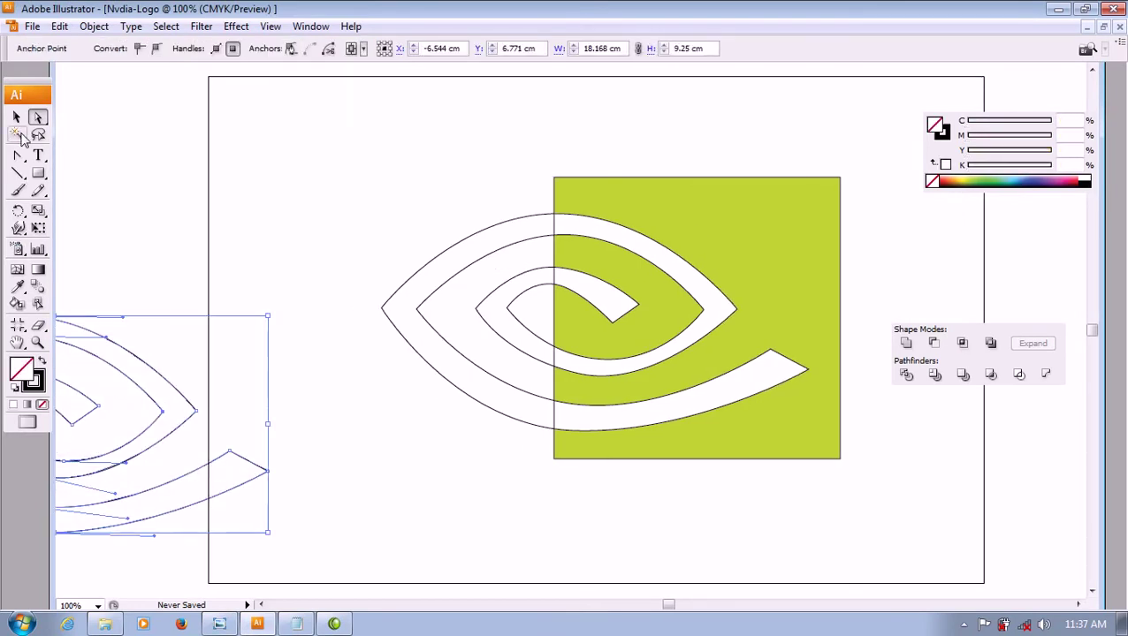
{"action": "left_click", "coordinate": [17, 118]}
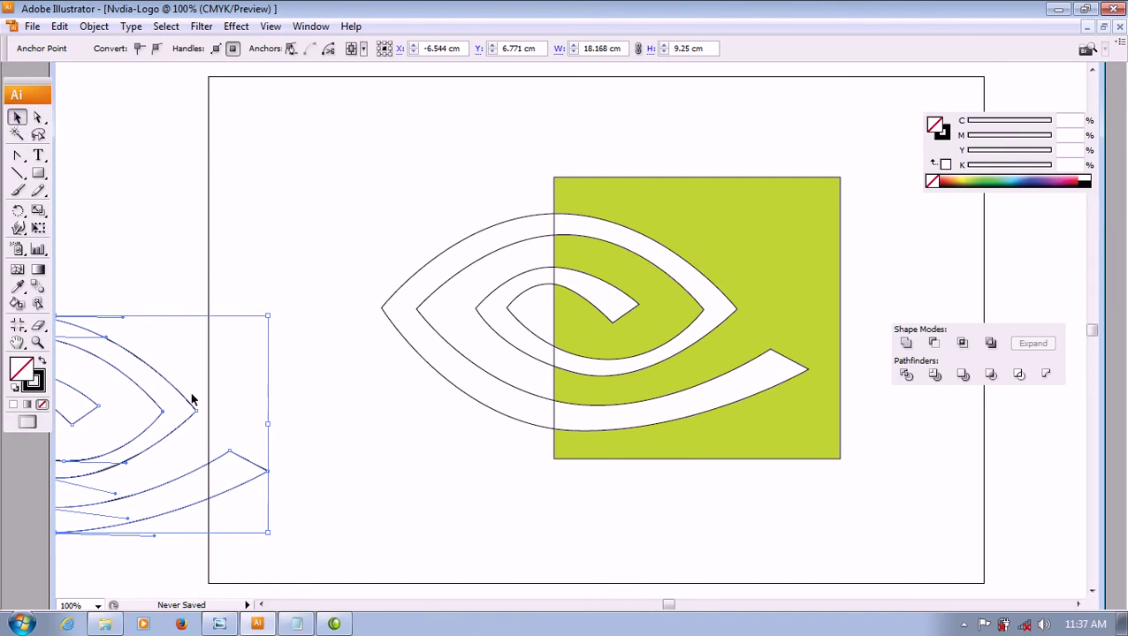
{"action": "left_click_drag", "start_coordinate": [192, 407], "coordinate": [111, 409]}
{"action": "left_click", "coordinate": [519, 504]}
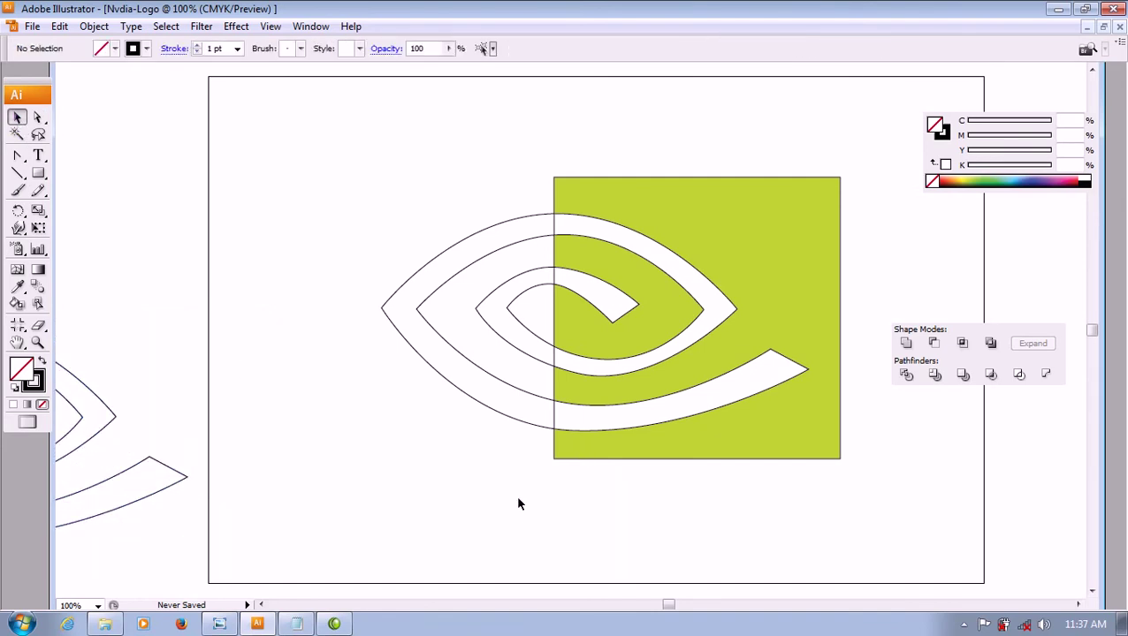
- Zoom to 66.67% and nudge the whole logo group slightly left
{"action": "left_click", "coordinate": [97, 606]}
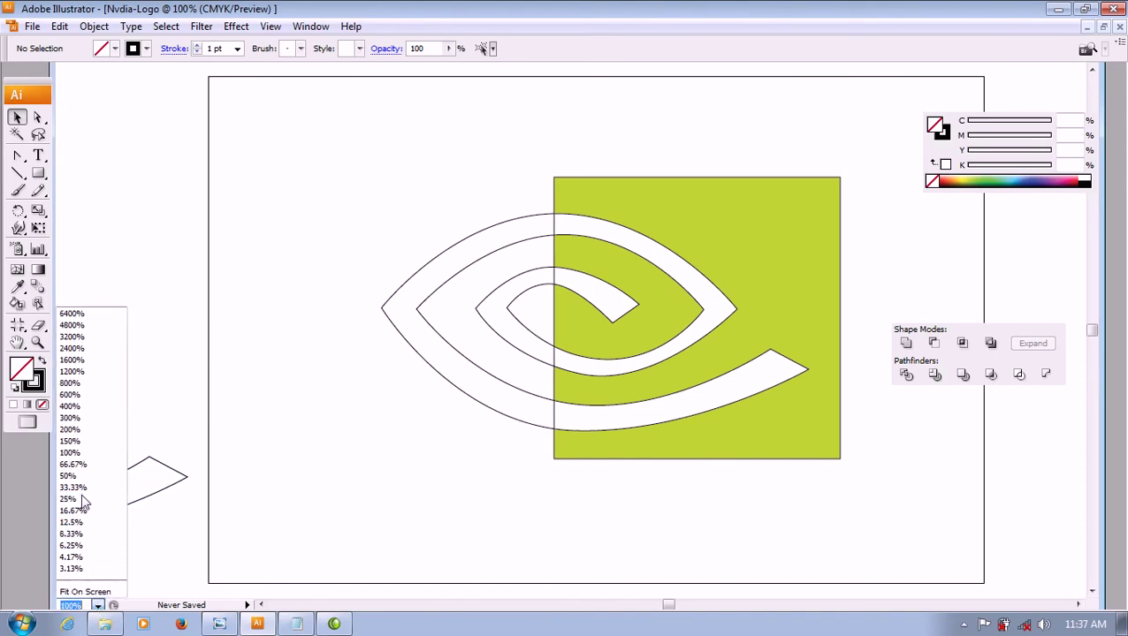
{"action": "left_click", "coordinate": [74, 464]}
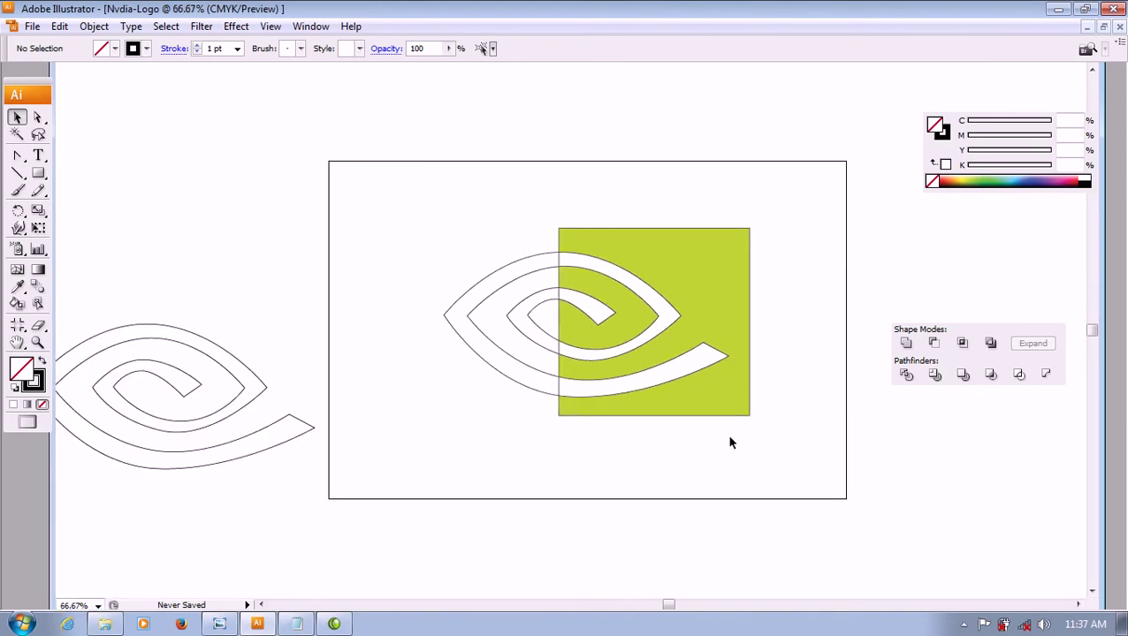
{"action": "left_click_drag", "start_coordinate": [437, 222], "coordinate": [781, 429]}
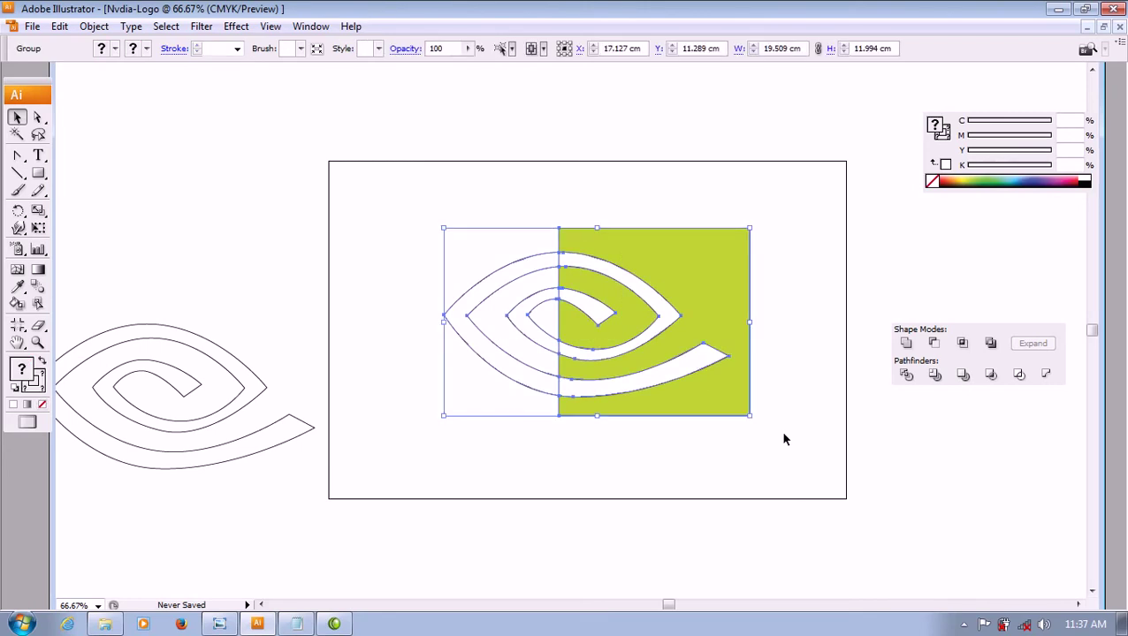
{"action": "key", "text": "Left"}
{"action": "key", "text": "Left"}
{"action": "key", "text": "Left"}
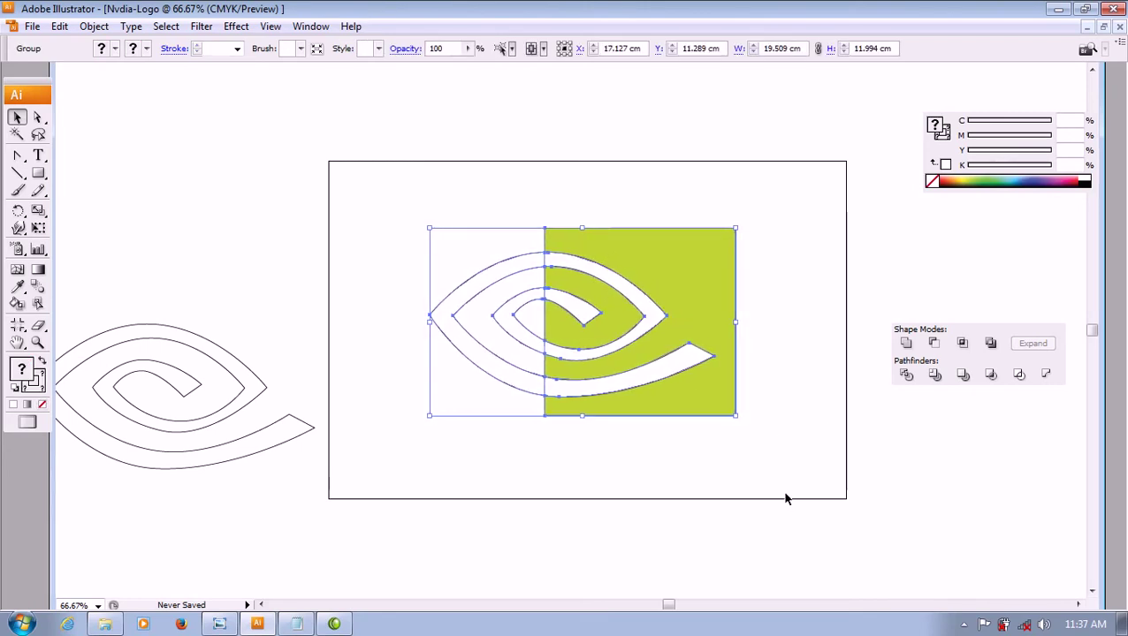
{"action": "left_click", "coordinate": [145, 130]}
- Add Layer 2 beneath Layer 1 and draw a 33.547 × 22.118 cm artboard-covering rectangle on it
{"action": "left_click", "coordinate": [38, 173]}
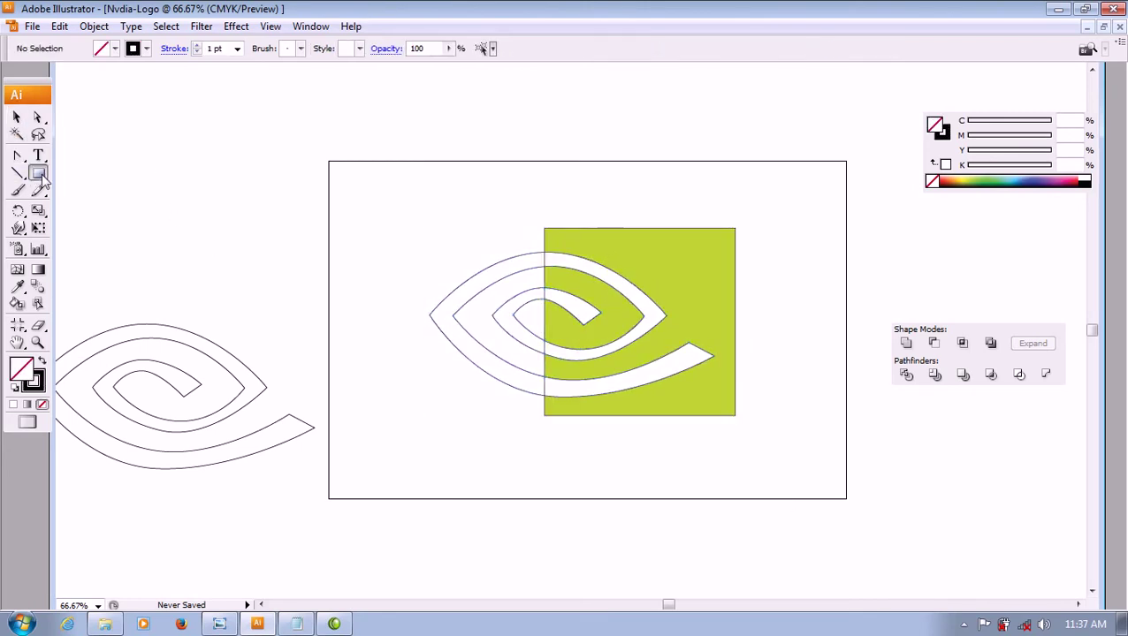
{"action": "left_click", "coordinate": [1116, 368]}
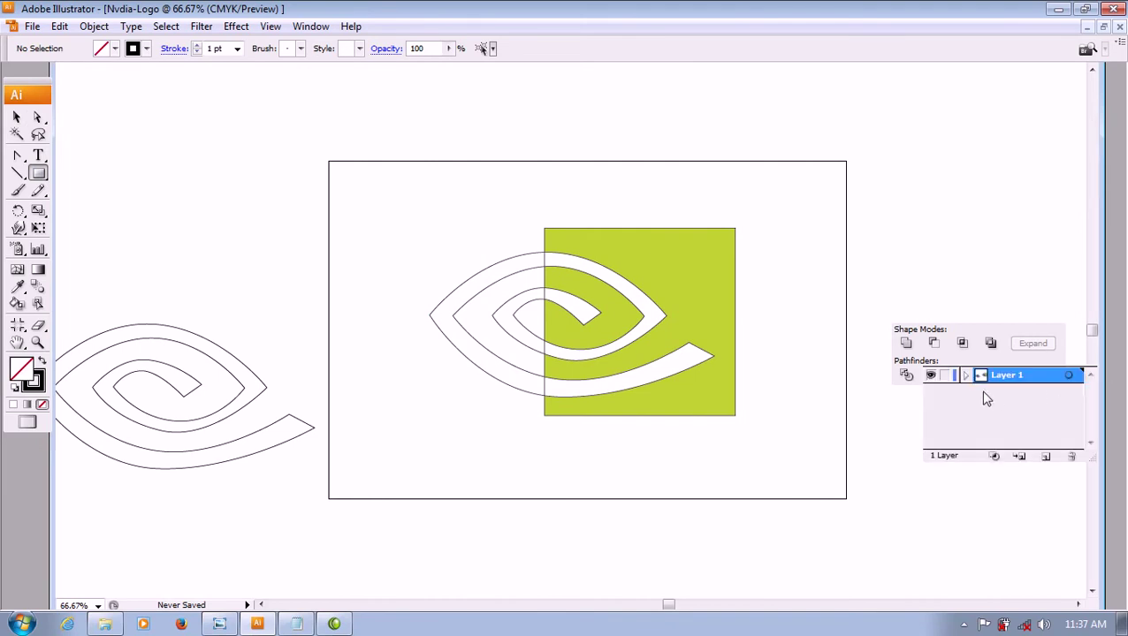
{"action": "left_click", "coordinate": [1045, 456]}
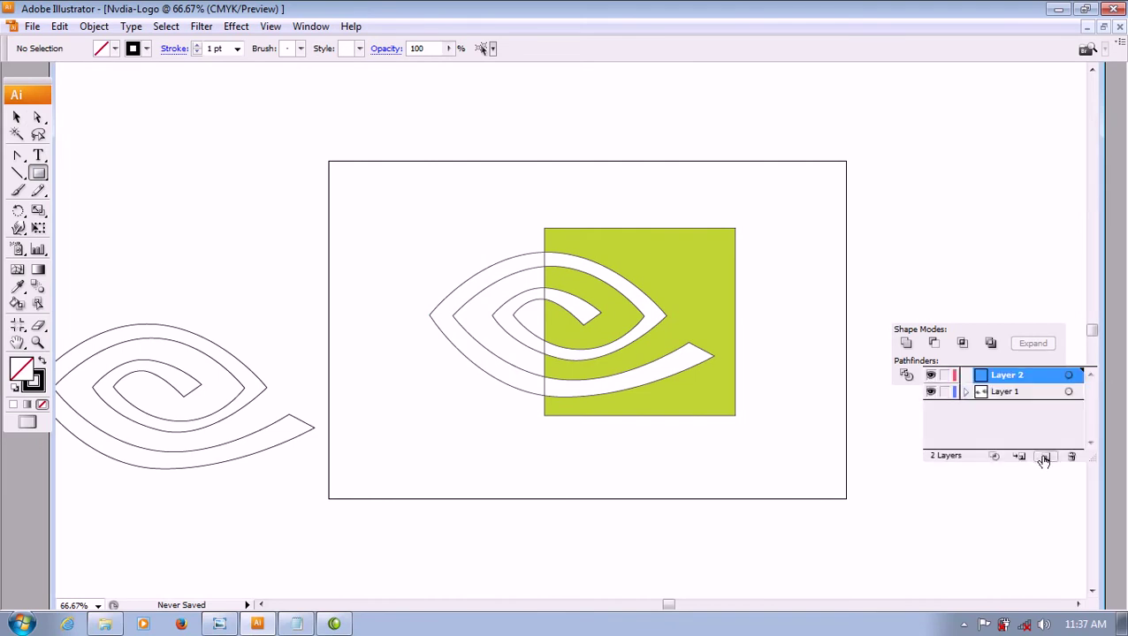
{"action": "left_click_drag", "start_coordinate": [996, 378], "coordinate": [986, 437]}
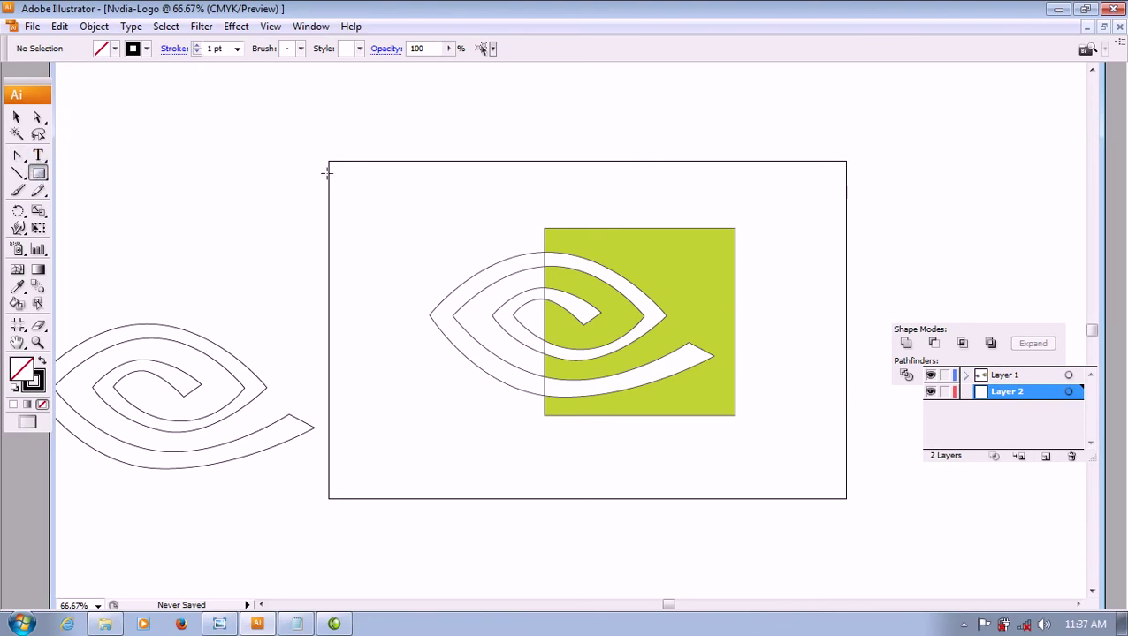
{"action": "left_click_drag", "start_coordinate": [325, 158], "coordinate": [851, 503]}
- Fill the artboard-sized background rectangle with black, then deselect it
{"action": "left_click", "coordinate": [1118, 100]}
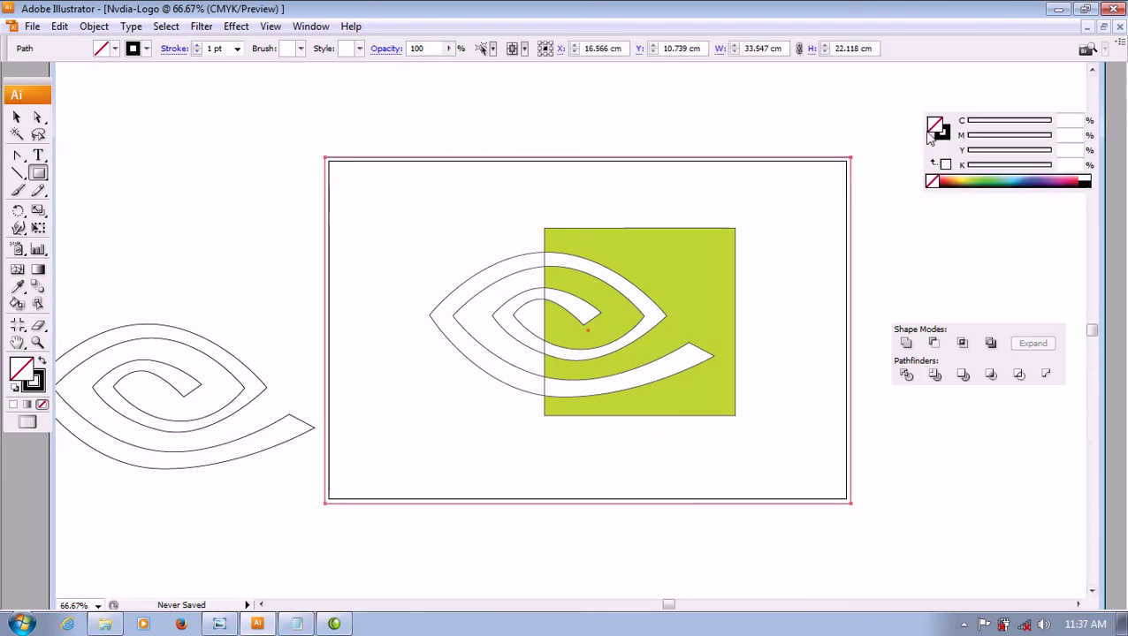
{"action": "left_click", "coordinate": [1082, 180]}
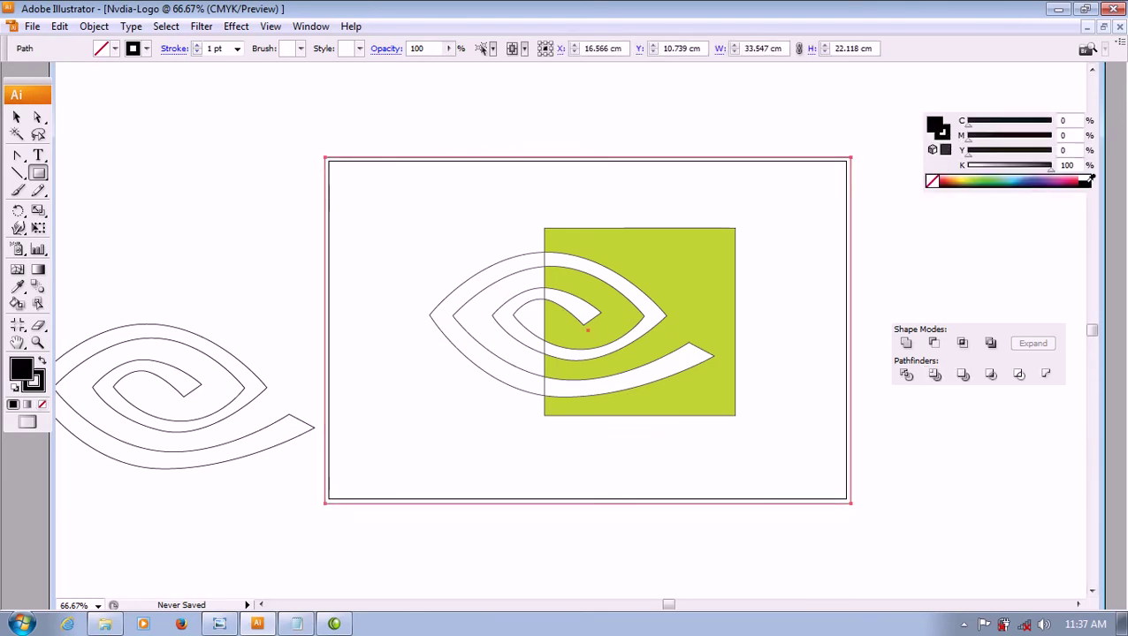
{"action": "left_click", "coordinate": [17, 117]}
{"action": "left_click", "coordinate": [187, 164]}
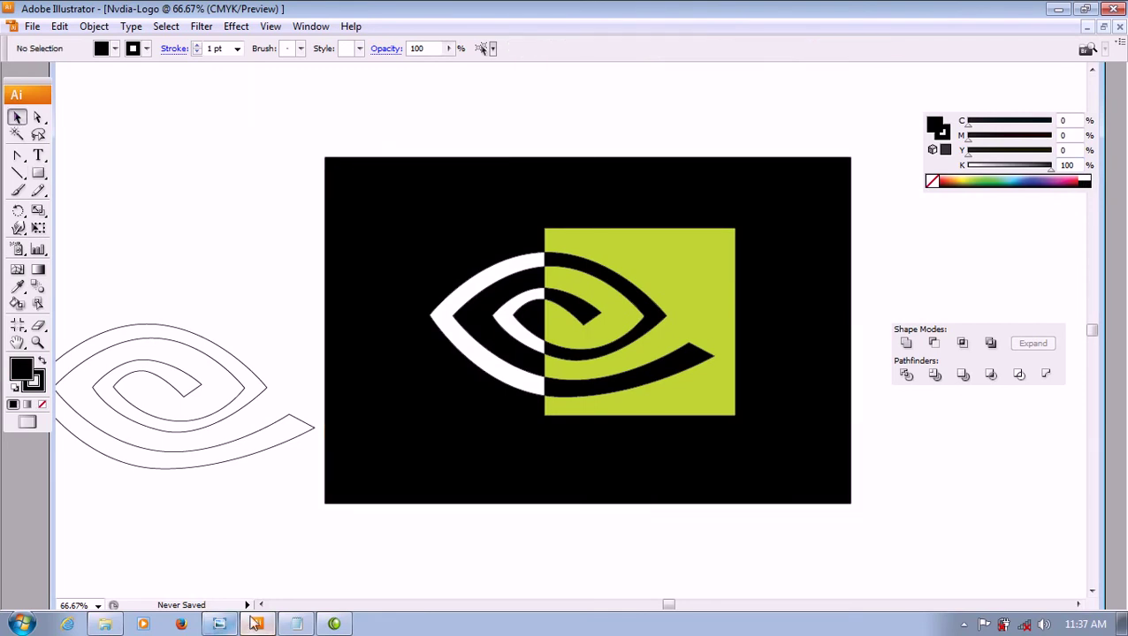
- Compare the artwork against the reference NVIDIA logo photo in Photo Viewer
{"action": "left_click", "coordinate": [227, 626]}
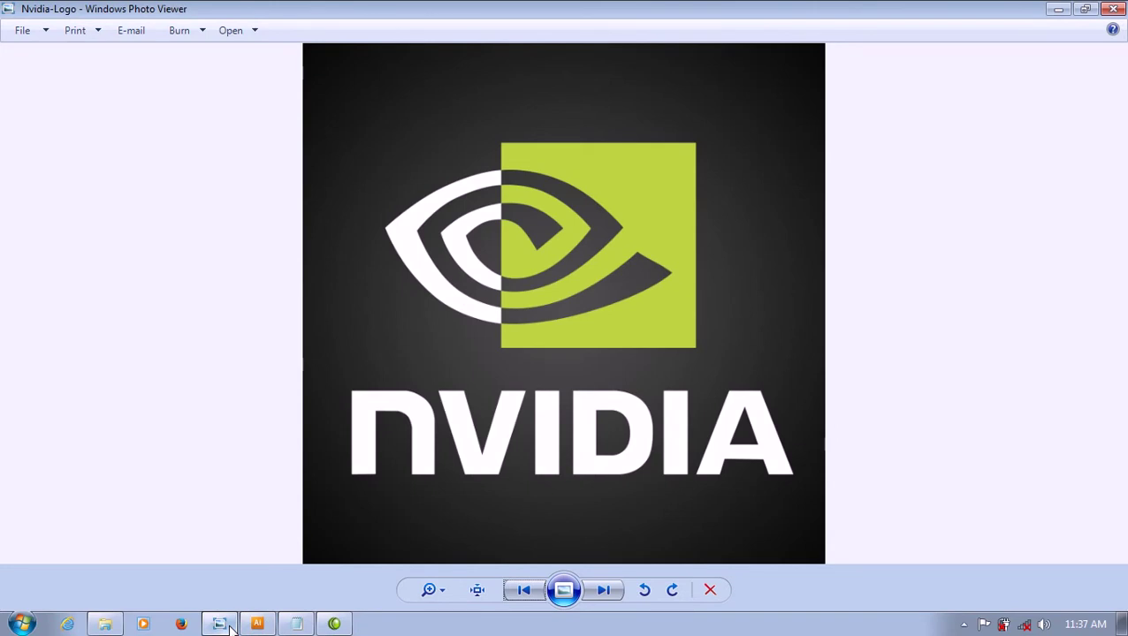
{"action": "left_click", "coordinate": [228, 626]}
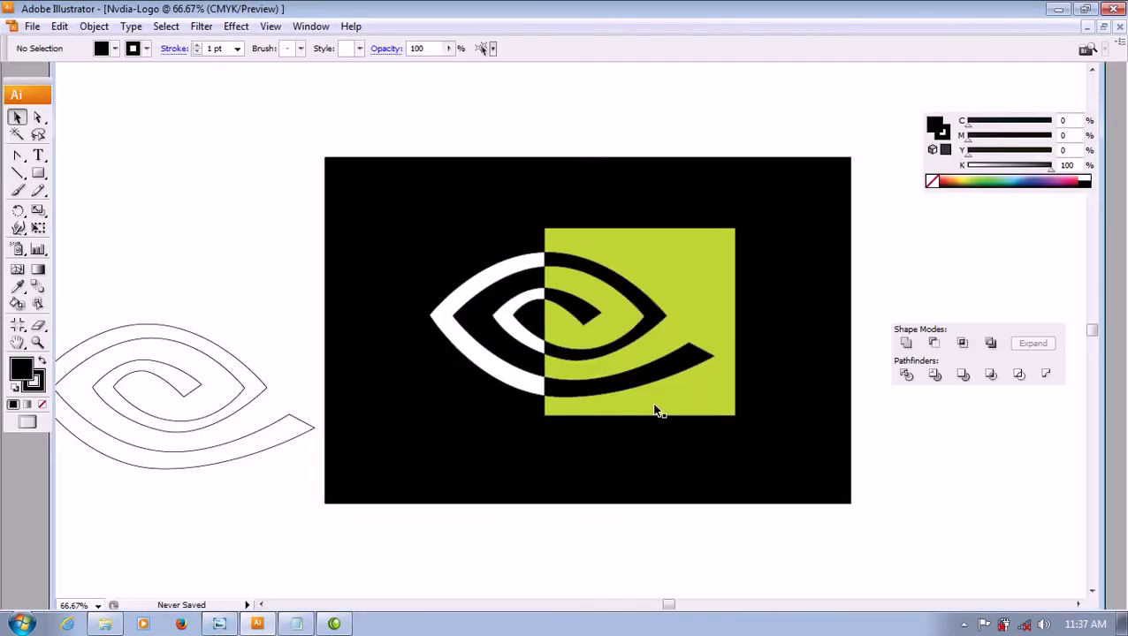
{"action": "left_click", "coordinate": [219, 625]}
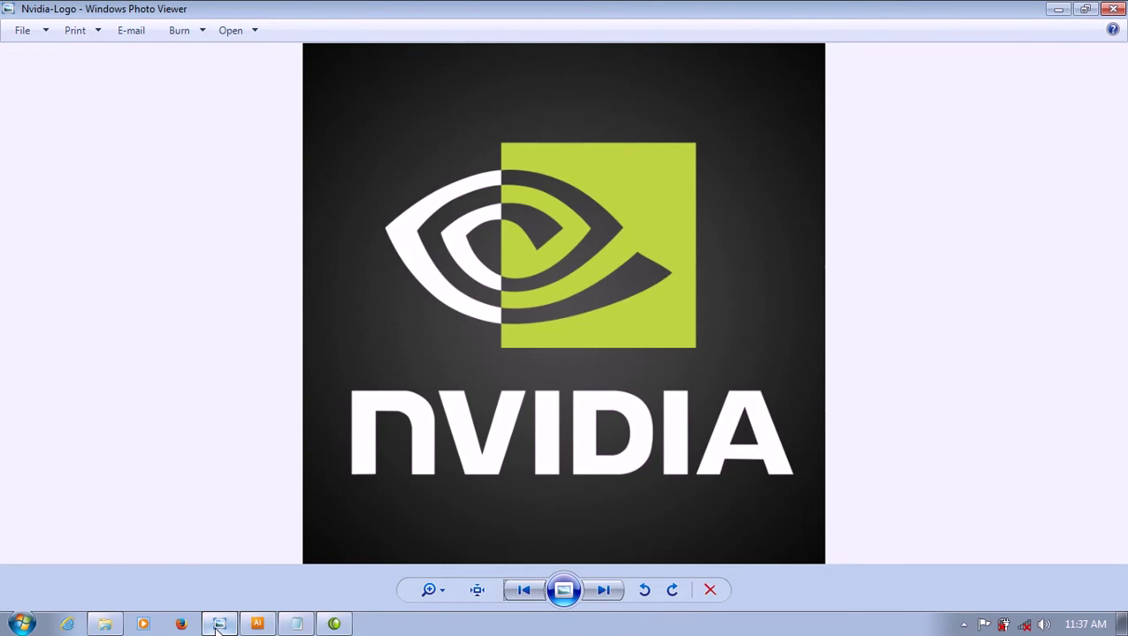
{"action": "left_click", "coordinate": [217, 628]}
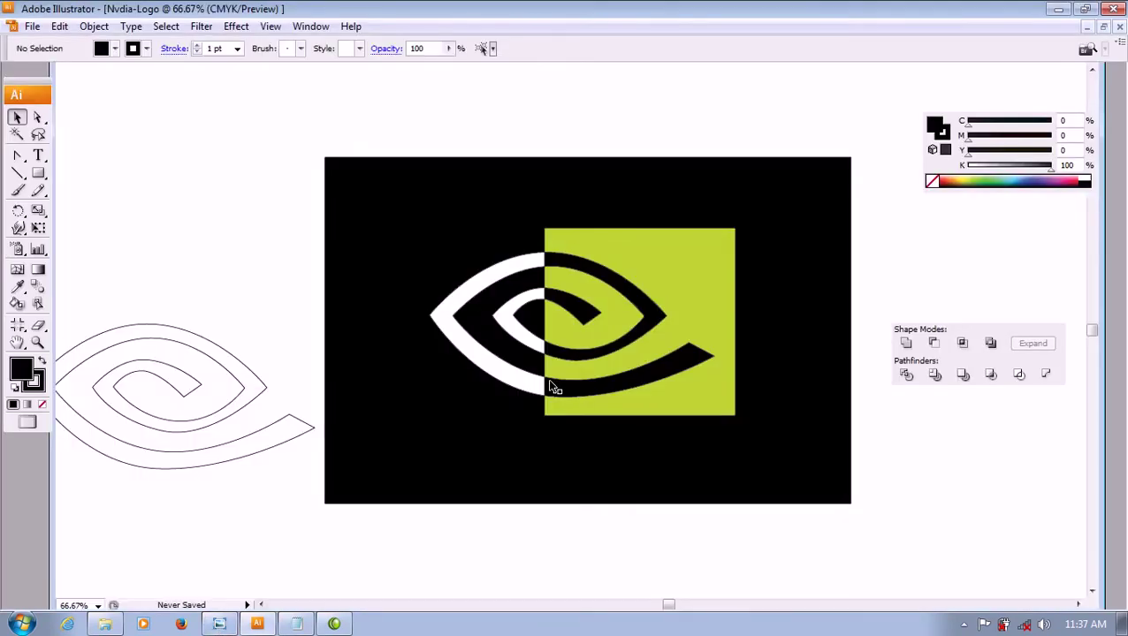
- Lock the black background's layer in the Layers panel
{"action": "left_click", "coordinate": [826, 343]}
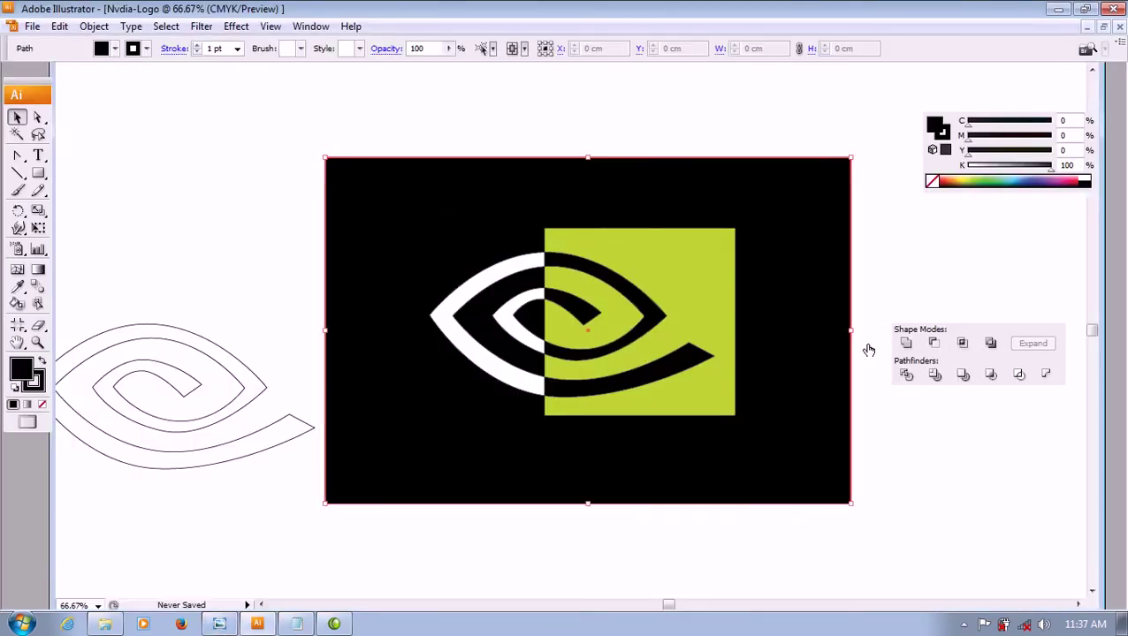
{"action": "left_click", "coordinate": [1104, 356]}
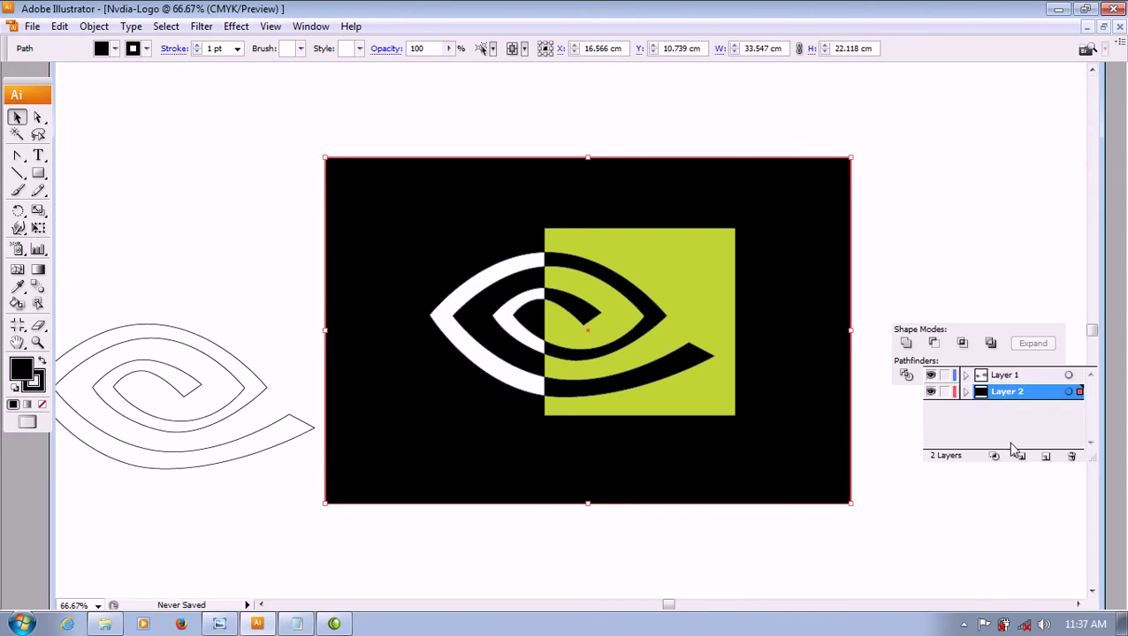
{"action": "left_click", "coordinate": [945, 392]}
- Scale the eye logo group down proportionally and move it toward the upper centre
{"action": "left_click_drag", "start_coordinate": [561, 328], "coordinate": [635, 347]}
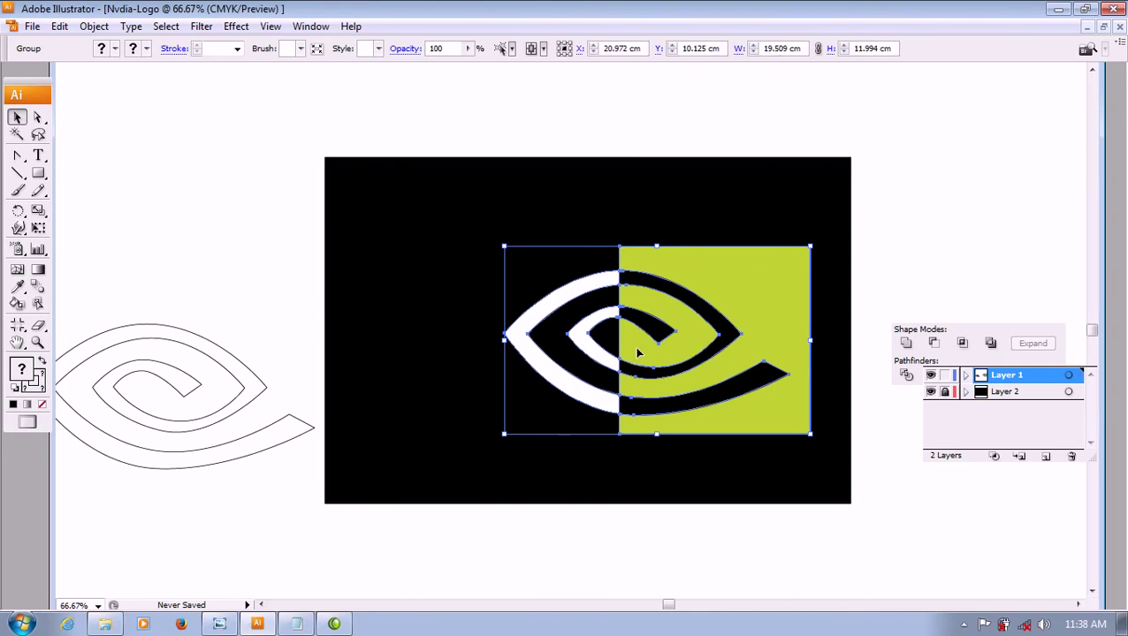
{"action": "key", "text": "ctrl+z"}
{"action": "right_click", "coordinate": [607, 310]}
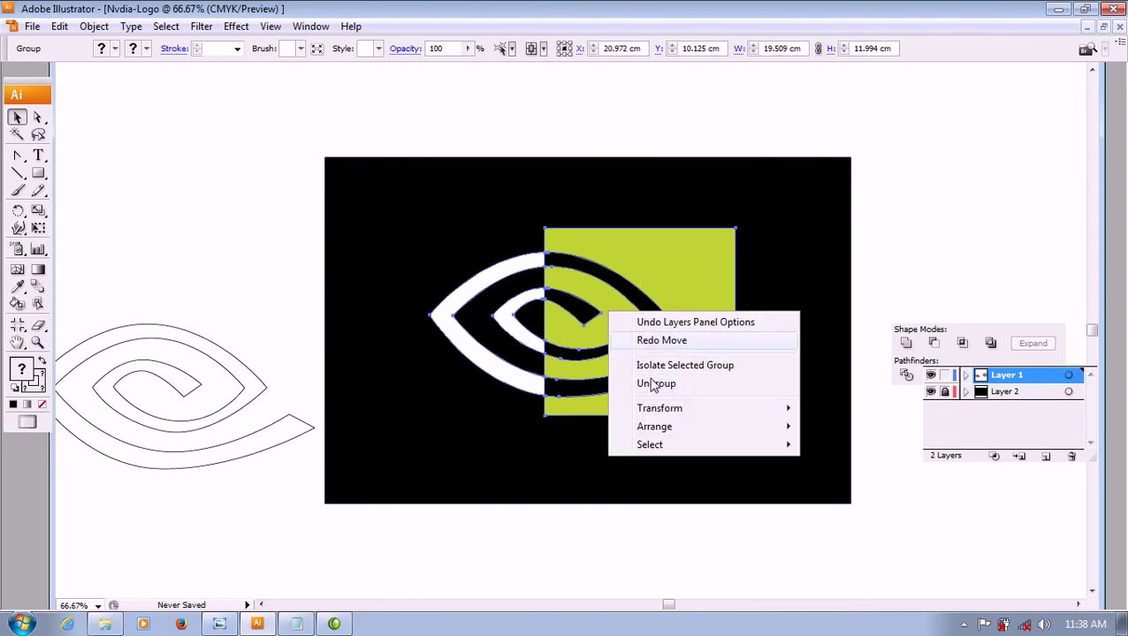
{"action": "left_click", "coordinate": [753, 168]}
{"action": "left_click", "coordinate": [558, 252]}
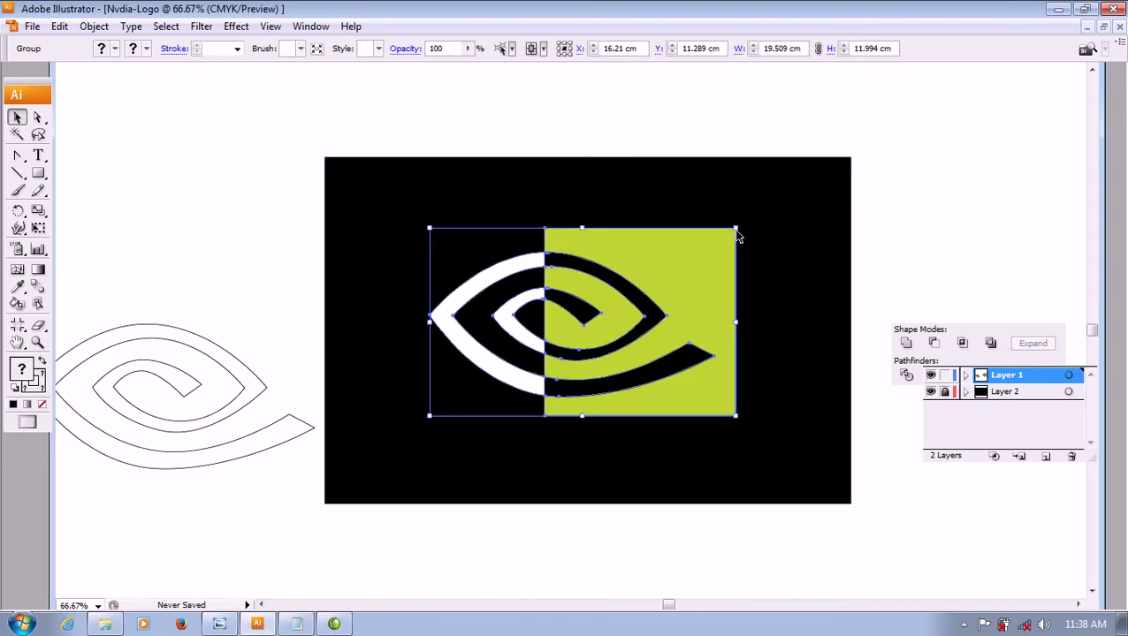
{"action": "left_click_drag", "start_coordinate": [736, 229], "coordinate": [609, 308]}
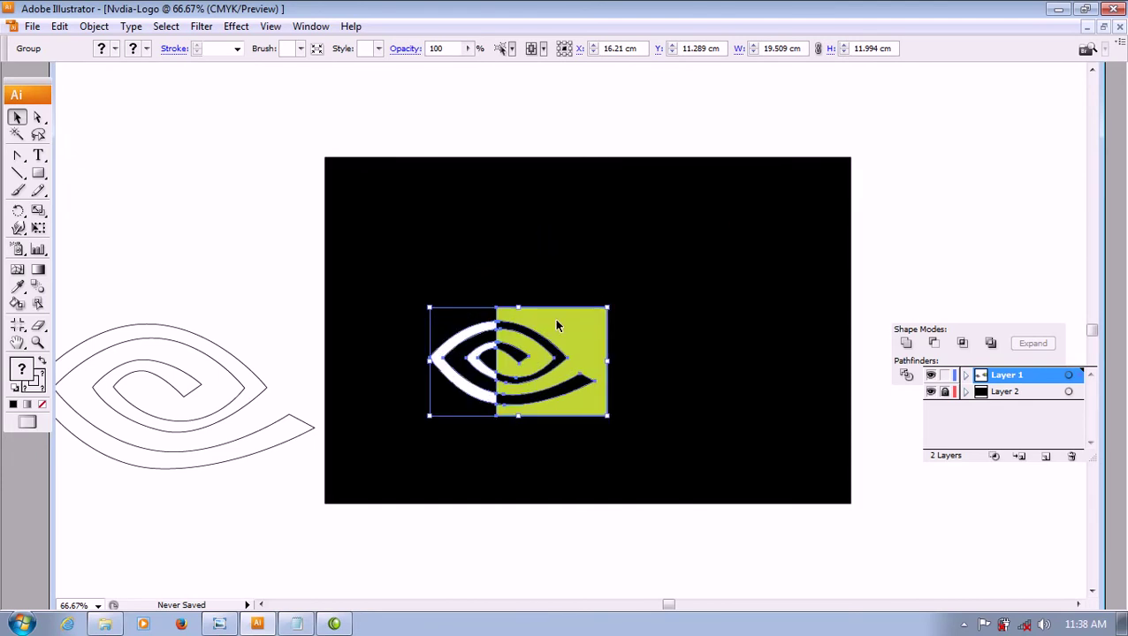
{"action": "left_click_drag", "start_coordinate": [528, 330], "coordinate": [589, 258]}
- Deselect the logo and compare its placement with the reference photo
{"action": "left_click", "coordinate": [617, 401]}
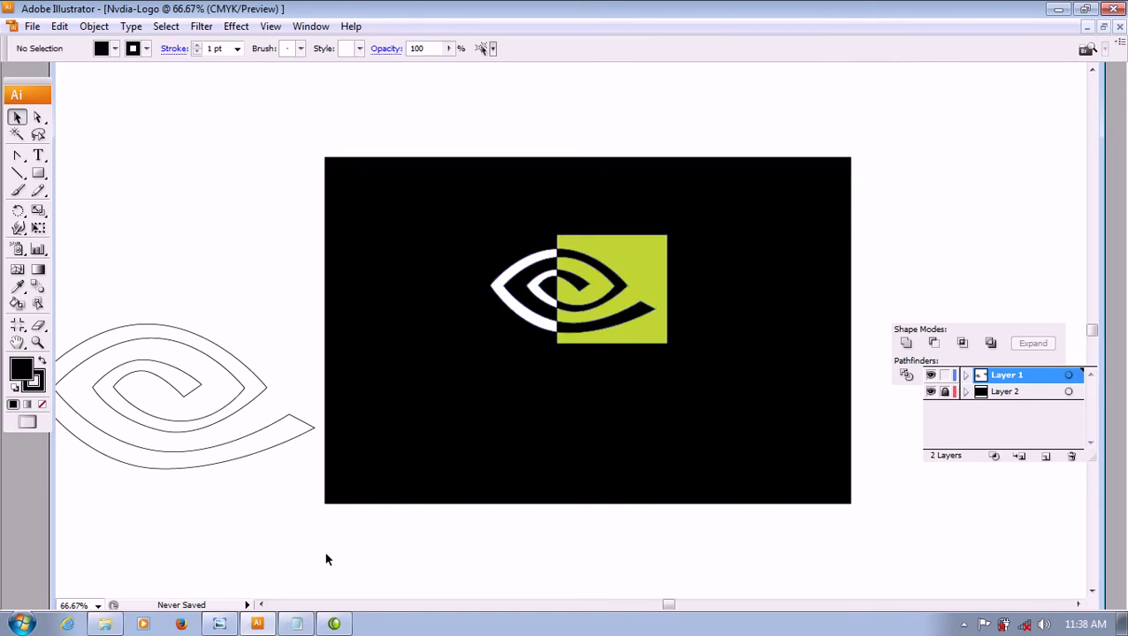
{"action": "left_click", "coordinate": [215, 624]}
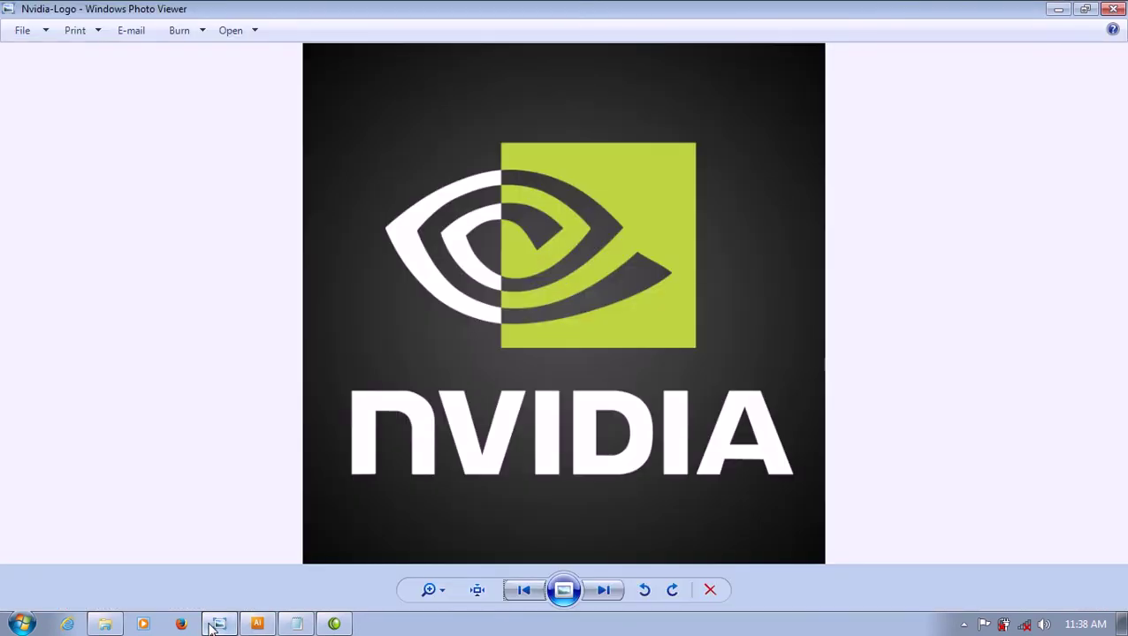
{"action": "left_click", "coordinate": [214, 624]}
{"action": "left_click", "coordinate": [213, 626]}
{"action": "left_click", "coordinate": [215, 624]}
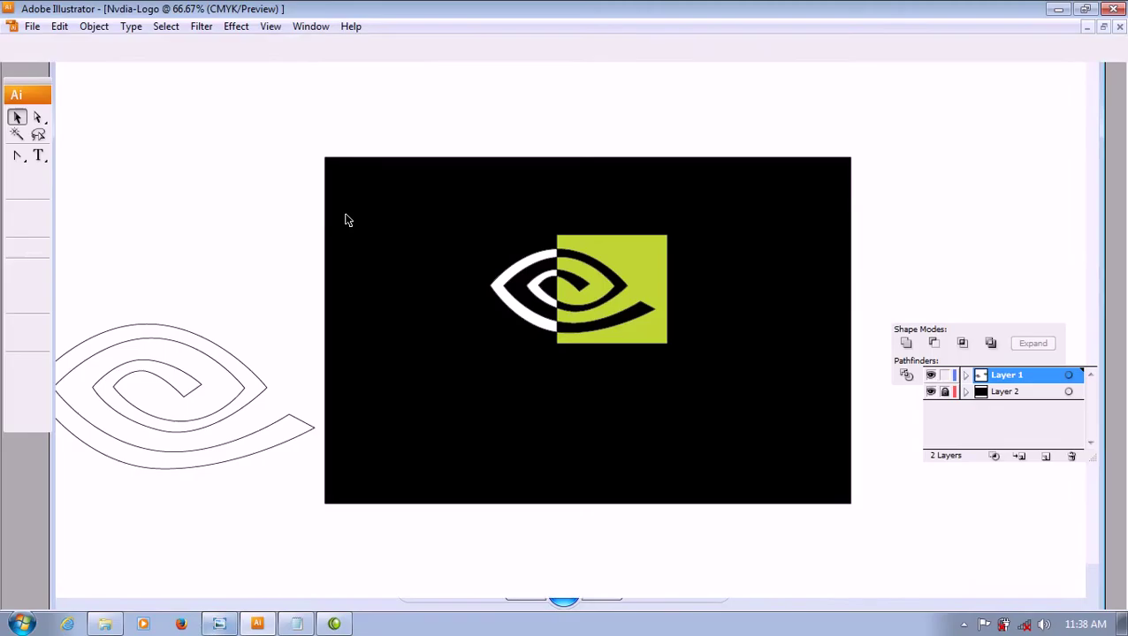
- Add NVIDIA text below the logo at 200 pt, filled white
{"action": "left_click", "coordinate": [38, 156]}
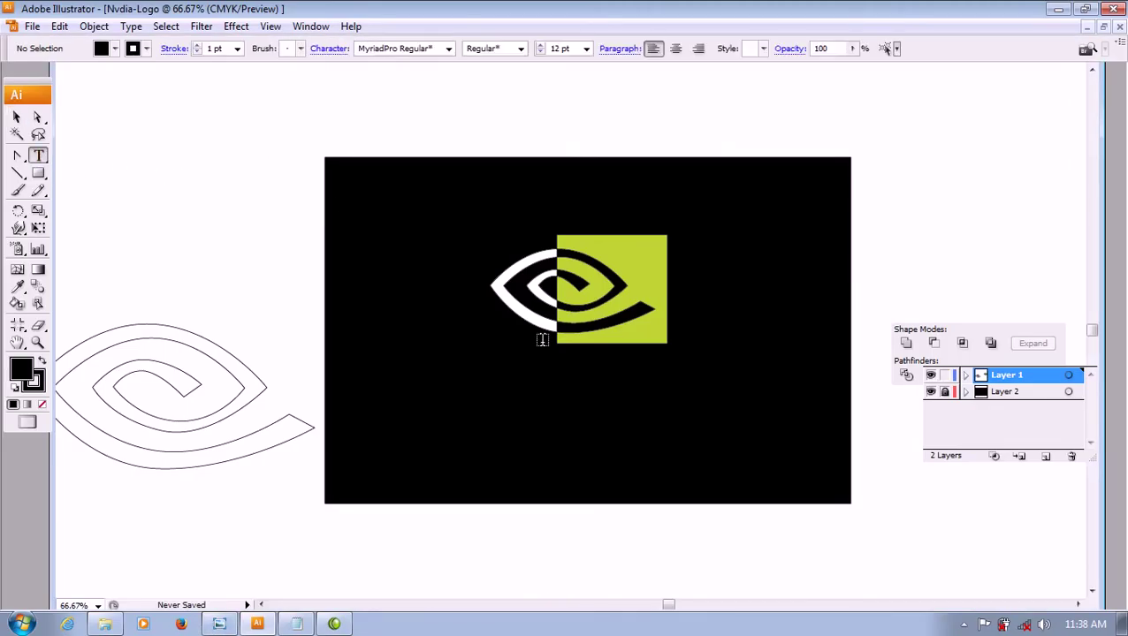
{"action": "left_click", "coordinate": [439, 421]}
{"action": "left_click", "coordinate": [500, 48]}
{"action": "type", "text": "200"}
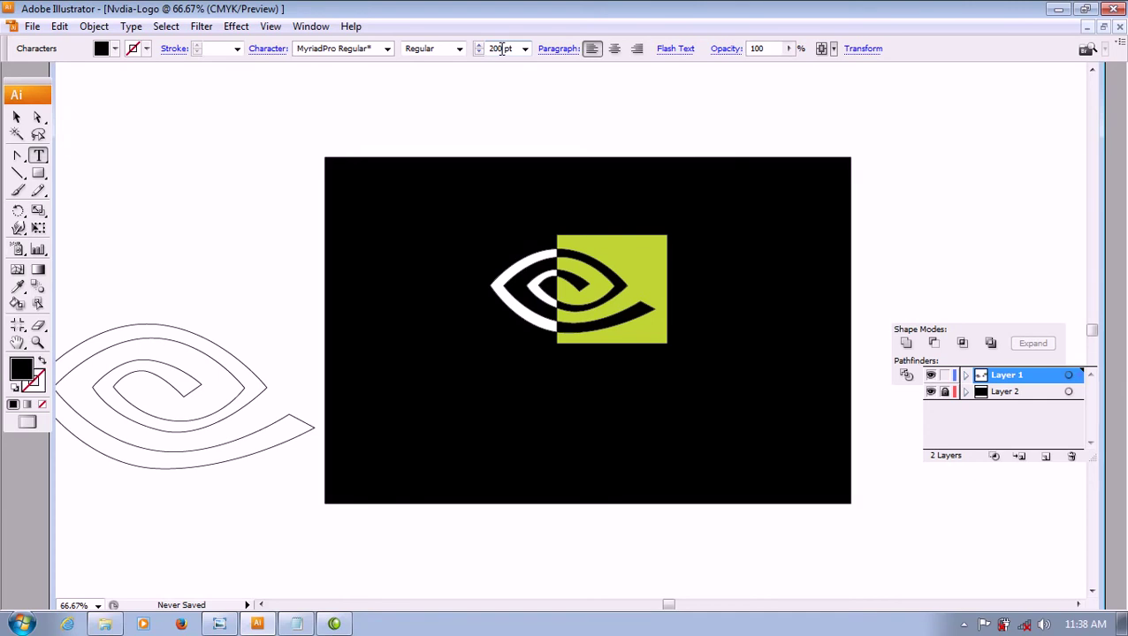
{"action": "key", "text": "Return"}
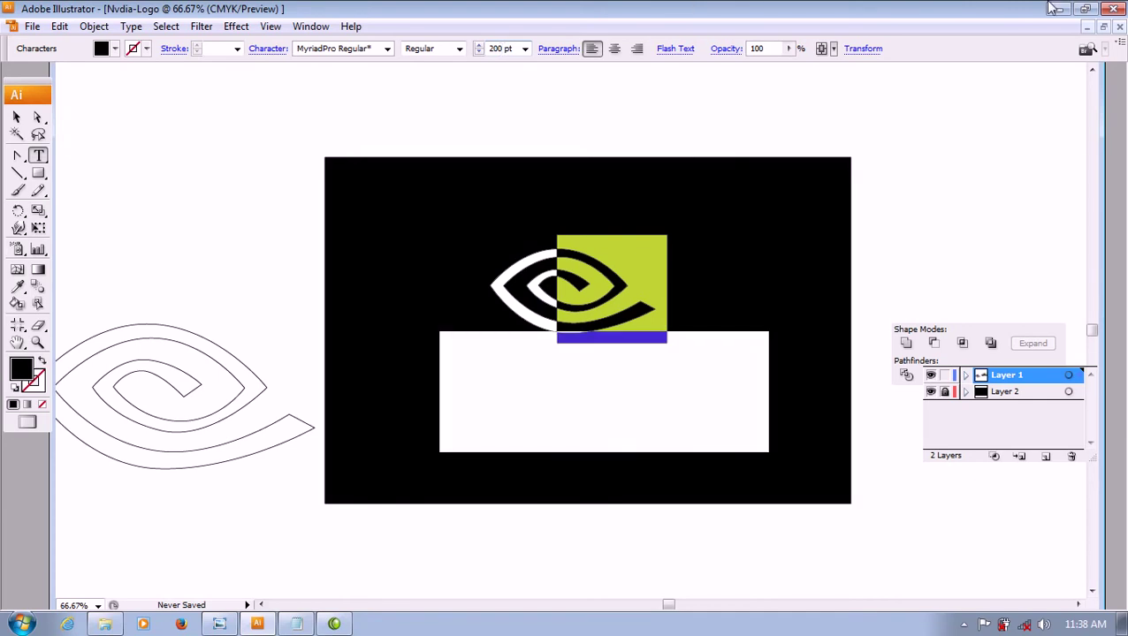
{"action": "left_click", "coordinate": [1088, 70]}
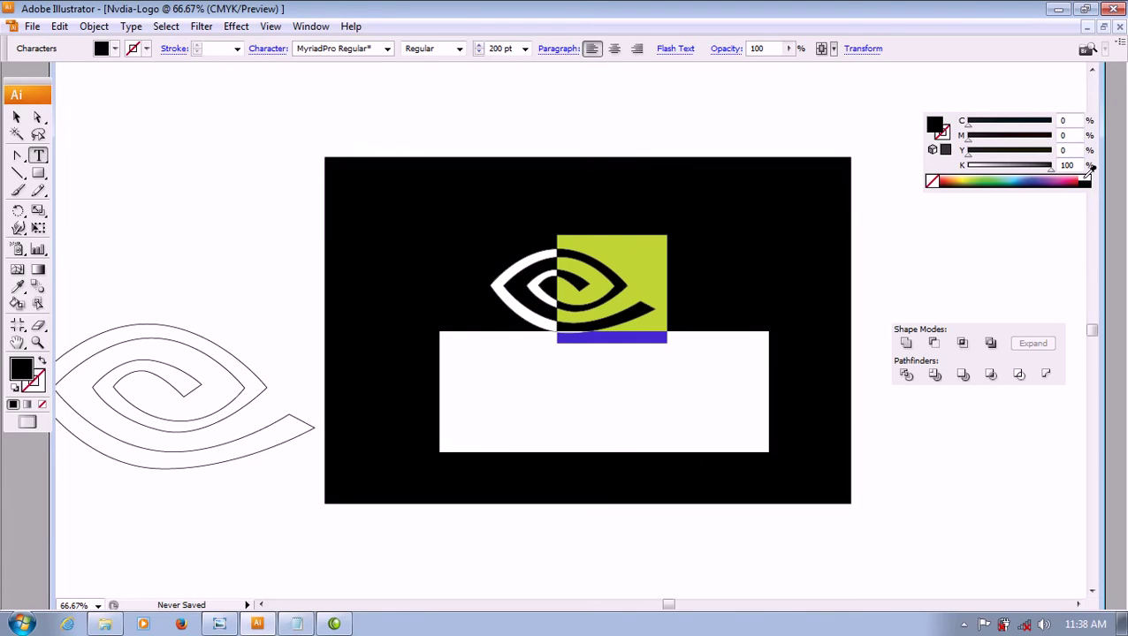
{"action": "left_click", "coordinate": [1086, 177]}
{"action": "left_click", "coordinate": [16, 116]}
- Drag the NVIDIA text down and centre it beneath the logo
{"action": "left_click", "coordinate": [382, 117]}
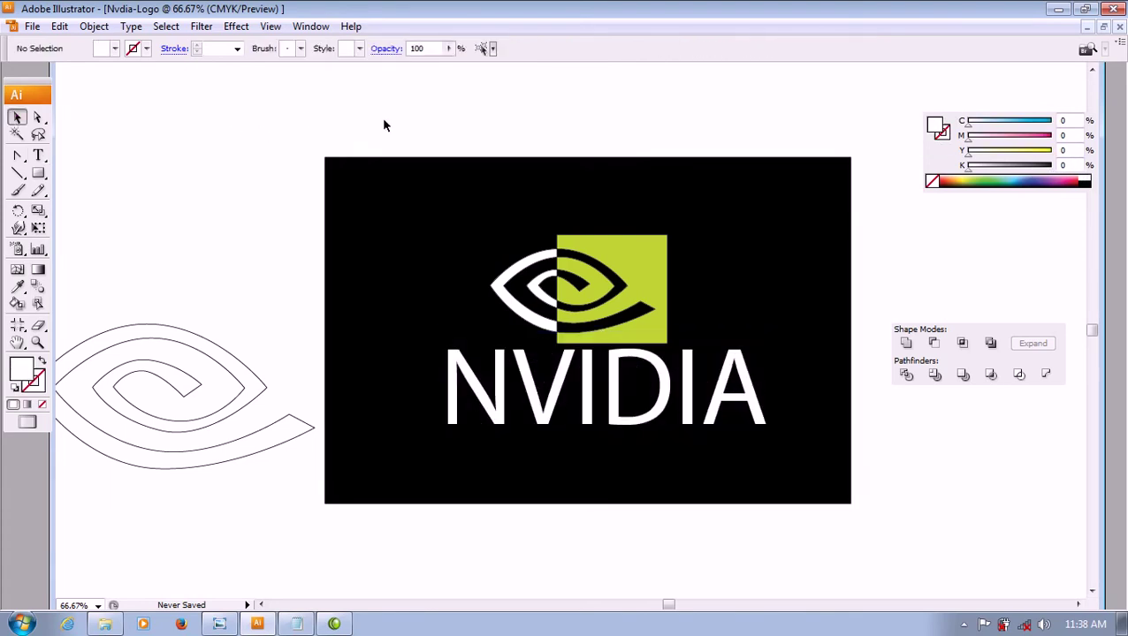
{"action": "left_click_drag", "start_coordinate": [552, 419], "coordinate": [522, 444]}
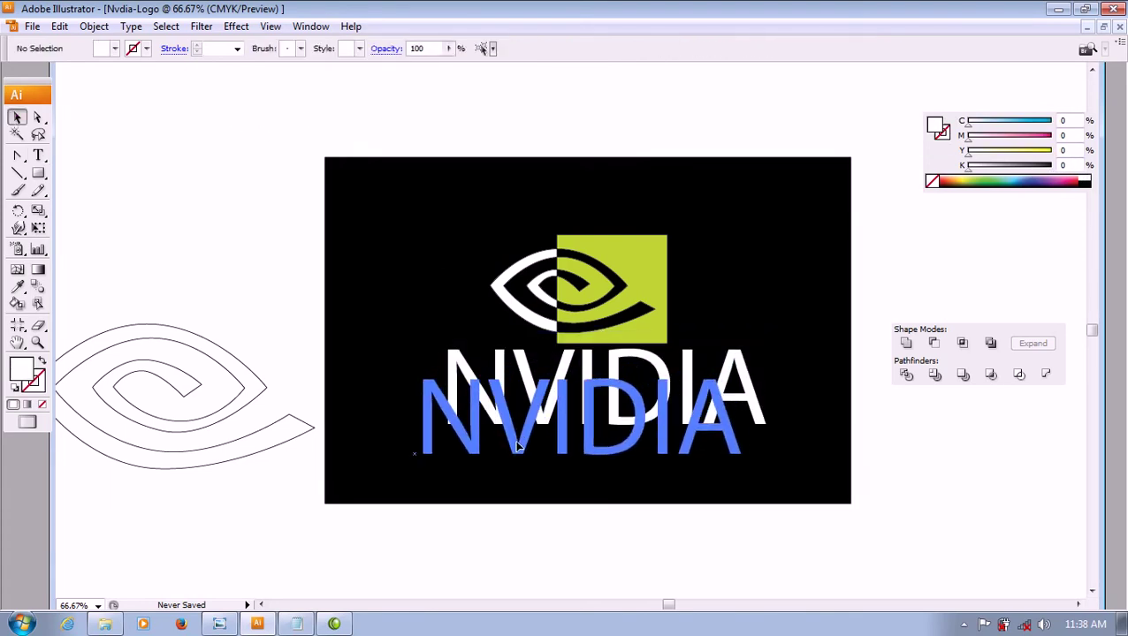
{"action": "left_click_drag", "start_coordinate": [564, 438], "coordinate": [583, 437]}
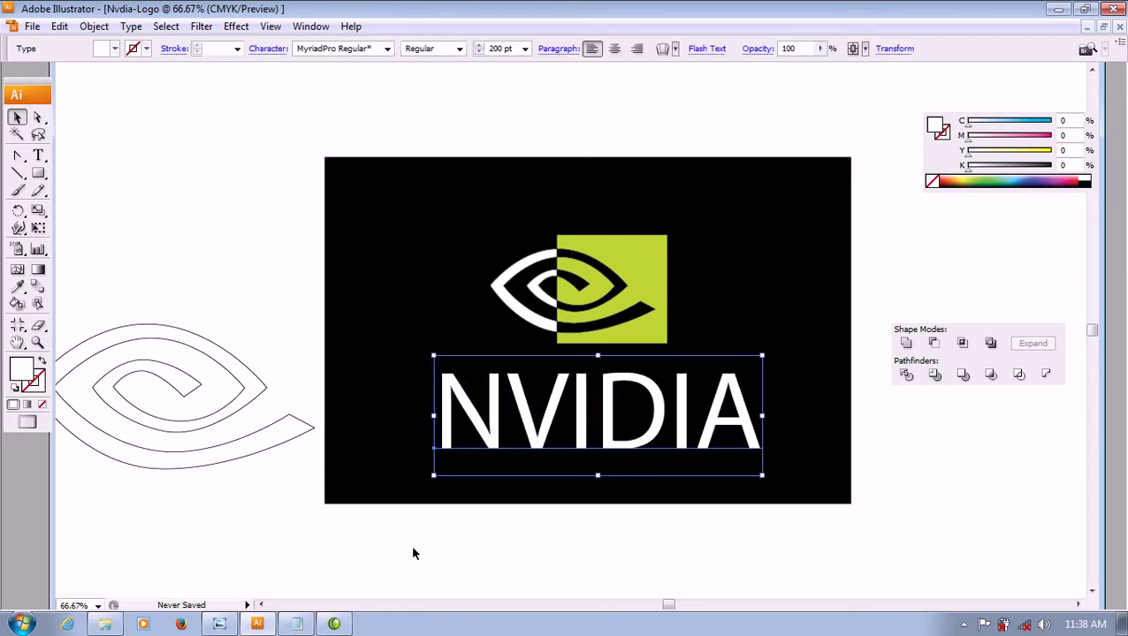
- Check the wordmark against the reference photo, then start editing the NVIDIA text
{"action": "left_click", "coordinate": [221, 624]}
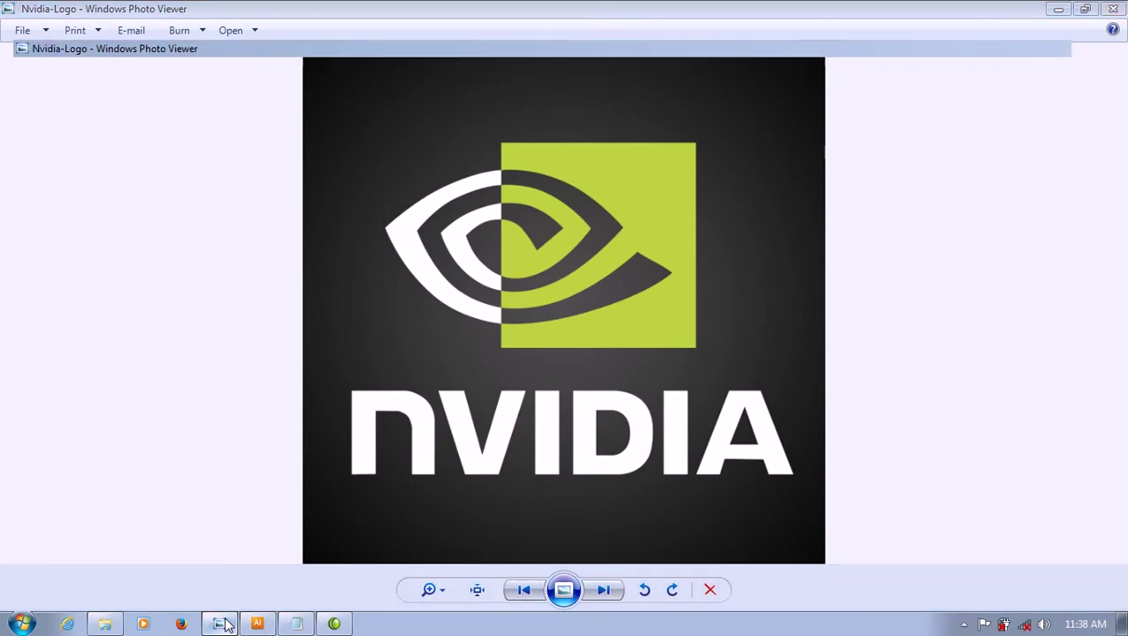
{"action": "left_click", "coordinate": [221, 624]}
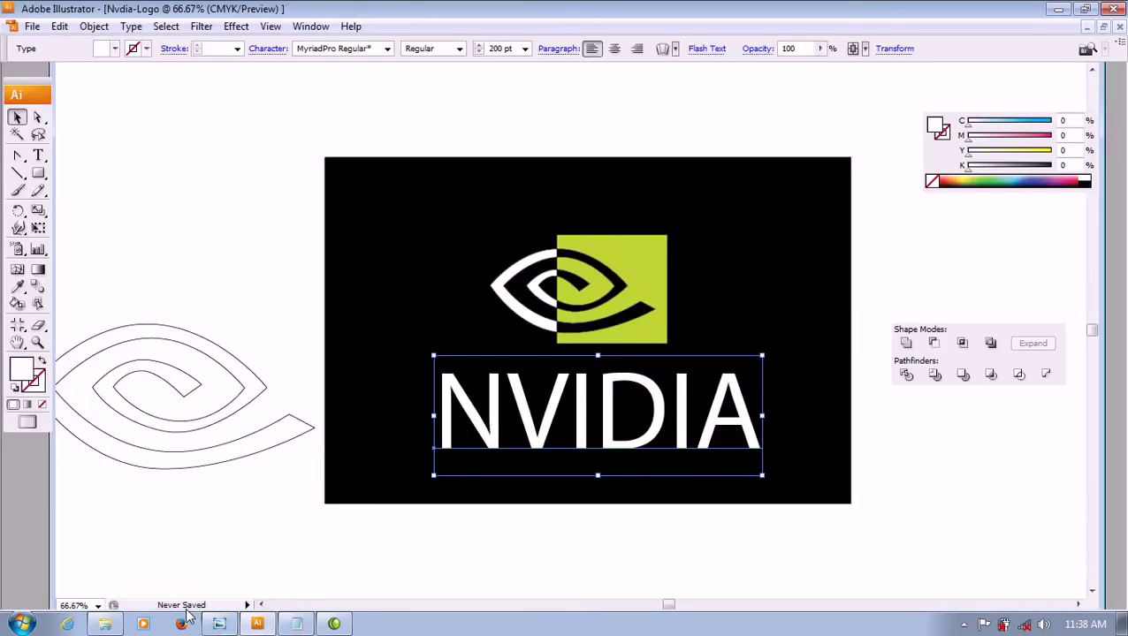
{"action": "left_click", "coordinate": [219, 624]}
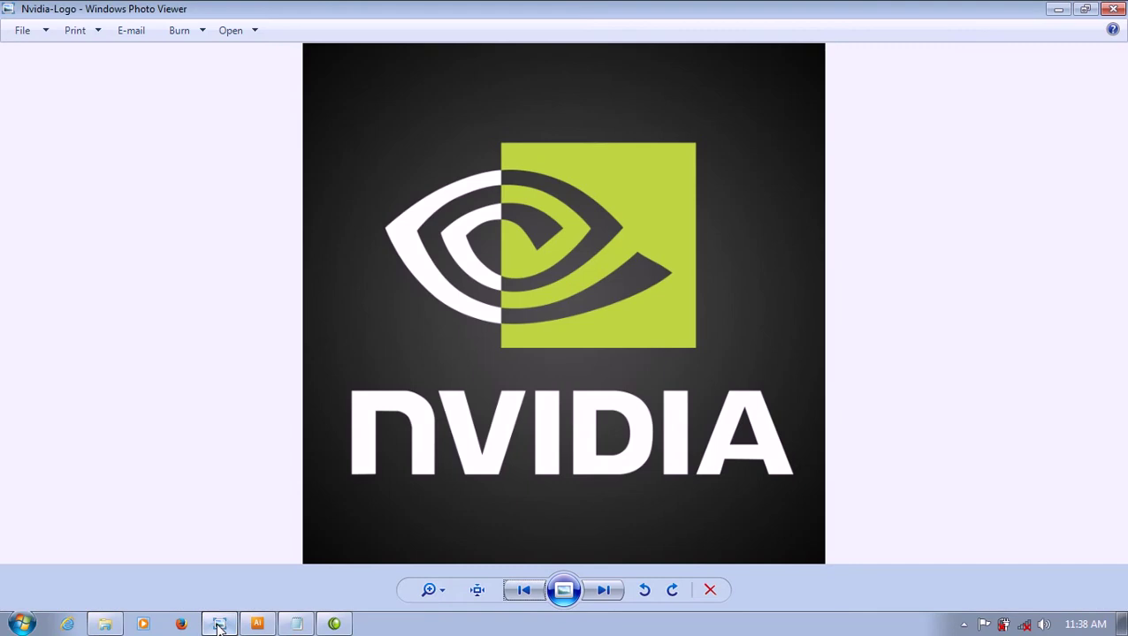
{"action": "left_click", "coordinate": [219, 624]}
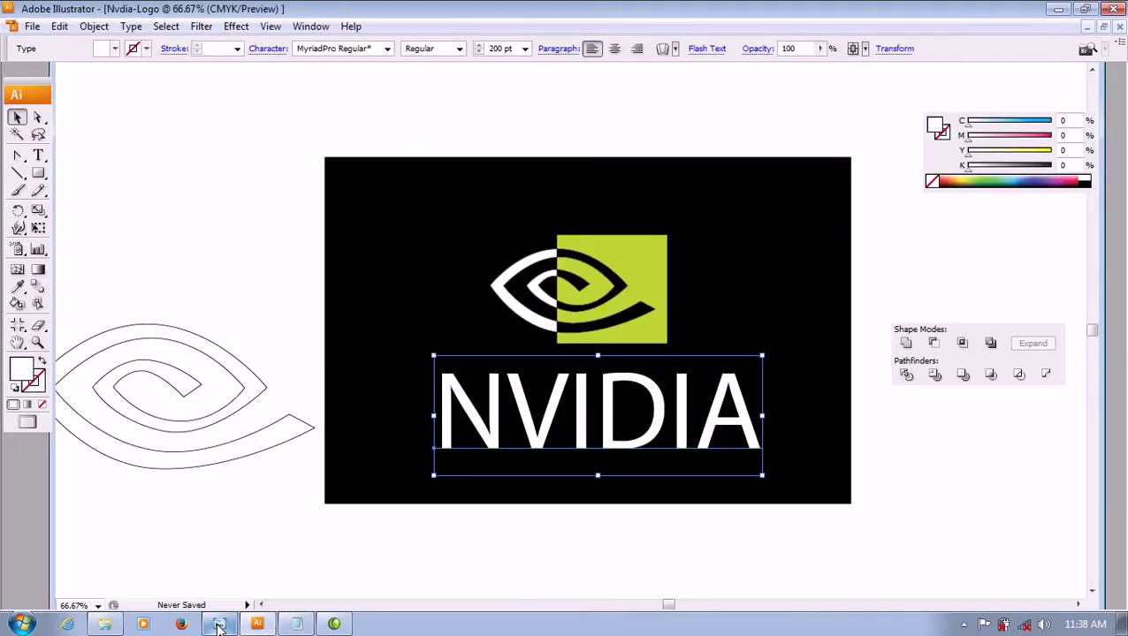
{"action": "double_click", "coordinate": [485, 437]}
- Change the NVIDIA text's font to Arial Bold
{"action": "key", "text": "ctrl+a"}
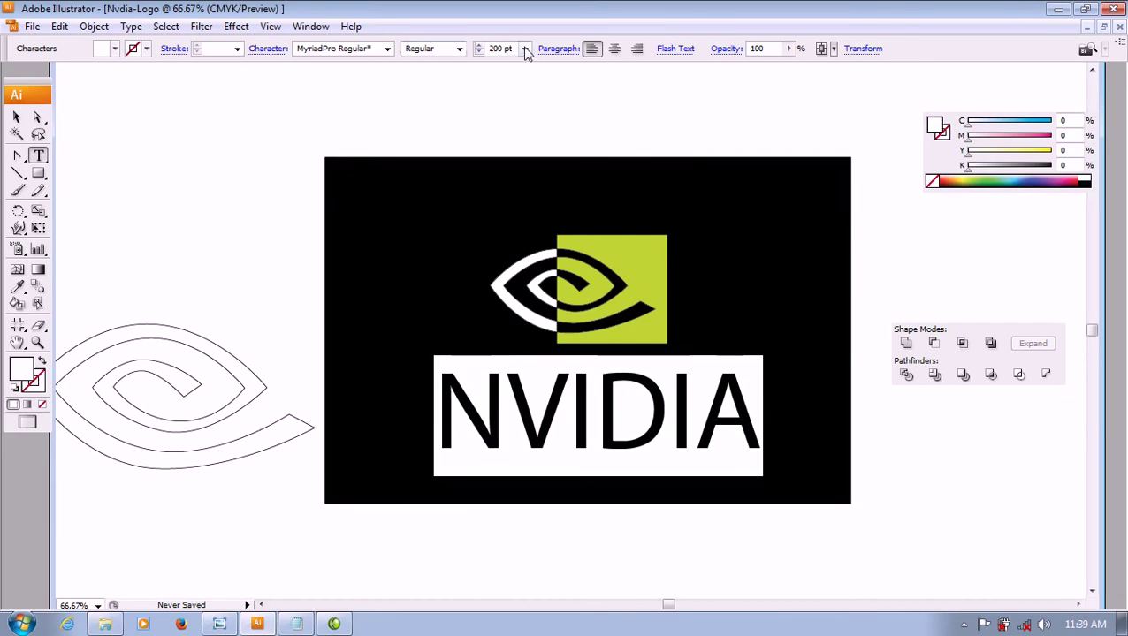
{"action": "left_click", "coordinate": [463, 52]}
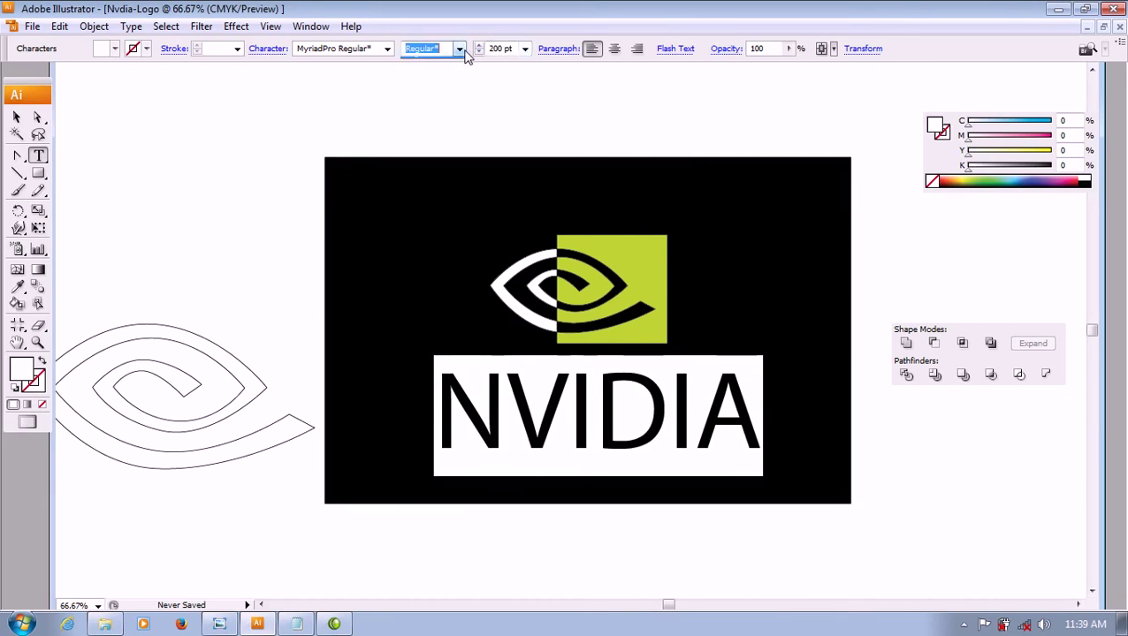
{"action": "left_click", "coordinate": [387, 48]}
{"action": "left_click_drag", "start_coordinate": [419, 113], "coordinate": [419, 69]}
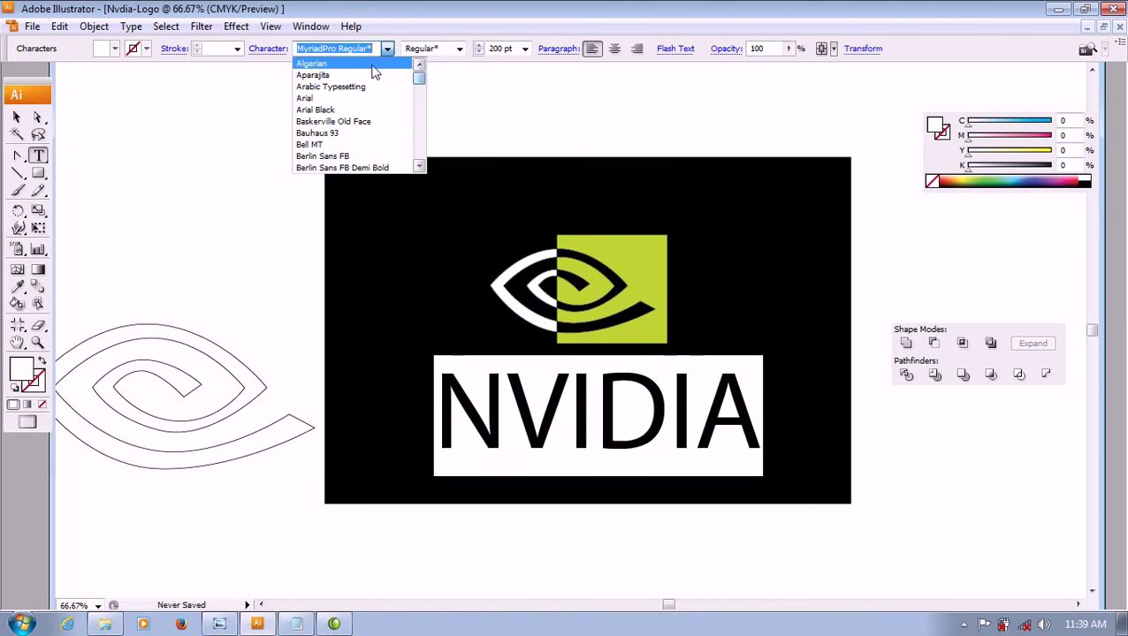
{"action": "left_click", "coordinate": [336, 64]}
{"action": "type", "text": "a"}
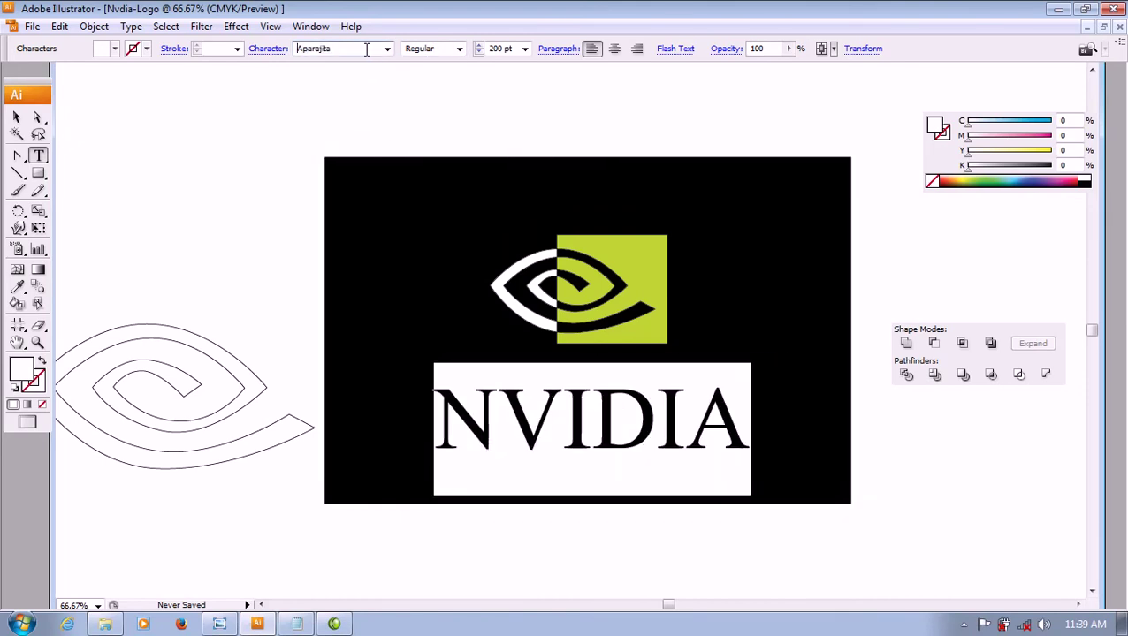
{"action": "type", "text": "rial"}
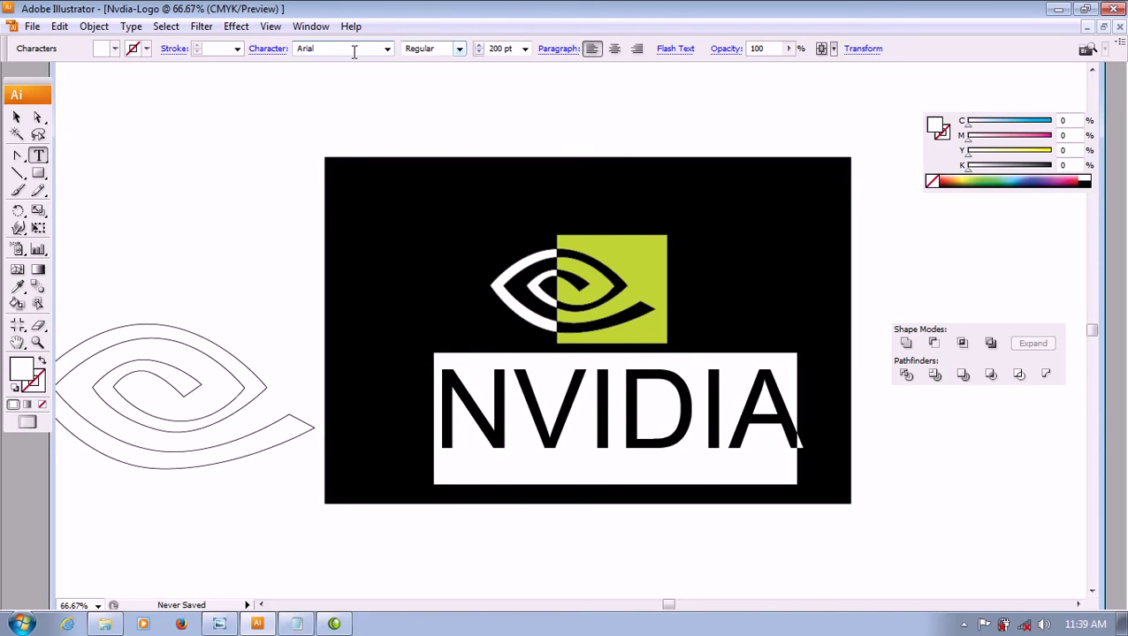
{"action": "left_click", "coordinate": [459, 49]}
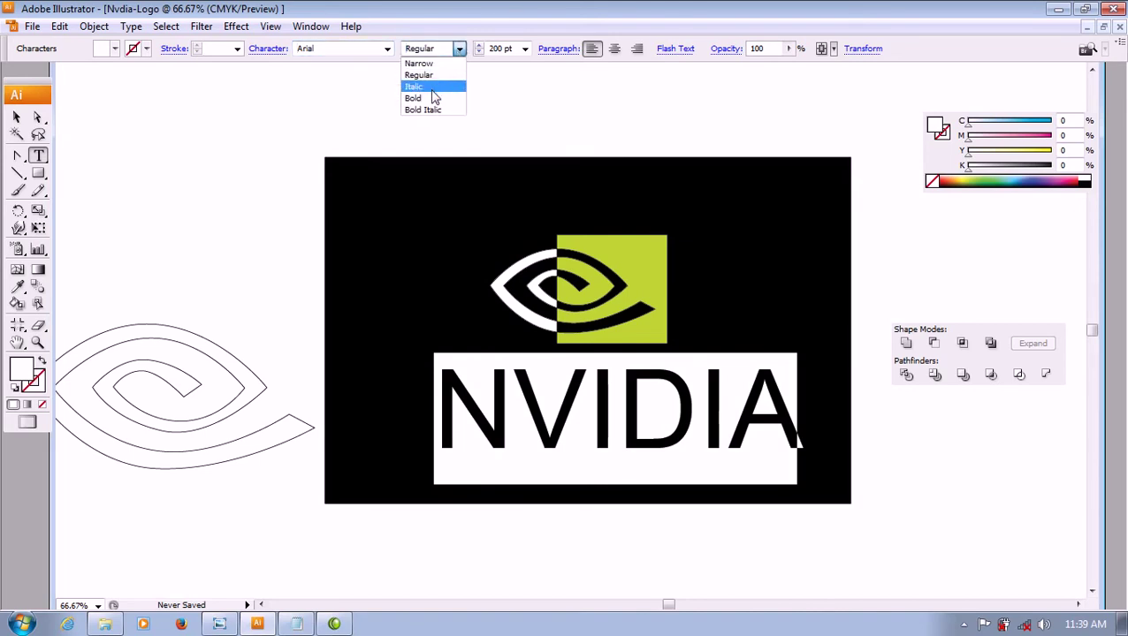
{"action": "left_click", "coordinate": [428, 93]}
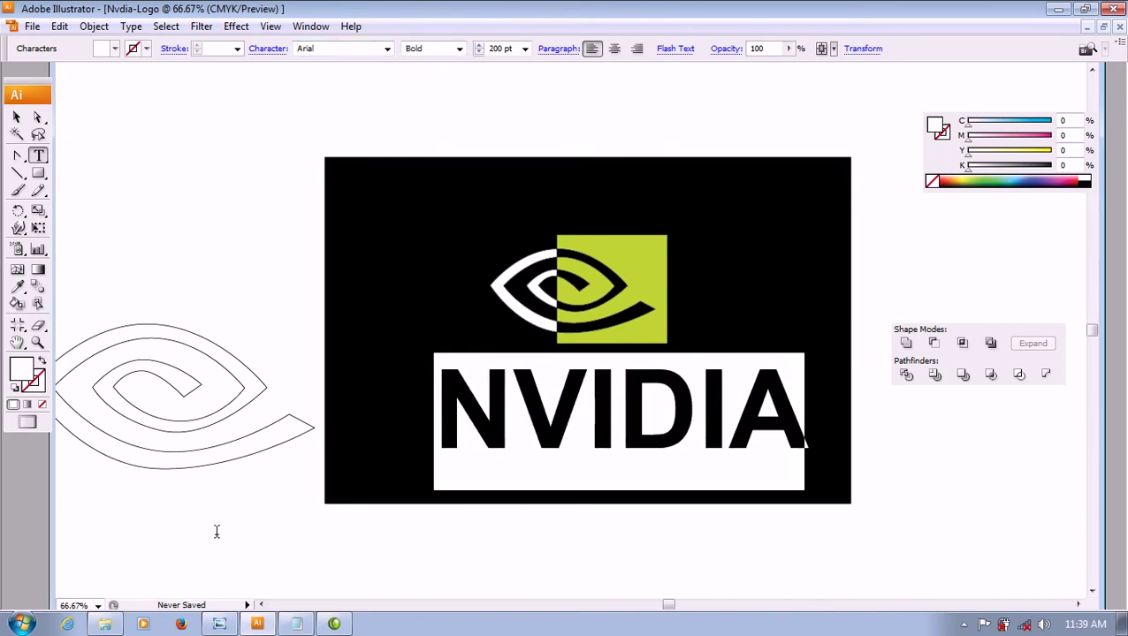
- Compare the bold wordmark with the reference photo and exit text editing
{"action": "left_click", "coordinate": [219, 624]}
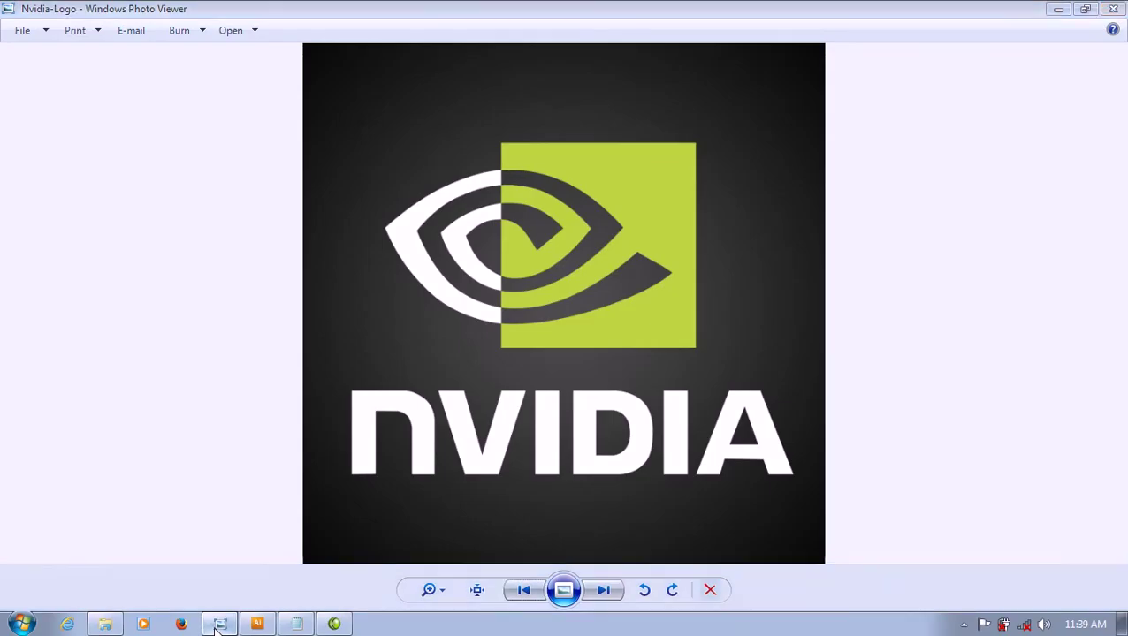
{"action": "left_click", "coordinate": [219, 624]}
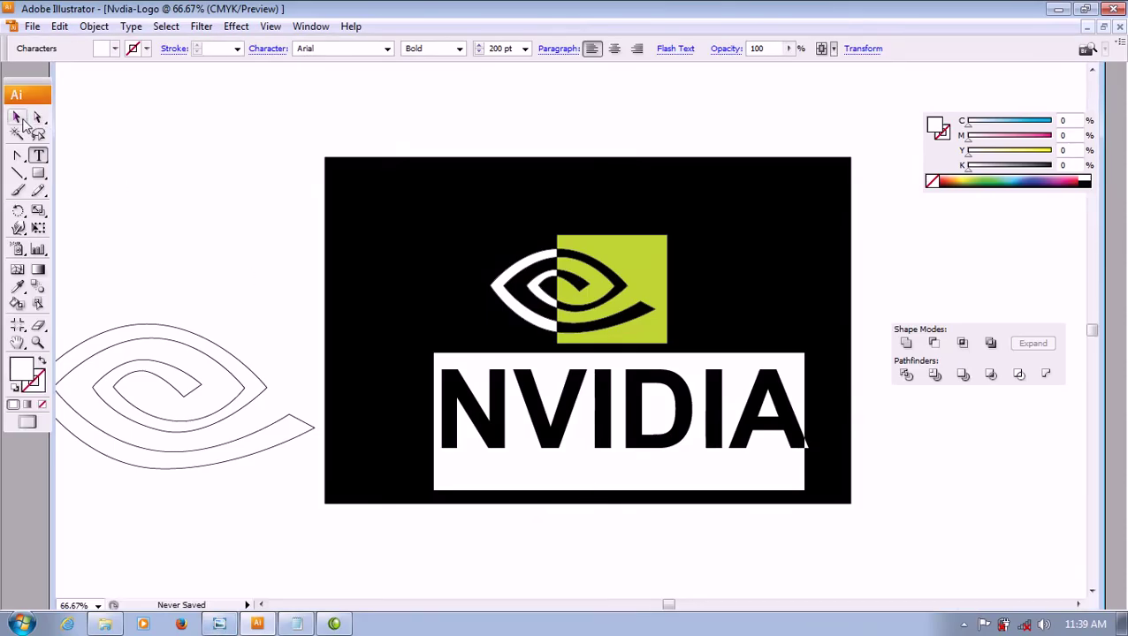
{"action": "left_click", "coordinate": [22, 123]}
{"action": "double_click", "coordinate": [510, 424]}
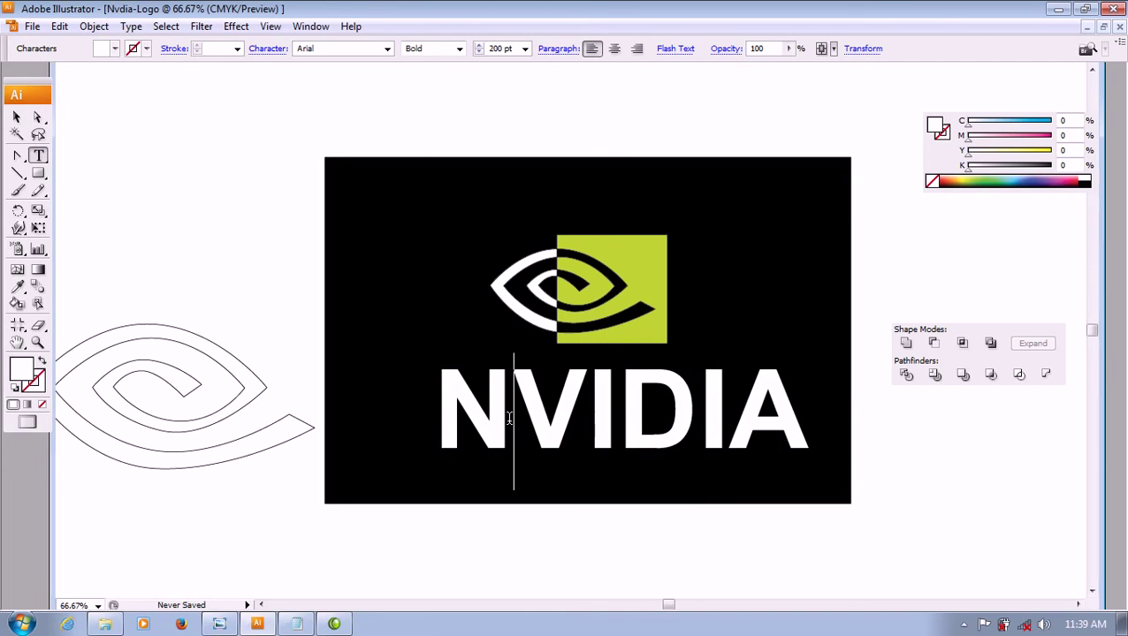
{"action": "left_click", "coordinate": [219, 624]}
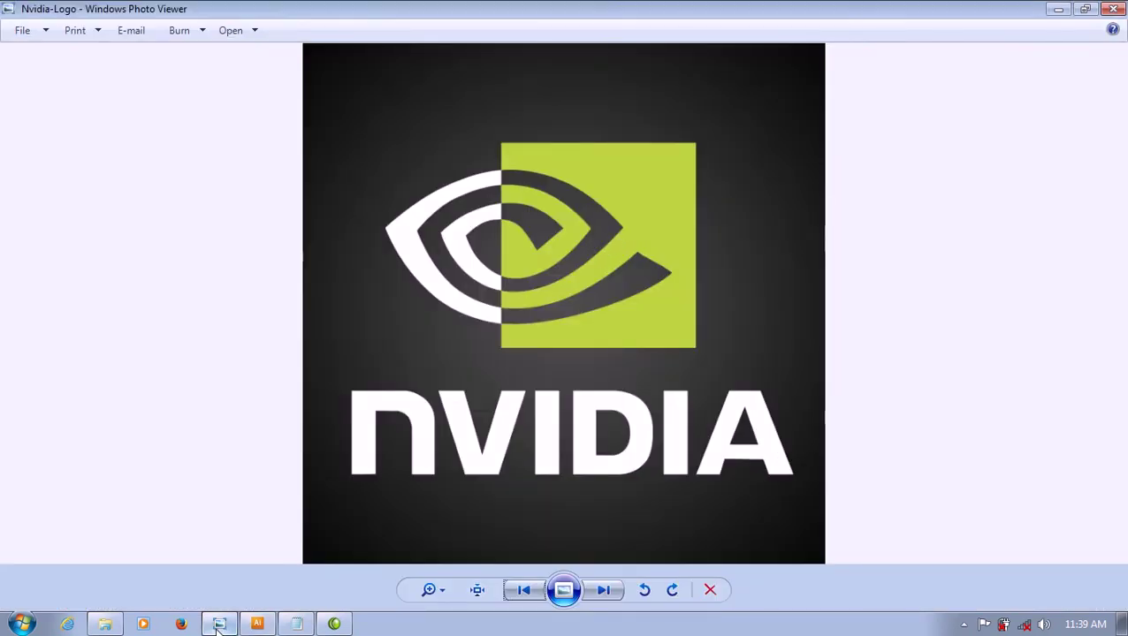
{"action": "left_click", "coordinate": [219, 624]}
{"action": "left_click", "coordinate": [219, 624]}
{"action": "left_click", "coordinate": [219, 624]}
{"action": "key", "text": "Escape"}
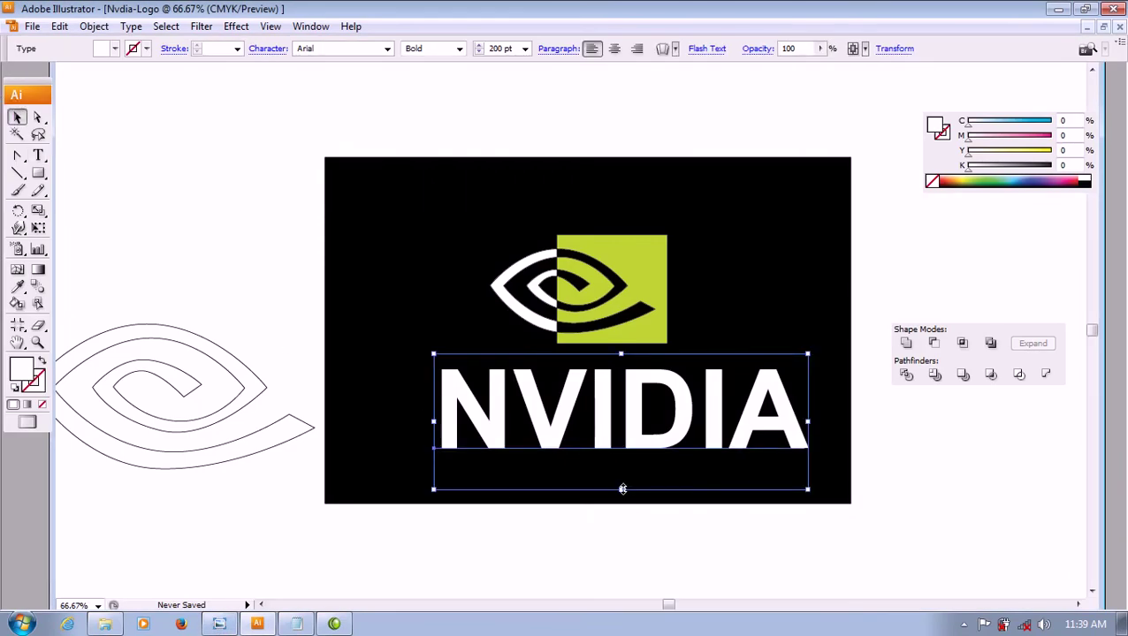
- Shrink the NVIDIA wordmark to 172.05 pt and nudge it slightly left and down
{"action": "left_click_drag", "start_coordinate": [623, 489], "coordinate": [622, 468]}
{"action": "left_click", "coordinate": [915, 464]}
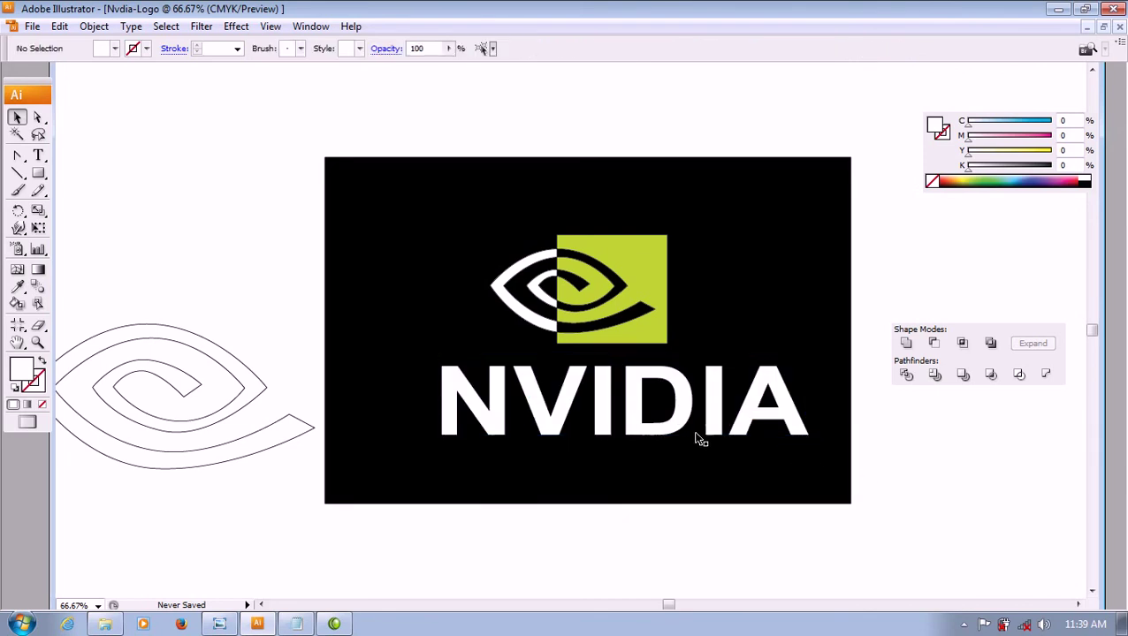
{"action": "left_click_drag", "start_coordinate": [664, 431], "coordinate": [643, 451]}
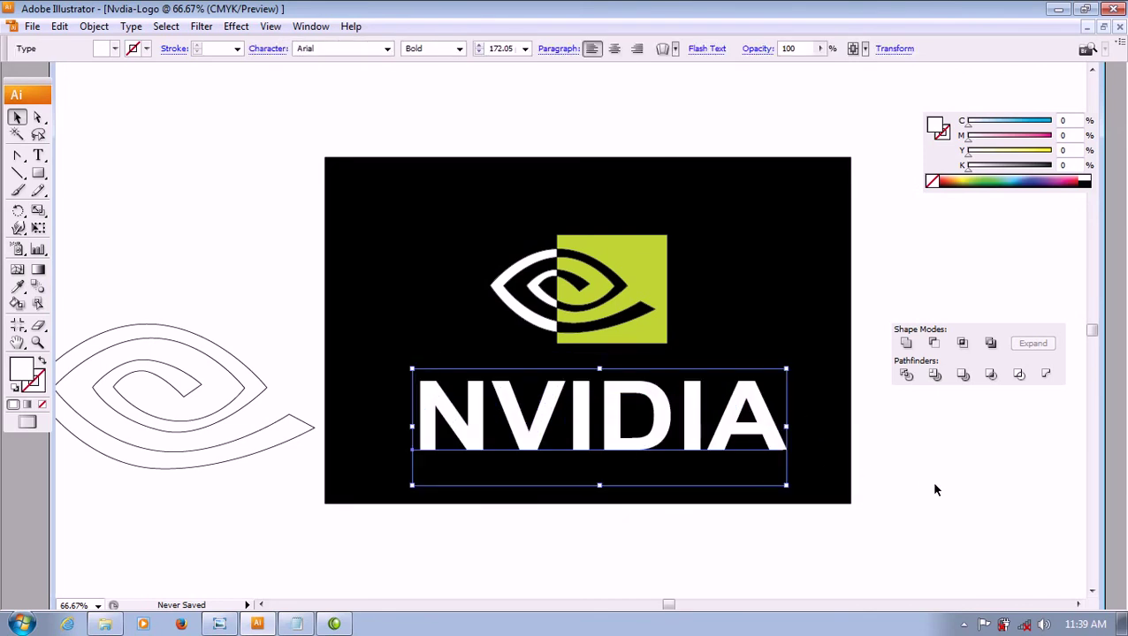
{"action": "left_click", "coordinate": [785, 525]}
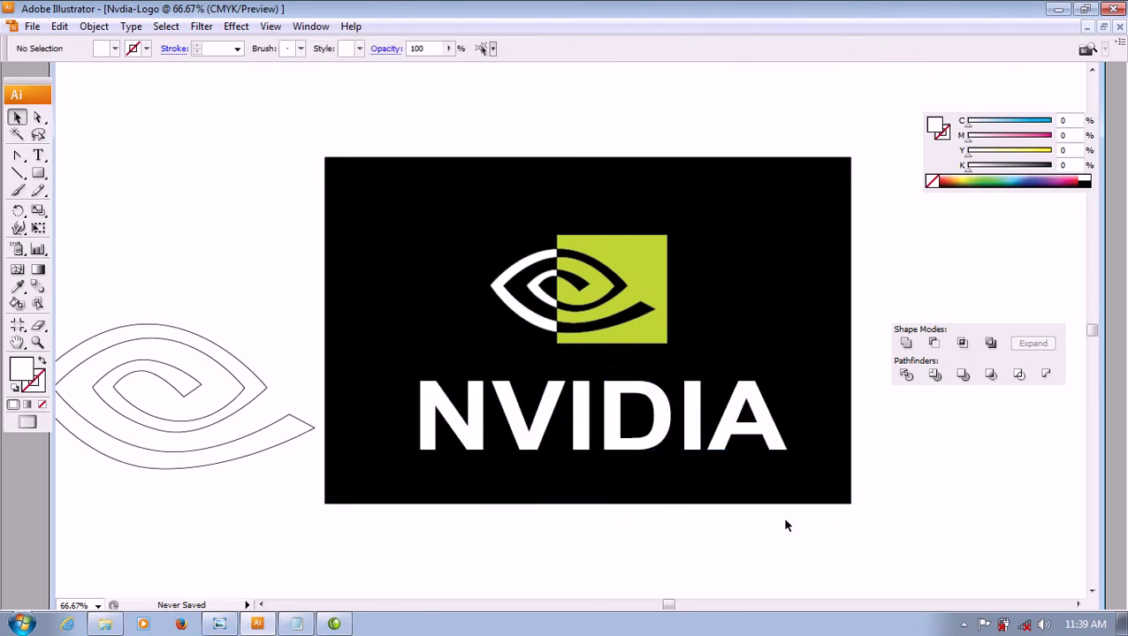
{"action": "double_click", "coordinate": [478, 429]}
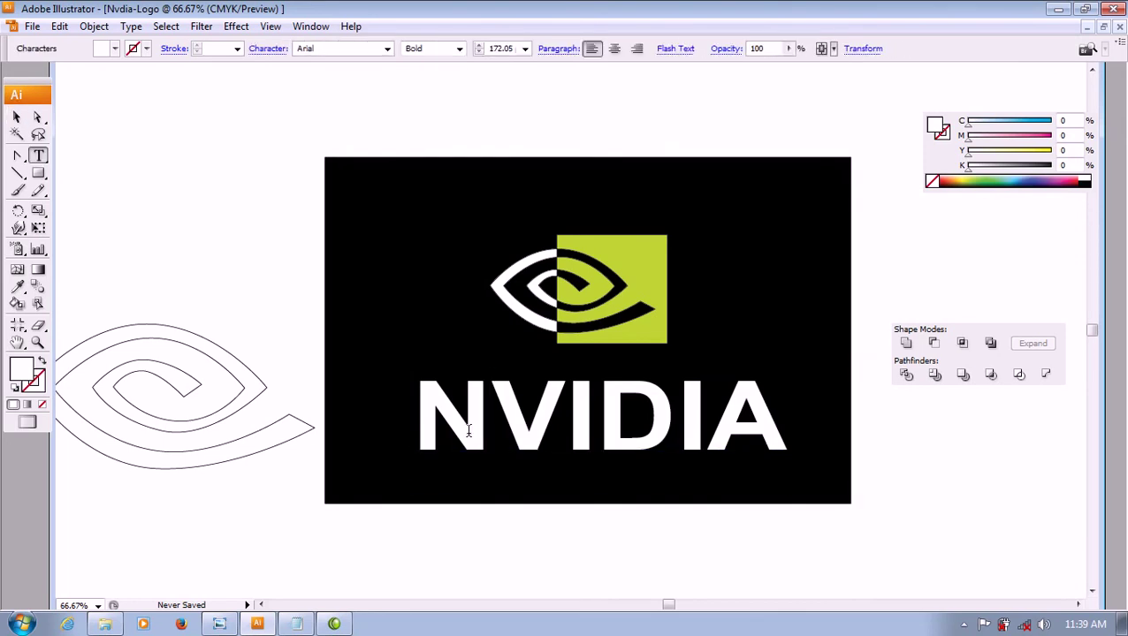
{"action": "left_click_drag", "start_coordinate": [484, 429], "coordinate": [436, 431]}
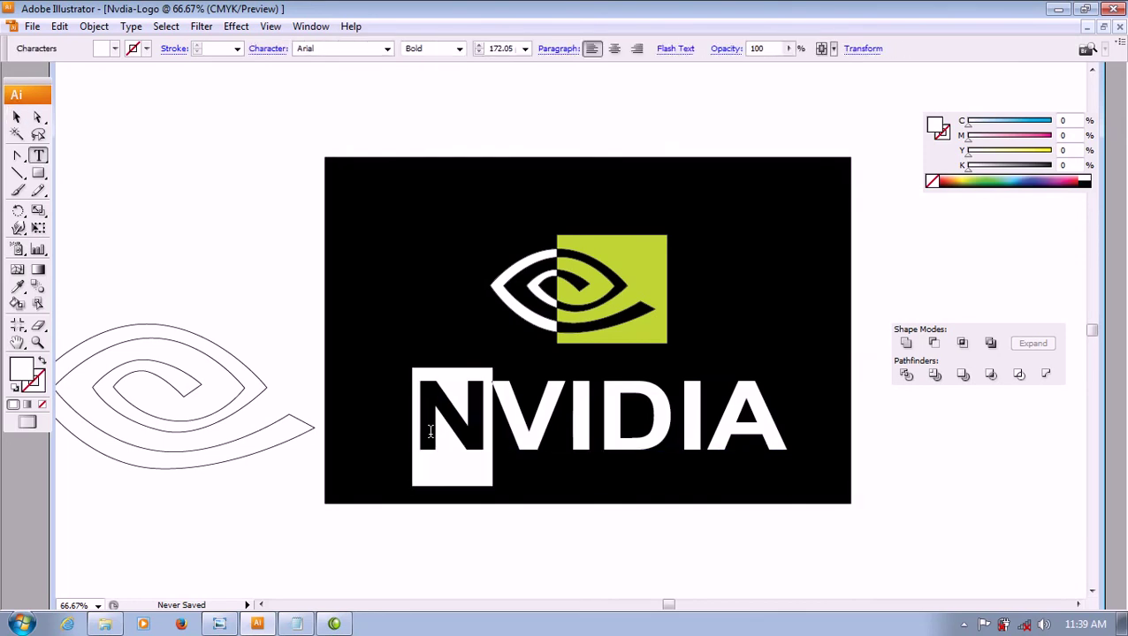
{"action": "left_click", "coordinate": [16, 116]}
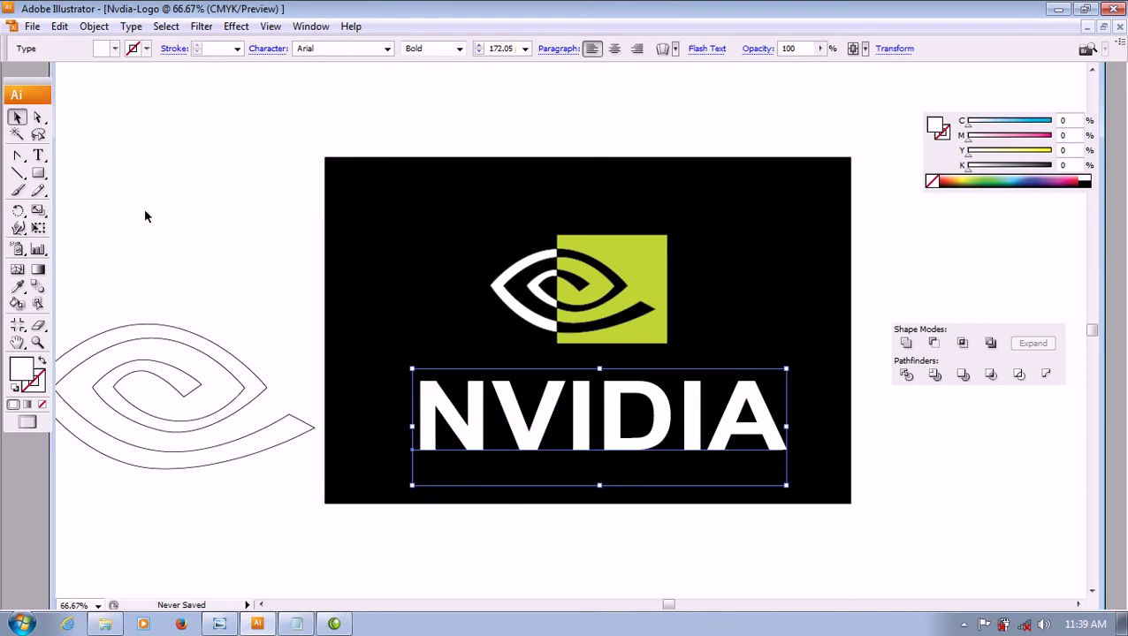
- Expand the NVIDIA text into outlined shapes via Object > Expand
{"action": "left_click", "coordinate": [94, 26]}
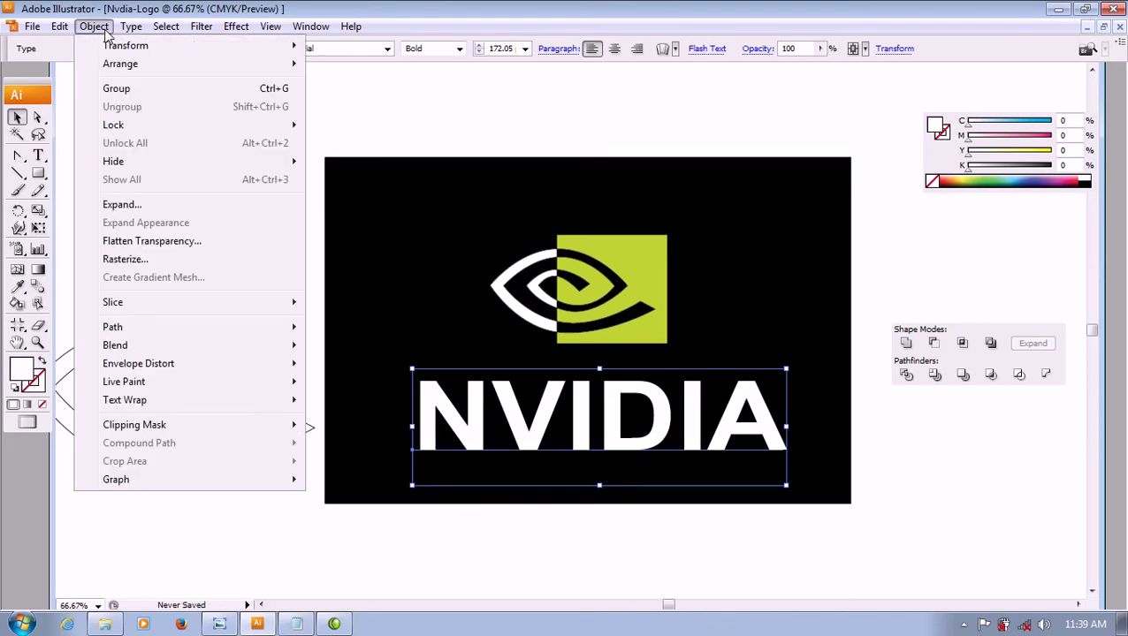
{"action": "left_click", "coordinate": [120, 204]}
{"action": "left_click", "coordinate": [643, 253]}
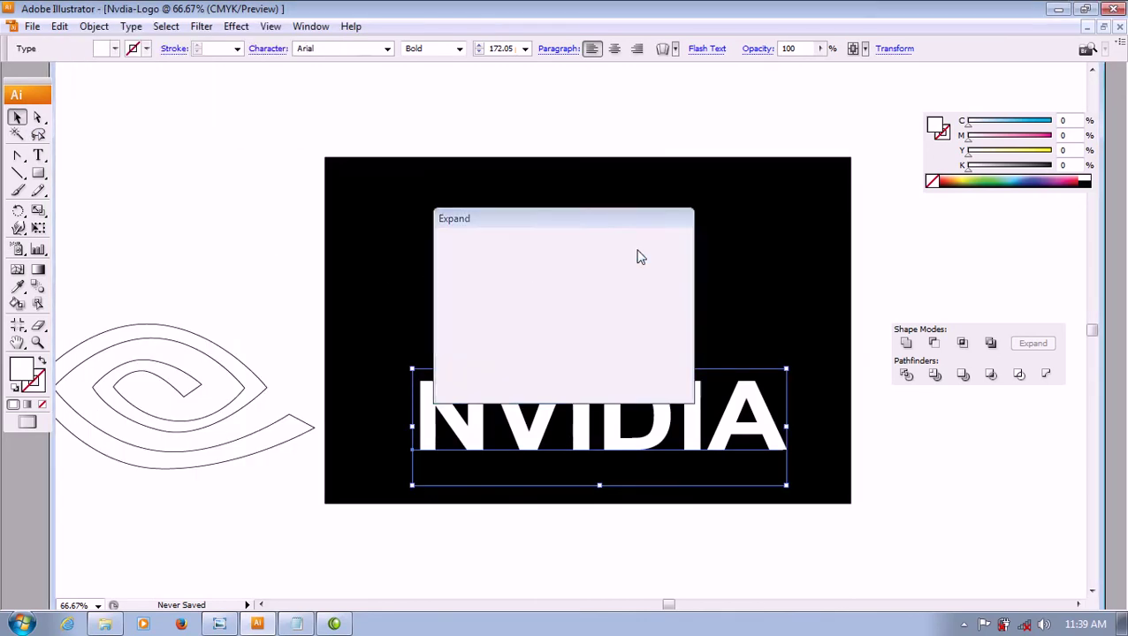
{"action": "left_click", "coordinate": [628, 548]}
- Select the N's outline with Direct Selection and zoom to 300%
{"action": "left_click", "coordinate": [38, 117]}
{"action": "left_click", "coordinate": [476, 444]}
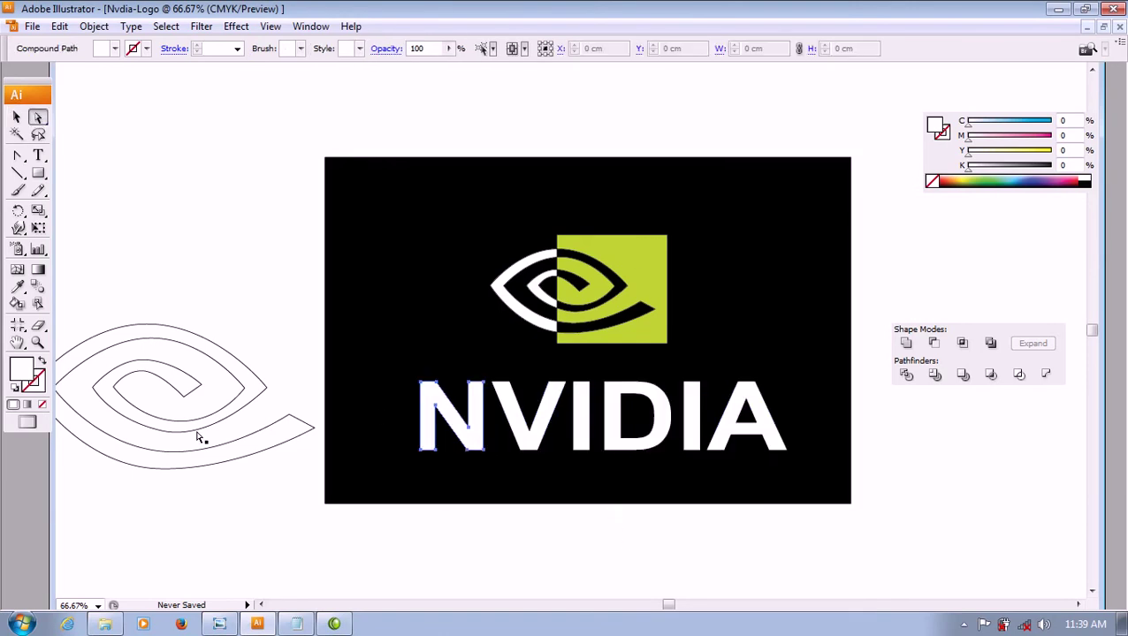
{"action": "left_click", "coordinate": [98, 605]}
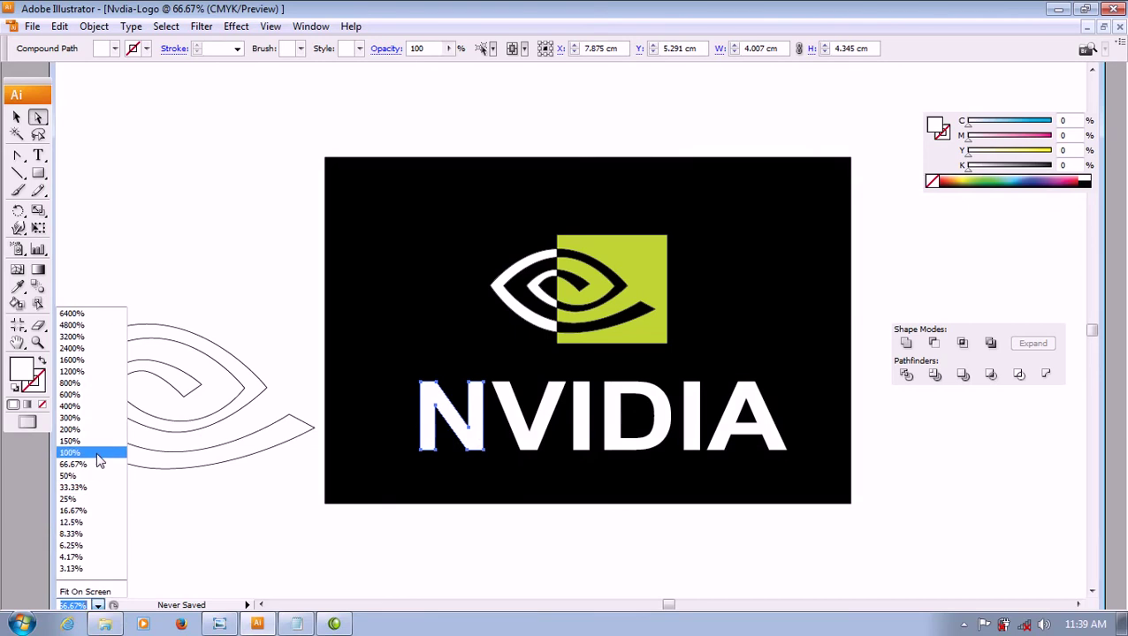
{"action": "left_click", "coordinate": [75, 417]}
- Scroll to the lettering and compare the N with the reference logo
{"action": "scroll", "coordinate": [245, 454], "scroll_direction": "down", "scroll_amount": 3}
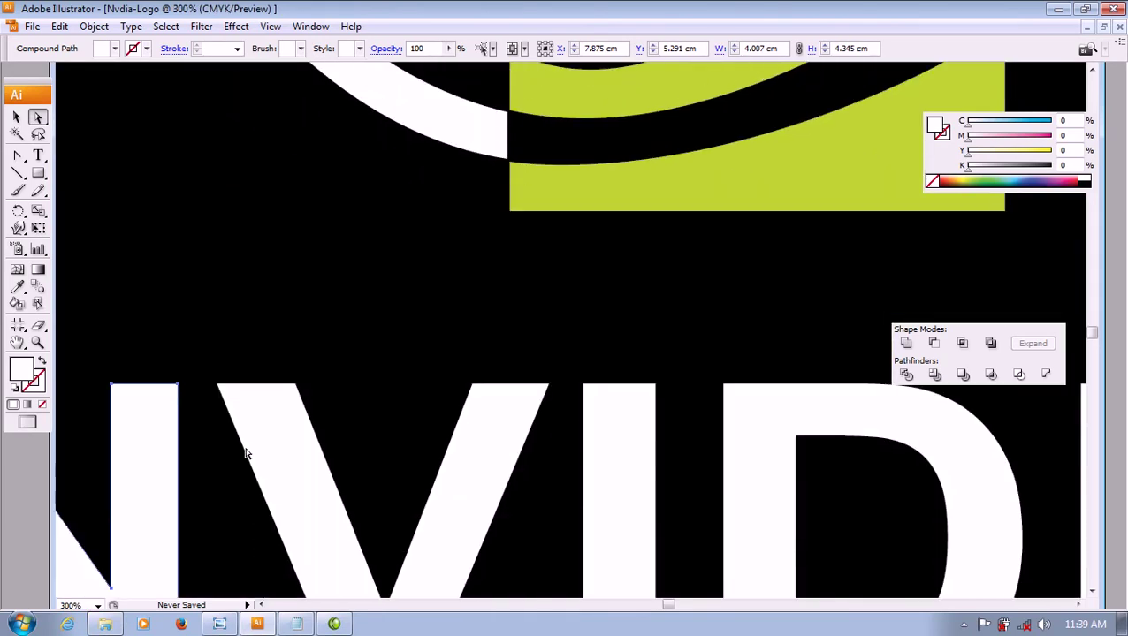
{"action": "scroll", "coordinate": [245, 453], "scroll_direction": "down", "scroll_amount": 3}
{"action": "left_click_drag", "start_coordinate": [670, 606], "coordinate": [662, 607]}
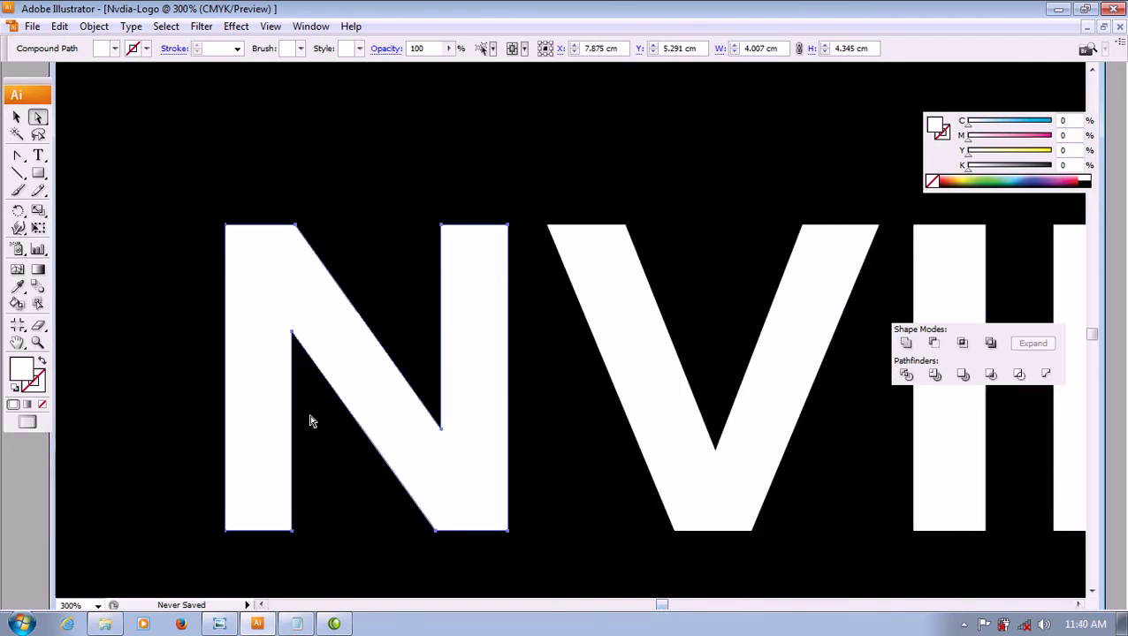
{"action": "left_click", "coordinate": [217, 625]}
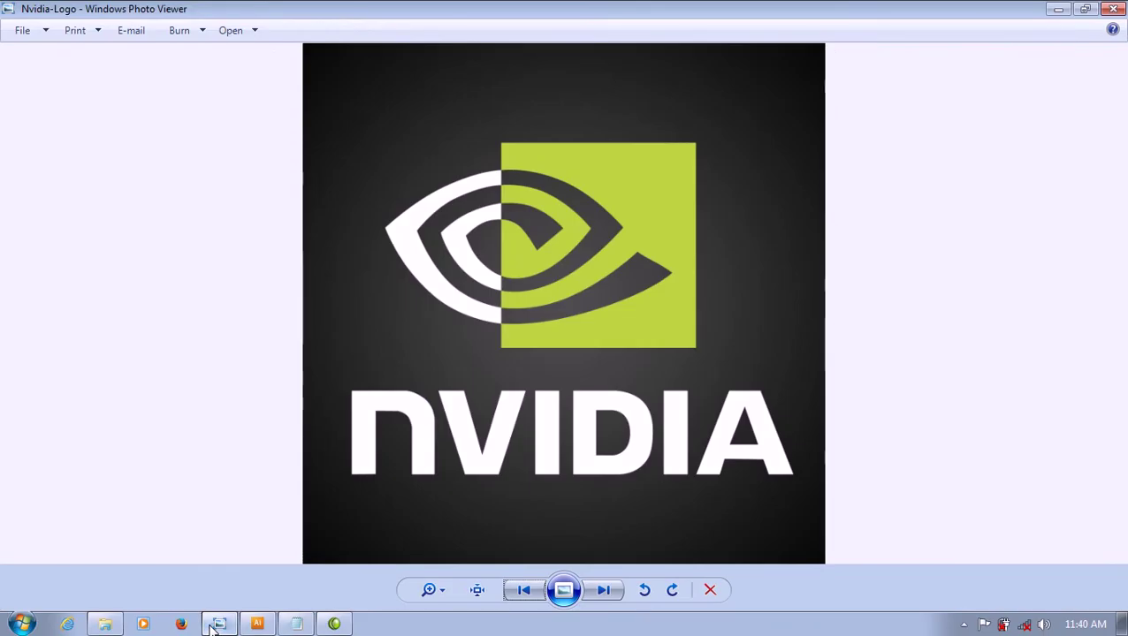
{"action": "left_click", "coordinate": [212, 626]}
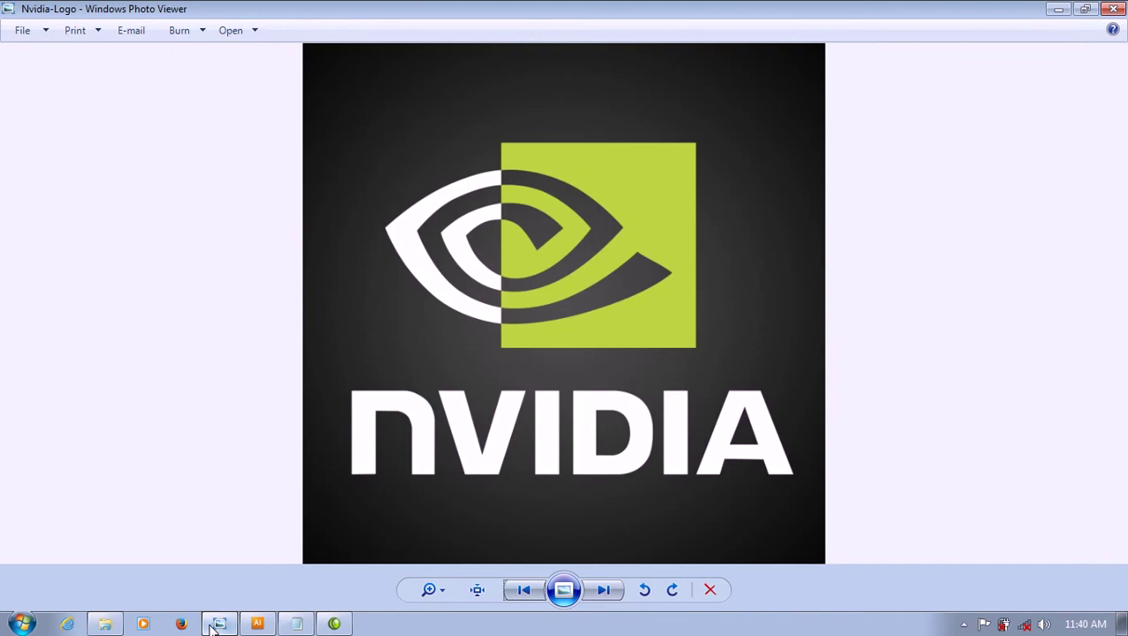
{"action": "left_click", "coordinate": [212, 626]}
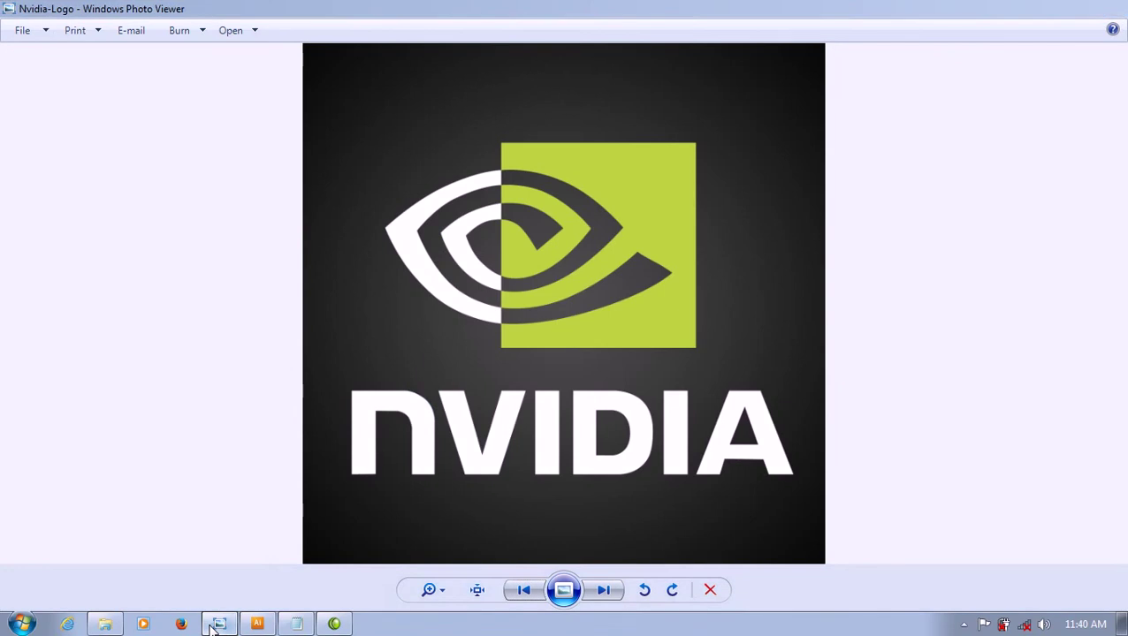
- Delete the N's inner top-right anchor and add an anchor on its diagonal
{"action": "left_click", "coordinate": [17, 155]}
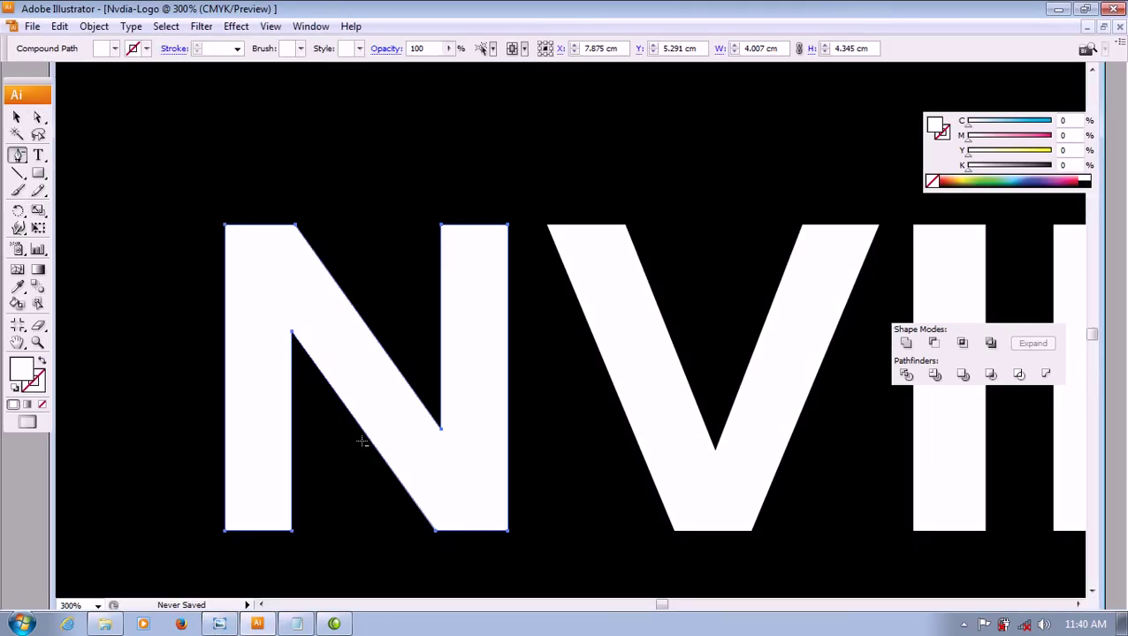
{"action": "left_click", "coordinate": [441, 430]}
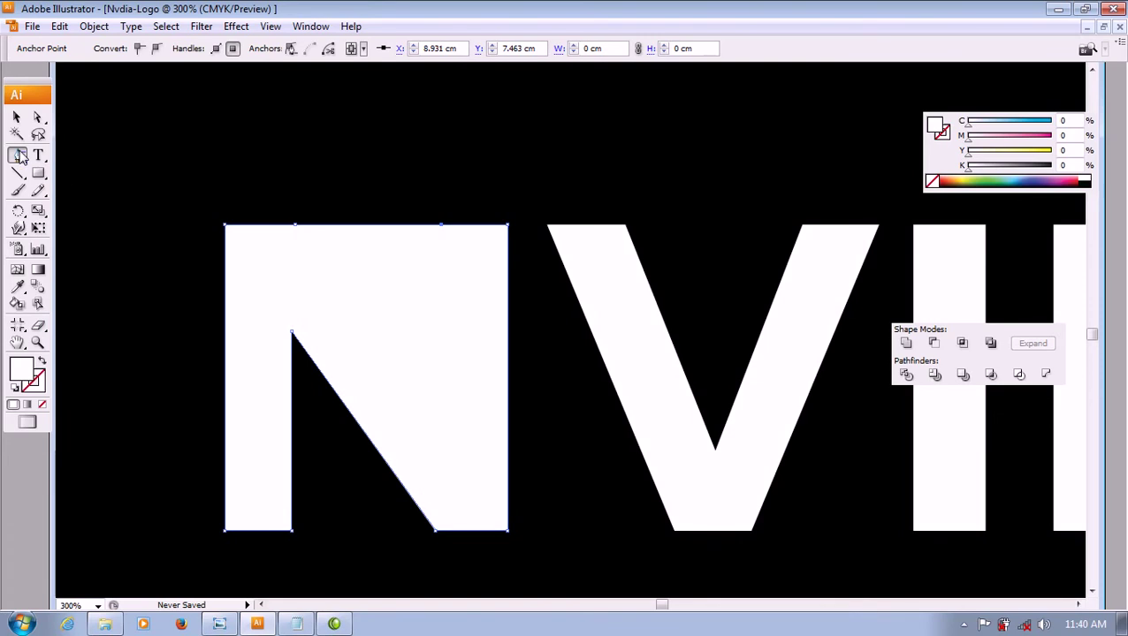
{"action": "left_click_drag", "start_coordinate": [21, 156], "coordinate": [53, 183]}
{"action": "left_click", "coordinate": [53, 182]}
{"action": "left_click", "coordinate": [396, 477]}
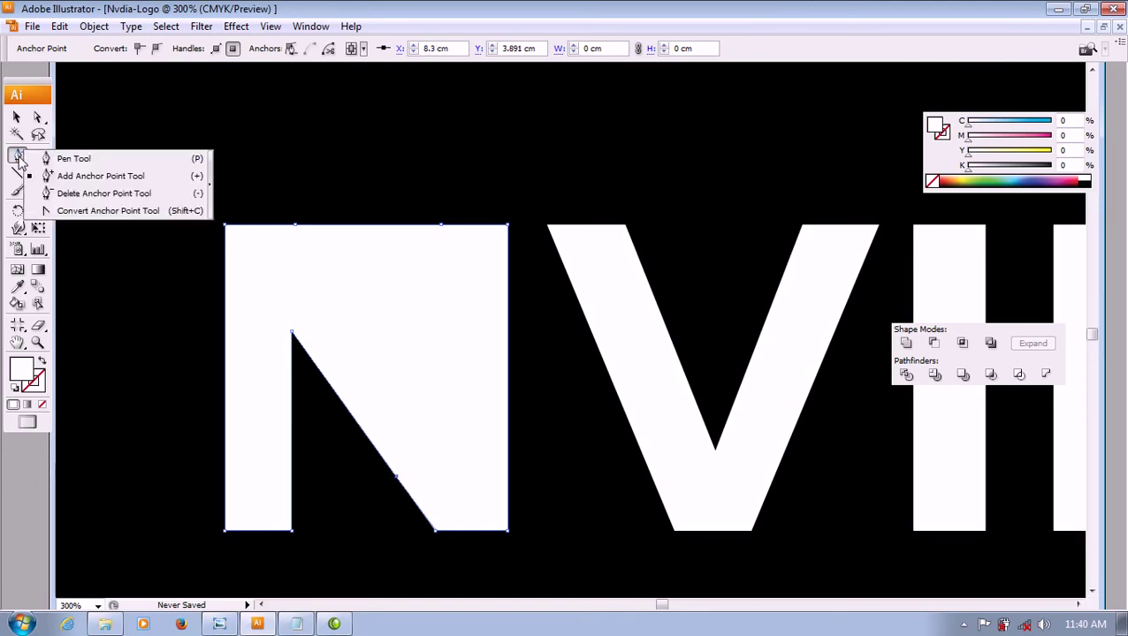
{"action": "left_click_drag", "start_coordinate": [20, 158], "coordinate": [75, 208]}
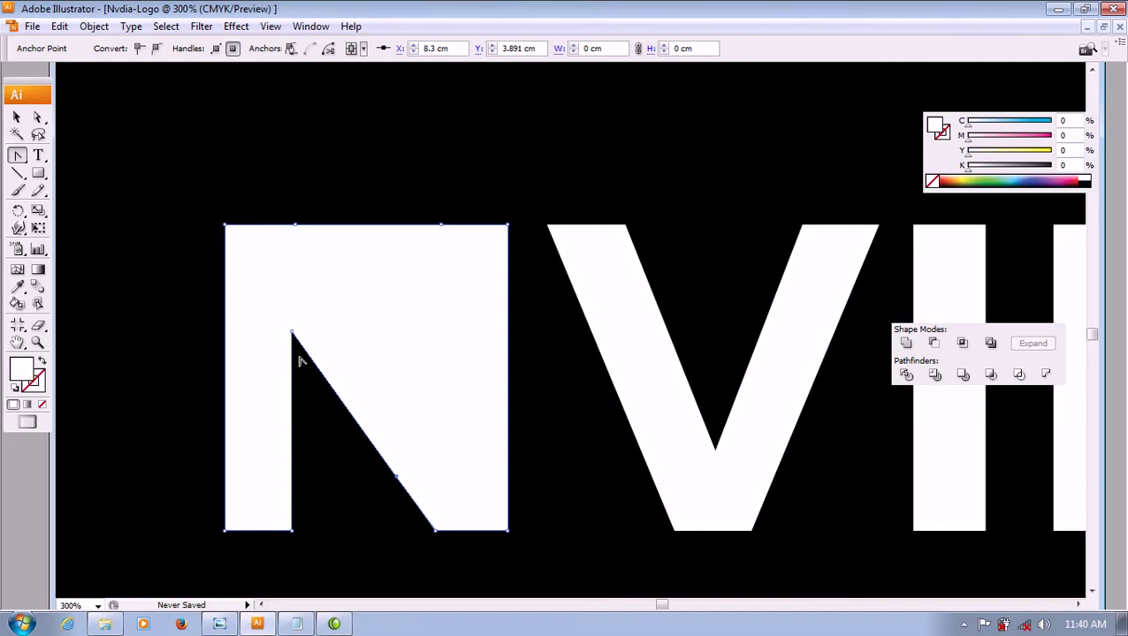
- Drag the N's diagonal anchors up and right so its counter becomes a level-topped rectangle
{"action": "left_click_drag", "start_coordinate": [292, 333], "coordinate": [296, 289]}
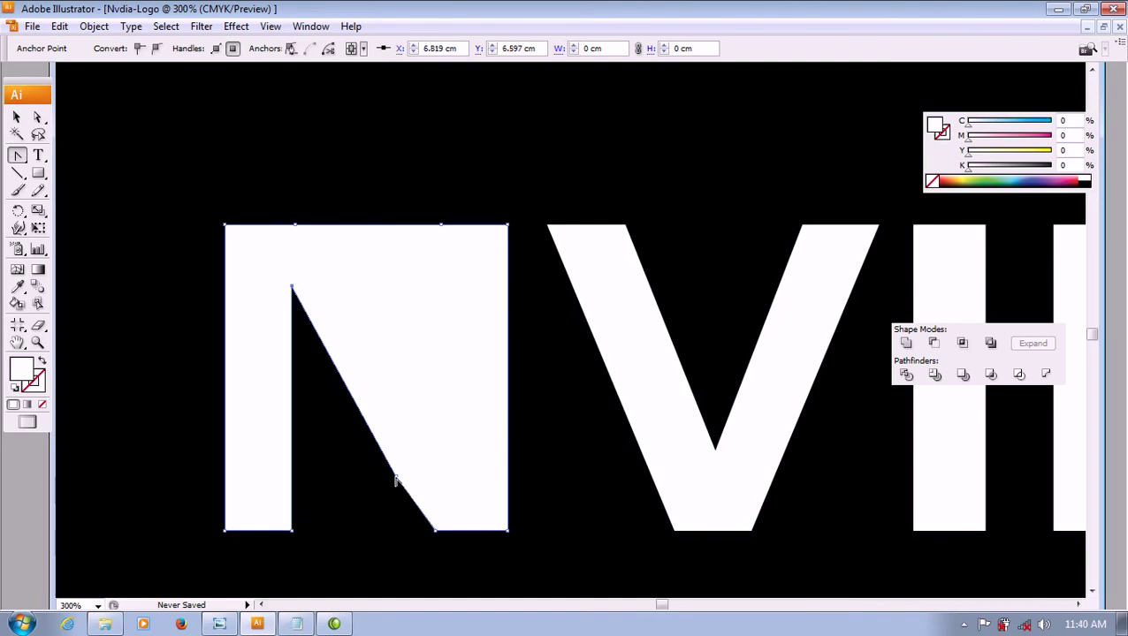
{"action": "left_click_drag", "start_coordinate": [397, 480], "coordinate": [436, 293]}
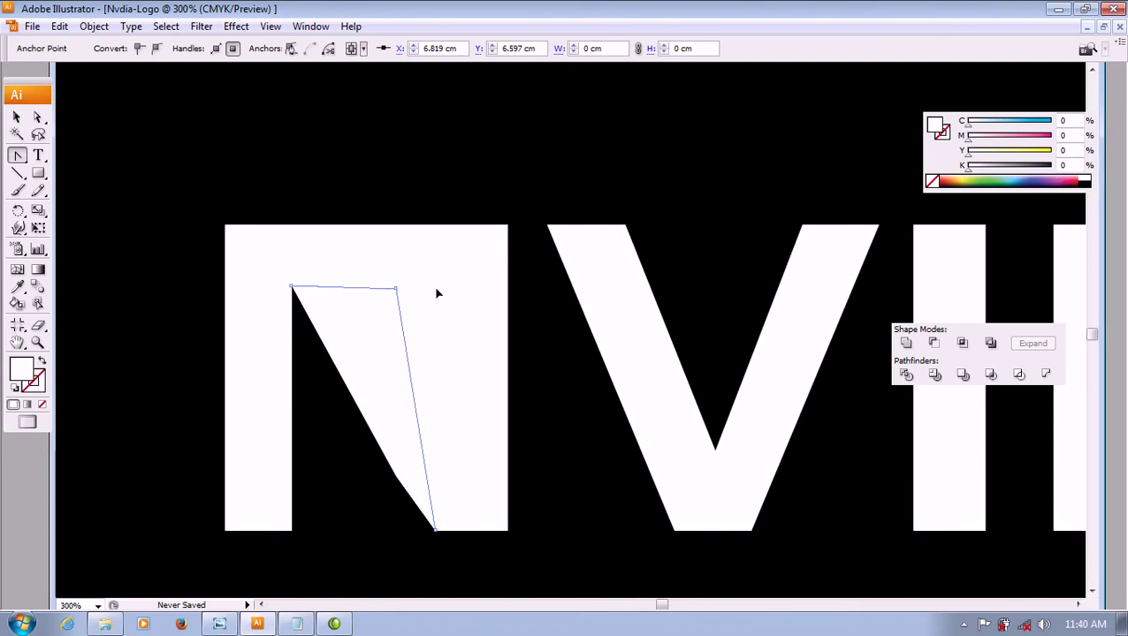
{"action": "left_click_drag", "start_coordinate": [437, 293], "coordinate": [436, 290]}
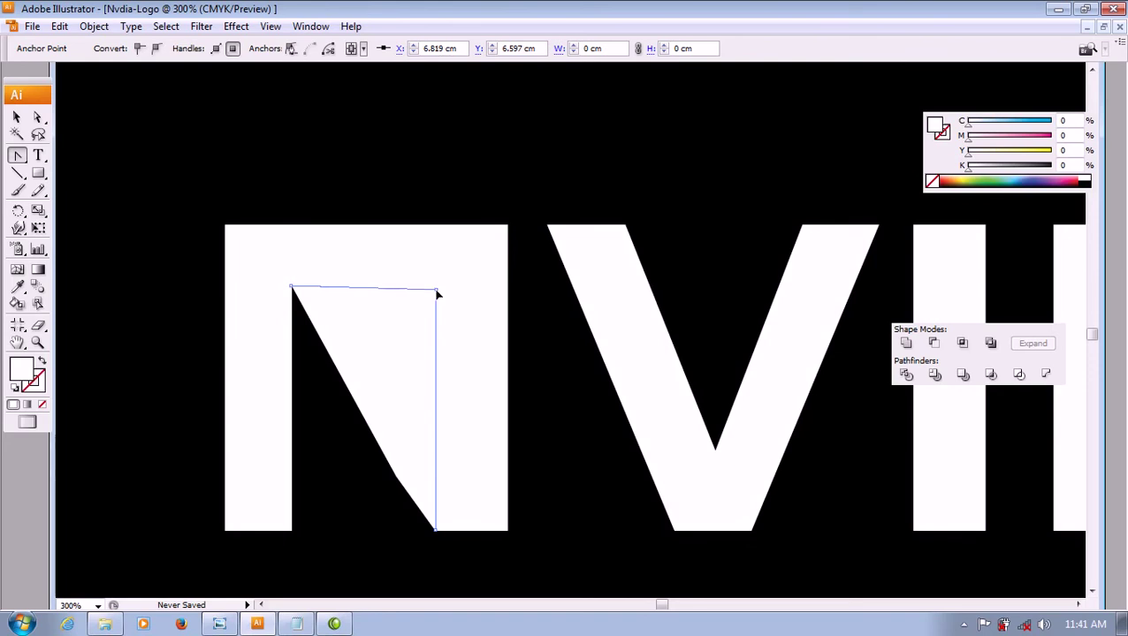
{"action": "left_click_drag", "start_coordinate": [438, 294], "coordinate": [439, 293]}
{"action": "left_click_drag", "start_coordinate": [437, 290], "coordinate": [437, 288]}
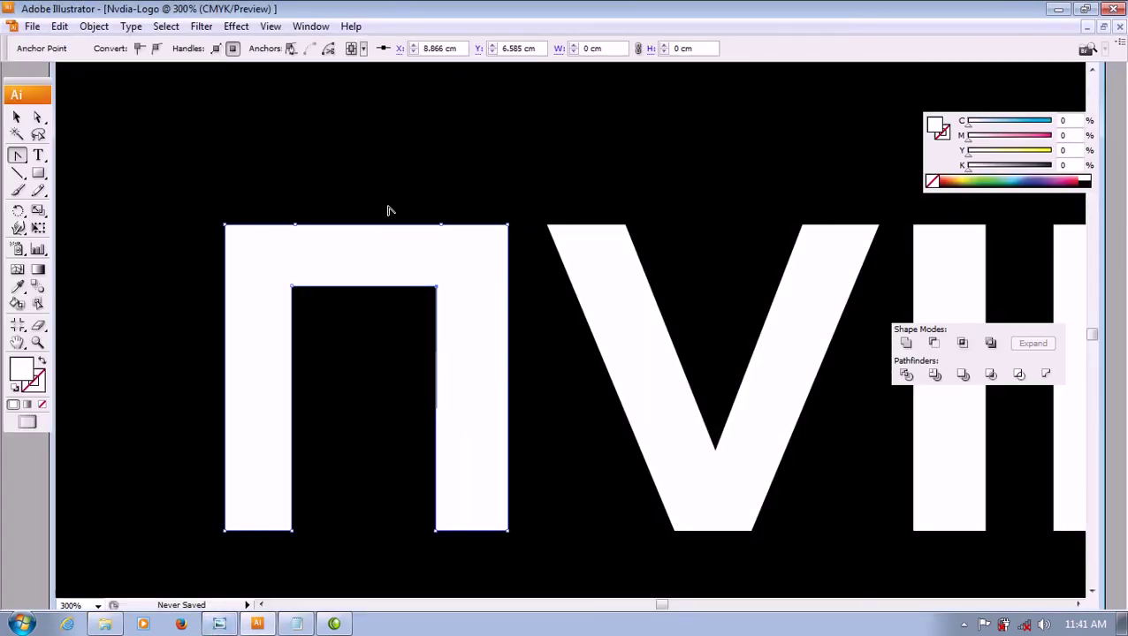
- Delete the n's outer top-right corner anchor to bevel it, turning off the warning with Don't Show Again
{"action": "left_click", "coordinate": [16, 159]}
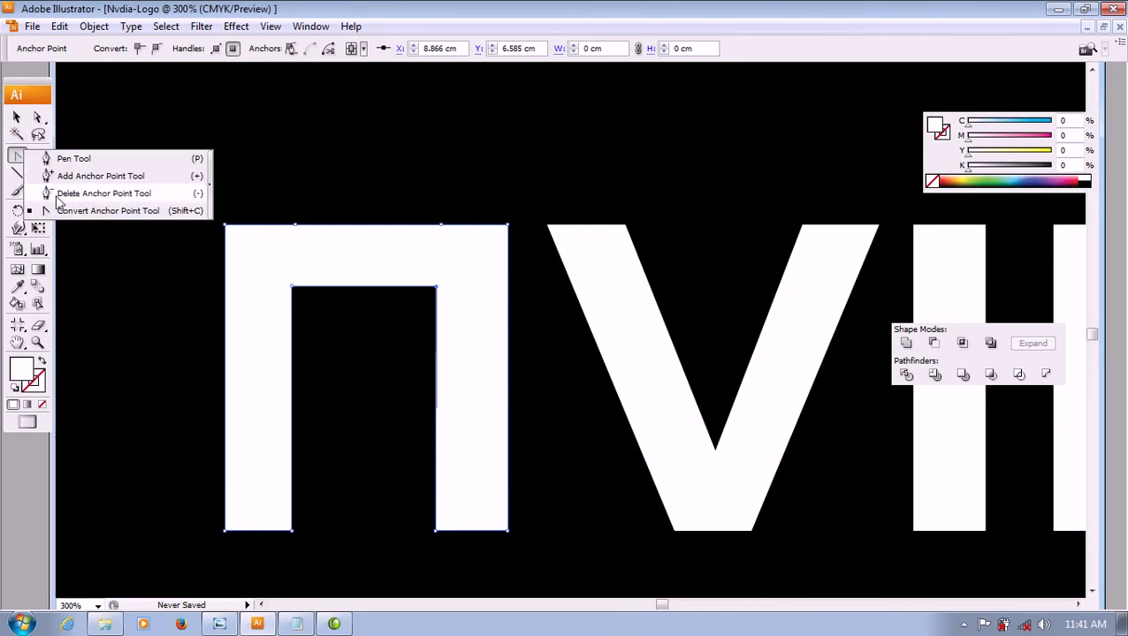
{"action": "left_click", "coordinate": [73, 158]}
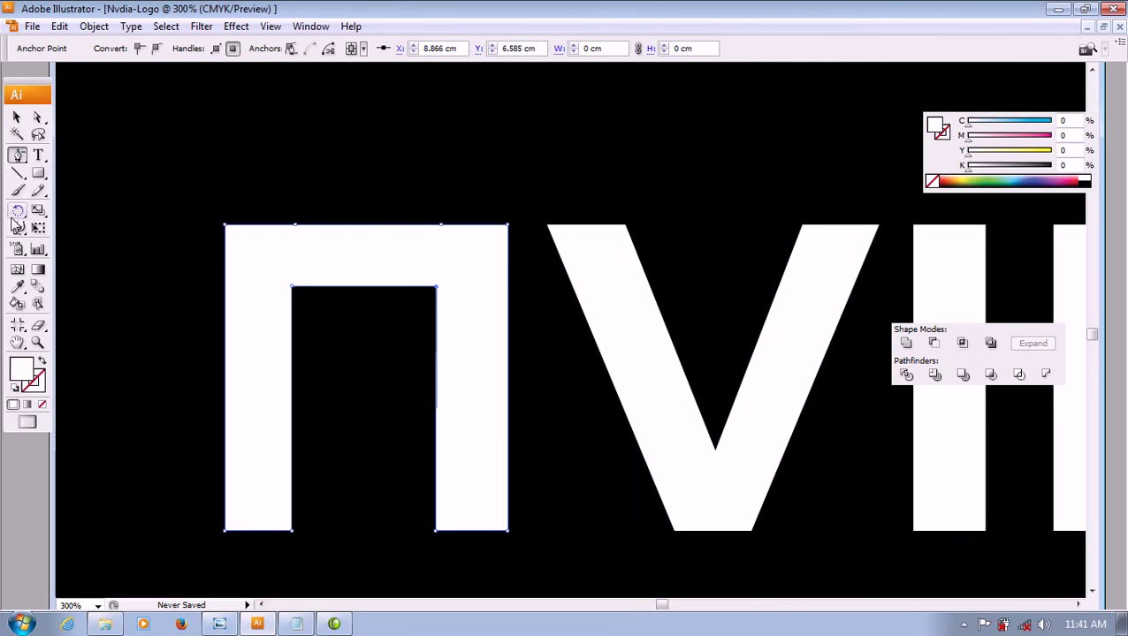
{"action": "left_click", "coordinate": [16, 159]}
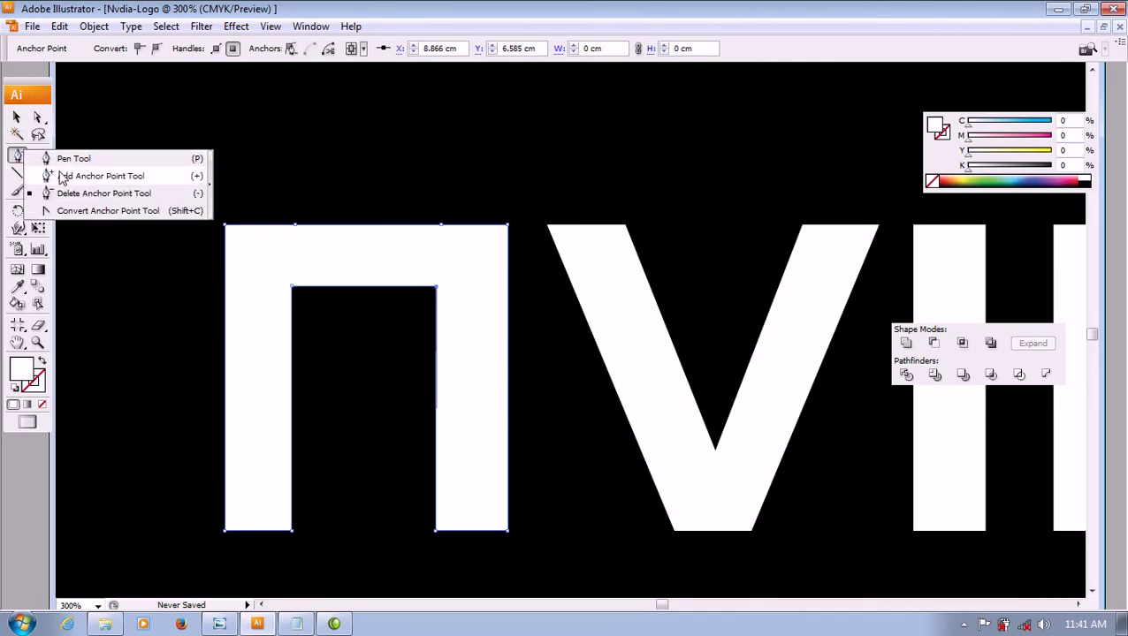
{"action": "left_click", "coordinate": [70, 176]}
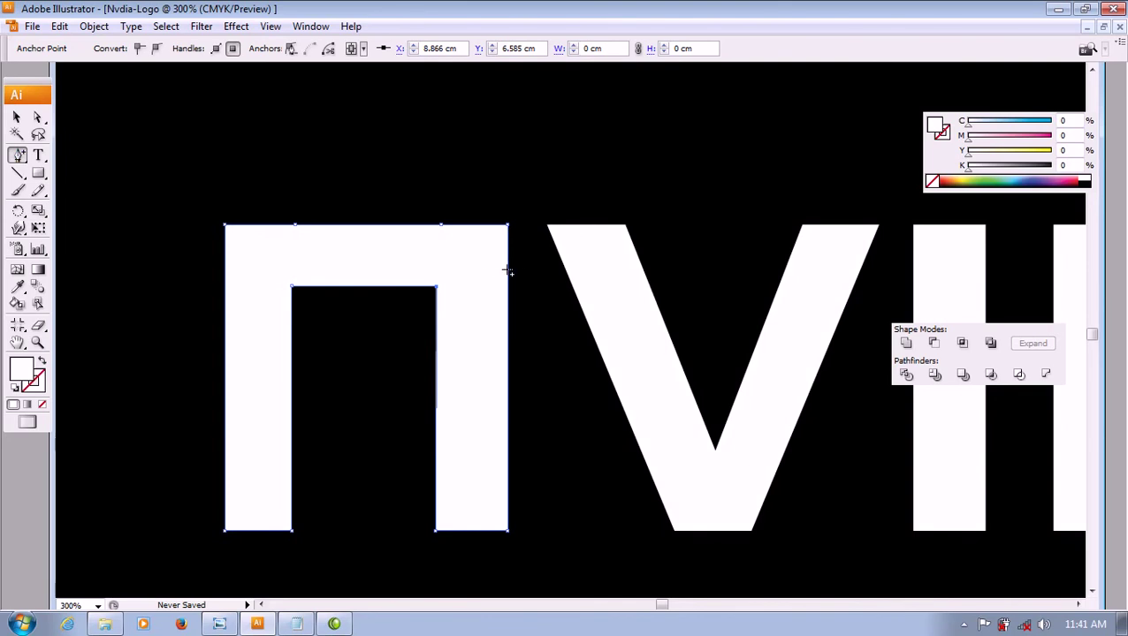
{"action": "left_click", "coordinate": [17, 158]}
{"action": "left_click", "coordinate": [84, 210]}
{"action": "left_click", "coordinate": [507, 226]}
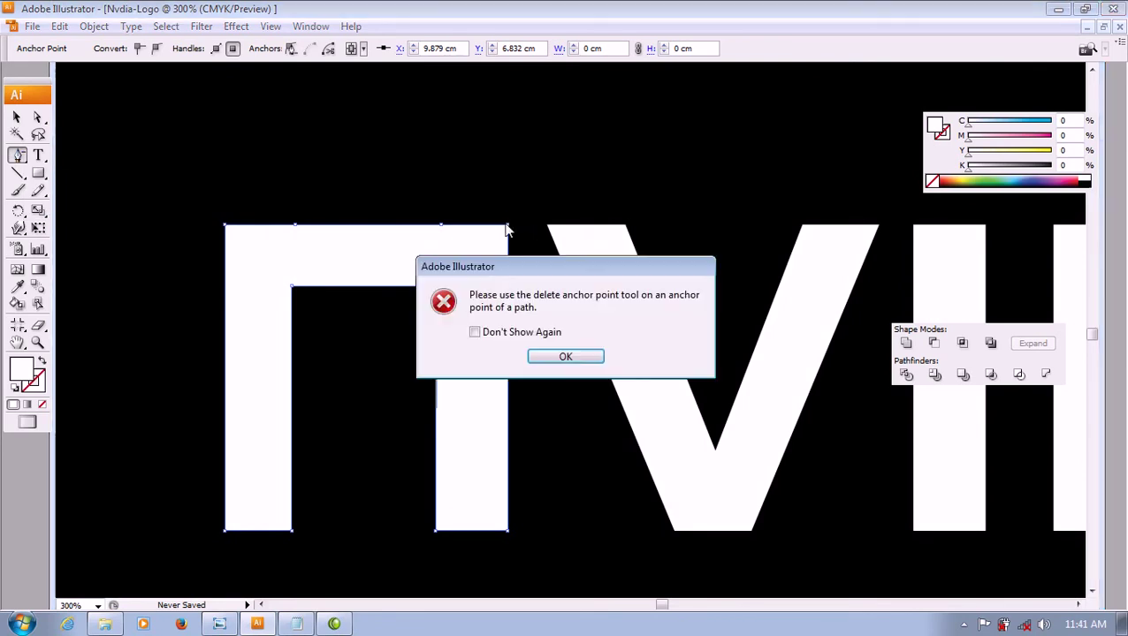
{"action": "left_click", "coordinate": [530, 334]}
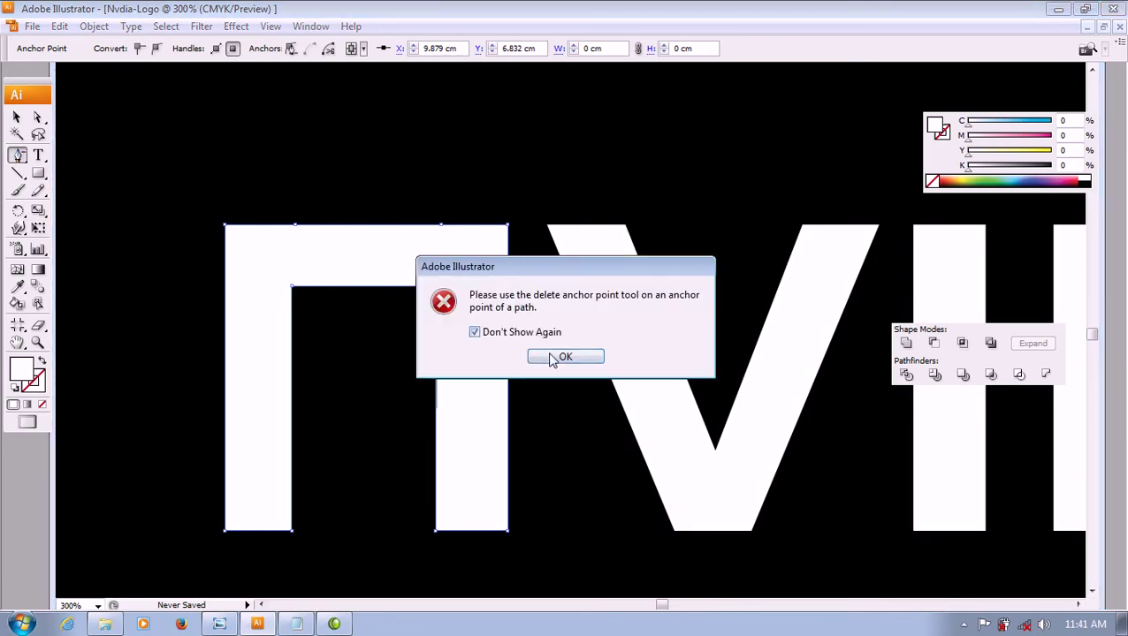
{"action": "left_click", "coordinate": [562, 355]}
{"action": "left_click", "coordinate": [508, 226]}
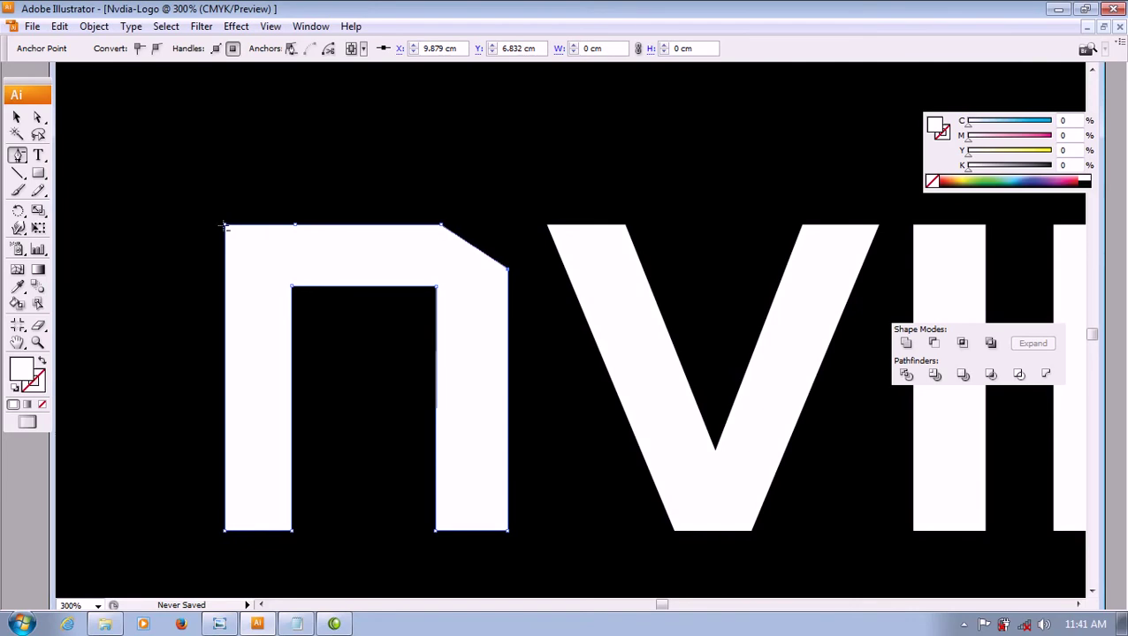
- Pull curve handles from the bevelled top-right corner into a rounded shoulder, checking the reference logo
{"action": "left_click_drag", "start_coordinate": [18, 155], "coordinate": [83, 212]}
{"action": "left_click_drag", "start_coordinate": [442, 228], "coordinate": [470, 230]}
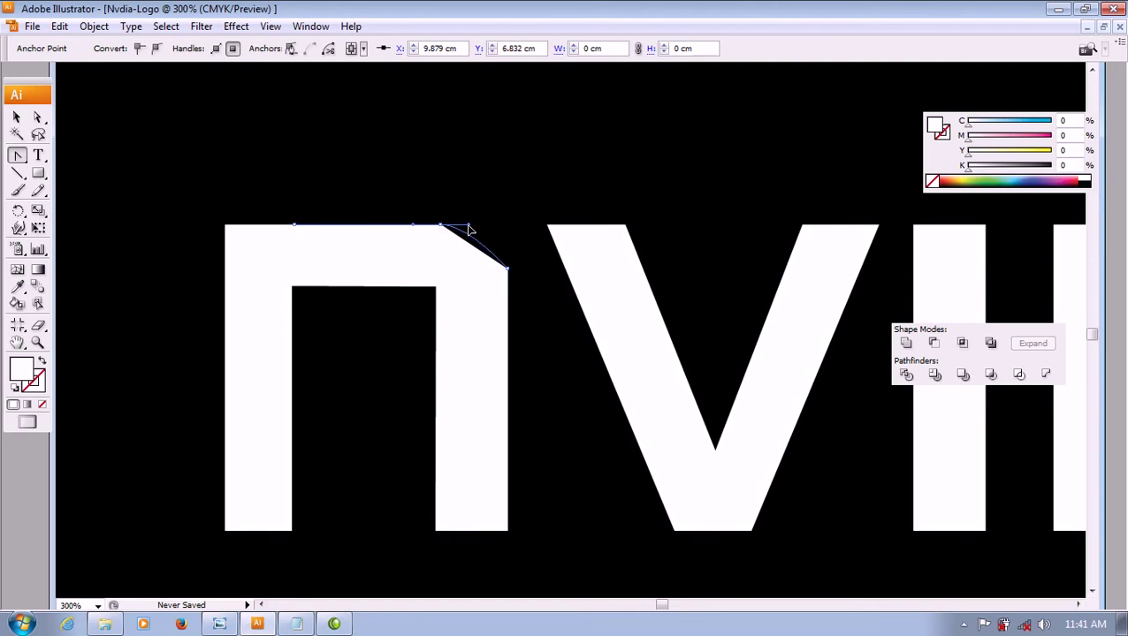
{"action": "left_click_drag", "start_coordinate": [470, 229], "coordinate": [504, 234]}
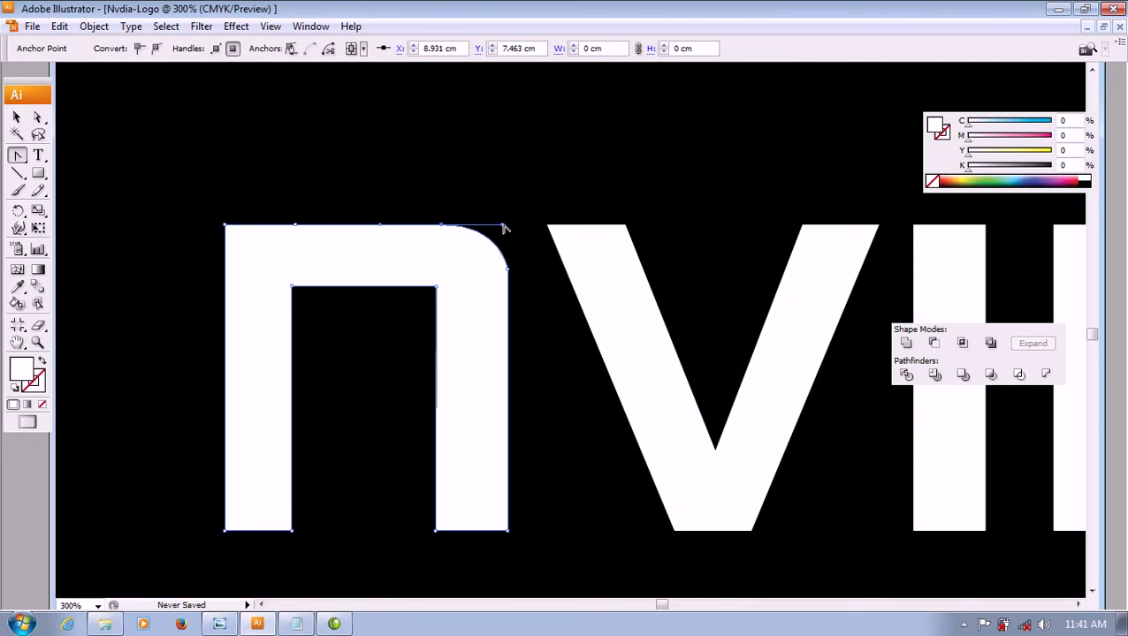
{"action": "left_click_drag", "start_coordinate": [515, 229], "coordinate": [510, 229]}
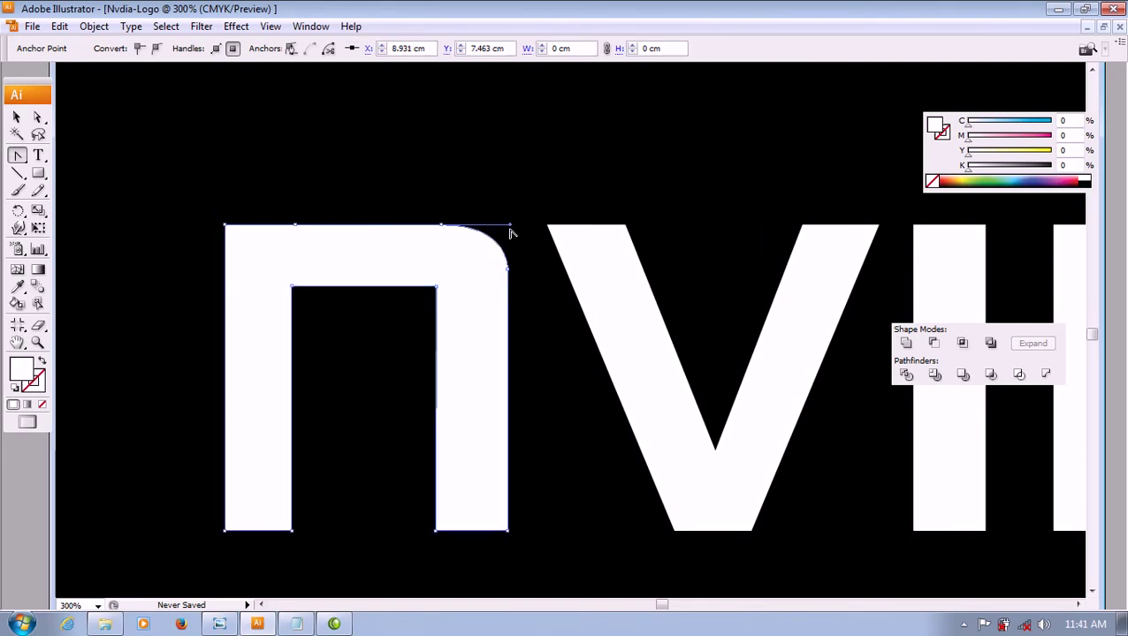
{"action": "left_click", "coordinate": [219, 624]}
{"action": "left_click", "coordinate": [219, 624]}
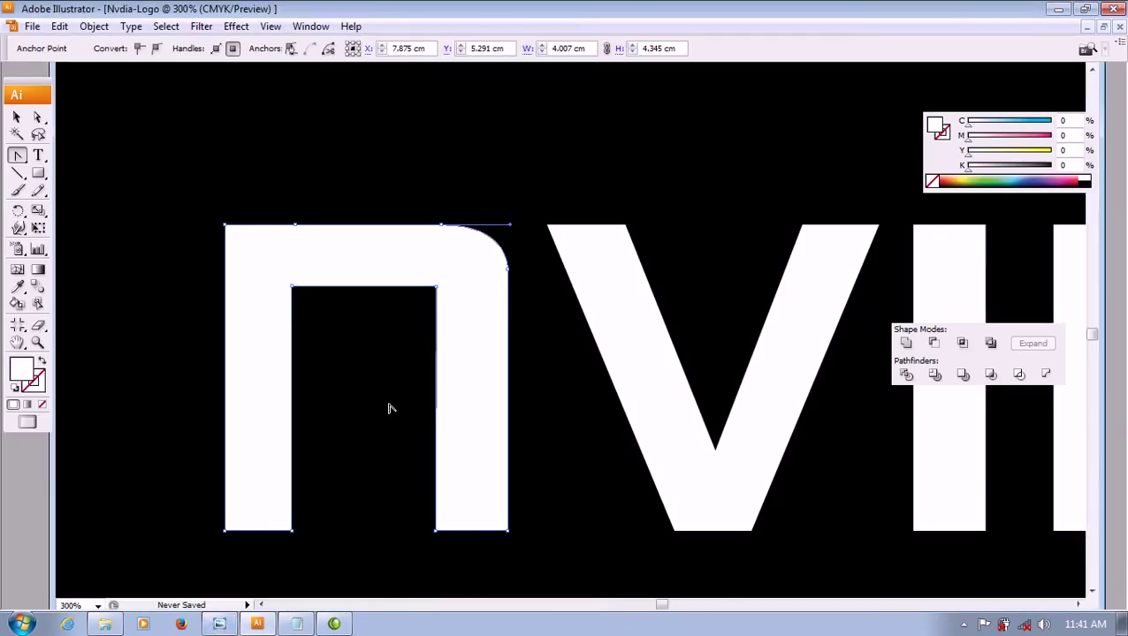
- Pick an anchor-point tool from the Pen flyout and select a point on the n's inner edge
{"action": "left_click", "coordinate": [17, 156]}
{"action": "left_click", "coordinate": [75, 191]}
{"action": "left_click", "coordinate": [400, 287]}
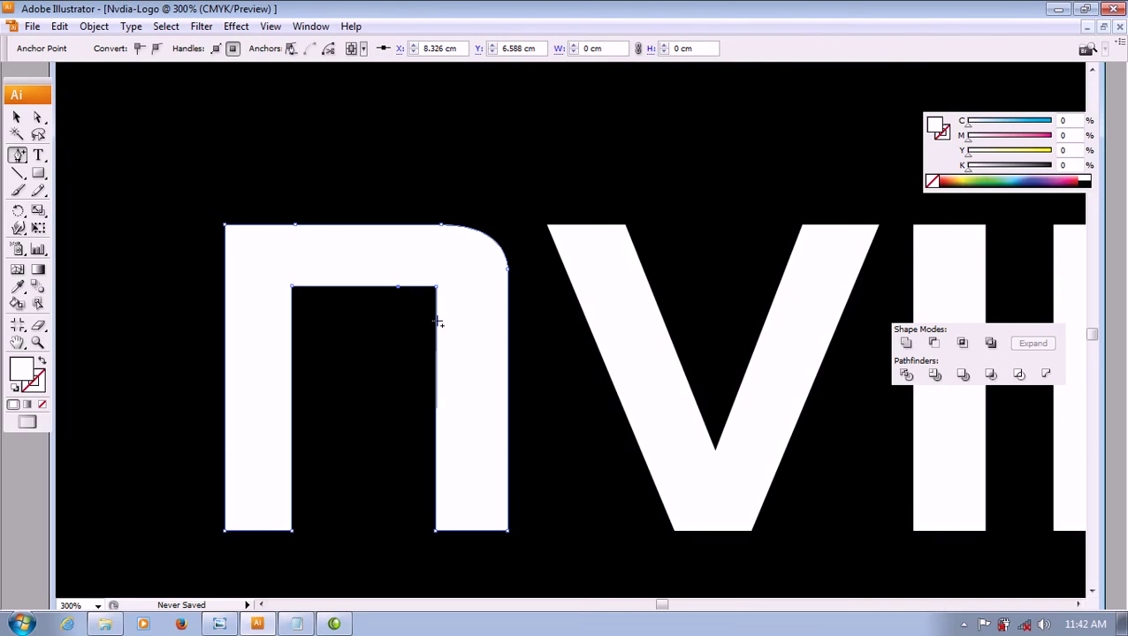
- Replace the inner top-right corner anchor with a converted point dragged into a rounded curve
{"action": "left_click", "coordinate": [437, 323]}
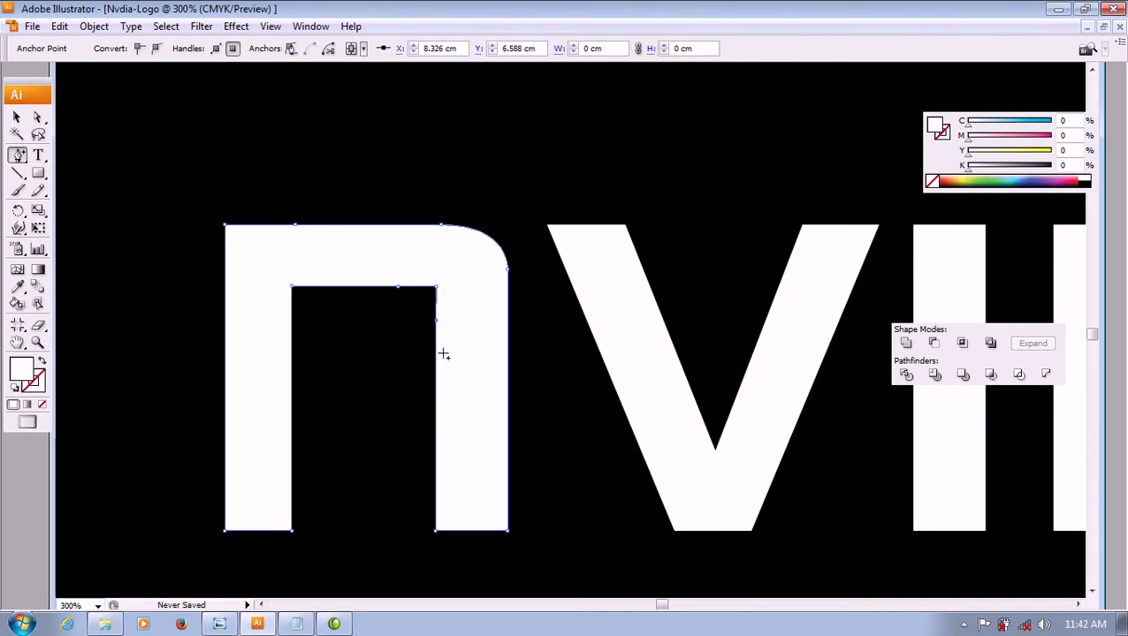
{"action": "left_click", "coordinate": [18, 157]}
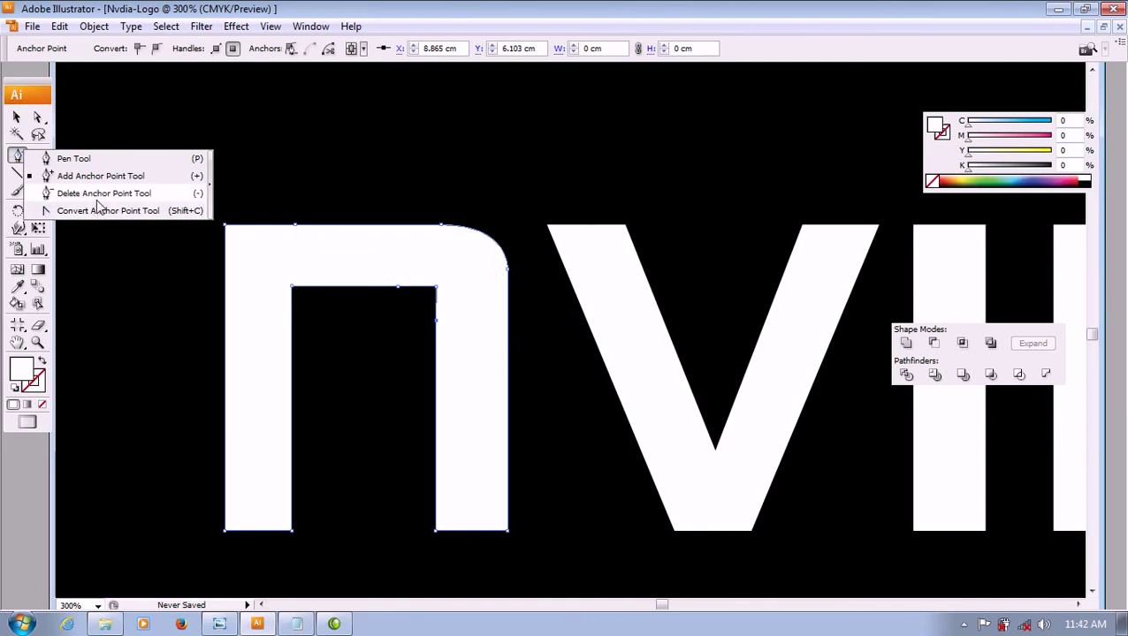
{"action": "left_click", "coordinate": [99, 194]}
{"action": "left_click", "coordinate": [438, 288]}
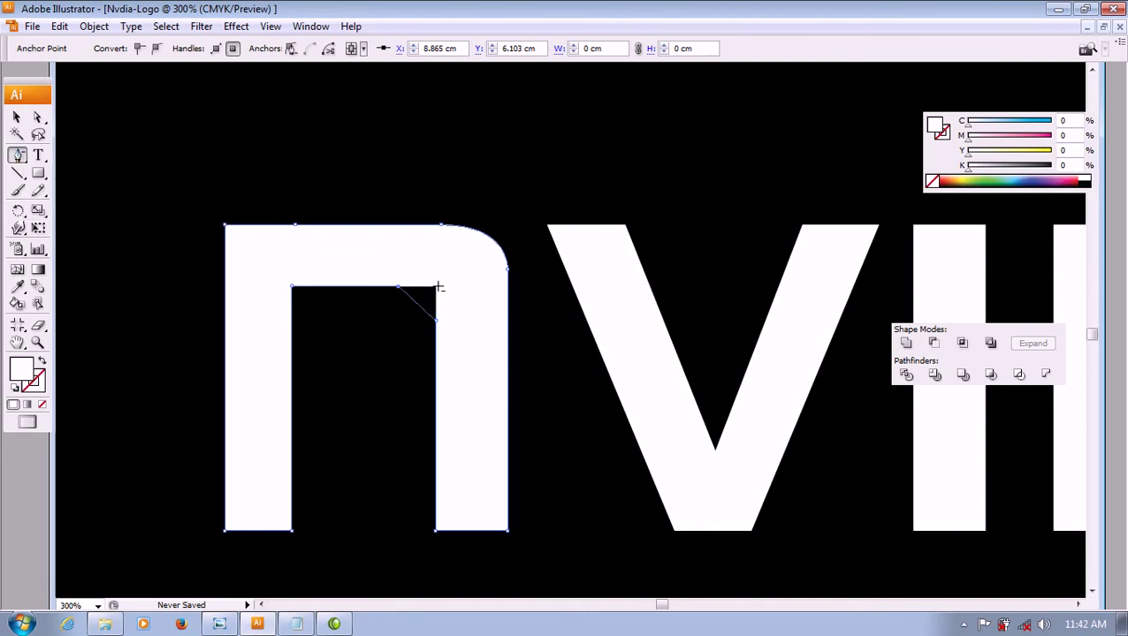
{"action": "left_click_drag", "start_coordinate": [18, 158], "coordinate": [97, 208]}
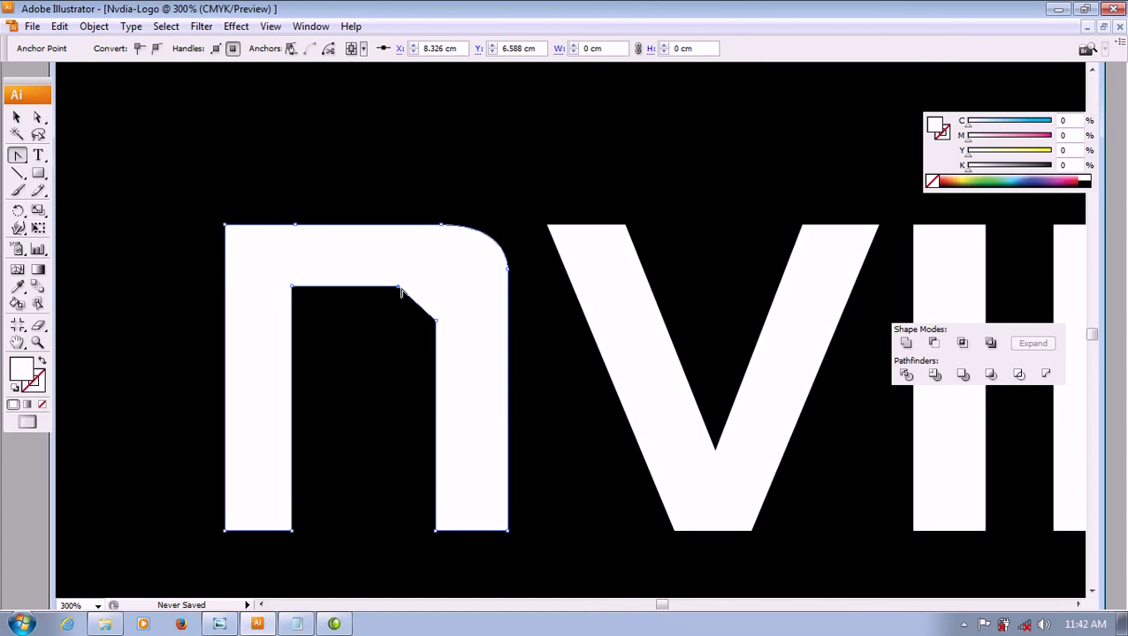
{"action": "left_click_drag", "start_coordinate": [399, 288], "coordinate": [355, 291]}
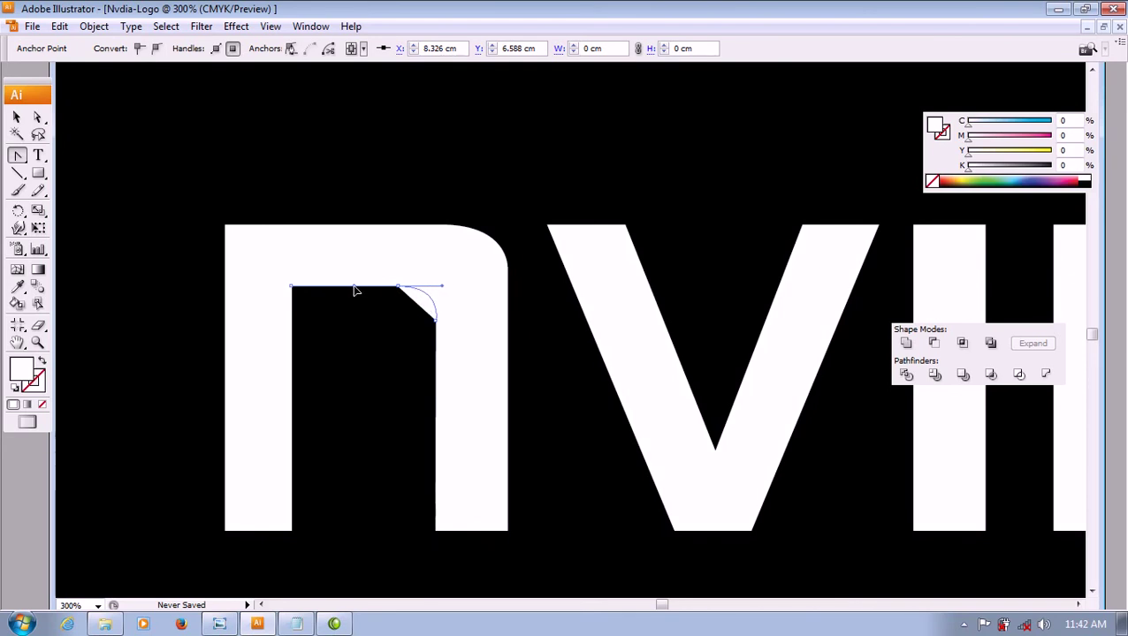
{"action": "left_click_drag", "start_coordinate": [355, 290], "coordinate": [355, 291]}
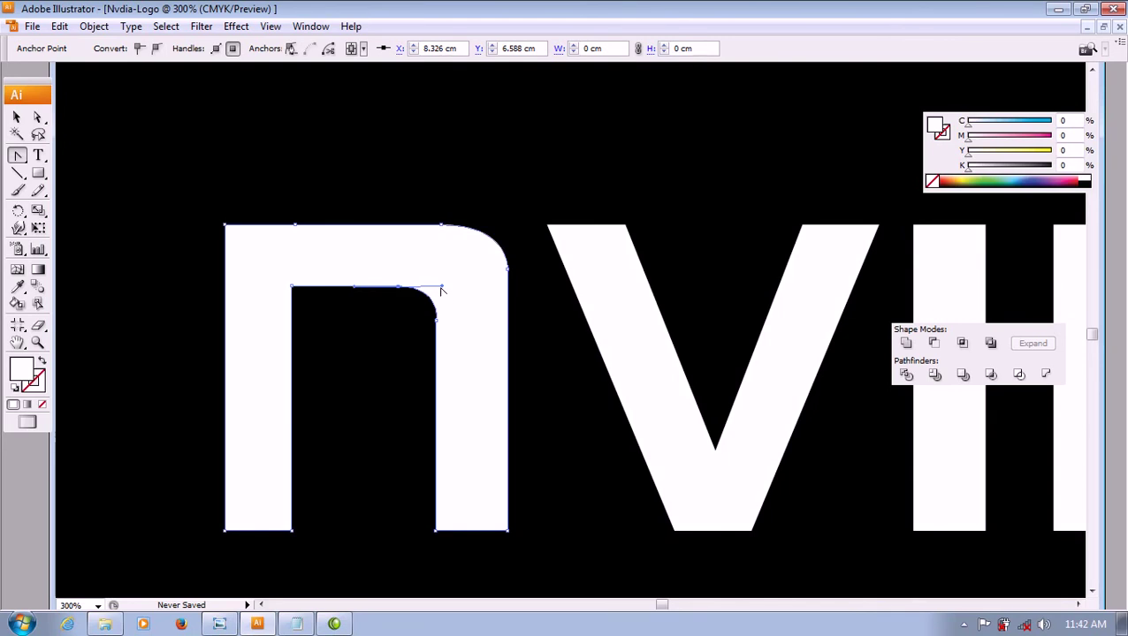
- Compare with the reference logo and refine the n's outer shoulder curve
{"action": "left_click", "coordinate": [439, 289]}
{"action": "left_click", "coordinate": [438, 288]}
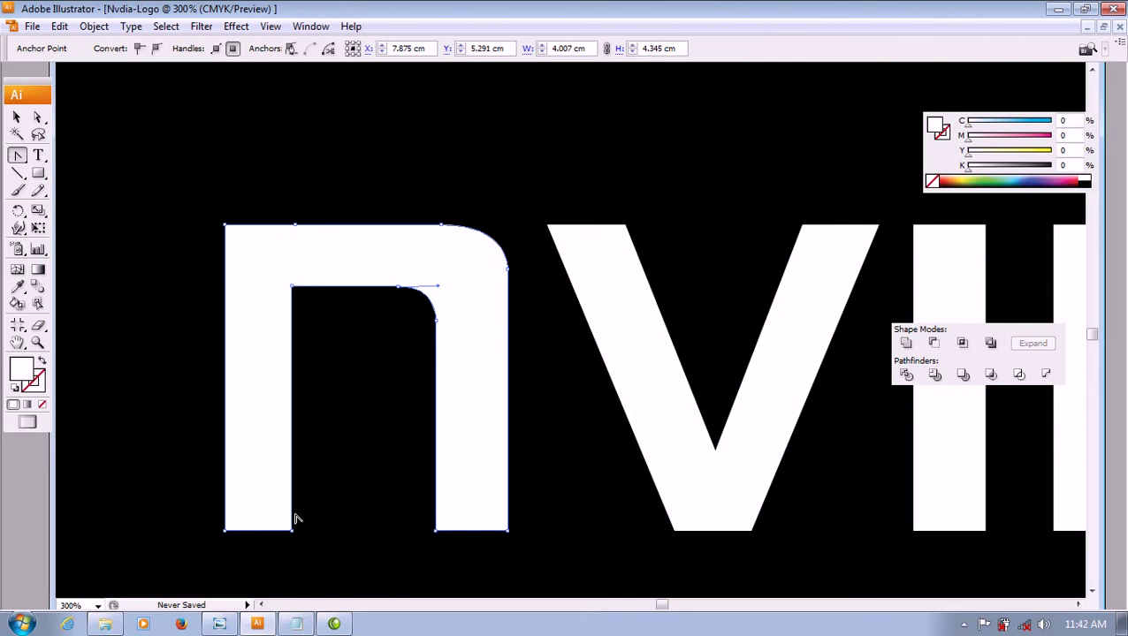
{"action": "left_click", "coordinate": [232, 625]}
{"action": "left_click", "coordinate": [232, 624]}
{"action": "left_click", "coordinate": [442, 228]}
{"action": "left_click_drag", "start_coordinate": [442, 227], "coordinate": [500, 228]}
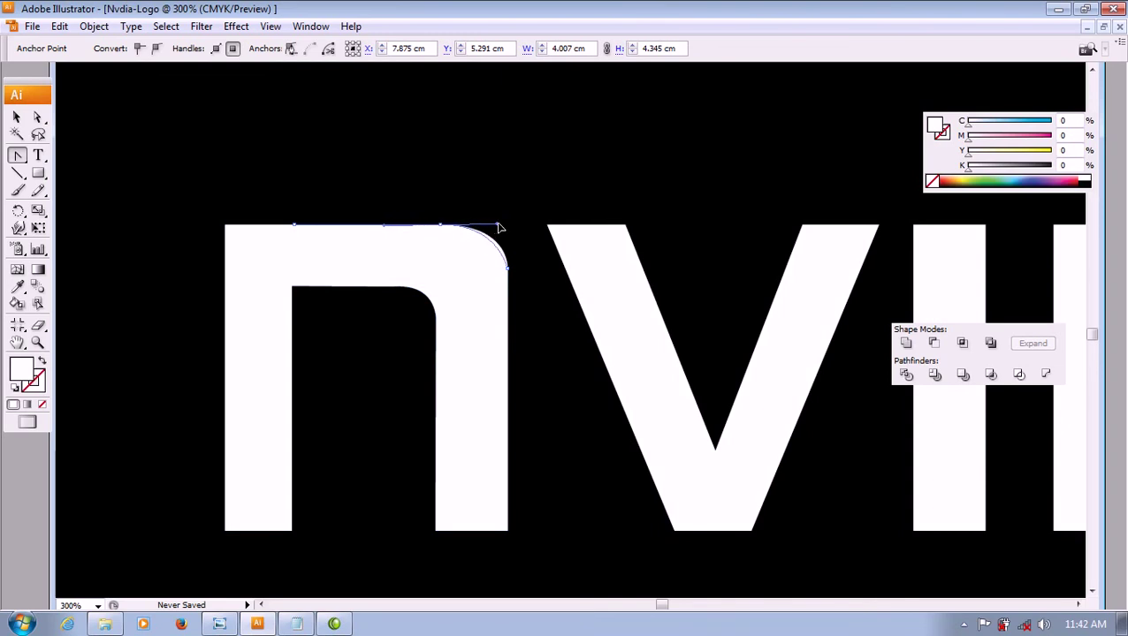
{"action": "left_click_drag", "start_coordinate": [500, 228], "coordinate": [500, 228]}
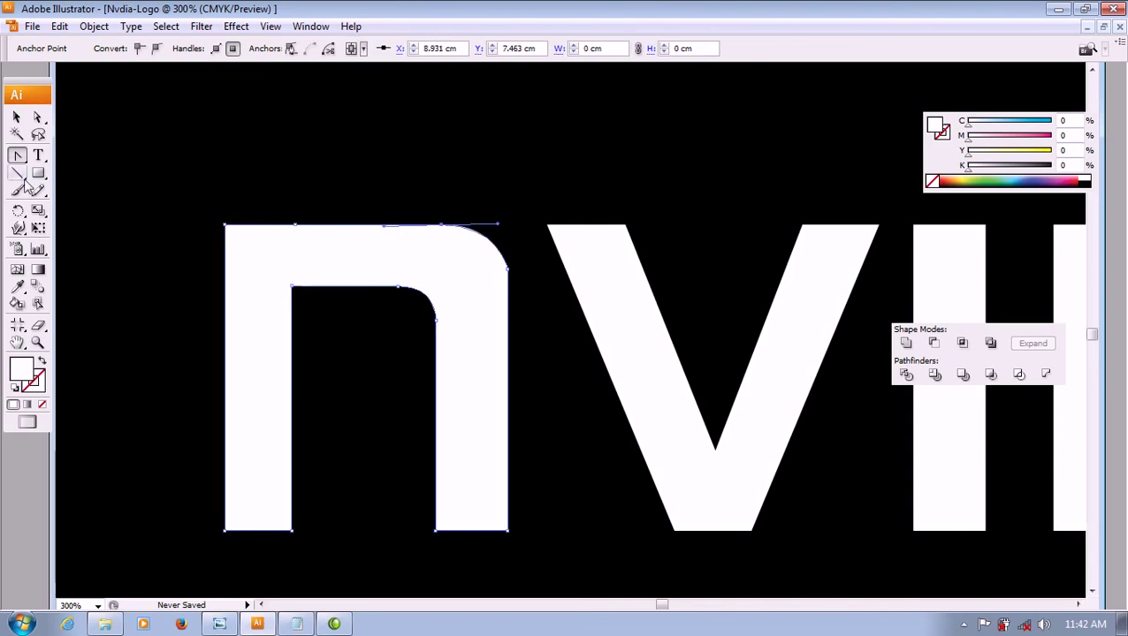
- Deselect the n and zoom to 100% to view the whole logo
{"action": "left_click", "coordinate": [18, 118]}
{"action": "left_click", "coordinate": [383, 546]}
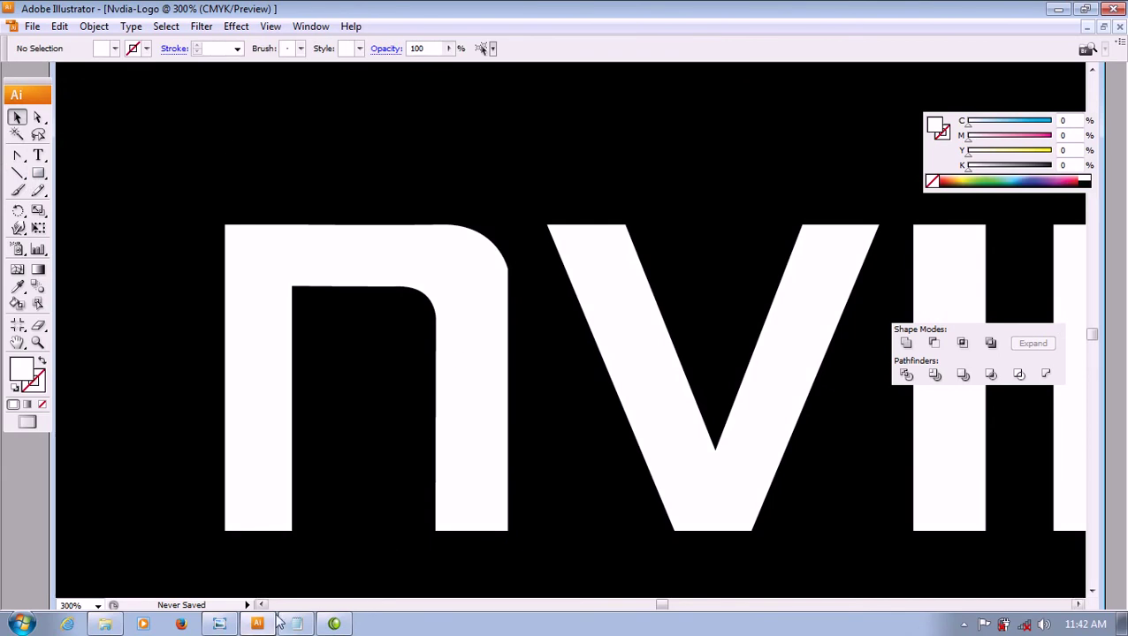
{"action": "left_click", "coordinate": [98, 606]}
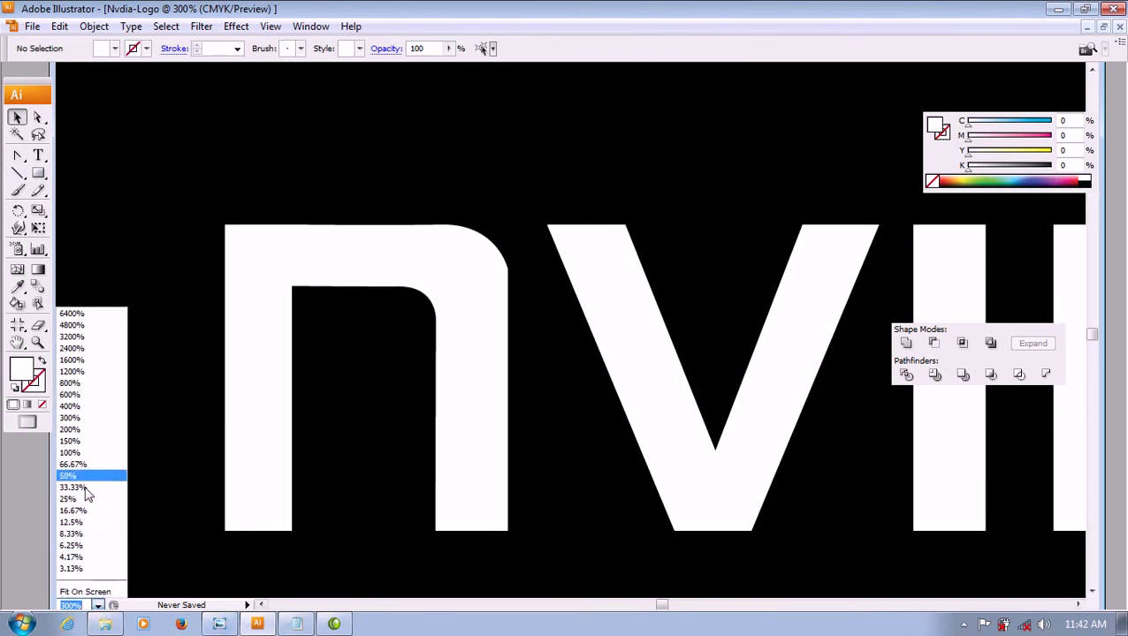
{"action": "left_click", "coordinate": [83, 452]}
- Delete the leftover outlined eye paths and recentre the artwork
{"action": "left_click", "coordinate": [267, 382]}
{"action": "key", "text": "Delete"}
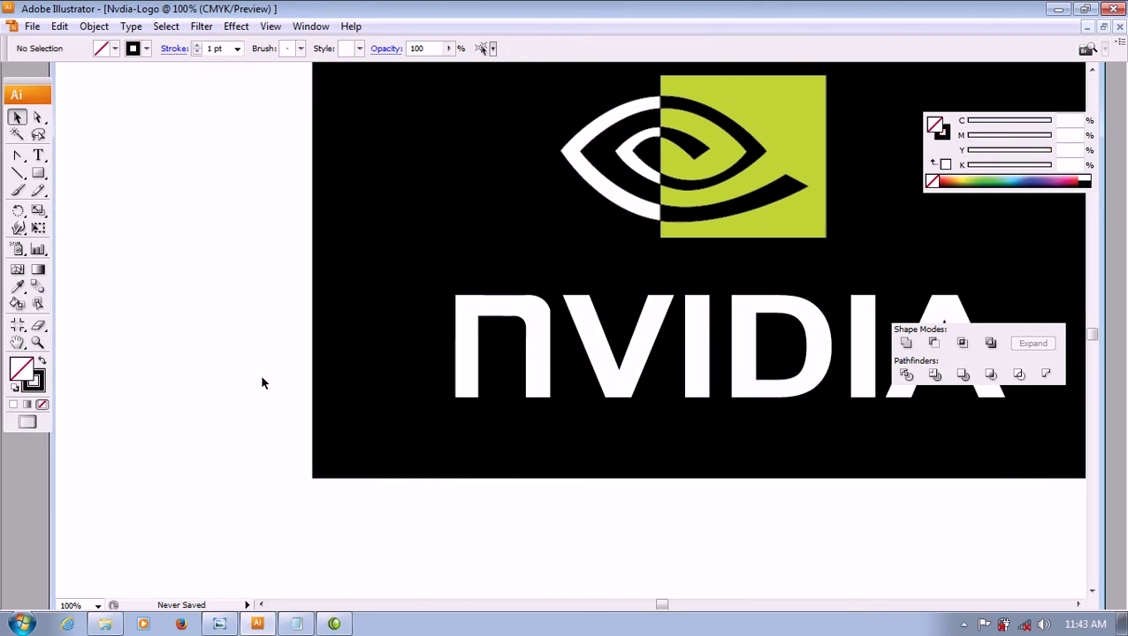
{"action": "mouse_move", "coordinate": [662, 605]}
{"action": "left_mouse_down"}
{"action": "mouse_move", "coordinate": [672, 608]}
{"action": "mouse_move", "coordinate": [672, 597]}
{"action": "left_mouse_up"}
{"action": "scroll", "coordinate": [642, 528], "scroll_direction": "down", "scroll_amount": 2}
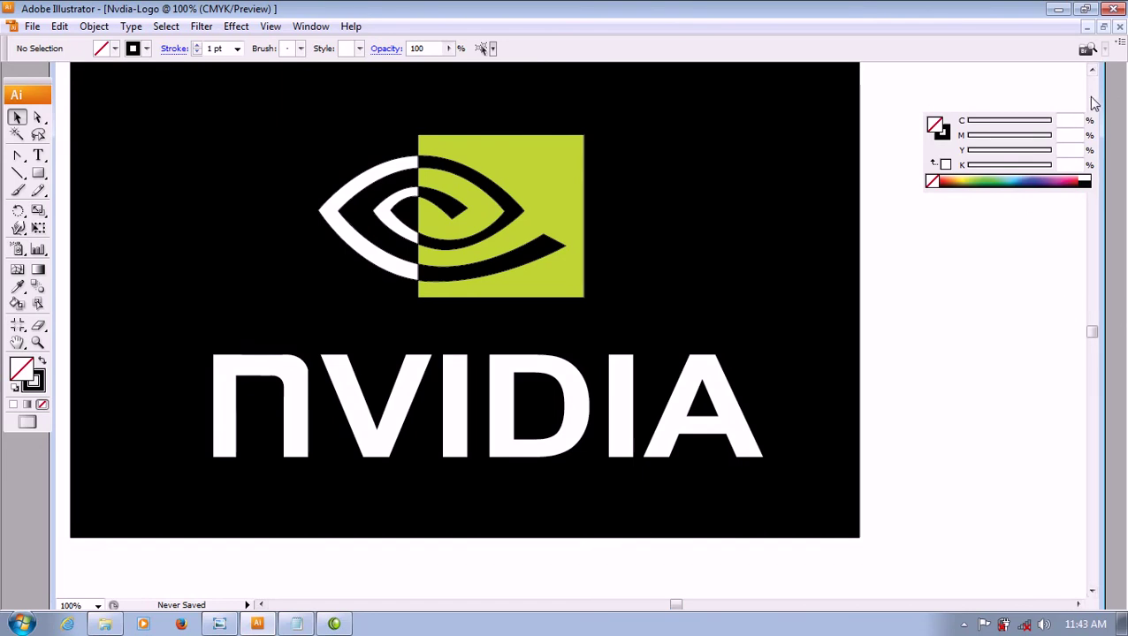
{"action": "scroll", "coordinate": [546, 368], "scroll_direction": "up", "scroll_amount": 1}
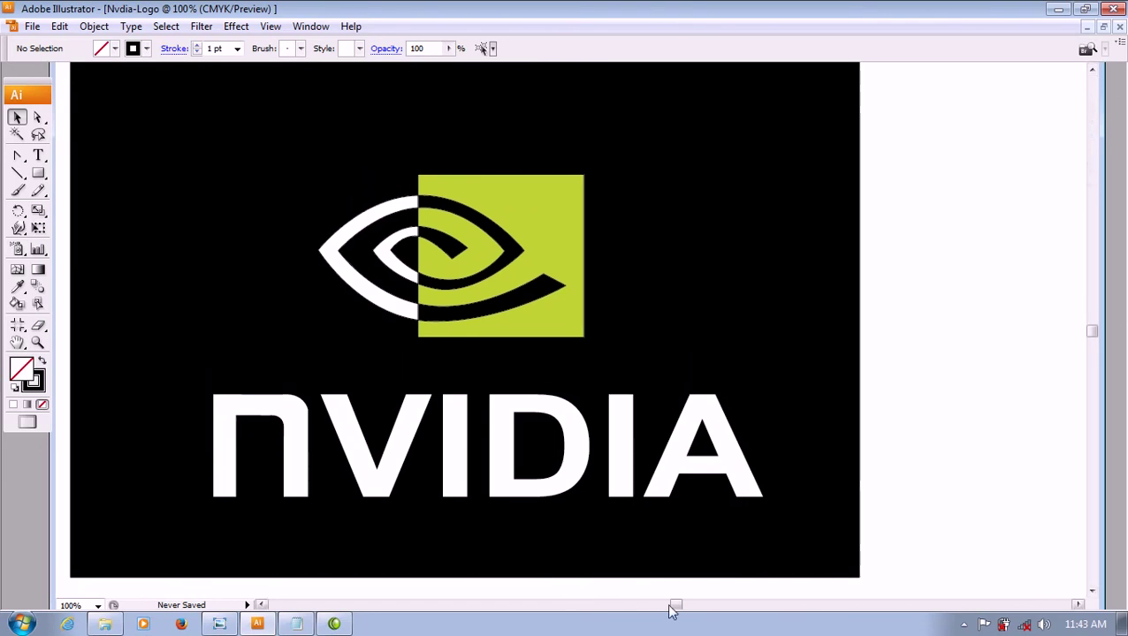
{"action": "left_click_drag", "start_coordinate": [676, 608], "coordinate": [670, 608]}
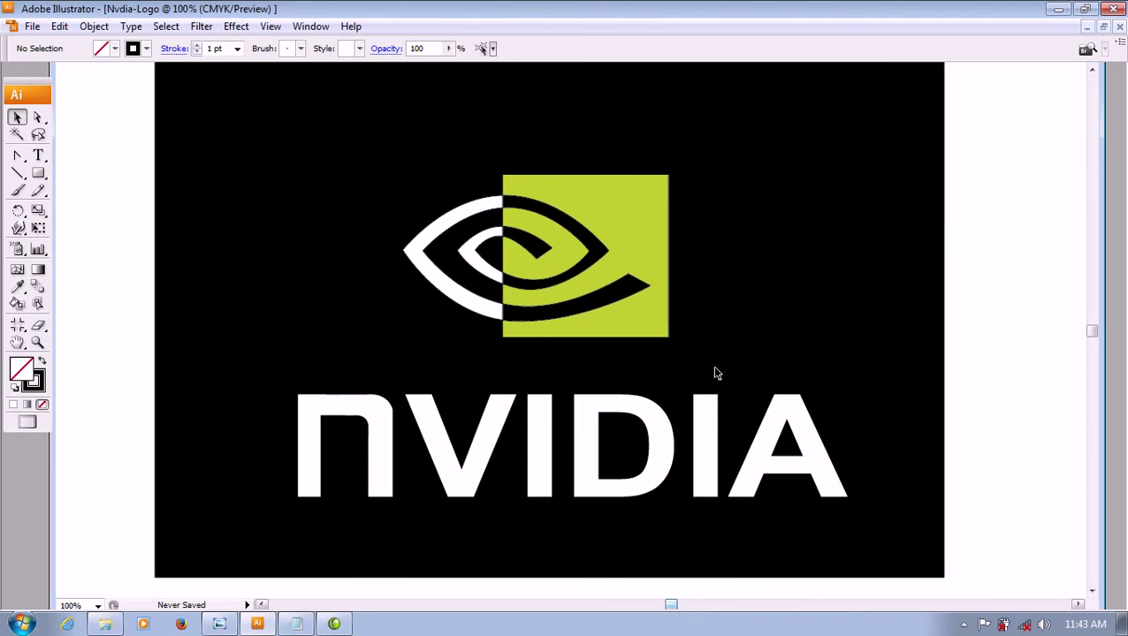
{"action": "mouse_move", "coordinate": [1121, 361]}
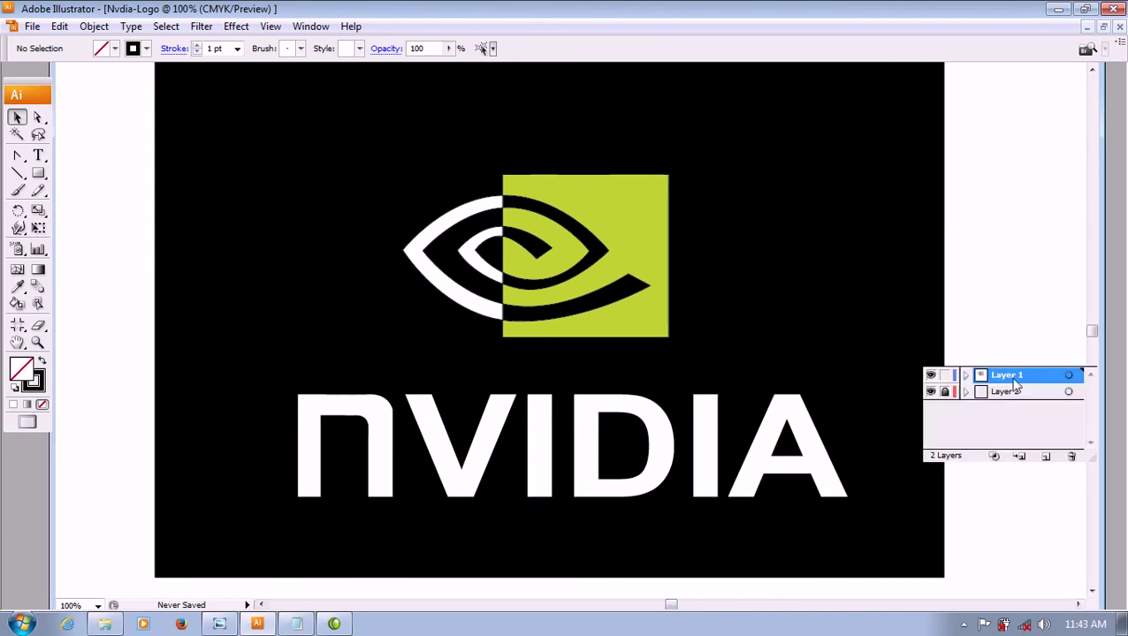
- Fill the Layer 2 background rectangle with a radial gradient
{"action": "left_click", "coordinate": [972, 393]}
{"action": "left_click", "coordinate": [819, 353]}
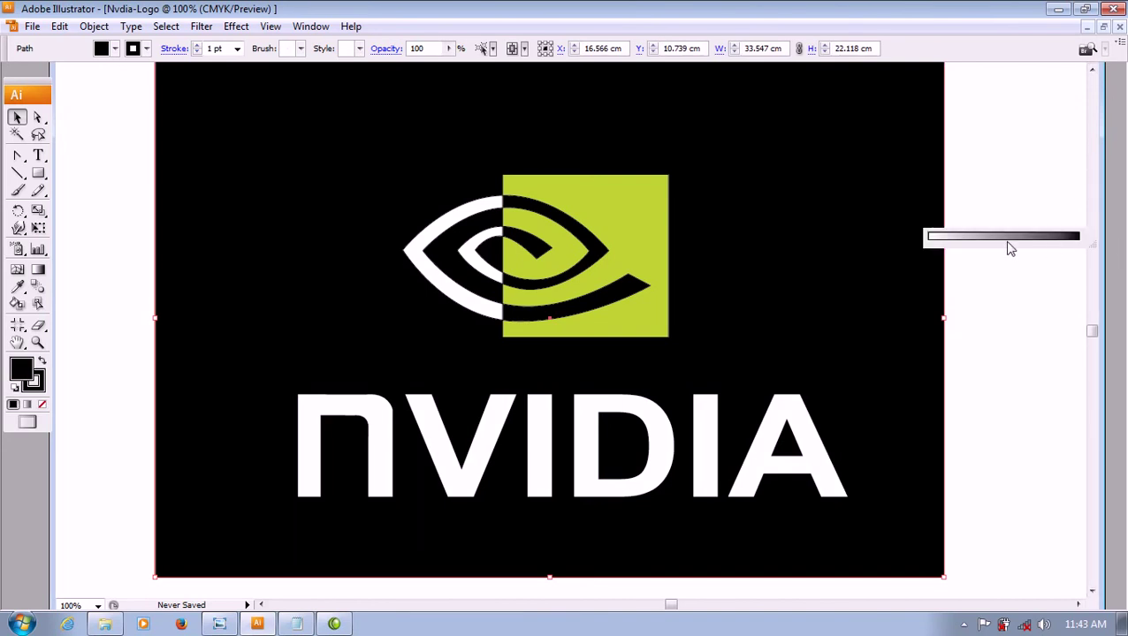
{"action": "left_click", "coordinate": [1005, 239]}
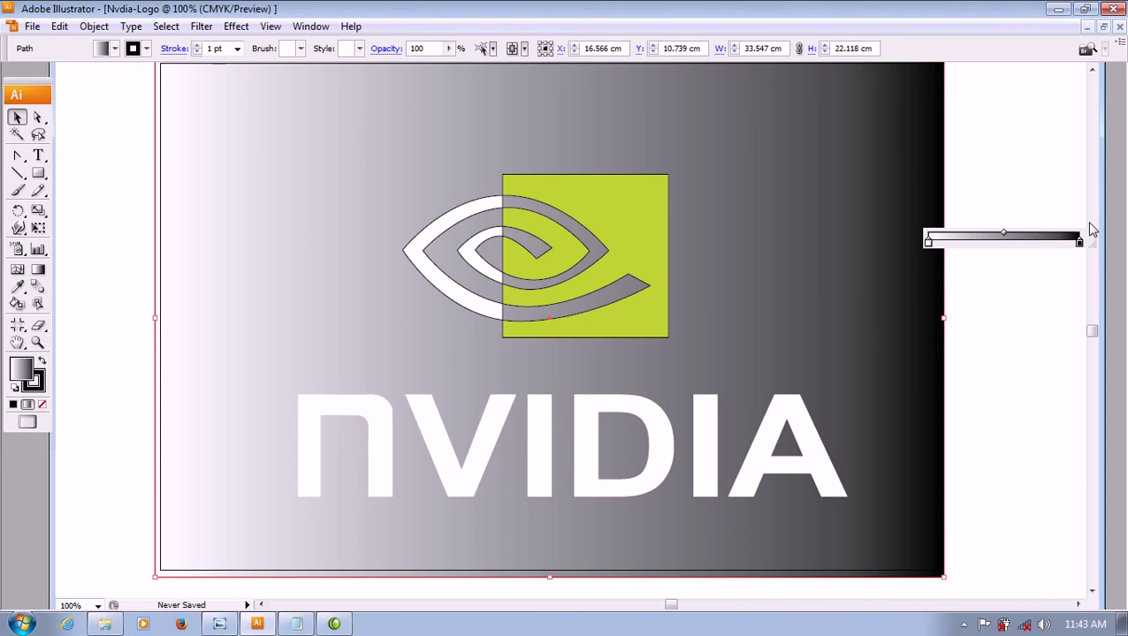
{"action": "left_click", "coordinate": [1025, 231]}
{"action": "left_click", "coordinate": [1006, 245]}
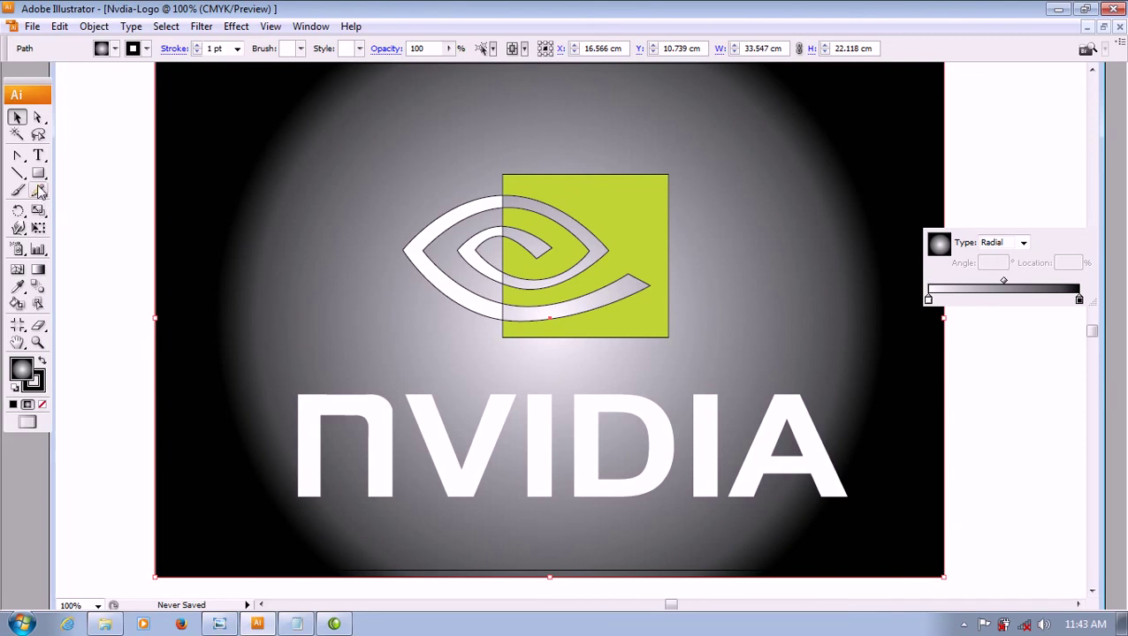
- Drag with the Gradient tool to spread the light radial glow wide behind the logo
{"action": "left_click", "coordinate": [38, 269]}
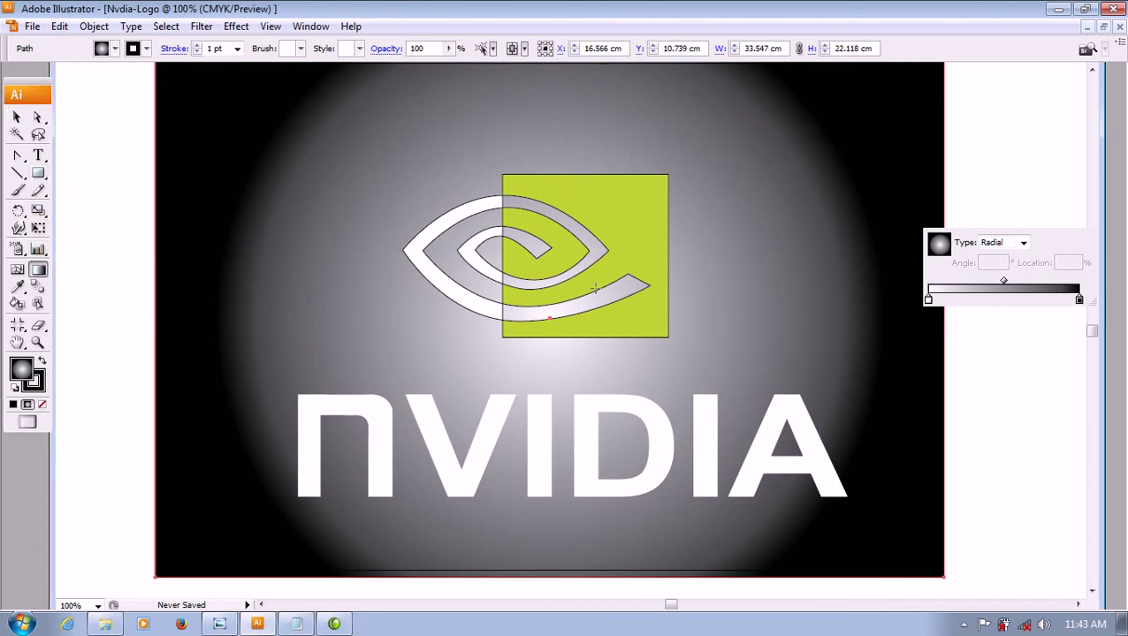
{"action": "left_click_drag", "start_coordinate": [525, 297], "coordinate": [125, 305]}
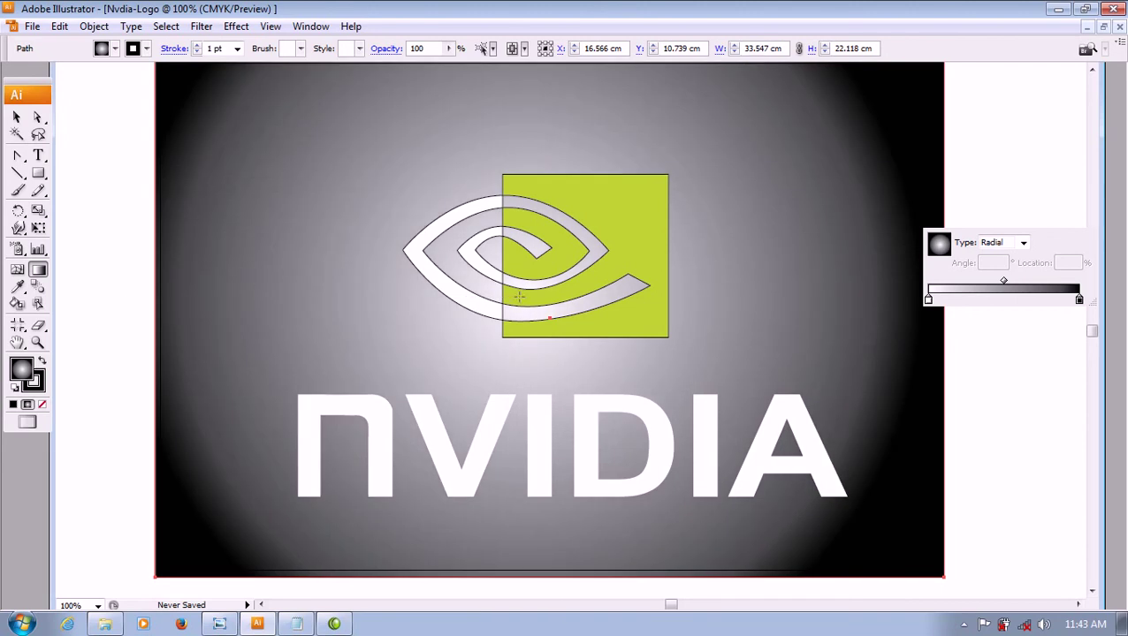
{"action": "left_click_drag", "start_coordinate": [519, 297], "coordinate": [333, 311]}
{"action": "left_click_drag", "start_coordinate": [514, 303], "coordinate": [385, 297]}
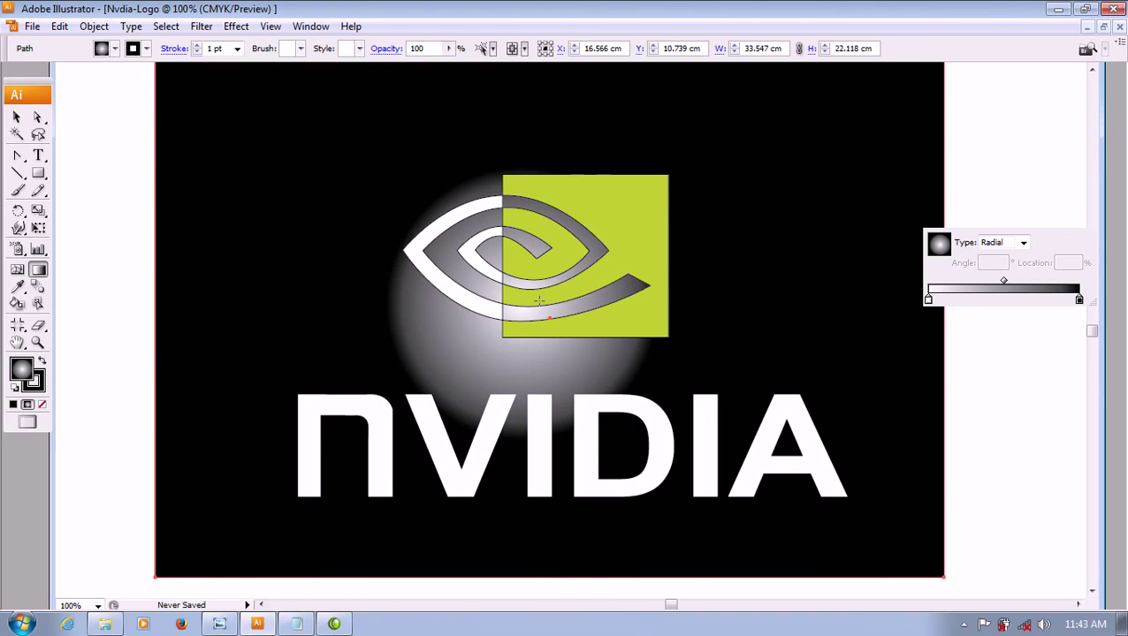
{"action": "scroll", "coordinate": [539, 301], "scroll_direction": "up", "scroll_amount": 1}
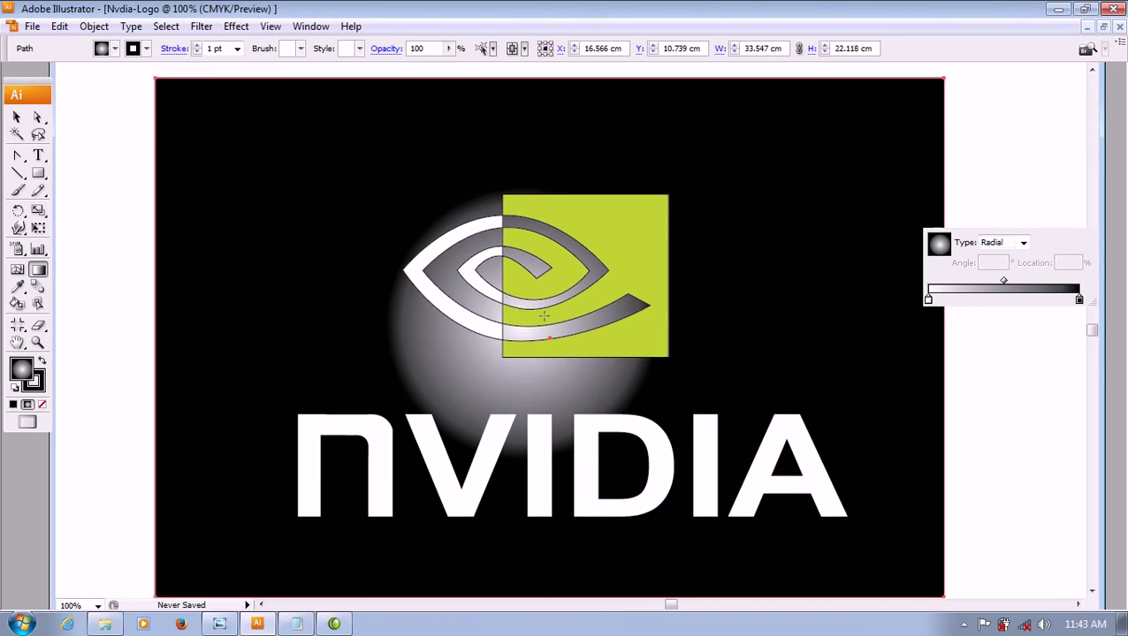
{"action": "left_click_drag", "start_coordinate": [543, 315], "coordinate": [74, 321]}
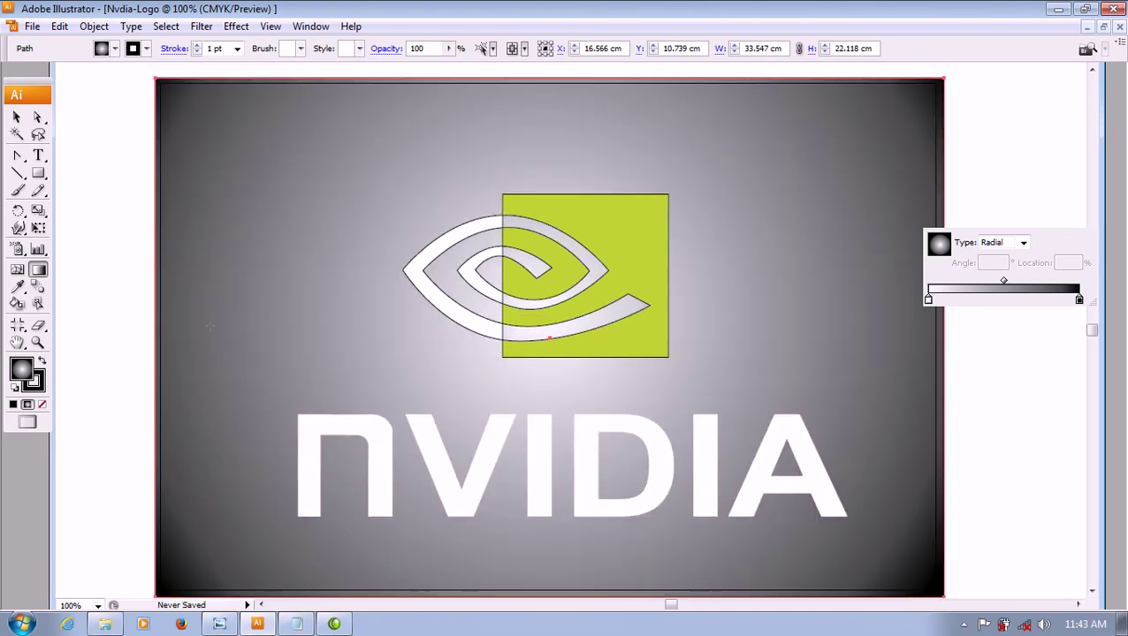
{"action": "left_click_drag", "start_coordinate": [545, 303], "coordinate": [193, 316]}
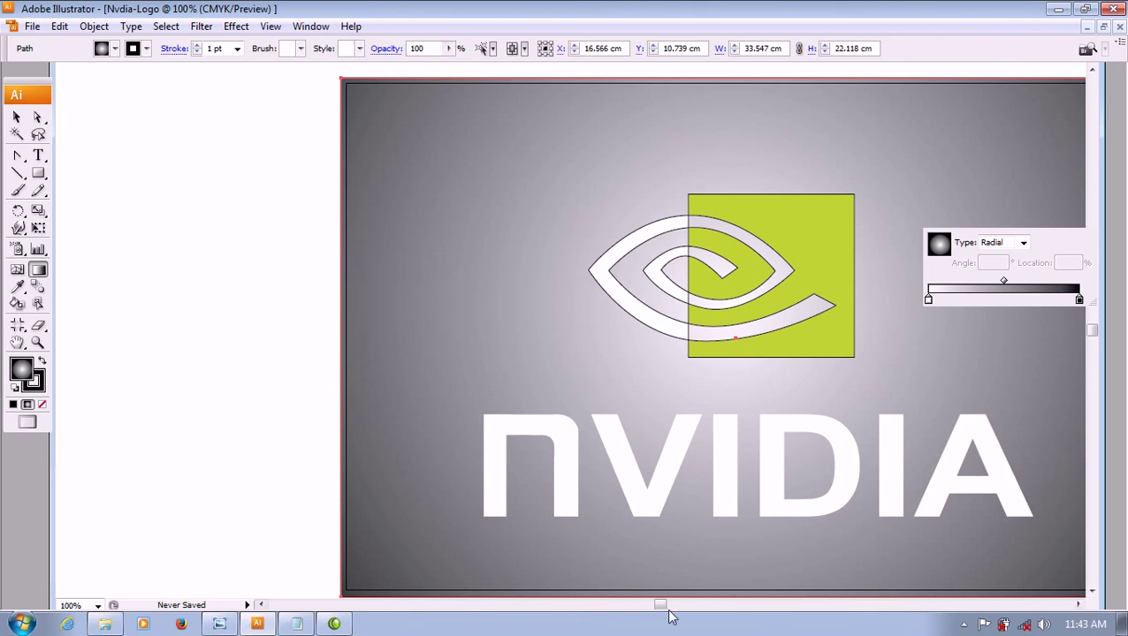
{"action": "left_click_drag", "start_coordinate": [669, 616], "coordinate": [676, 610]}
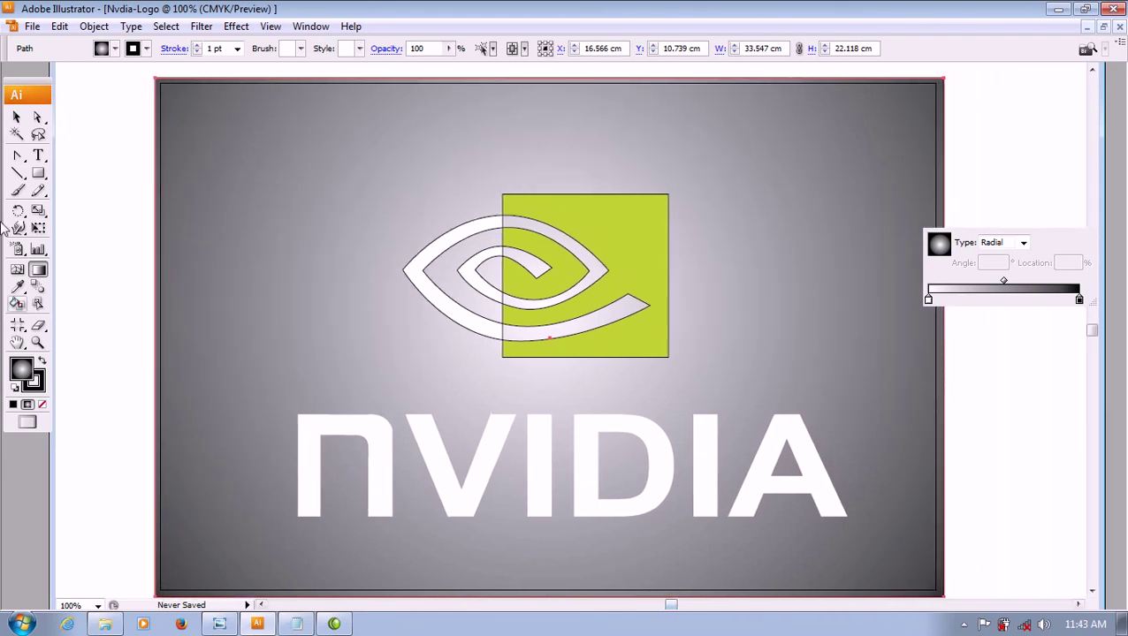
- Set the stroke of the eye-and-green-square group to None and reselect the group
{"action": "left_click", "coordinate": [17, 116]}
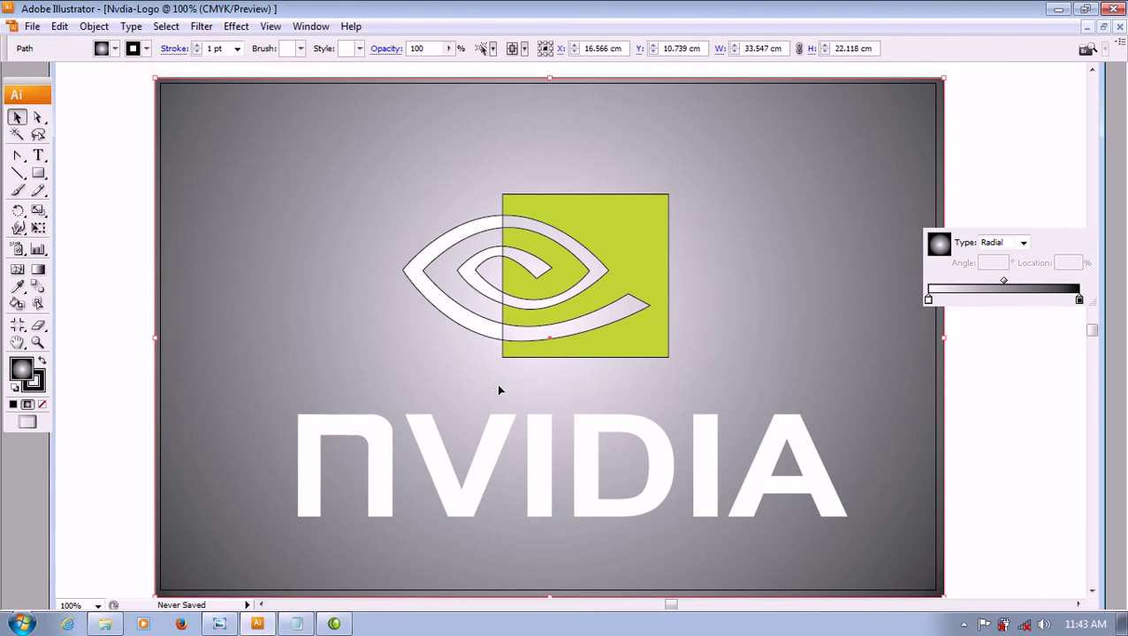
{"action": "left_click", "coordinate": [220, 624]}
{"action": "left_click", "coordinate": [257, 624]}
{"action": "left_click", "coordinate": [499, 232]}
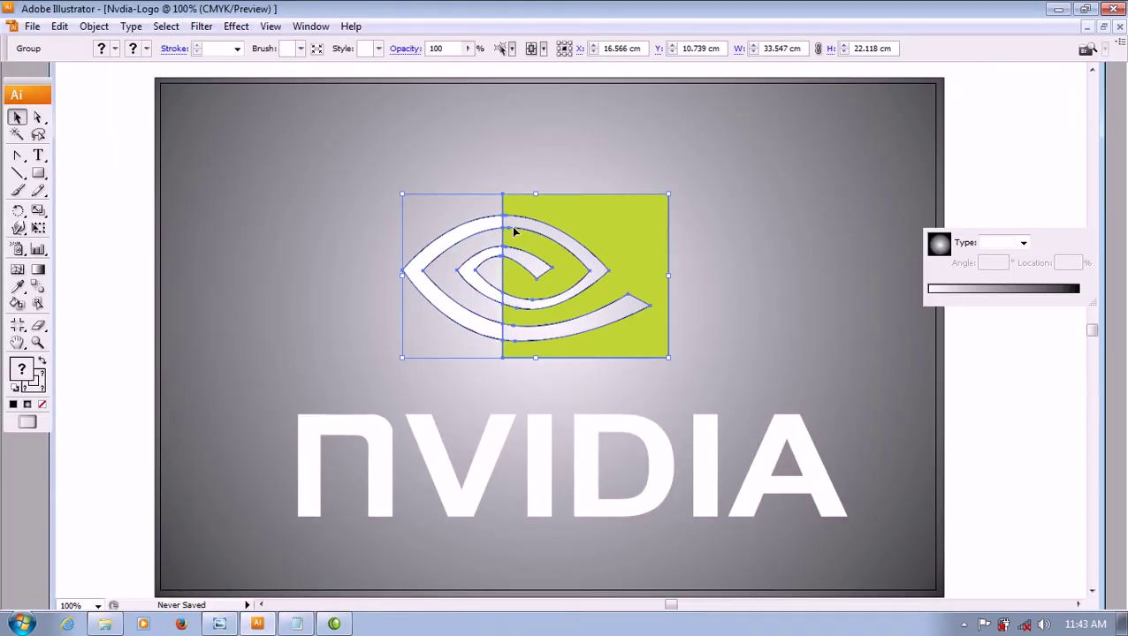
{"action": "left_click", "coordinate": [1120, 113]}
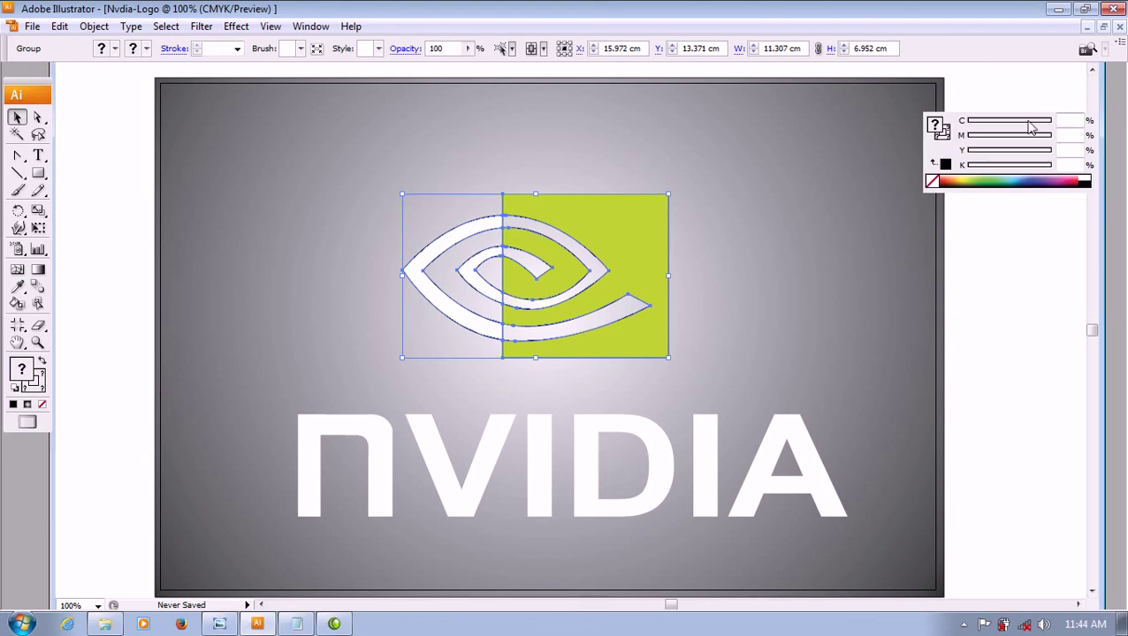
{"action": "left_click", "coordinate": [942, 134]}
{"action": "left_click", "coordinate": [931, 183]}
{"action": "left_click", "coordinate": [1001, 271]}
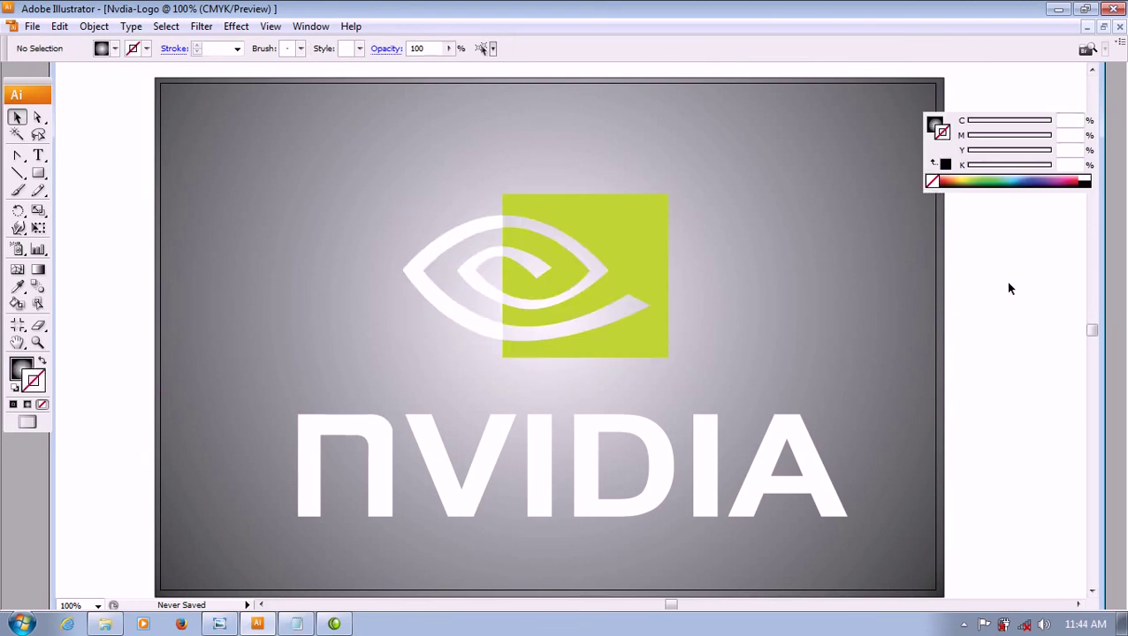
{"action": "left_click", "coordinate": [600, 256]}
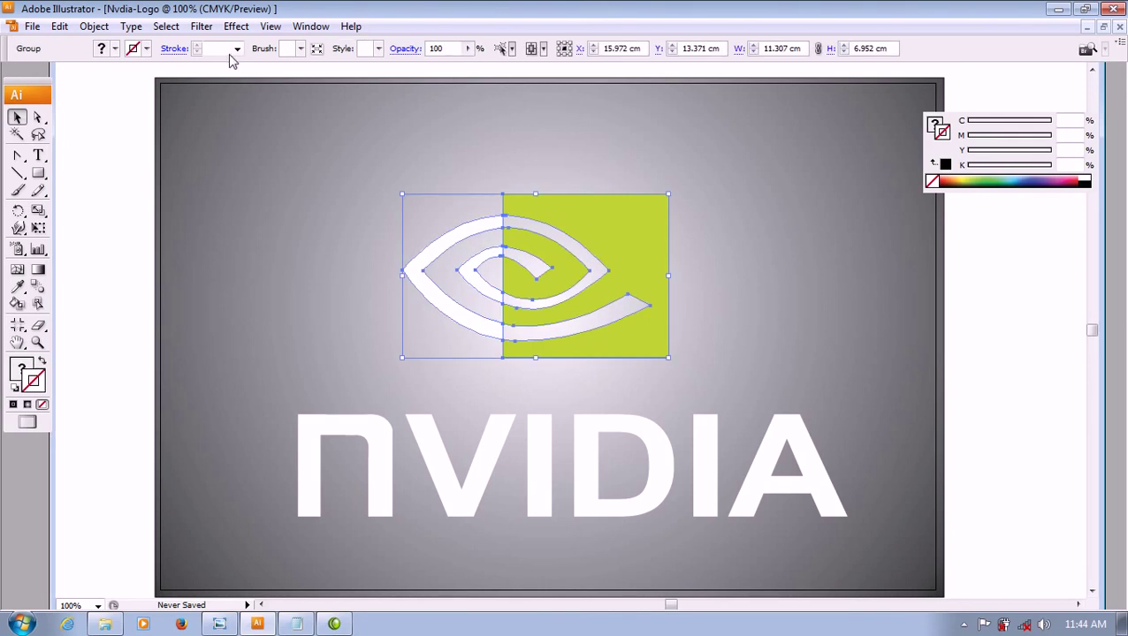
{"action": "left_click", "coordinate": [237, 27]}
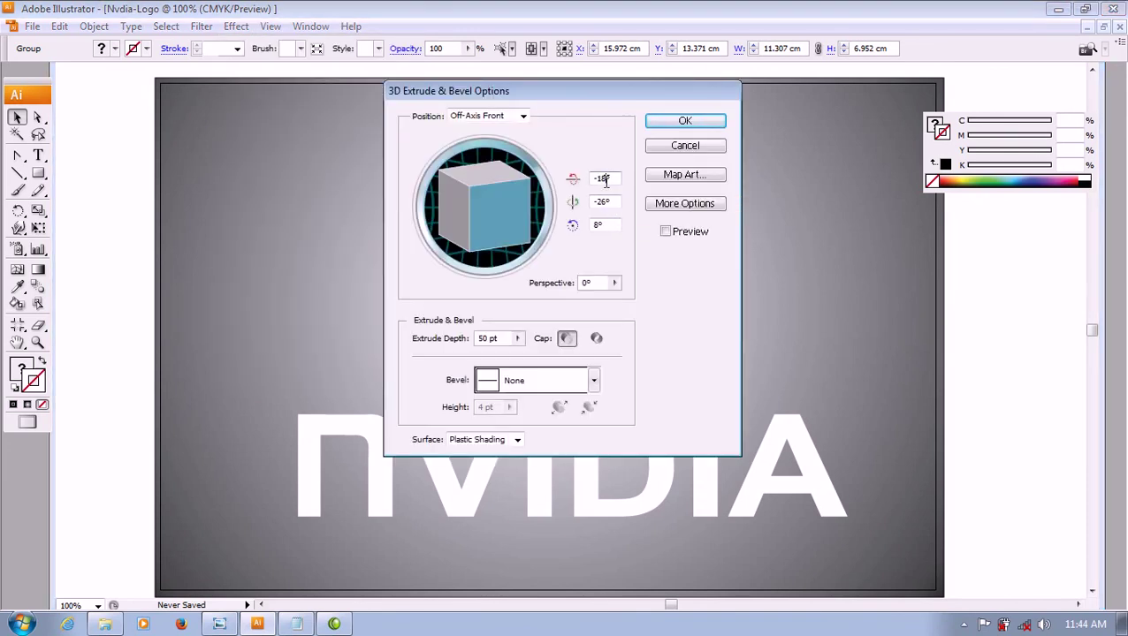
- Preview 3D Extrude & Bevel on the eye group with Y and Z rotations set to 0°
{"action": "type", "text": "-"}
{"action": "left_click", "coordinate": [664, 232]}
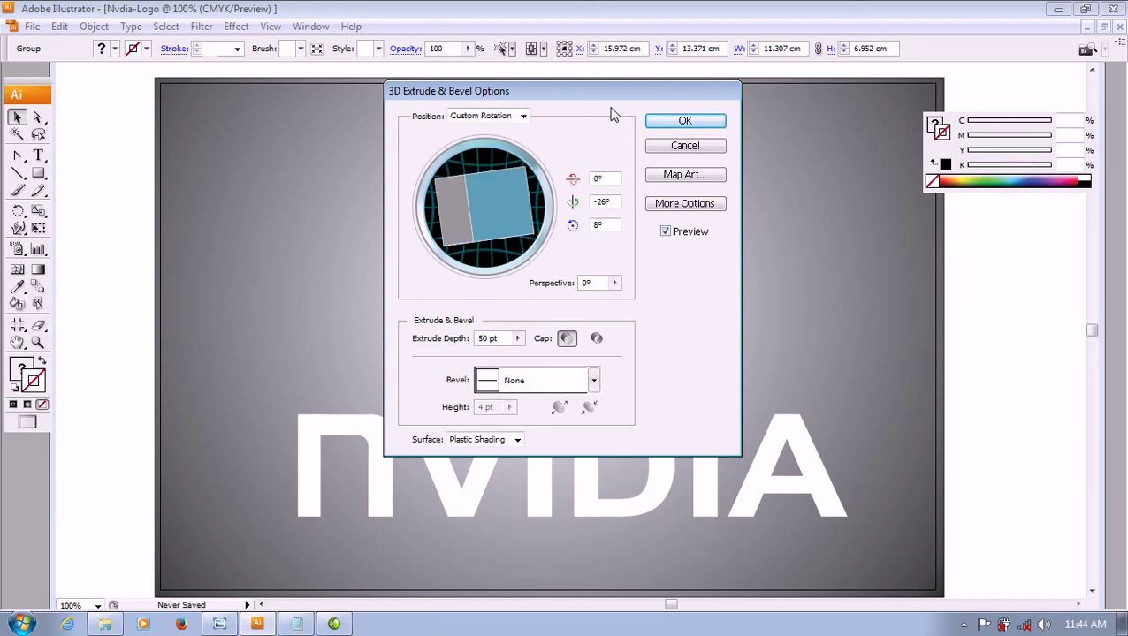
{"action": "left_click_drag", "start_coordinate": [616, 100], "coordinate": [281, 98]}
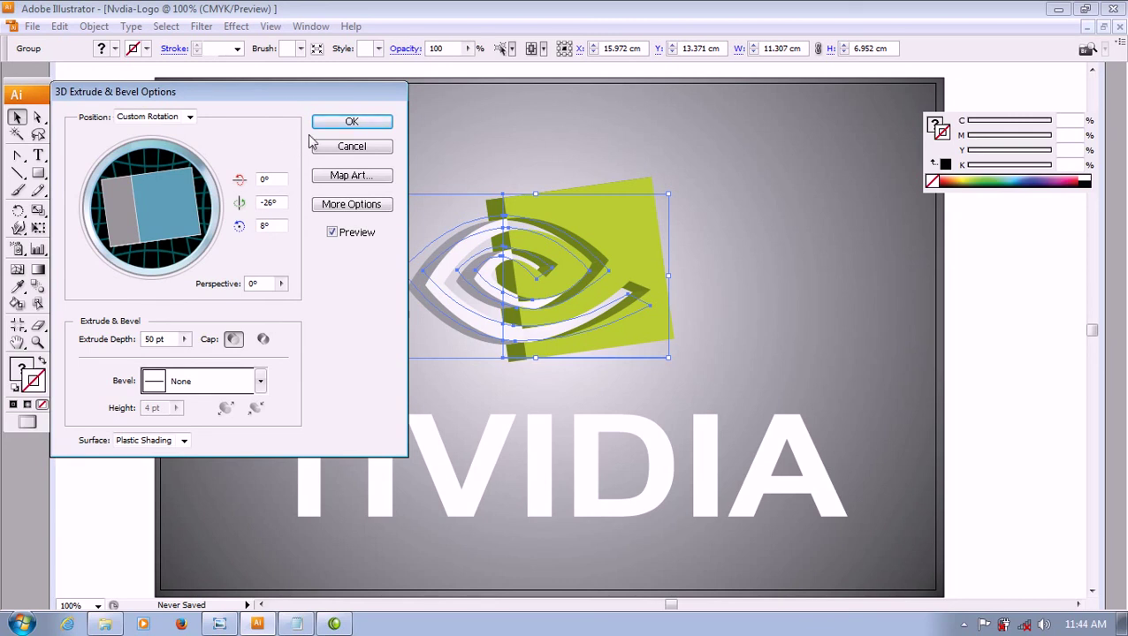
{"action": "double_click", "coordinate": [265, 228]}
{"action": "type", "text": "0"}
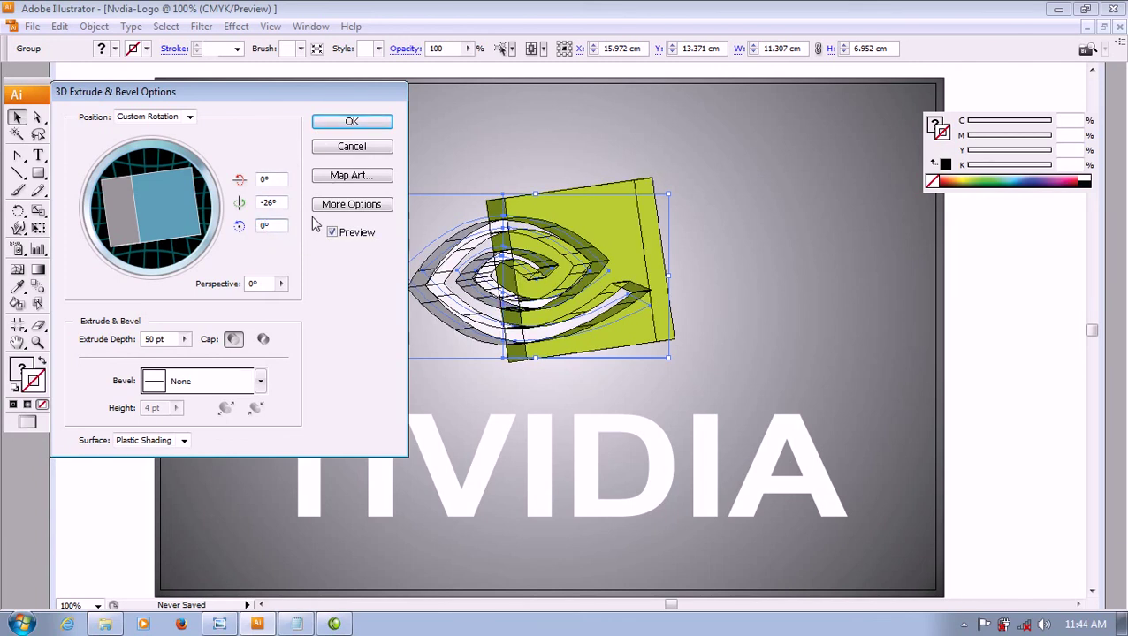
{"action": "left_click", "coordinate": [350, 276]}
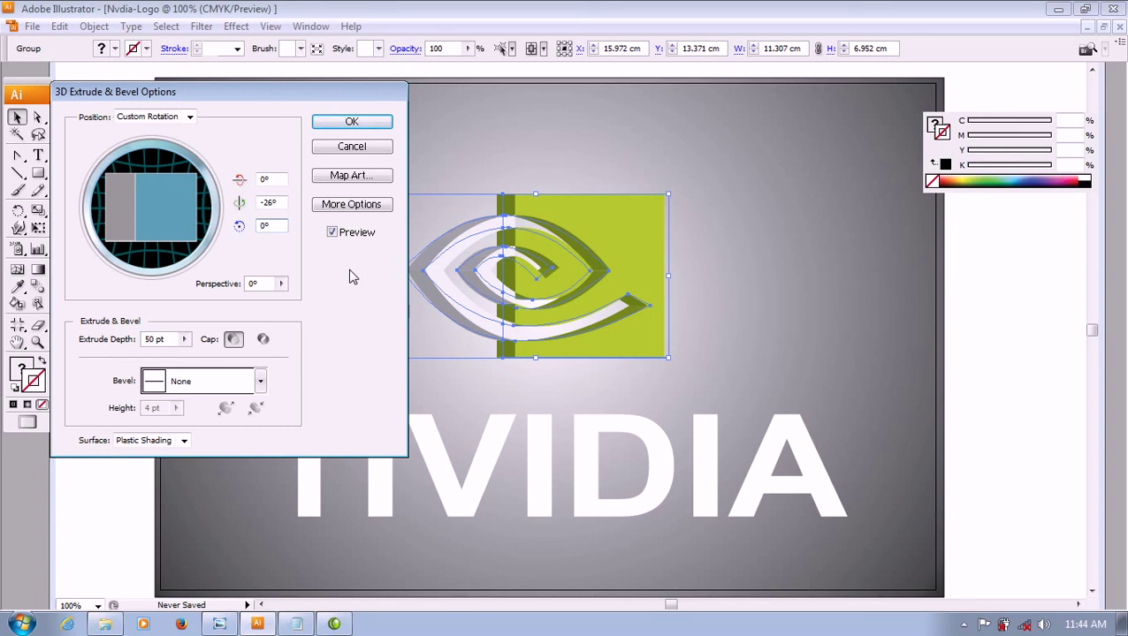
{"action": "left_click", "coordinate": [267, 204]}
{"action": "left_click_drag", "start_coordinate": [271, 203], "coordinate": [262, 204]}
{"action": "type", "text": "5"}
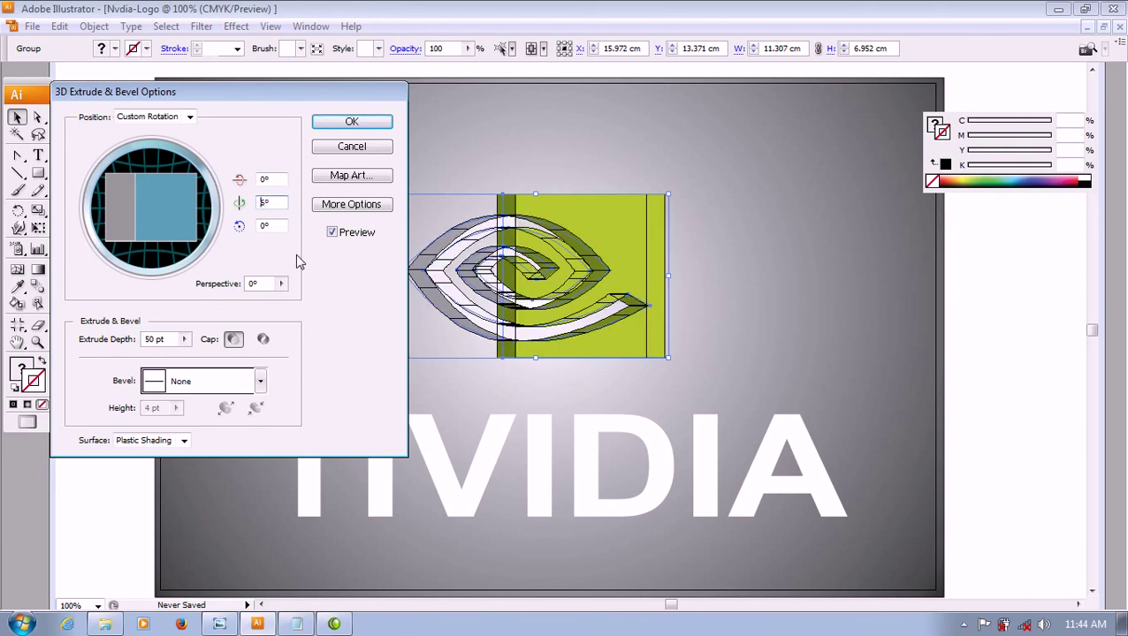
{"action": "double_click", "coordinate": [265, 204]}
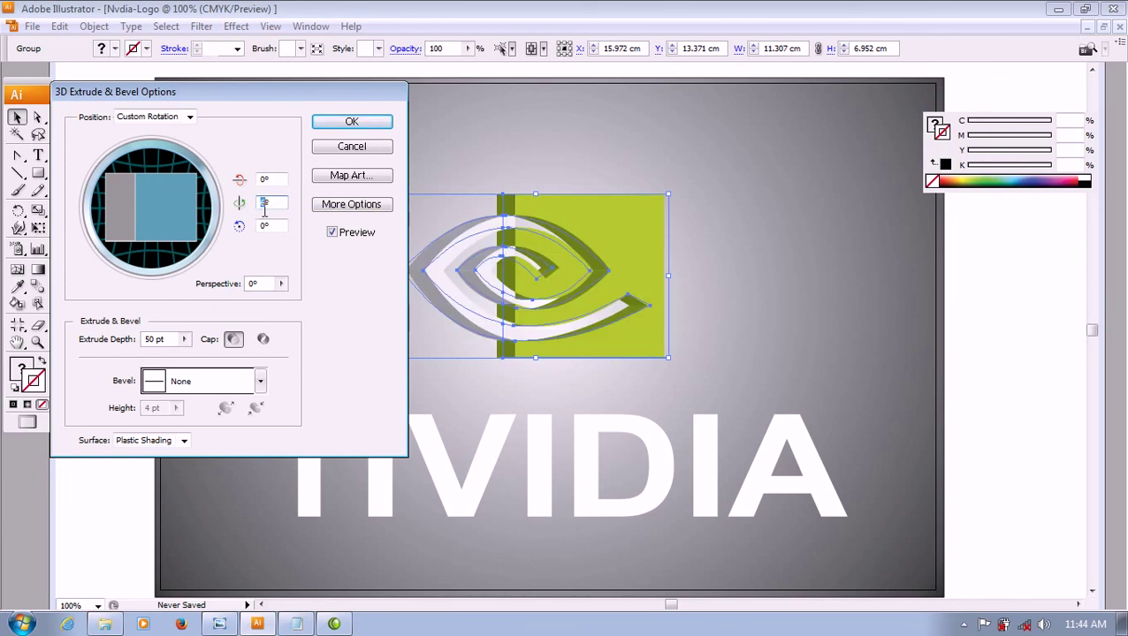
{"action": "type", "text": "0"}
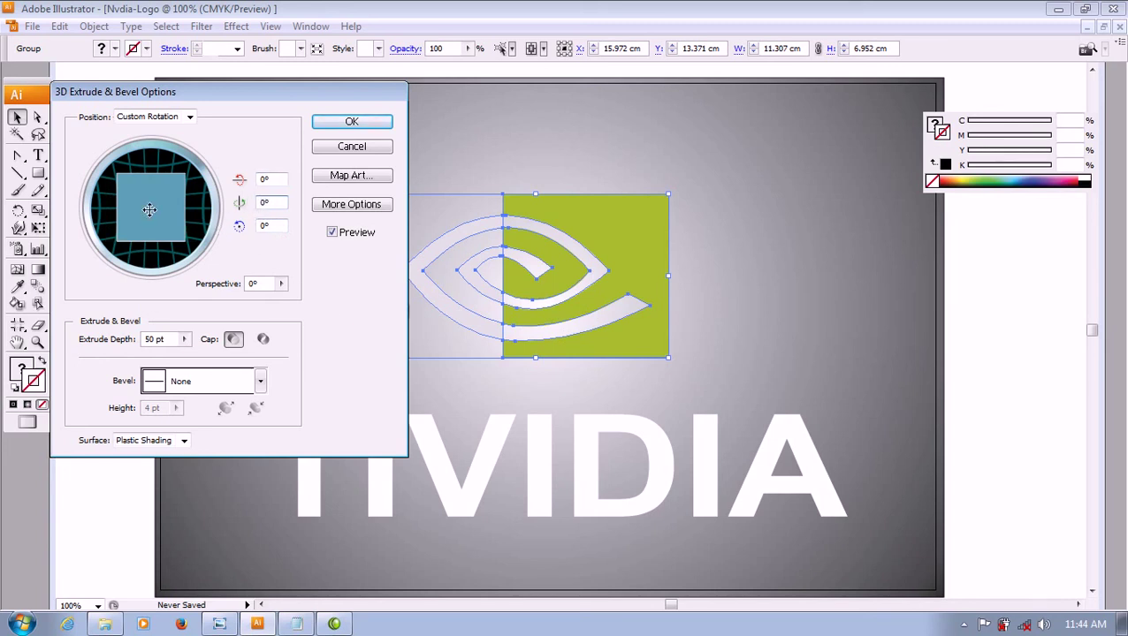
- Tilt the eye mark to a 15° X rotation and apply the 50 pt extrusion
{"action": "left_click_drag", "start_coordinate": [149, 210], "coordinate": [160, 198]}
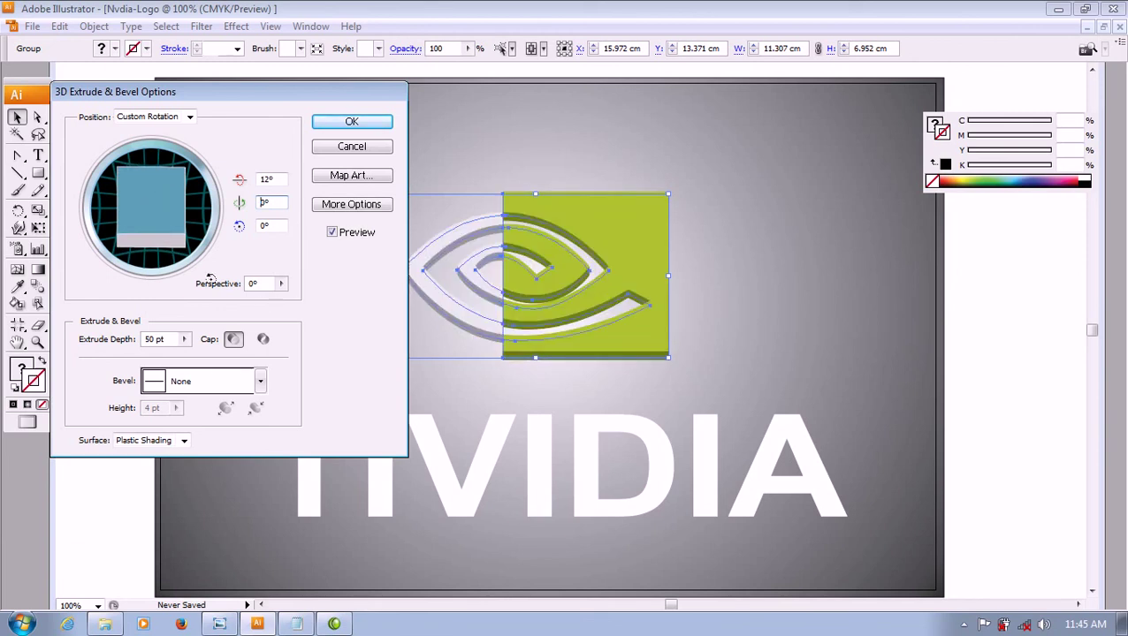
{"action": "left_click_drag", "start_coordinate": [163, 226], "coordinate": [202, 230]}
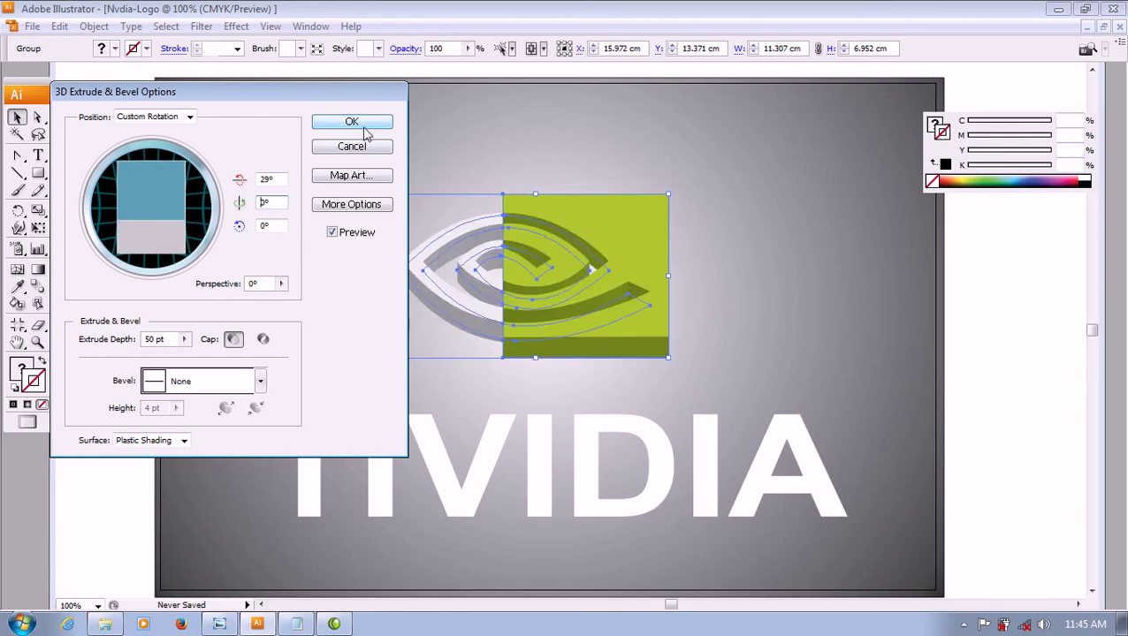
{"action": "left_click_drag", "start_coordinate": [143, 190], "coordinate": [140, 202]}
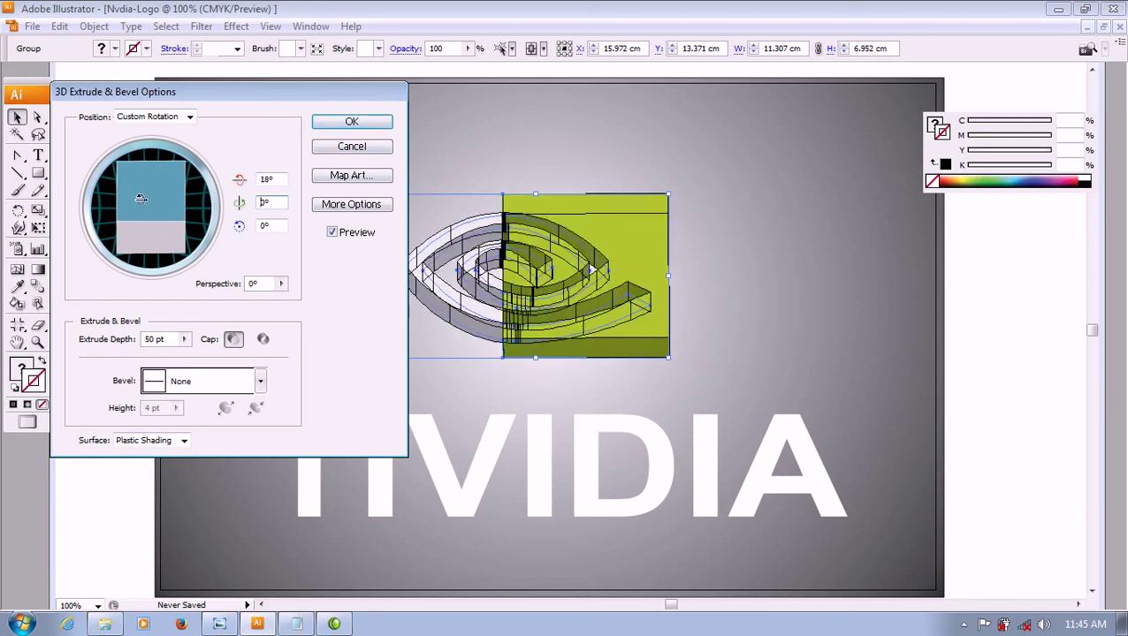
{"action": "left_click", "coordinate": [375, 124]}
{"action": "left_click", "coordinate": [544, 462]}
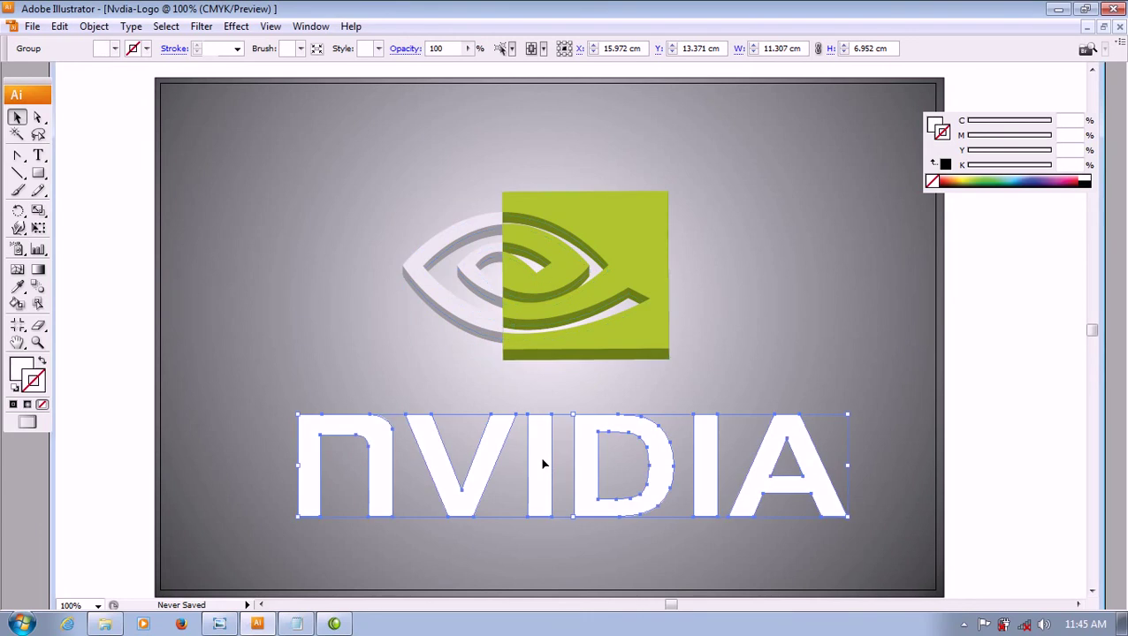
- Preview 3D Extrude & Bevel on the NVIDIA lettering with Y and Z at 0° and X at -15°
{"action": "left_click", "coordinate": [236, 27]}
{"action": "mouse_move", "coordinate": [251, 121]}
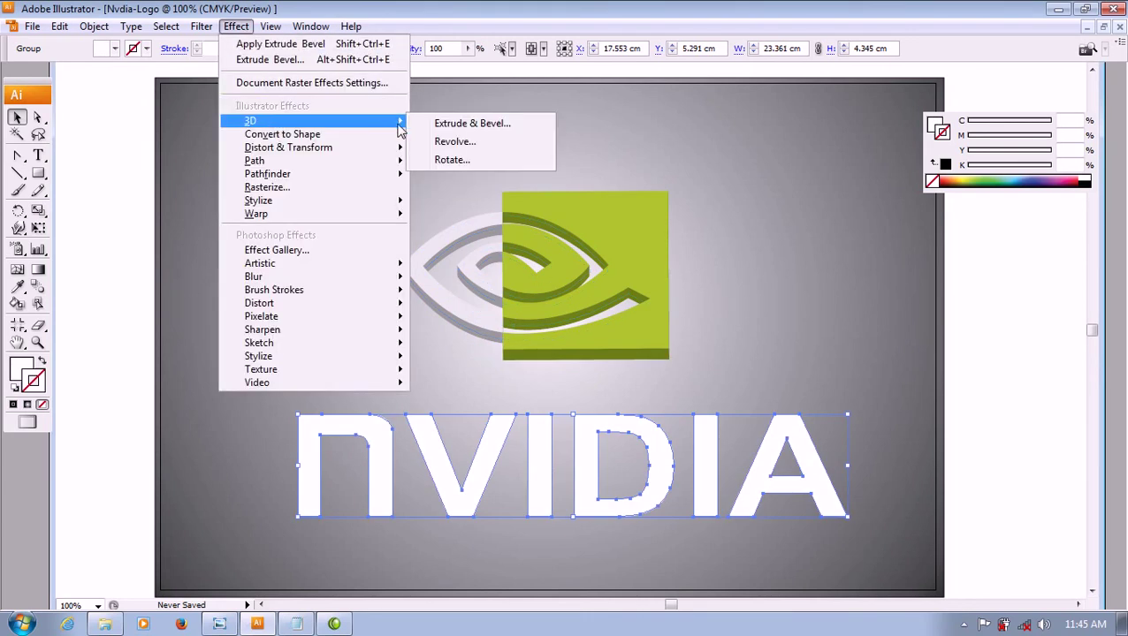
{"action": "left_click", "coordinate": [451, 124]}
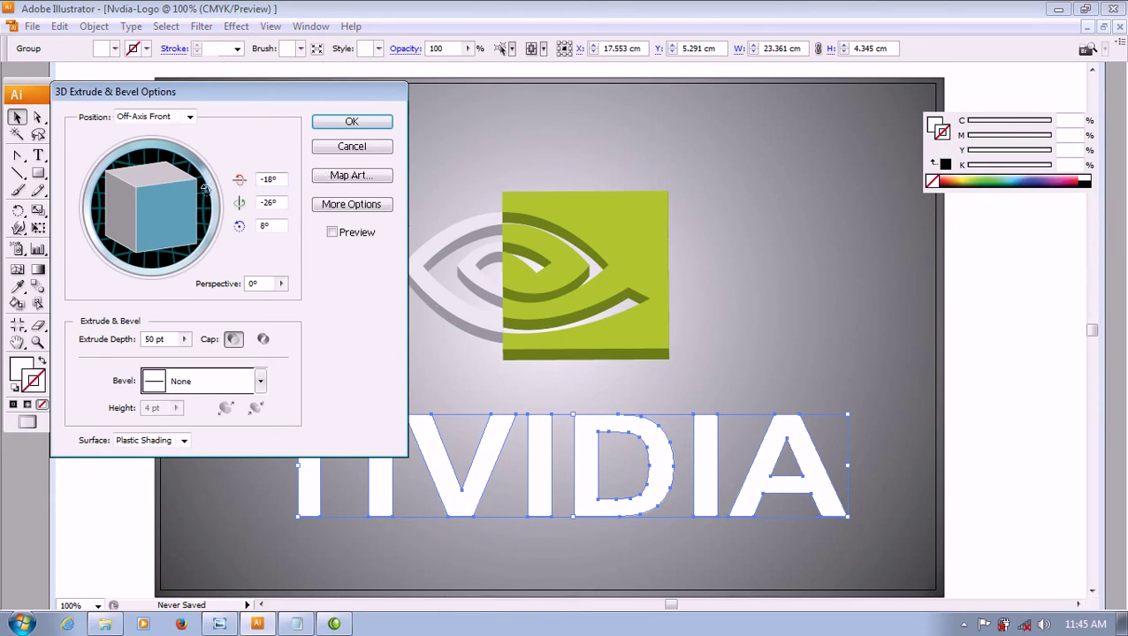
{"action": "double_click", "coordinate": [273, 203]}
{"action": "type", "text": "0"}
{"action": "left_click", "coordinate": [270, 228]}
{"action": "type", "text": "0"}
{"action": "left_click", "coordinate": [273, 179]}
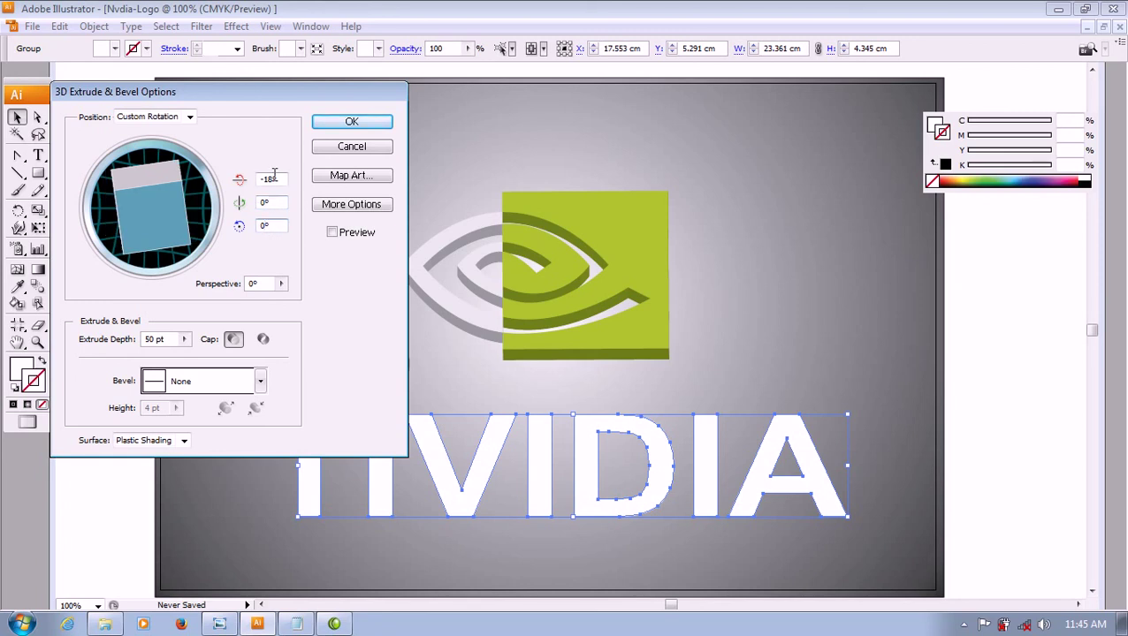
{"action": "left_click", "coordinate": [273, 179]}
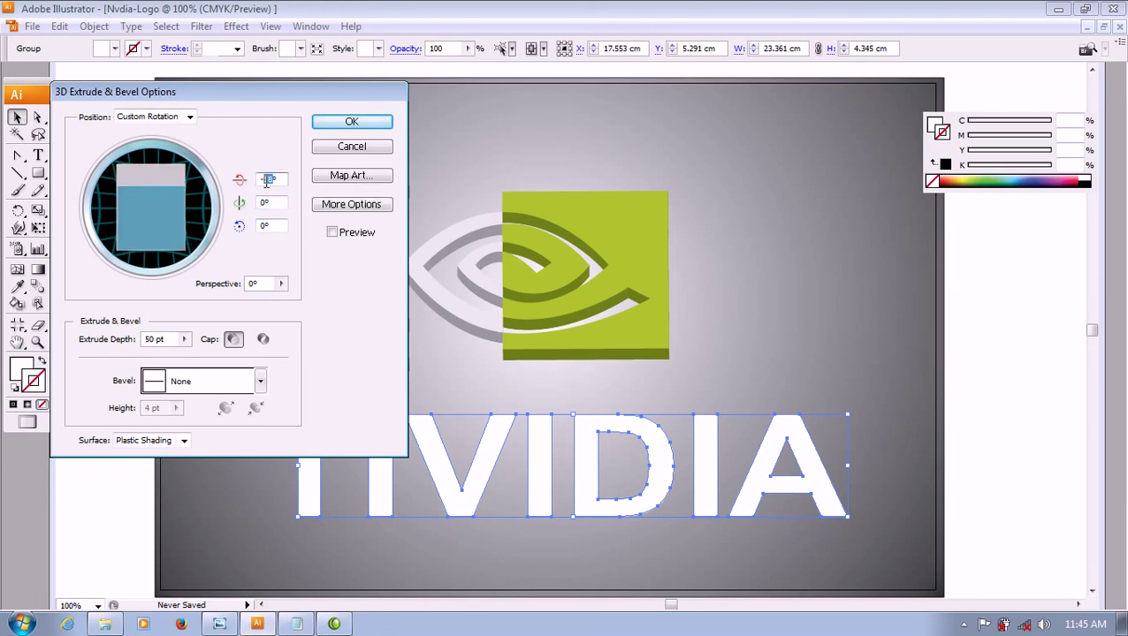
{"action": "type", "text": "-15"}
{"action": "left_click", "coordinate": [333, 233]}
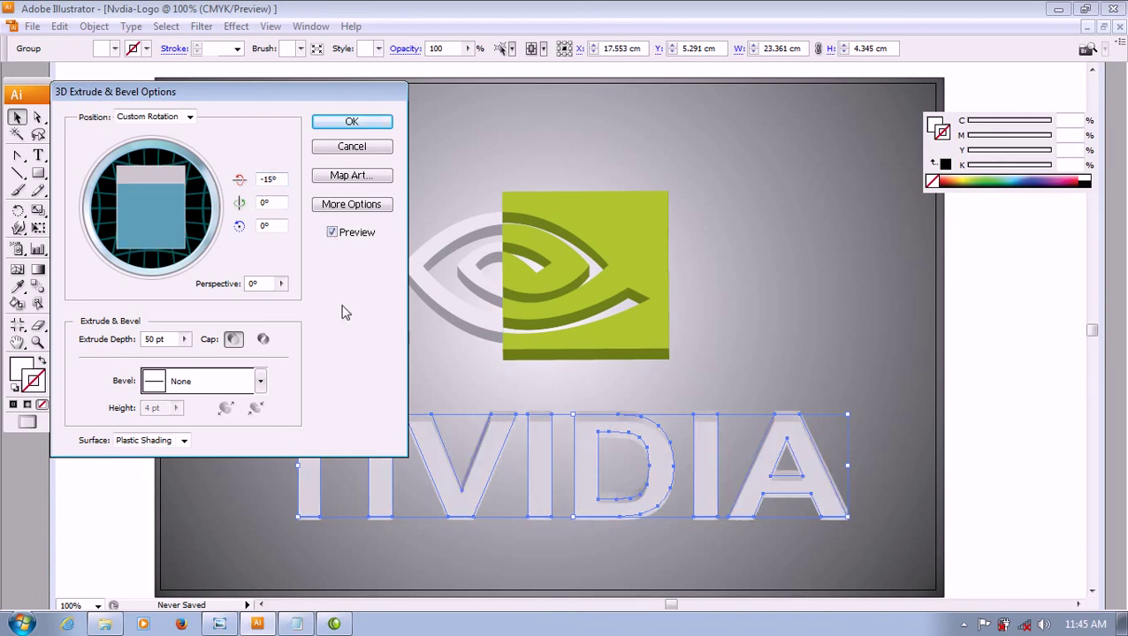
- Correct the lettering's X rotation to 15°, apply the extrusion and deselect to view it
{"action": "double_click", "coordinate": [268, 180]}
{"action": "key", "text": "BackSpace"}
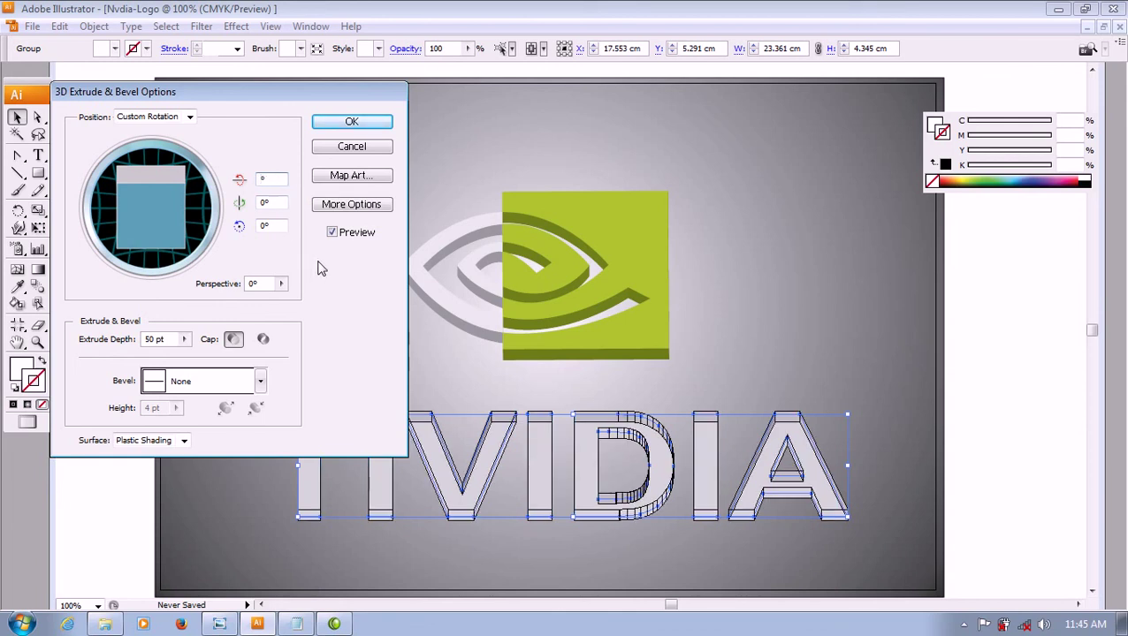
{"action": "type", "text": "0"}
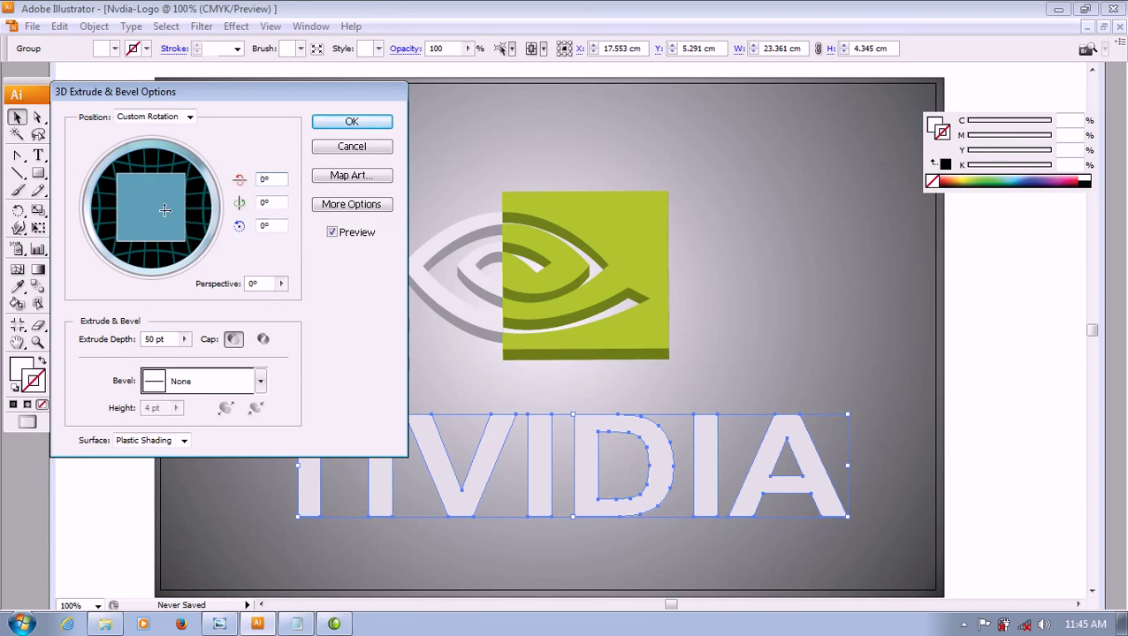
{"action": "left_click_drag", "start_coordinate": [164, 209], "coordinate": [164, 199]}
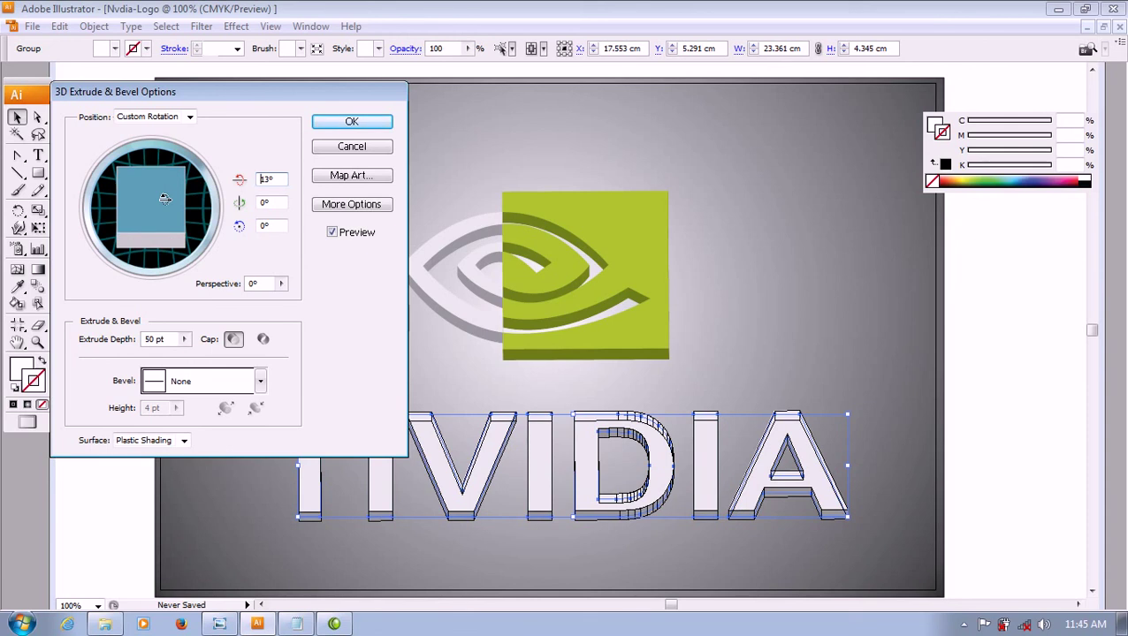
{"action": "key", "text": "BackSpace"}
{"action": "key", "text": "BackSpace"}
{"action": "type", "text": "5"}
{"action": "key", "text": "Tab"}
{"action": "left_click", "coordinate": [366, 123]}
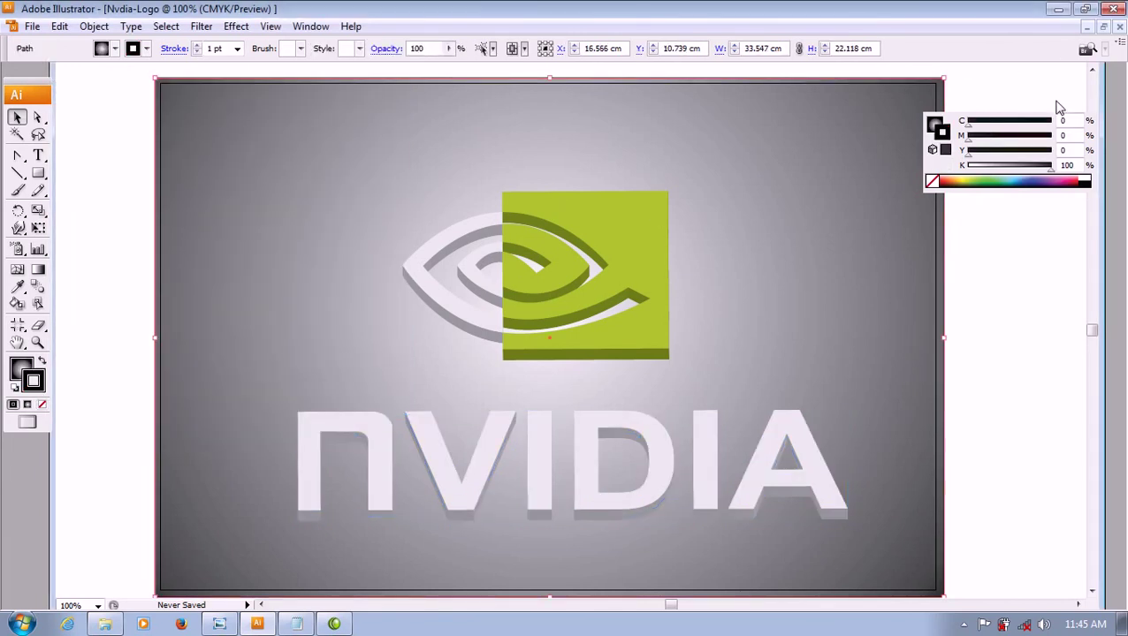
{"action": "left_click", "coordinate": [995, 274]}
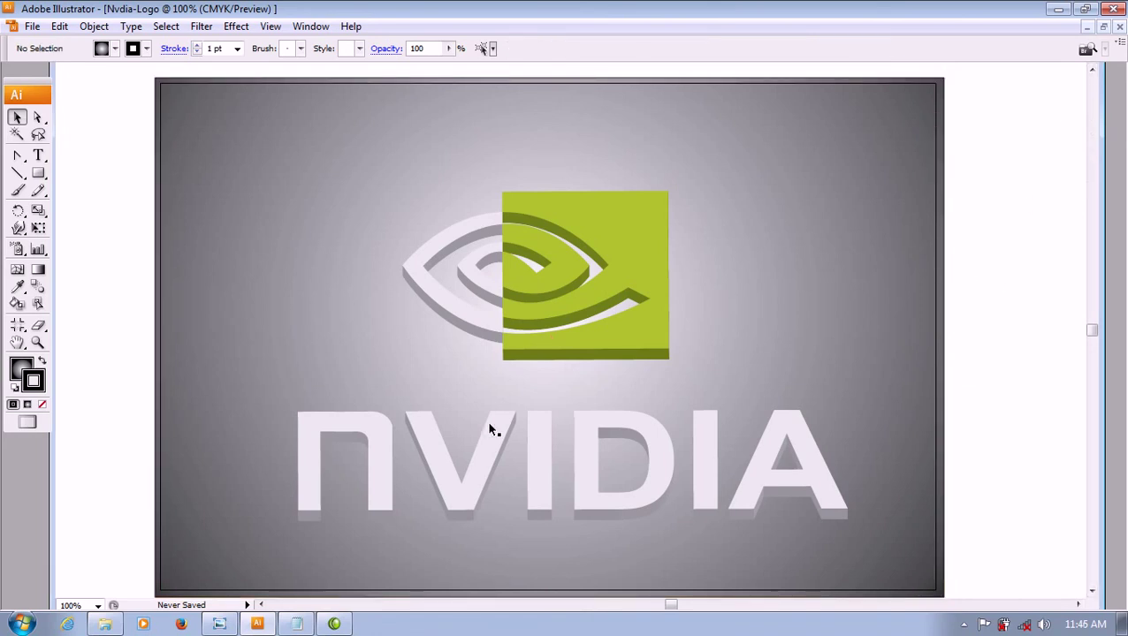
- Replace the Notepad tip with 'Finish...', 'Thanks FOr Watching...' and 'Subcribe my channel'
{"action": "left_click", "coordinate": [296, 624]}
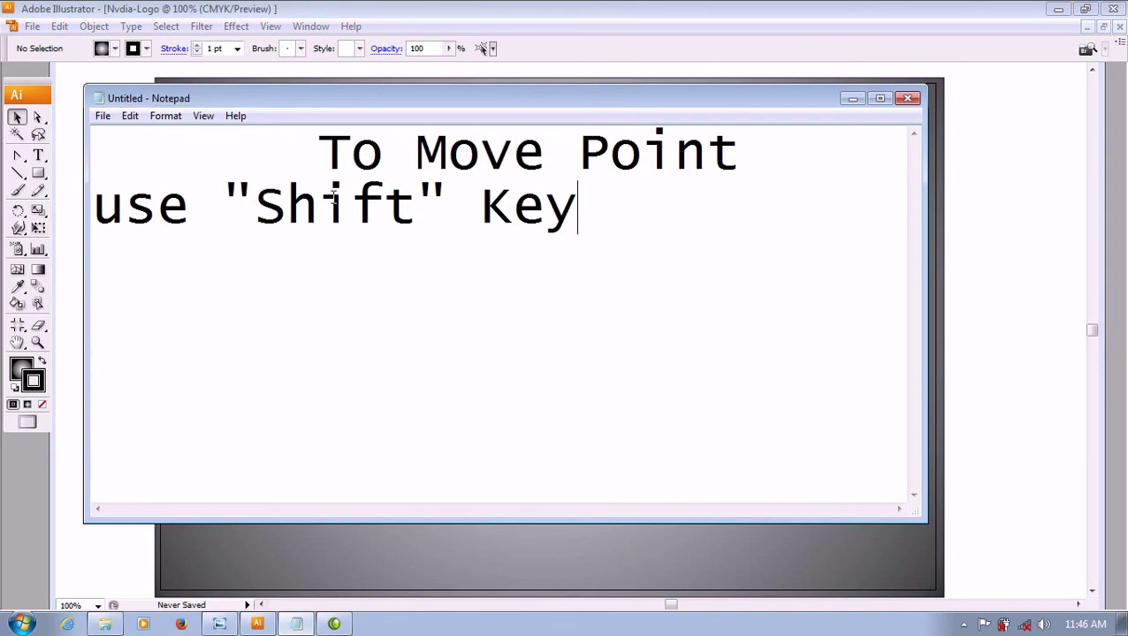
{"action": "left_click_drag", "start_coordinate": [326, 150], "coordinate": [699, 228]}
{"action": "type", "text": "Finish..."}
{"action": "key", "text": "Return"}
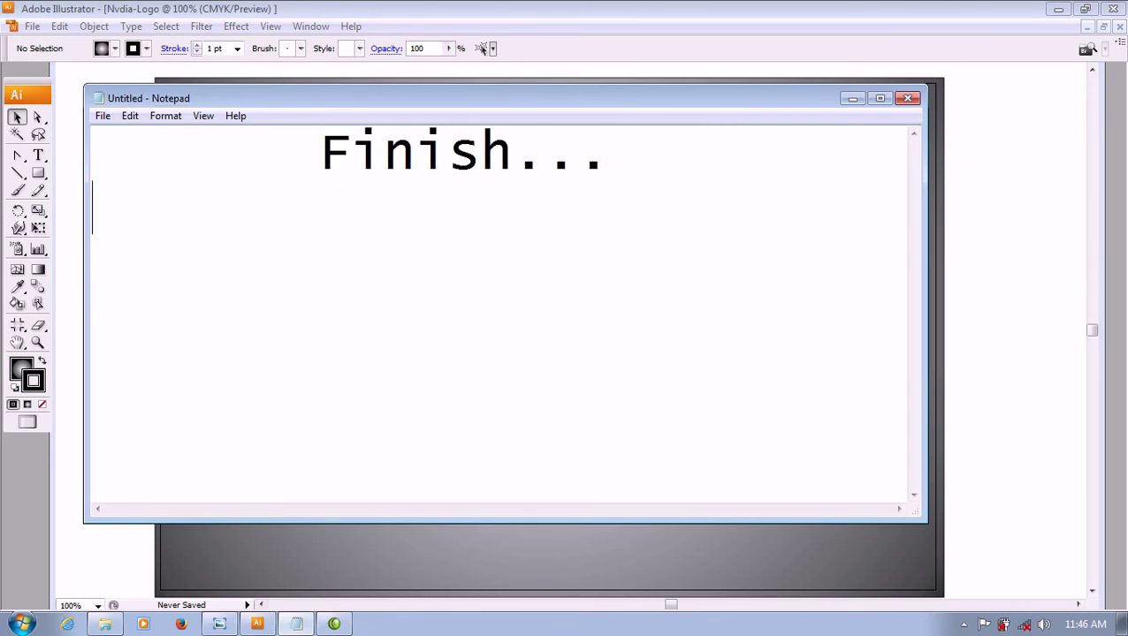
{"action": "type", "text": "Thanks FOr Wat"}
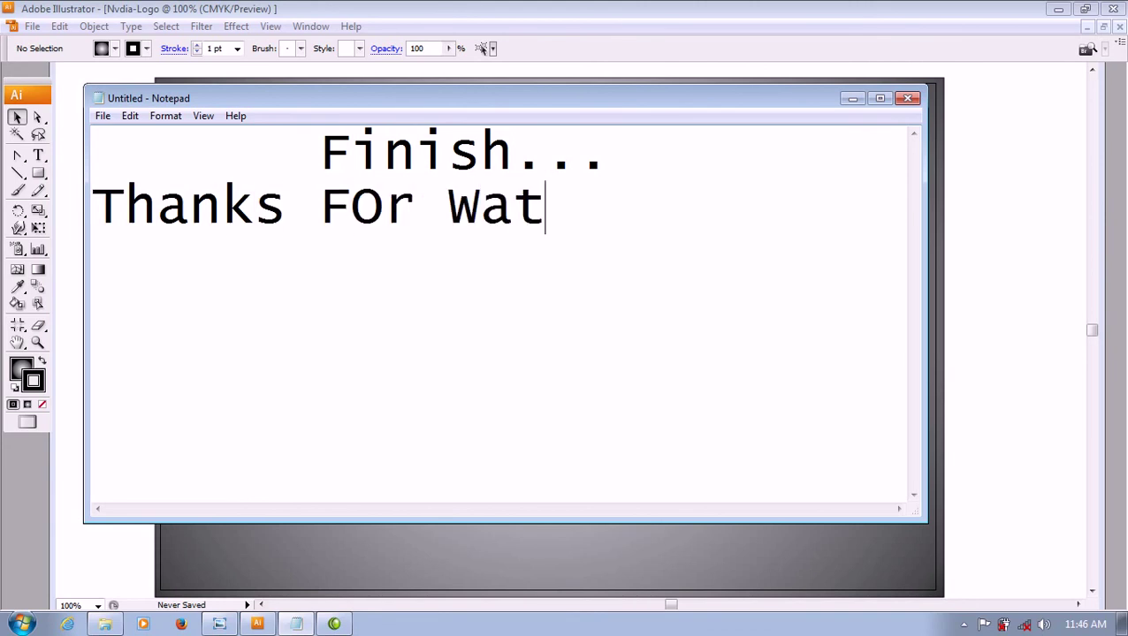
{"action": "type", "text": "ching..."}
{"action": "key", "text": "Return"}
{"action": "type", "text": "S"}
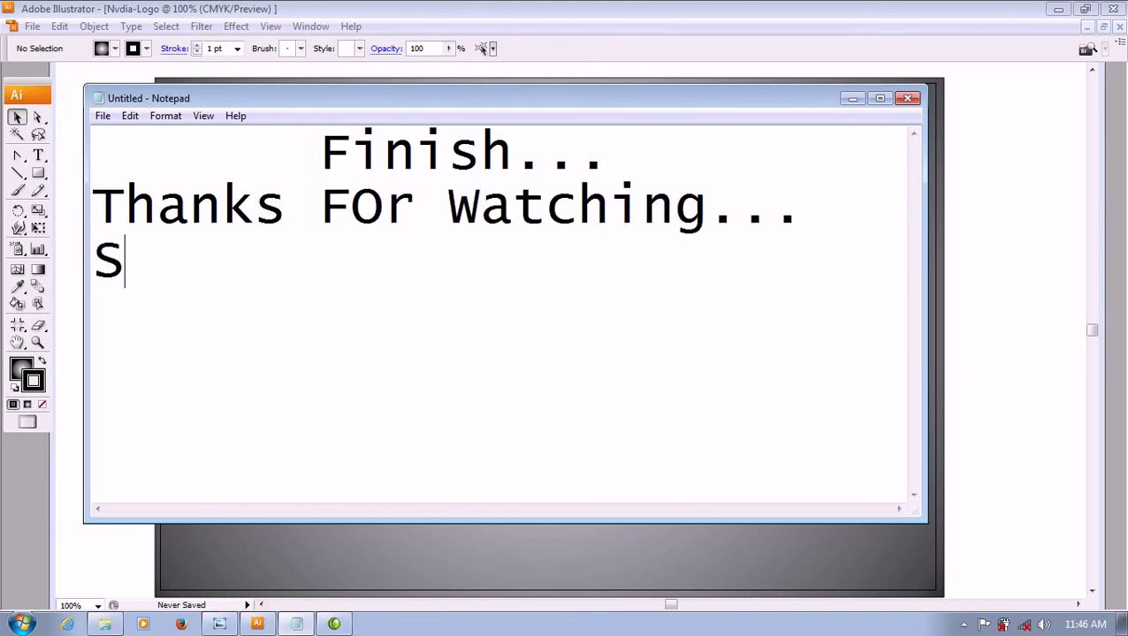
{"action": "type", "text": "ubcribe "}
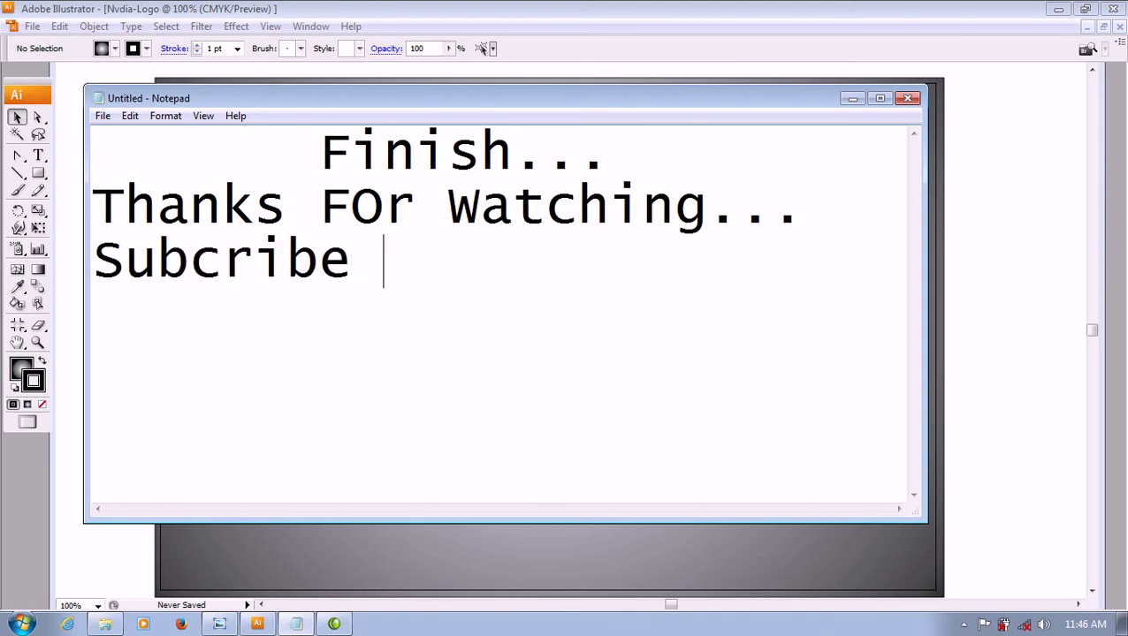
{"action": "type", "text": "my chann"}
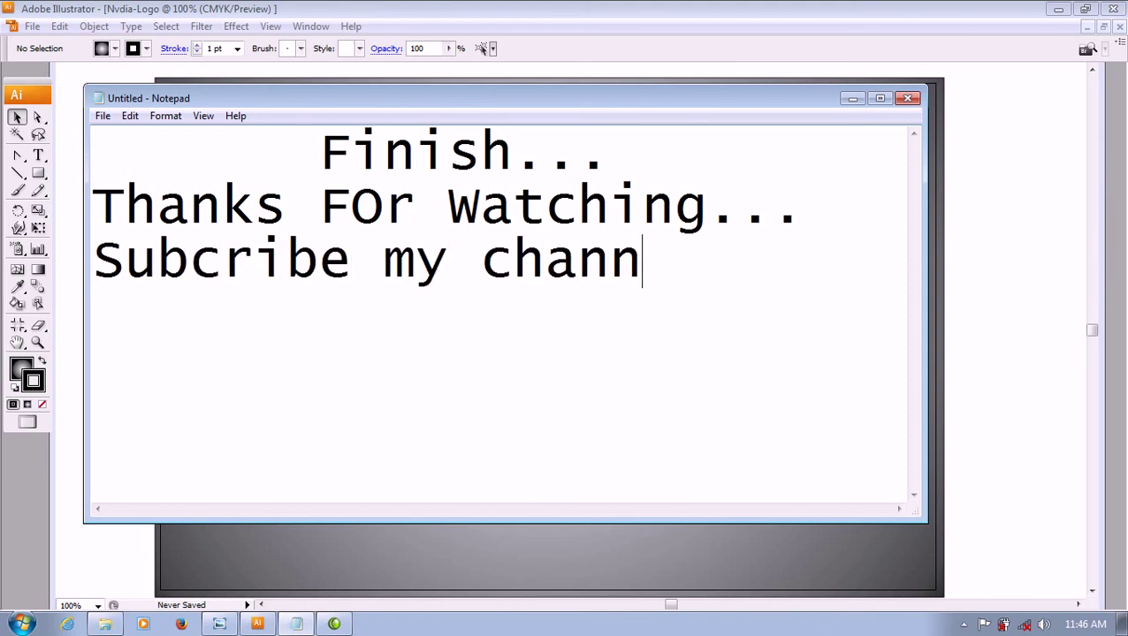
{"action": "type", "text": "el"}
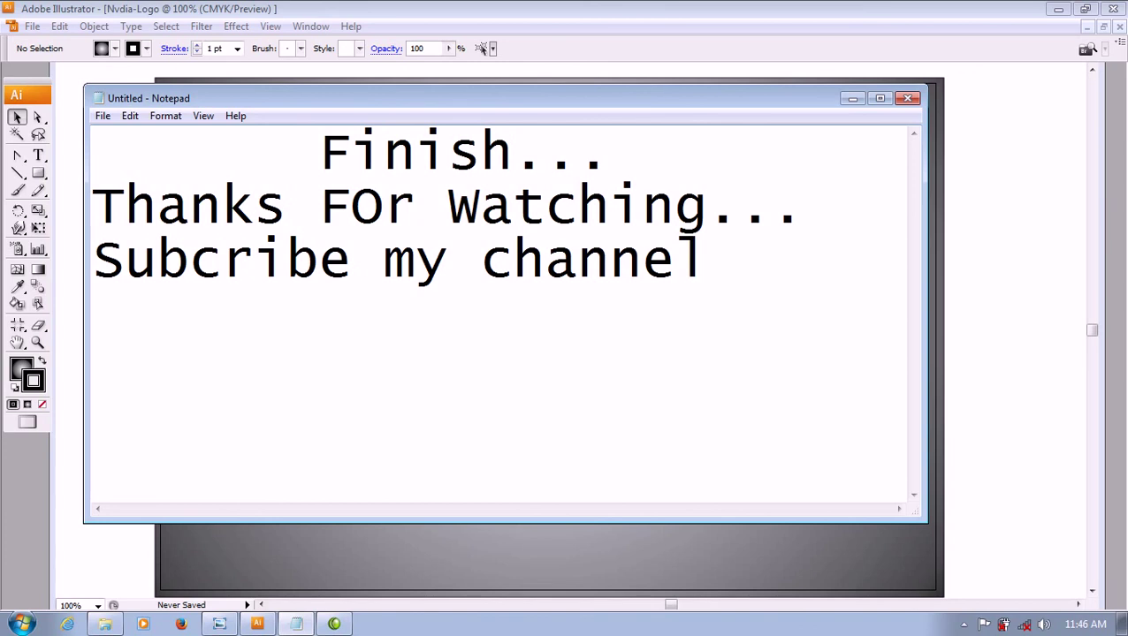
- Add a channel-name sign-off line and minimize Notepad to reveal the finished logo
{"action": "key", "text": "Return"}
{"action": "type", "text": "\""}
{"action": "type", "text": "Amate"}
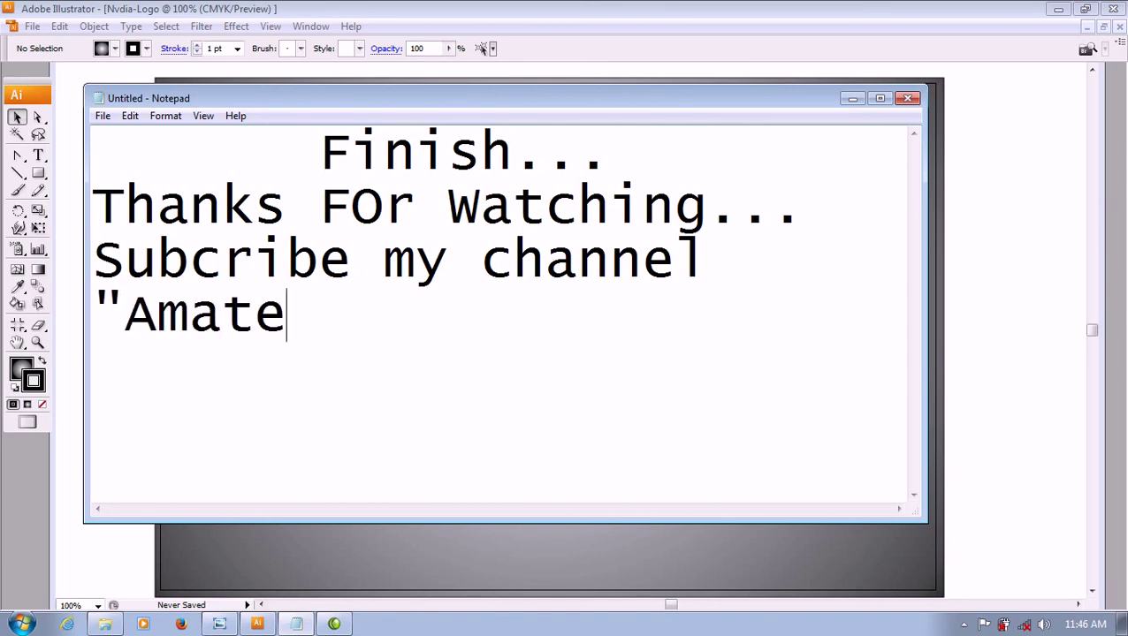
{"action": "type", "text": "ru"}
{"action": "key", "text": "BackSpace"}
{"action": "key", "text": "BackSpace"}
{"action": "type", "text": "urDesi"}
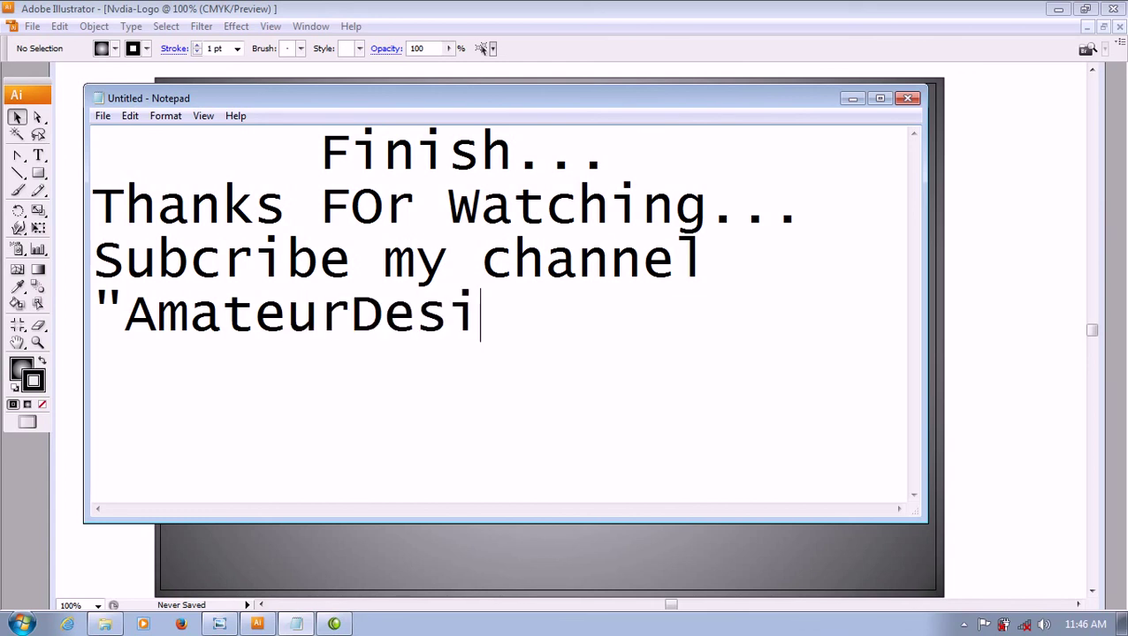
{"action": "type", "text": "gner\""}
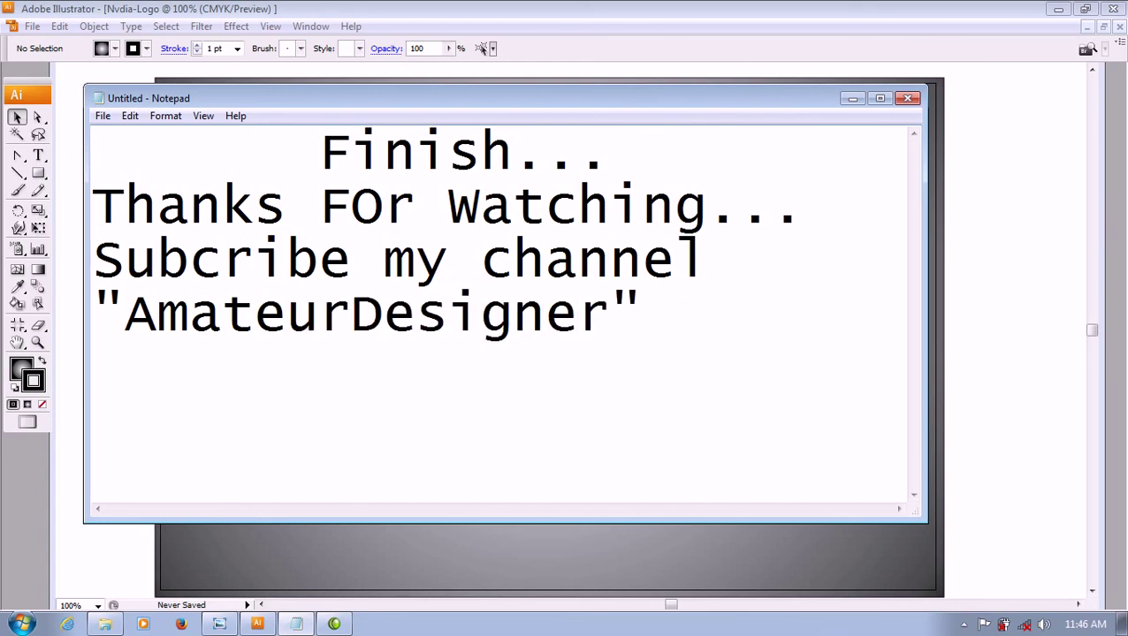
{"action": "type", "text": " by.by.."}
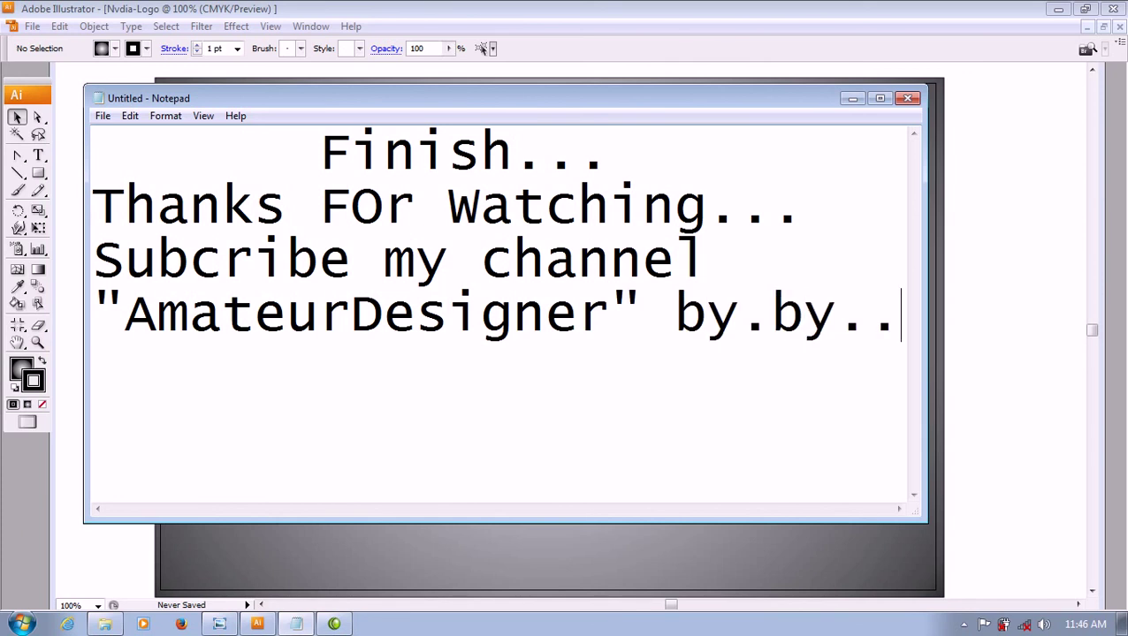
{"action": "left_click", "coordinate": [853, 98]}
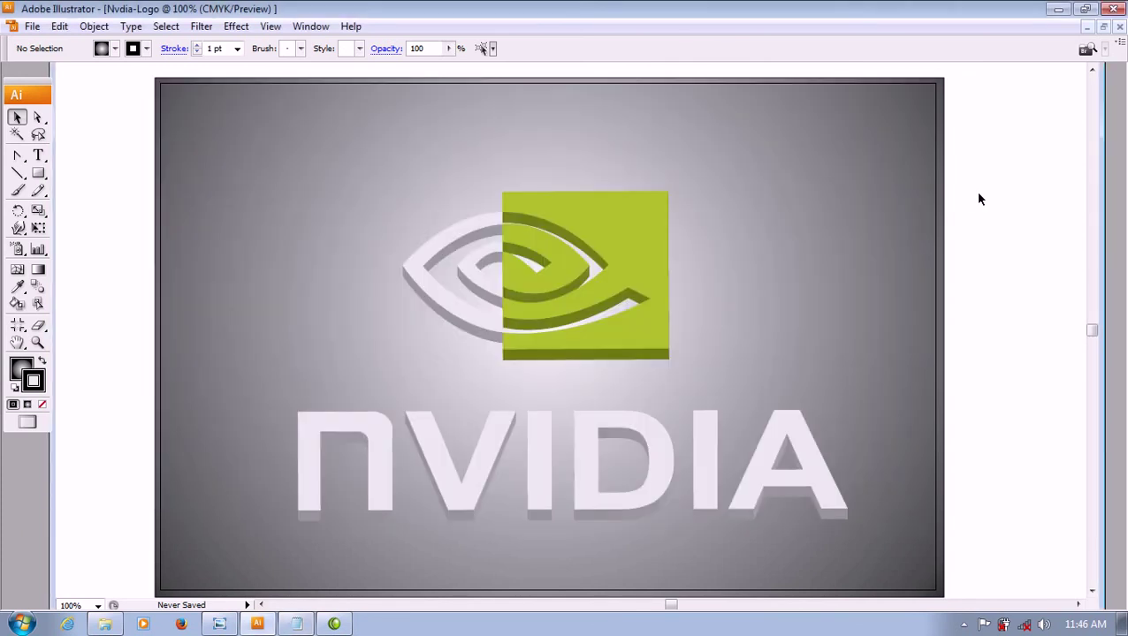